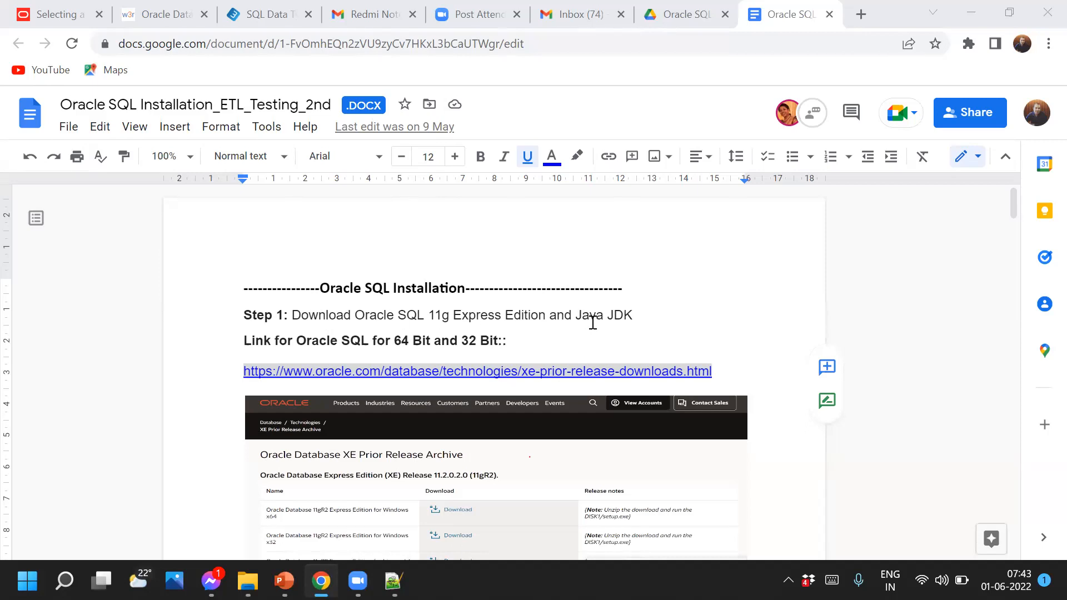
Load the Oracle XE Prior Release Archive page in a new tab from the link in the notes
drag(711, 373, 234, 373)
key(ctrl+c)
key(ctrl+t)
key(ctrl+v)
key(Return)
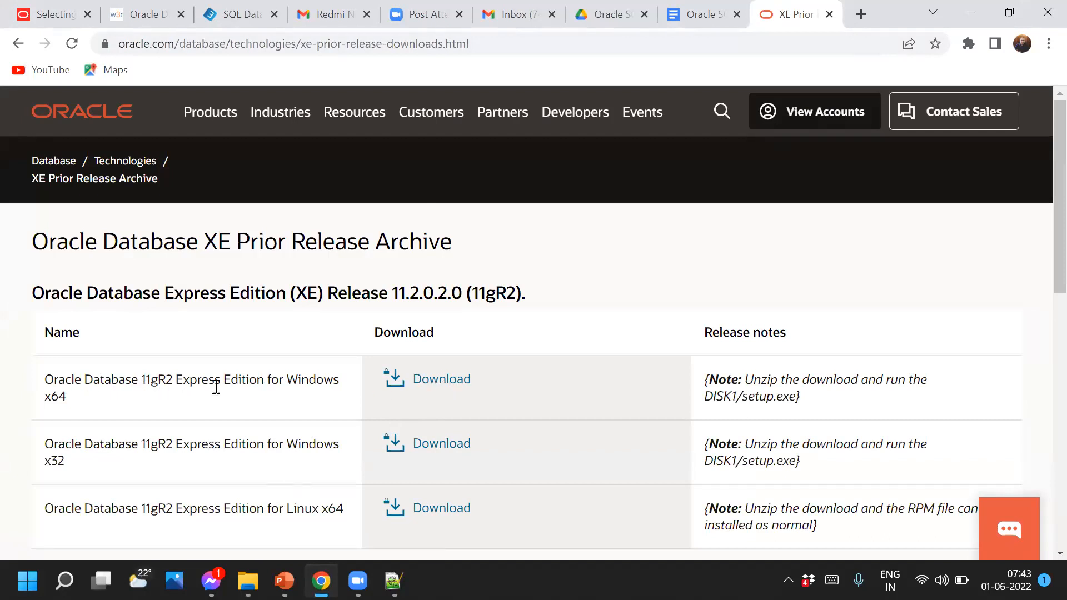
Accept the Oracle licence and request OracleXE112_Win64.zip for Windows x64
click(439, 384)
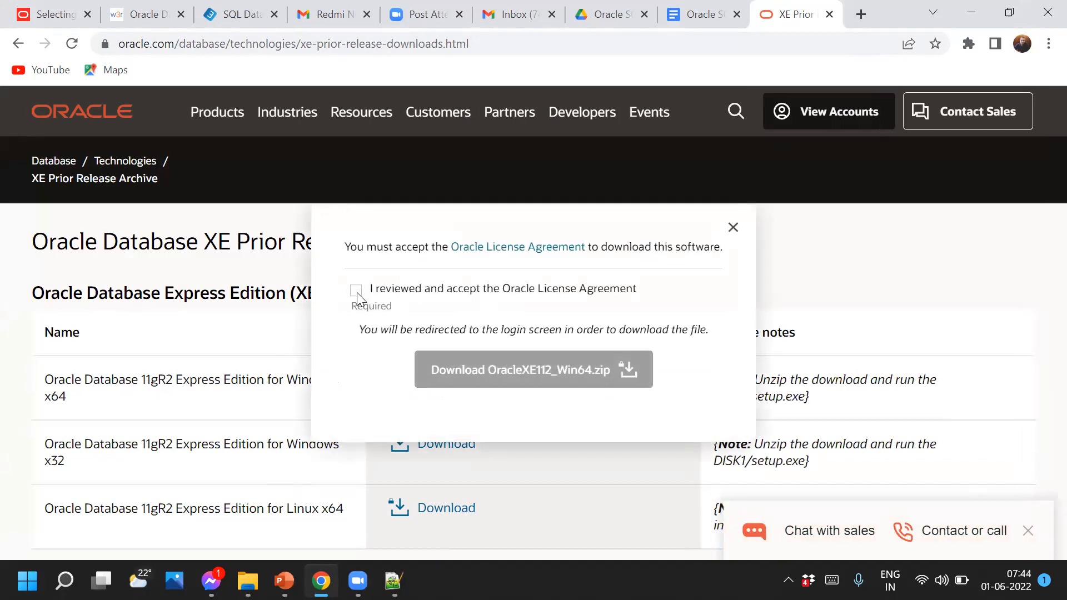
click(356, 291)
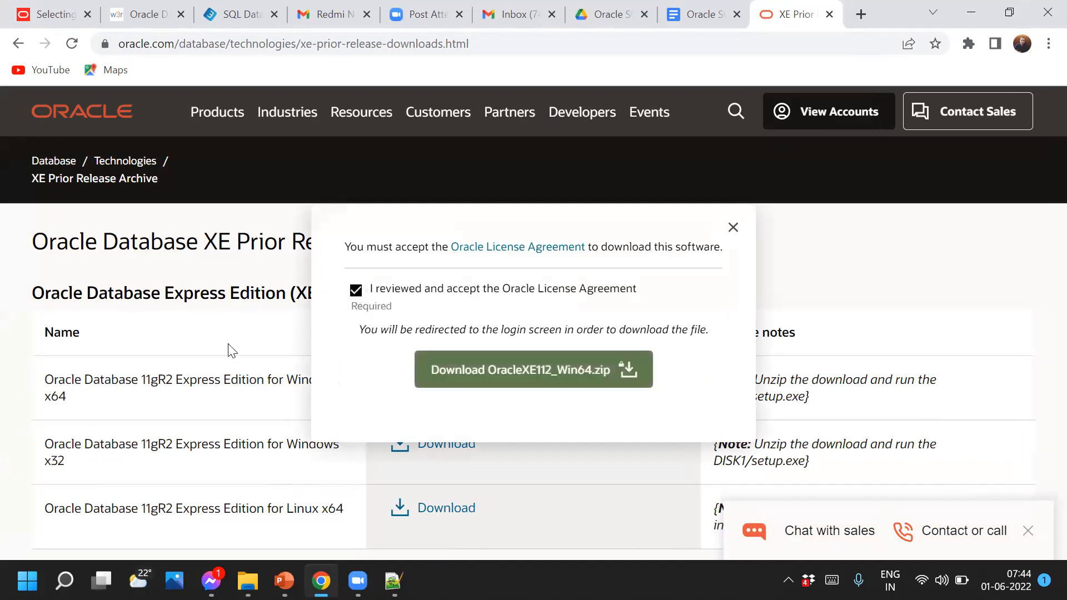
click(544, 385)
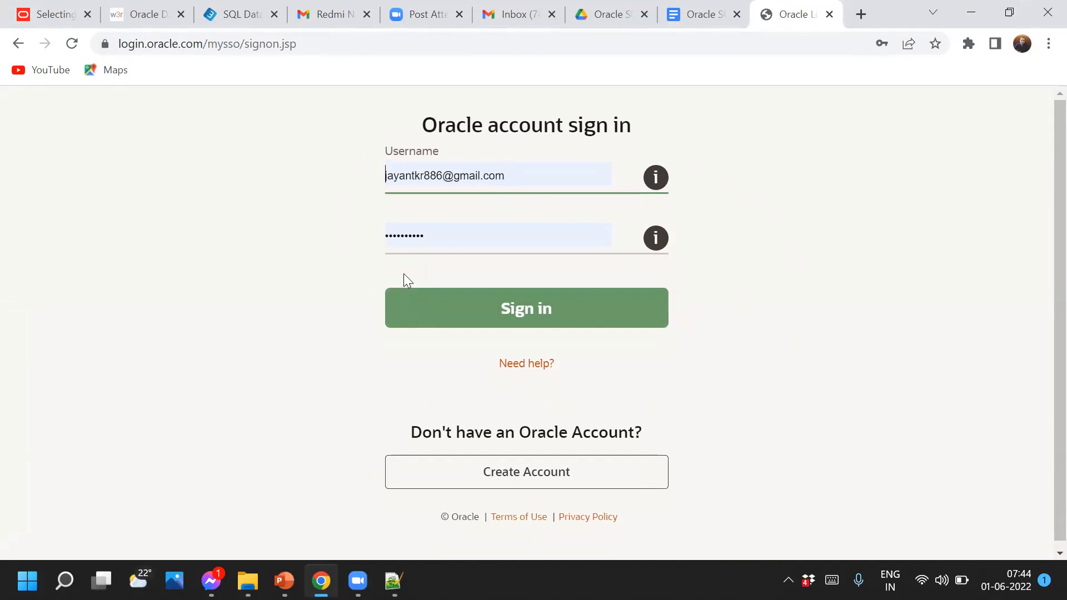
Start a new Oracle account, stepping through the email and password fields and scrolling down the form
click(517, 473)
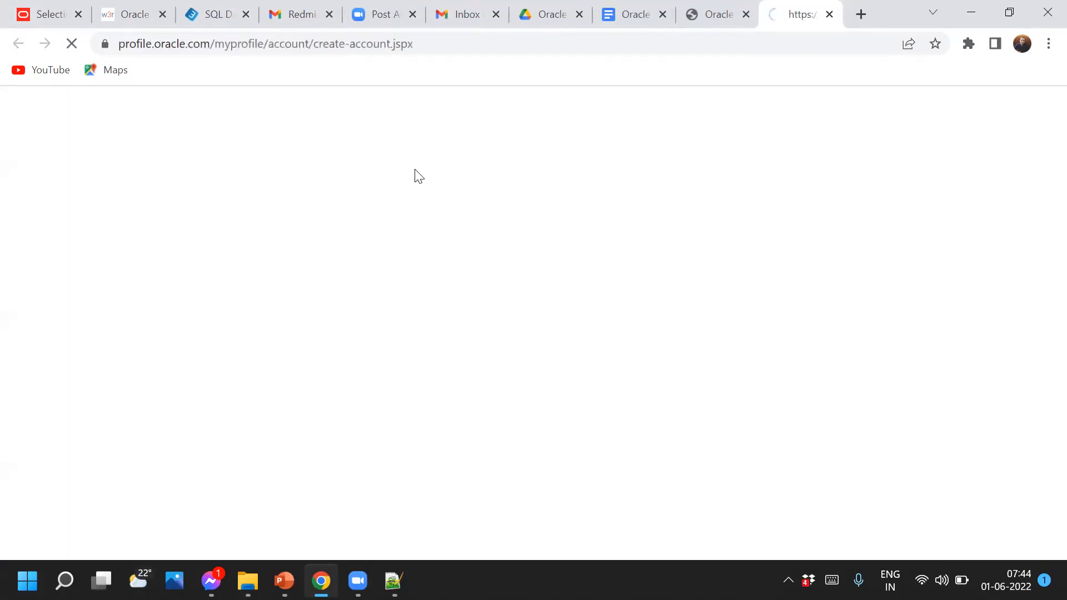
click(417, 315)
click(380, 360)
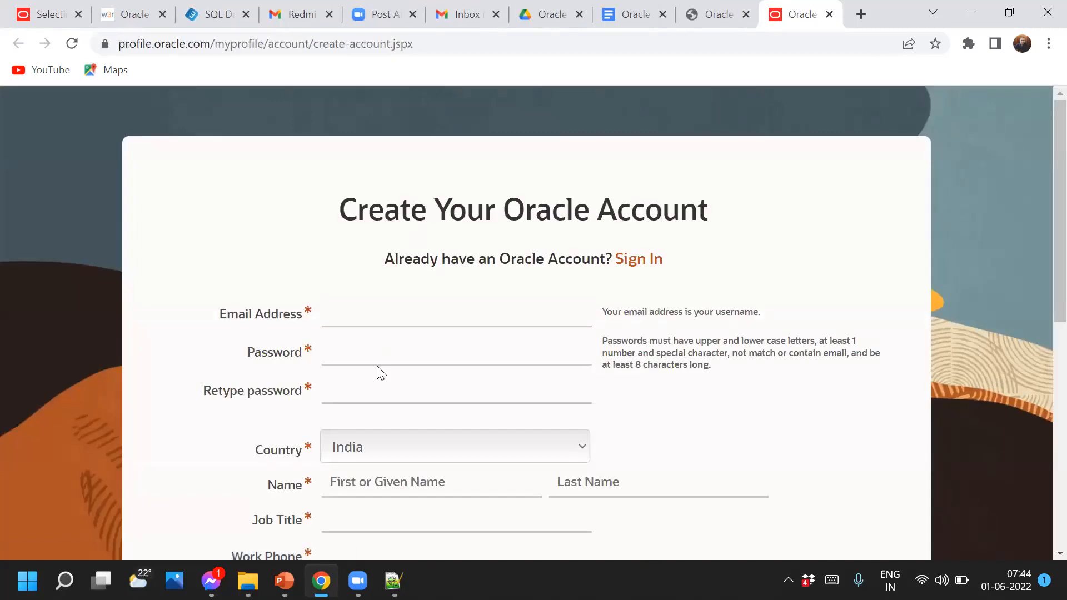
click(369, 393)
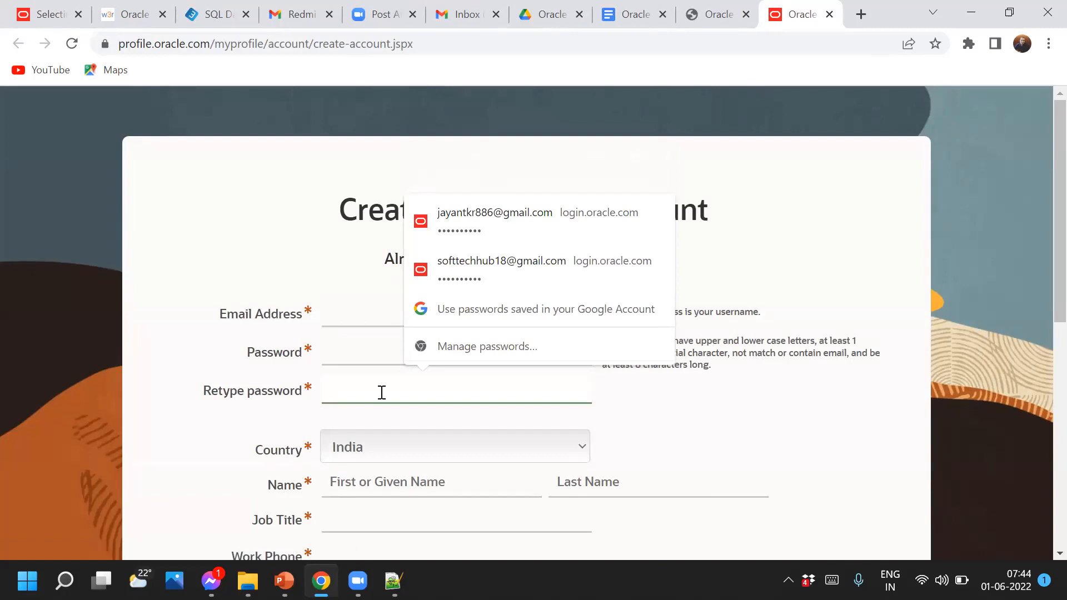
scroll(382, 393, down, 4)
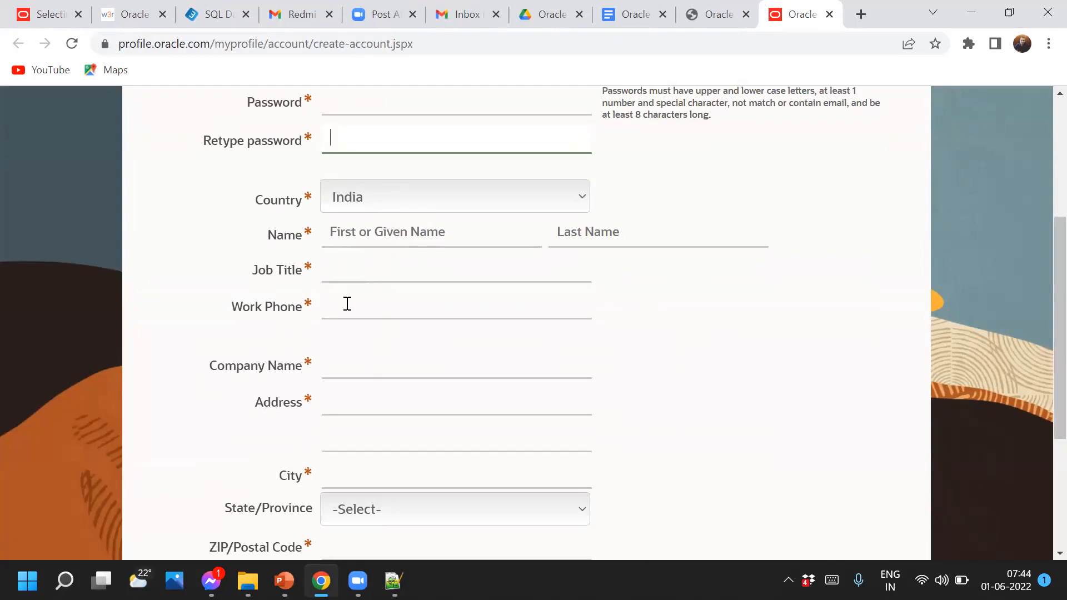
scroll(383, 303, down, 3)
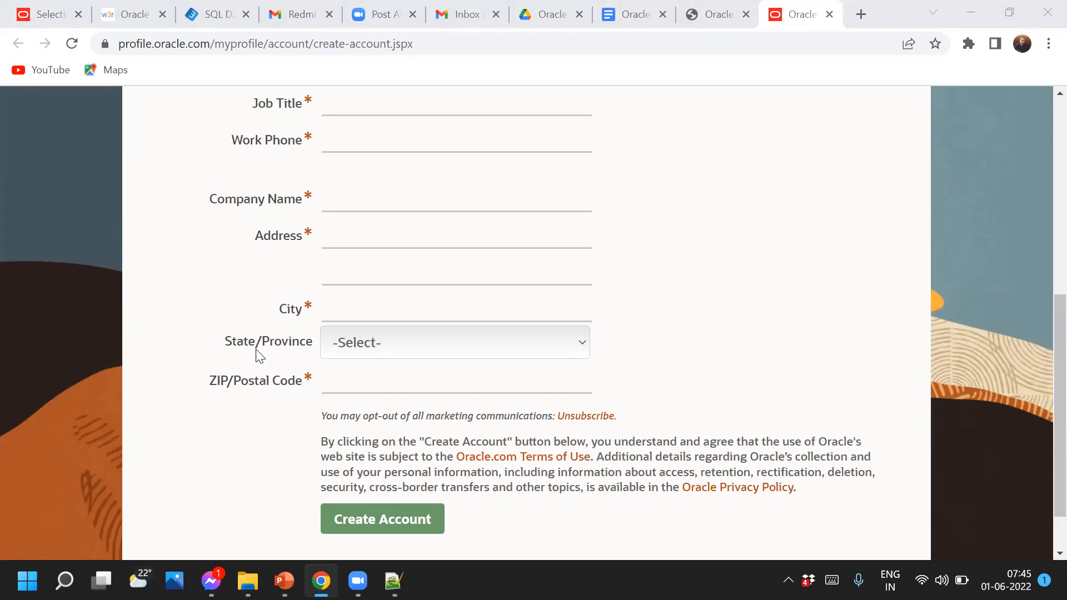
Enter XYS as the Company Name, then scroll back to the top of the registration form
click(360, 206)
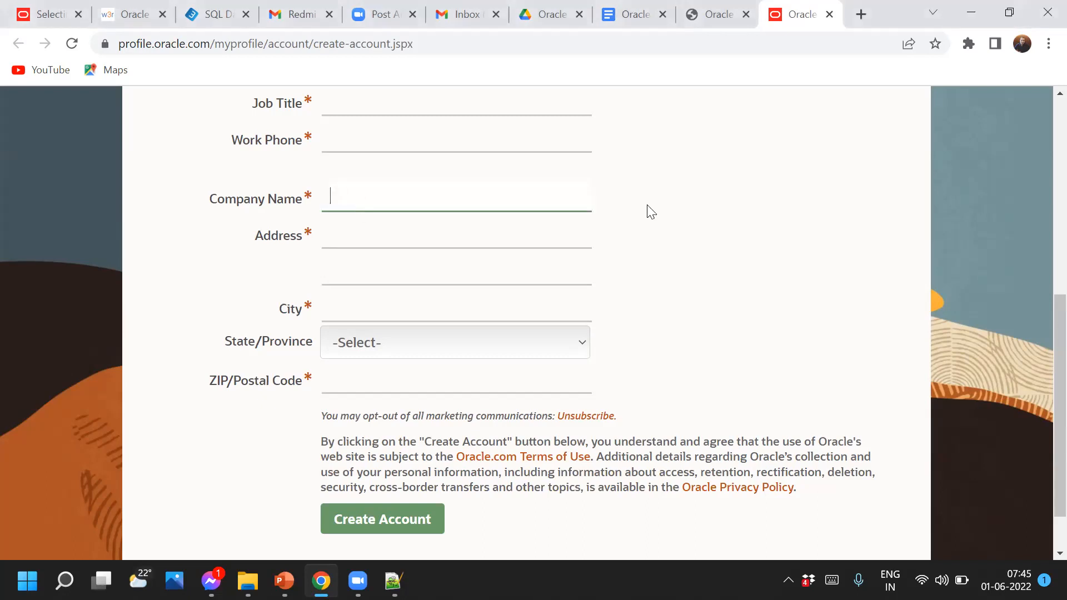
text(XYS)
click(332, 237)
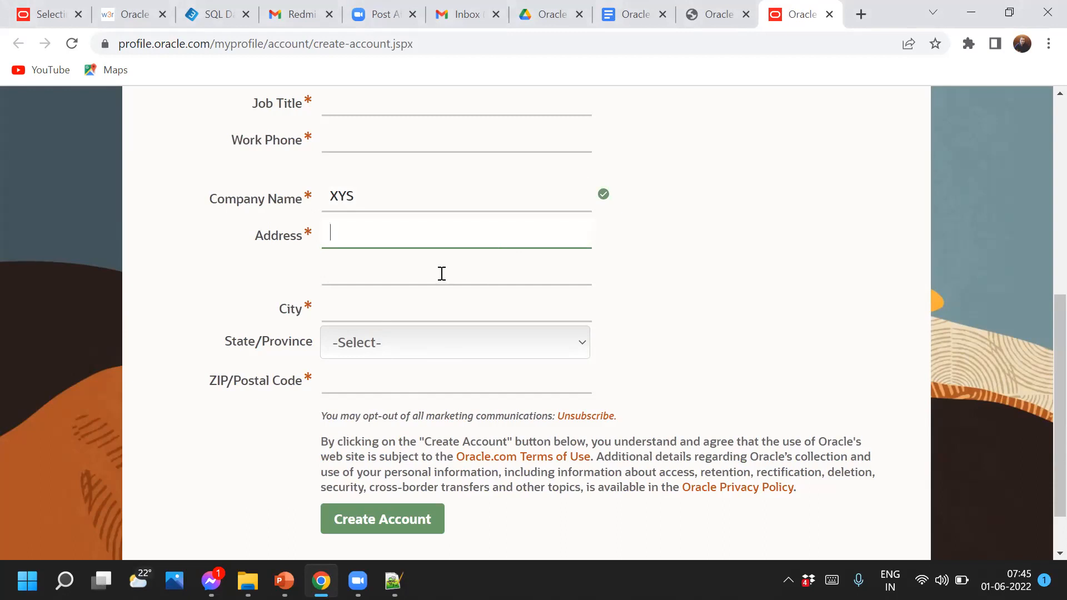
scroll(441, 272, up, 5)
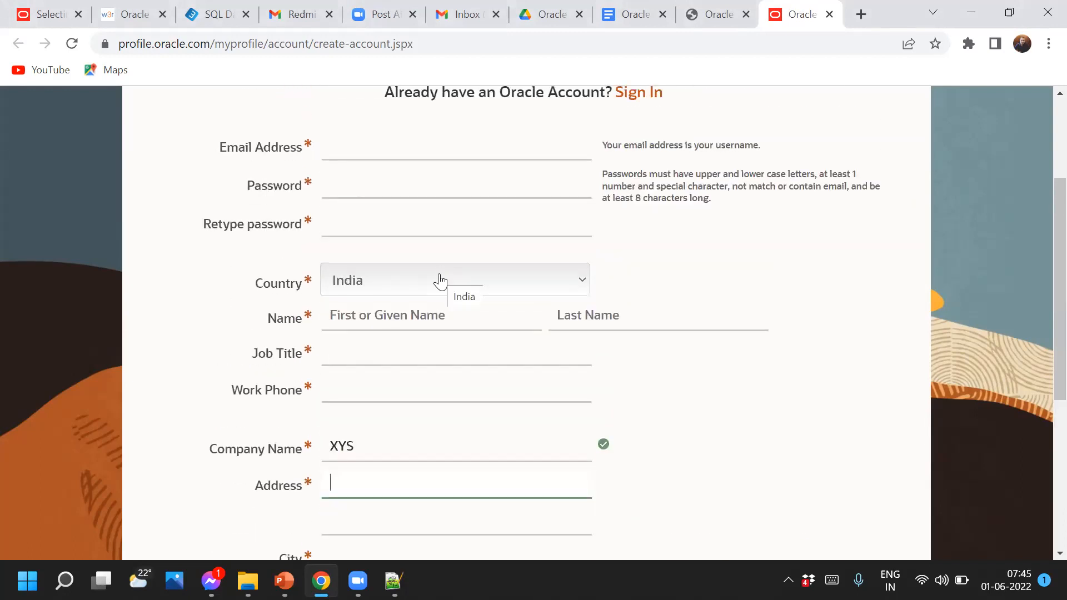
scroll(441, 282, down, 5)
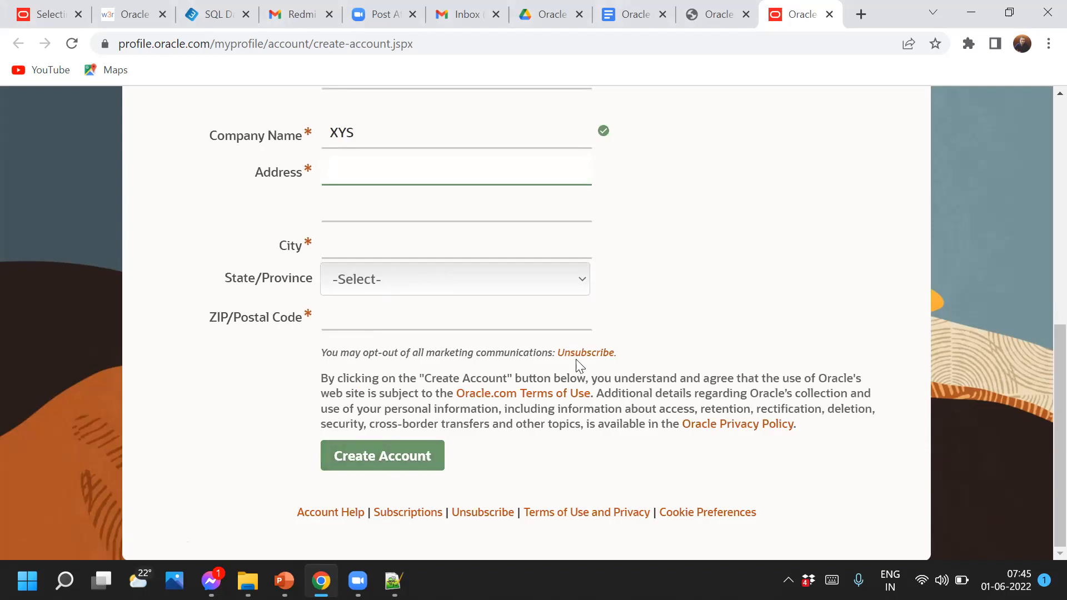
scroll(513, 344, up, 6)
scroll(513, 344, up, 1)
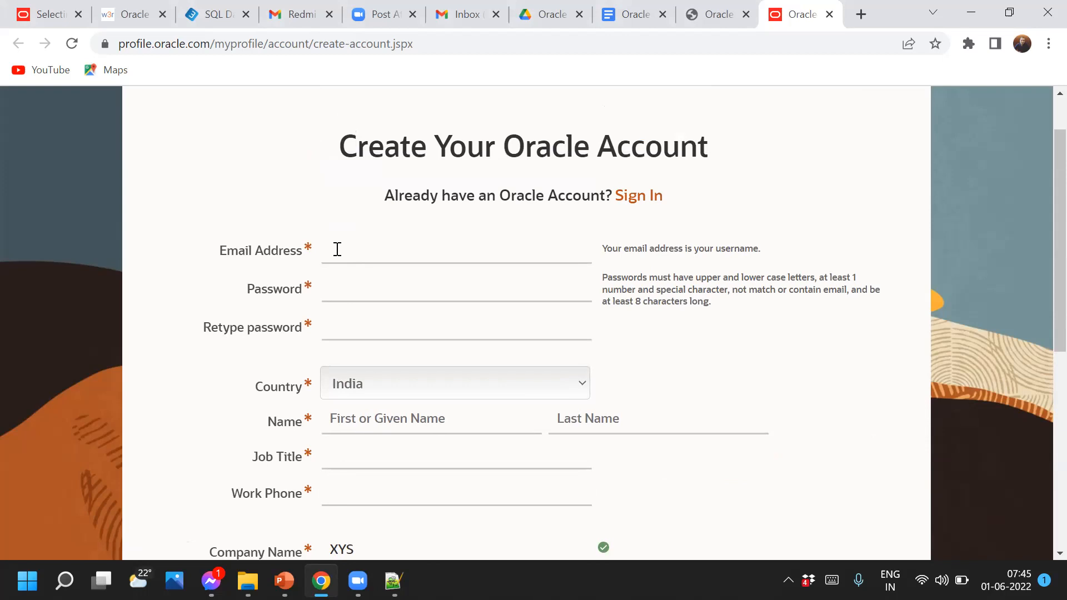
double_click(550, 147)
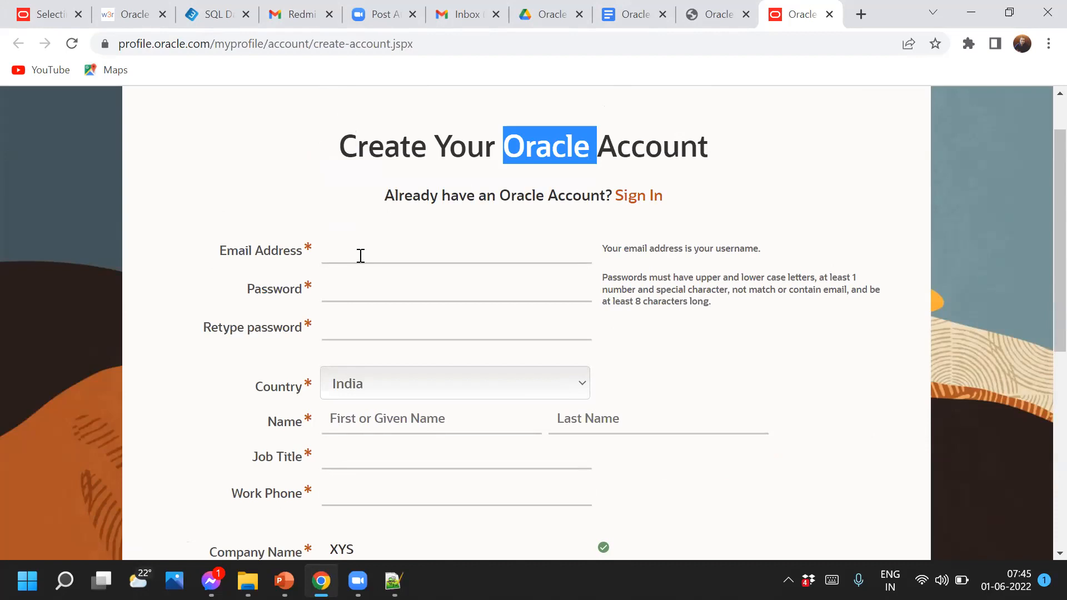
Sign in to the Oracle account so OracleXE112_Win64 (1).zip downloads, then view all downloads
click(752, 25)
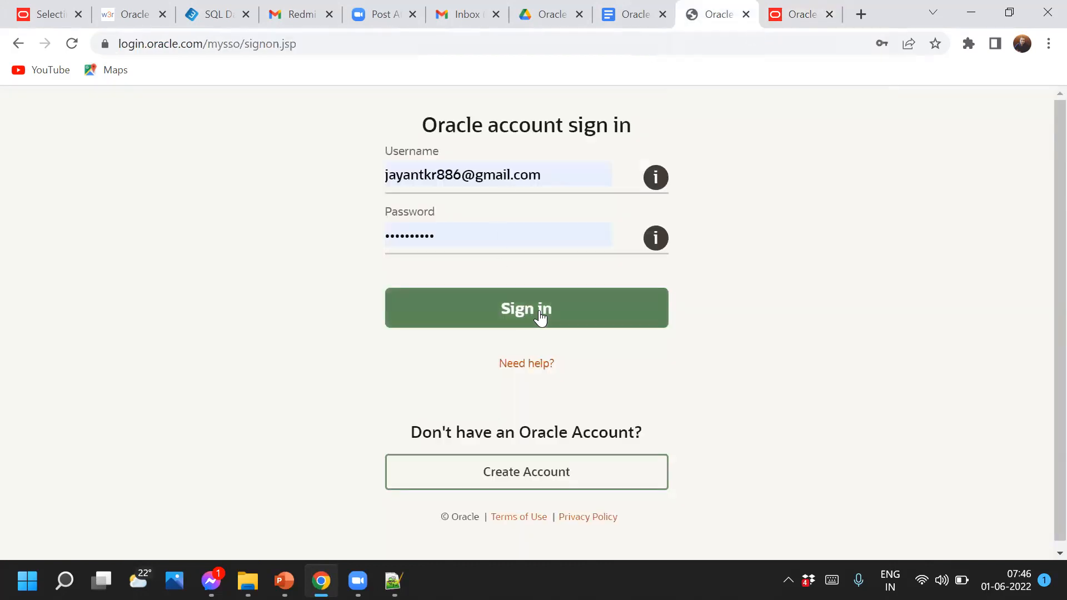
click(521, 317)
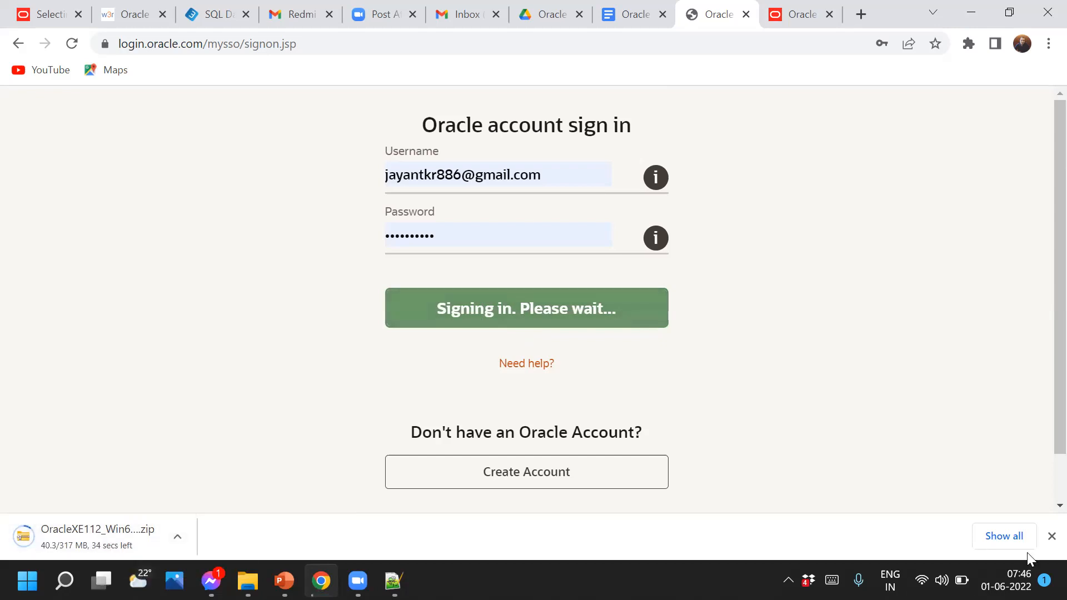
click(1003, 544)
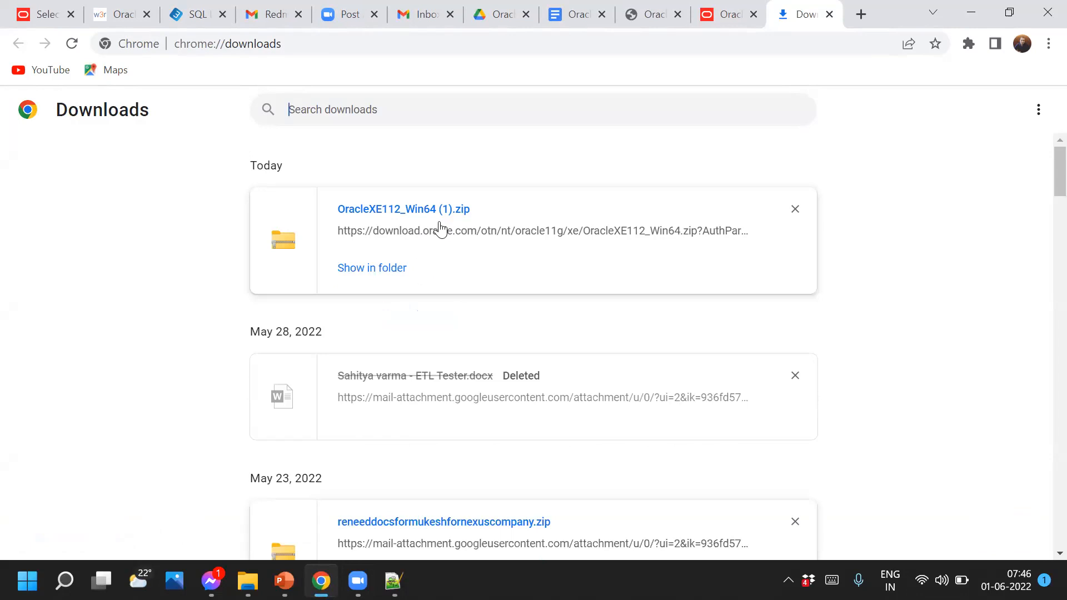
Show the downloaded OracleXE112_Win64 zip in its folder, then return to Chrome's tabs
click(379, 269)
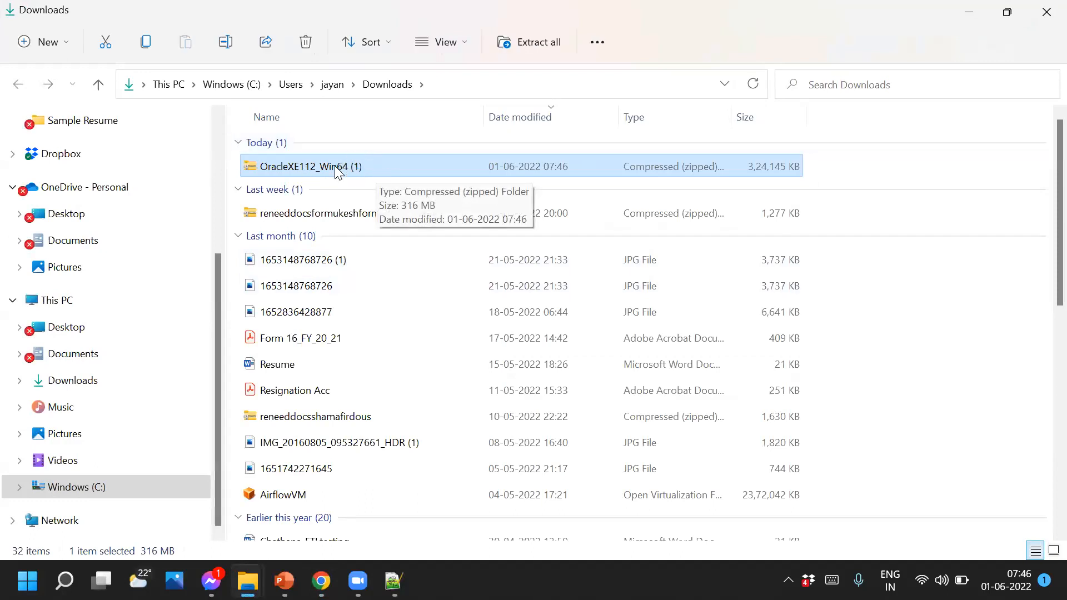
key(alt+Tab)
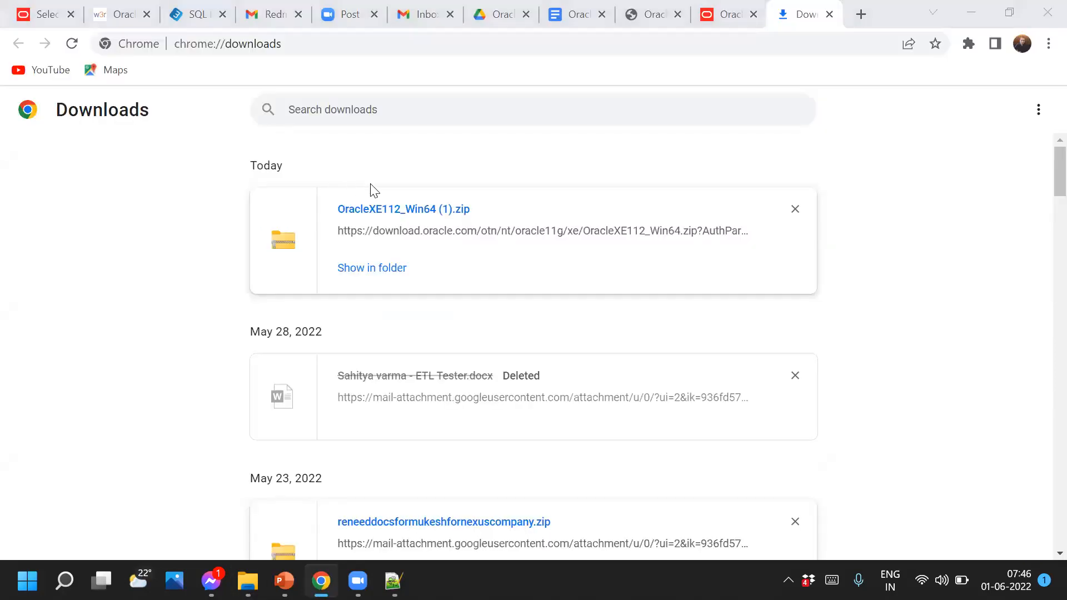
key(alt+Tab)
key(alt+Tab)
key(alt+Tab)
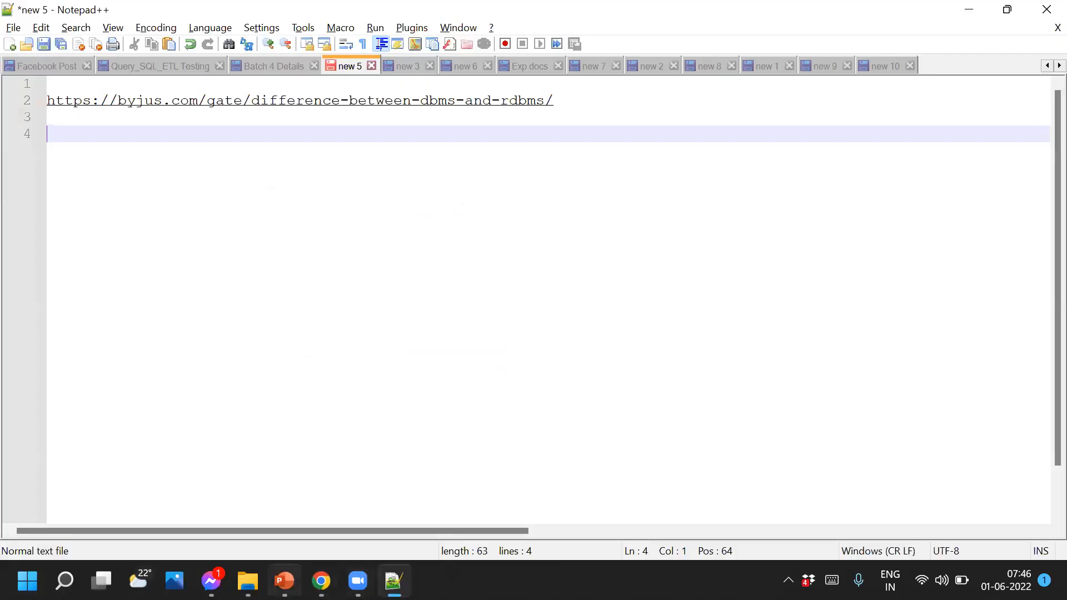
click(320, 581)
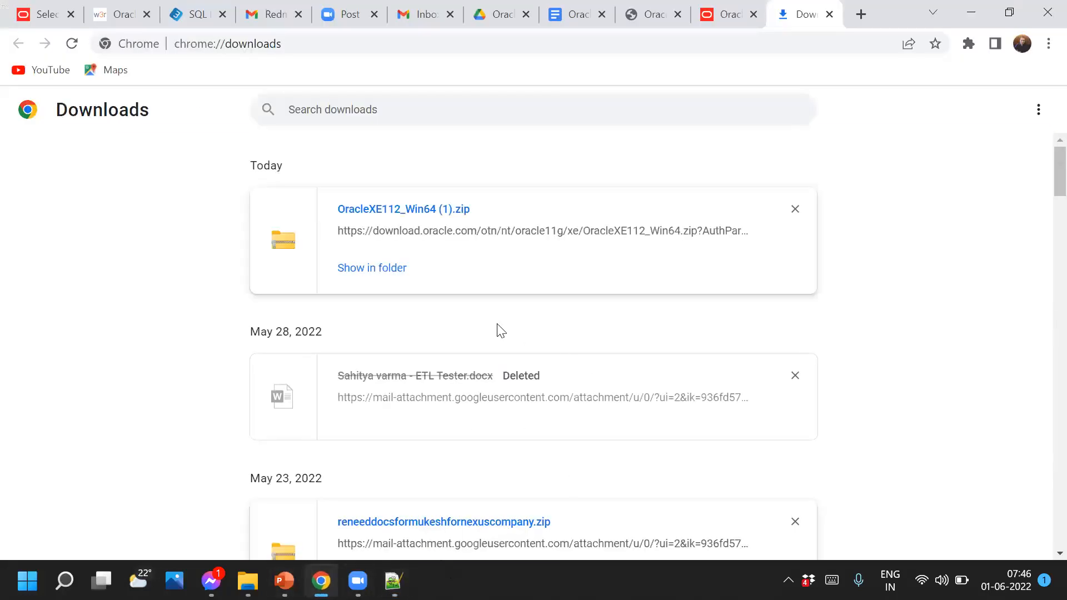
click(710, 26)
click(656, 26)
Select the sqldev-downloads.html link under Step 2 in the installation notes
click(558, 29)
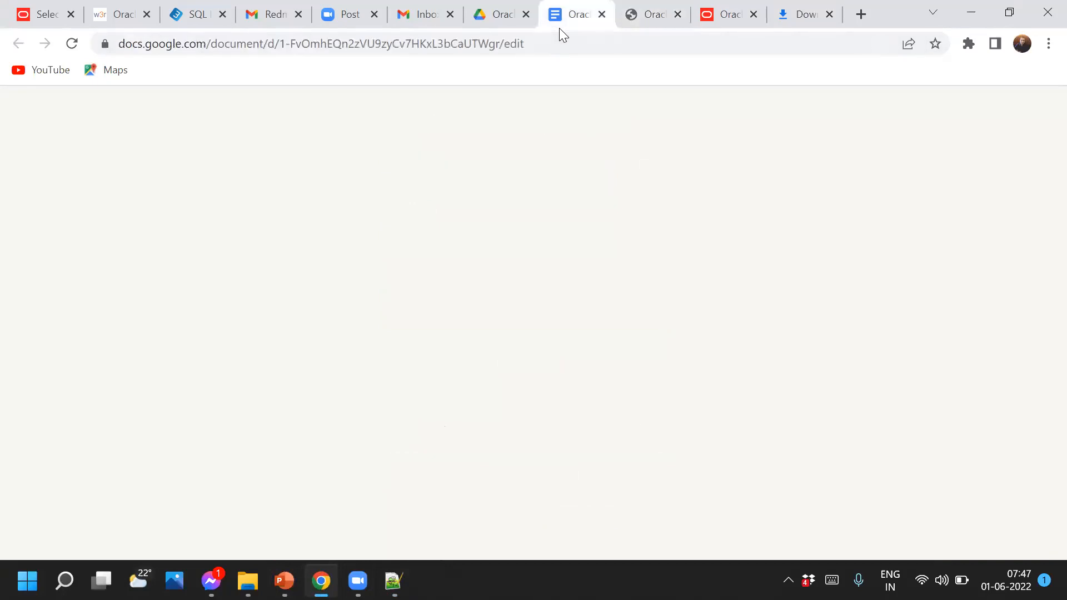
scroll(555, 420, down, 5)
scroll(555, 421, up, 5)
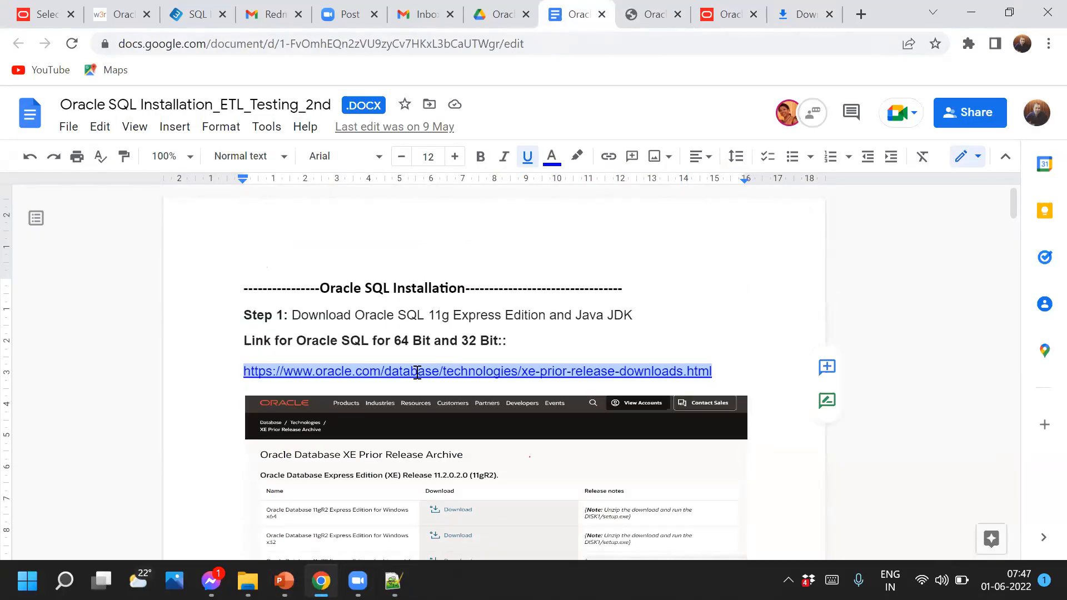
scroll(393, 323, down, 6)
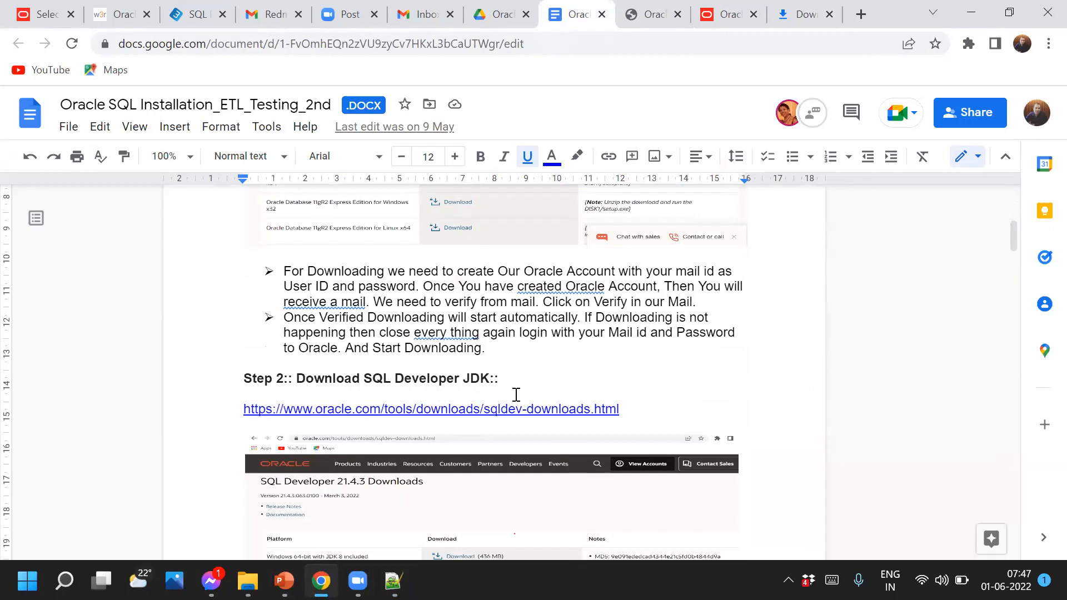
drag(504, 380, 293, 378)
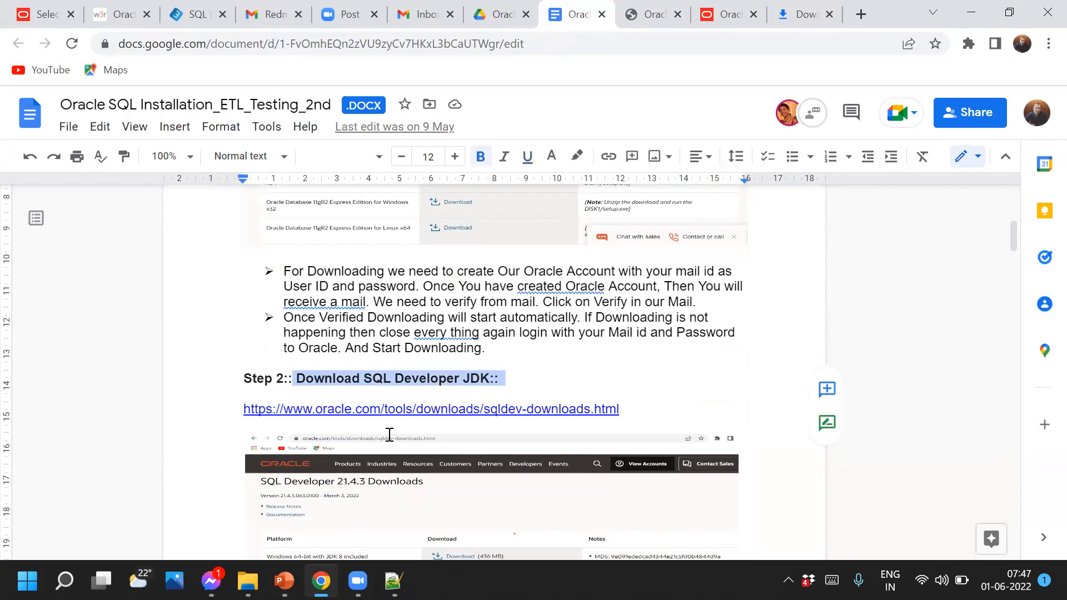
click(526, 412)
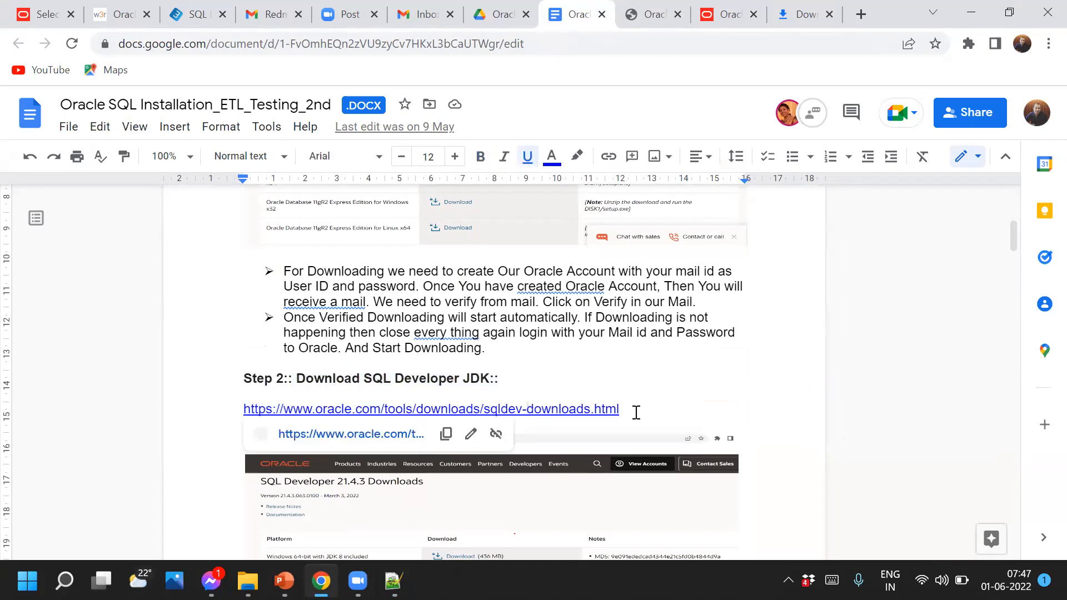
drag(643, 410, 242, 410)
key(ctrl+c)
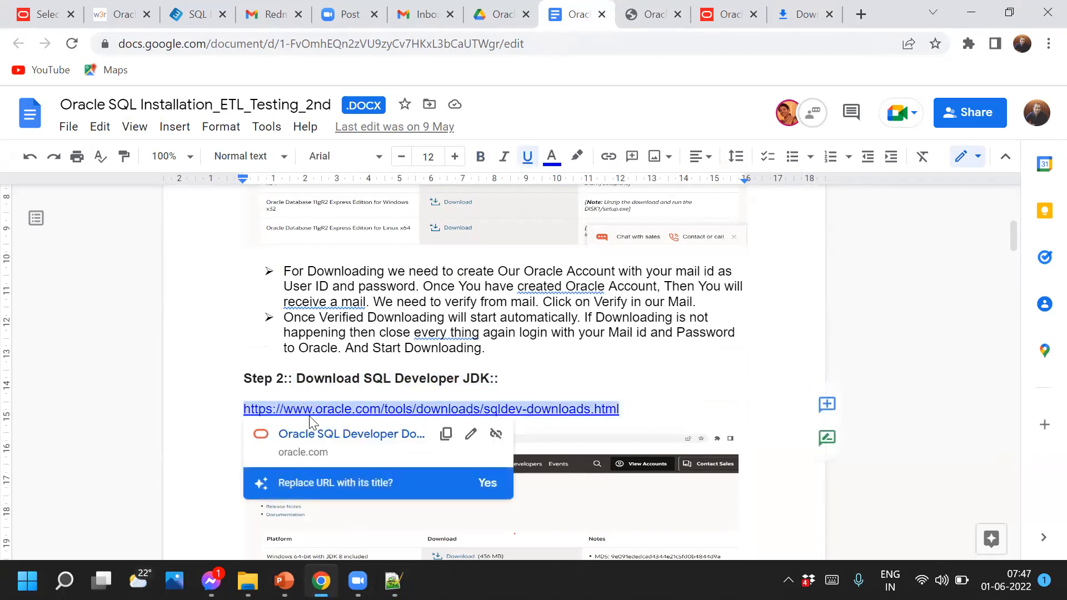
Load the Oracle SQL Developer downloads page in a new tab from the copied link
click(861, 14)
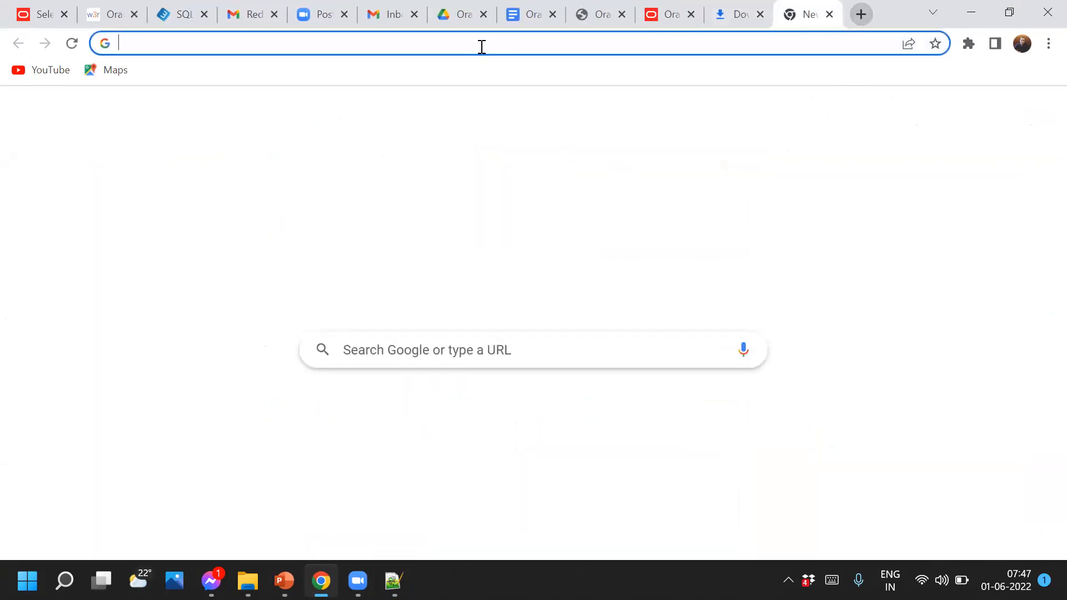
click(481, 45)
key(ctrl+v)
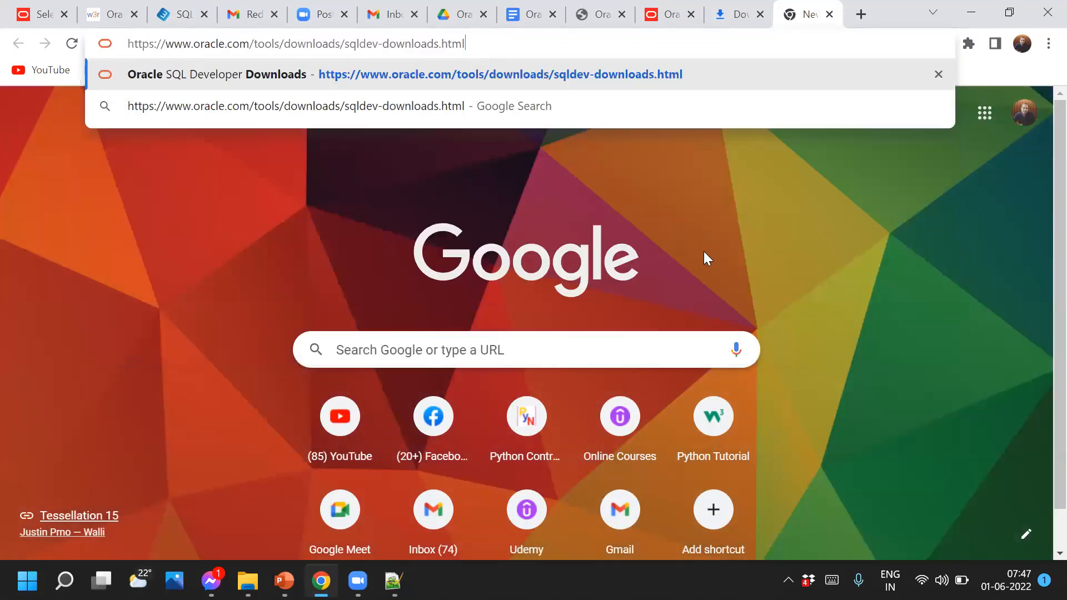
key(Return)
scroll(139, 303, down, 3)
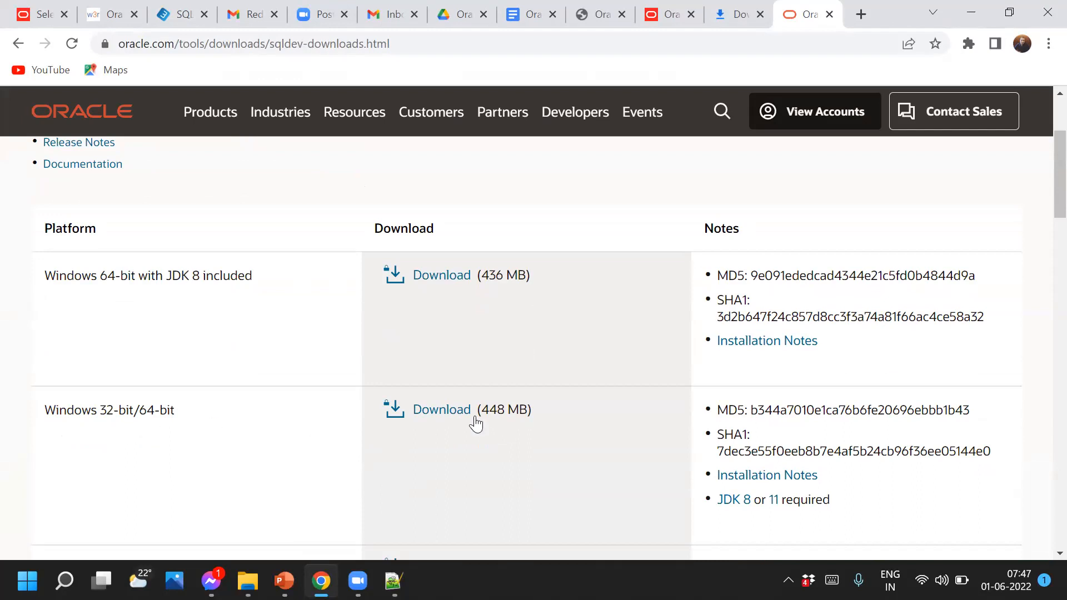
Accept the licence and download sqldeveloper-21.4.3.063.0100-x64.zip for Windows 64-bit with JDK 8
click(439, 280)
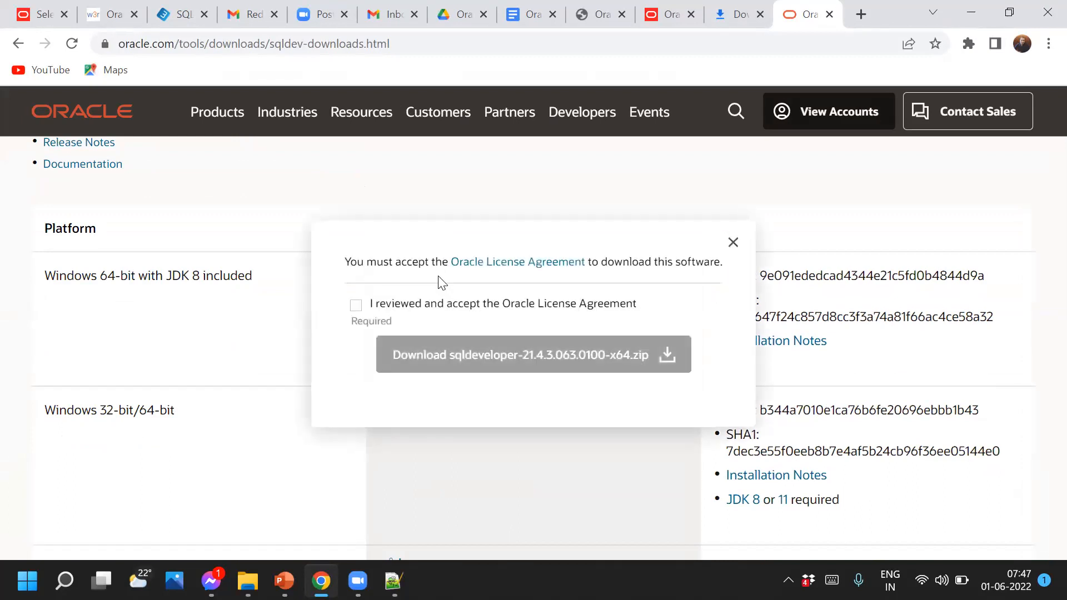
click(356, 306)
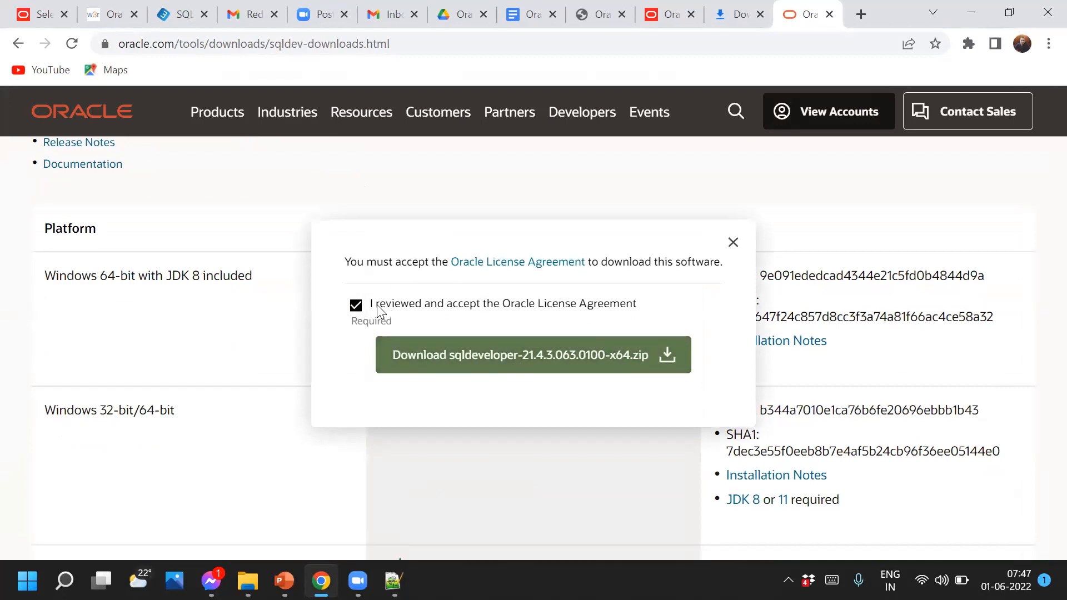
click(509, 360)
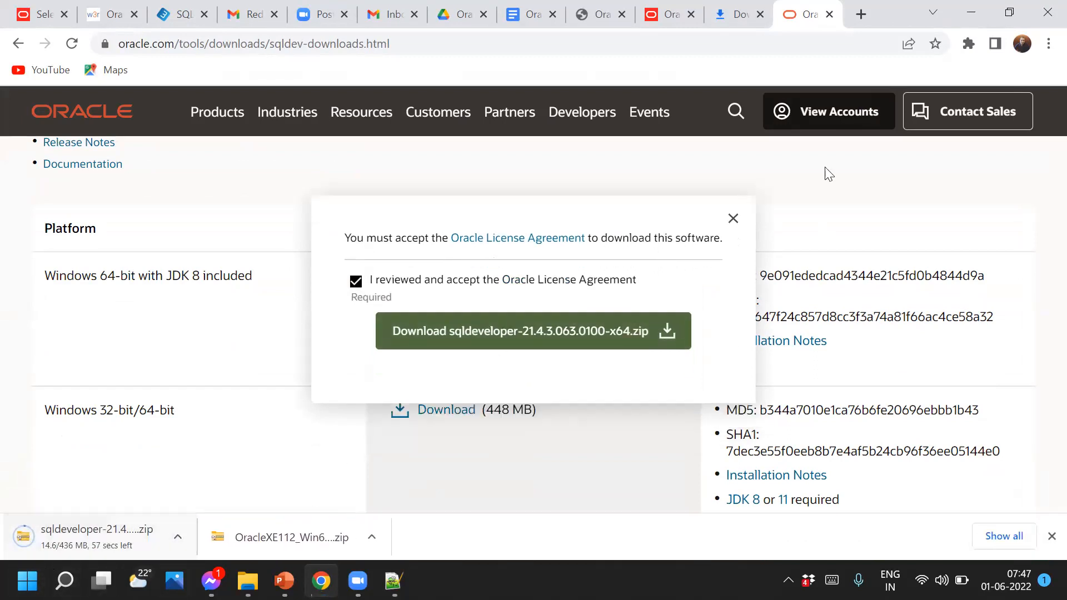
click(740, 29)
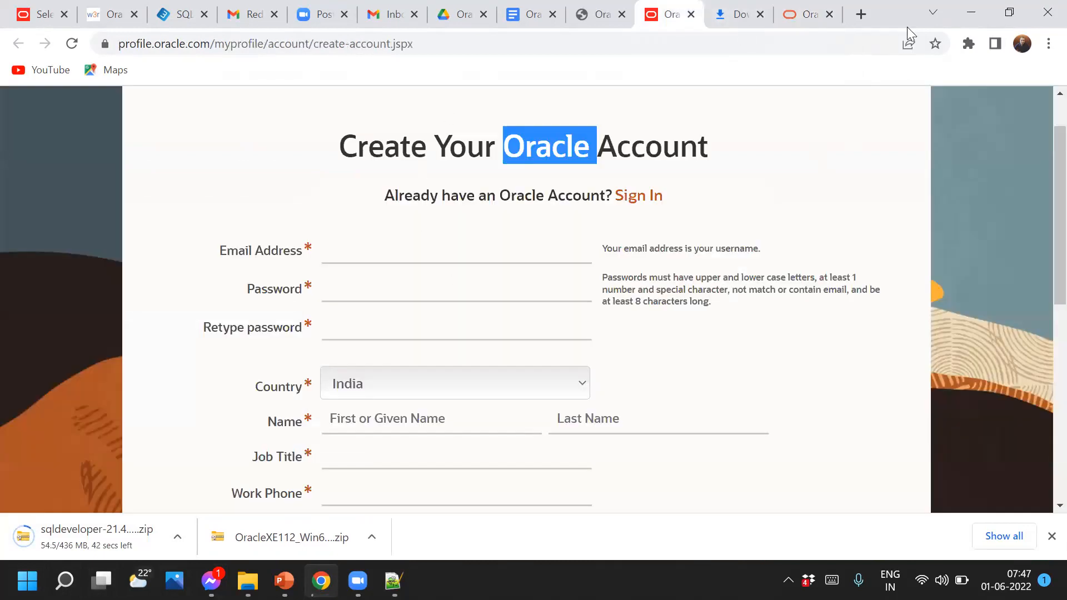
click(91, 538)
Check Chrome's Downloads list for the finished sqldeveloper (436 MB) and OracleXE112_Win64 zips
click(1047, 44)
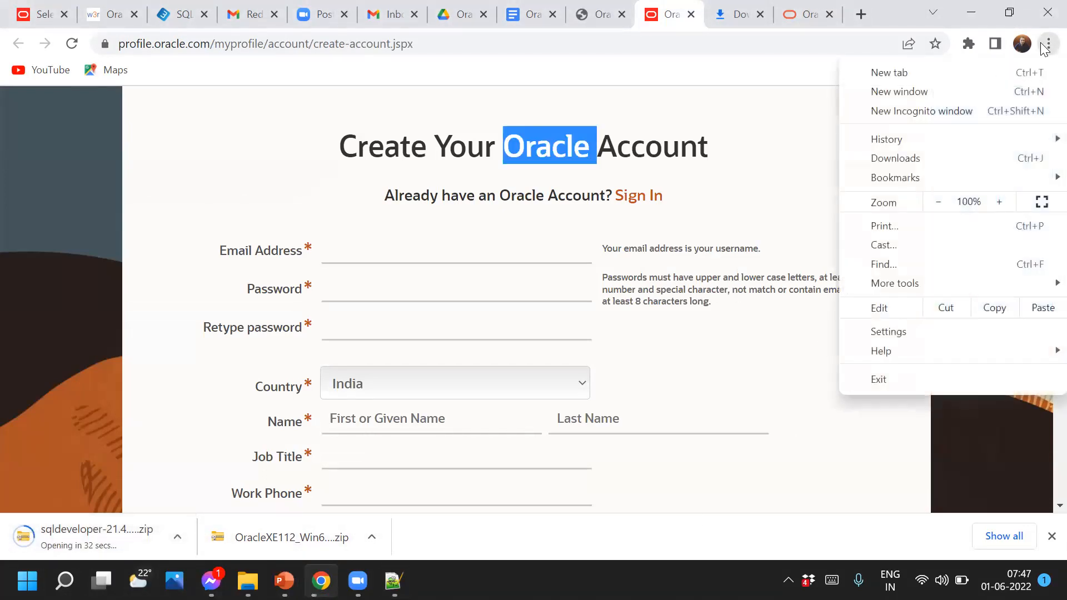
click(905, 158)
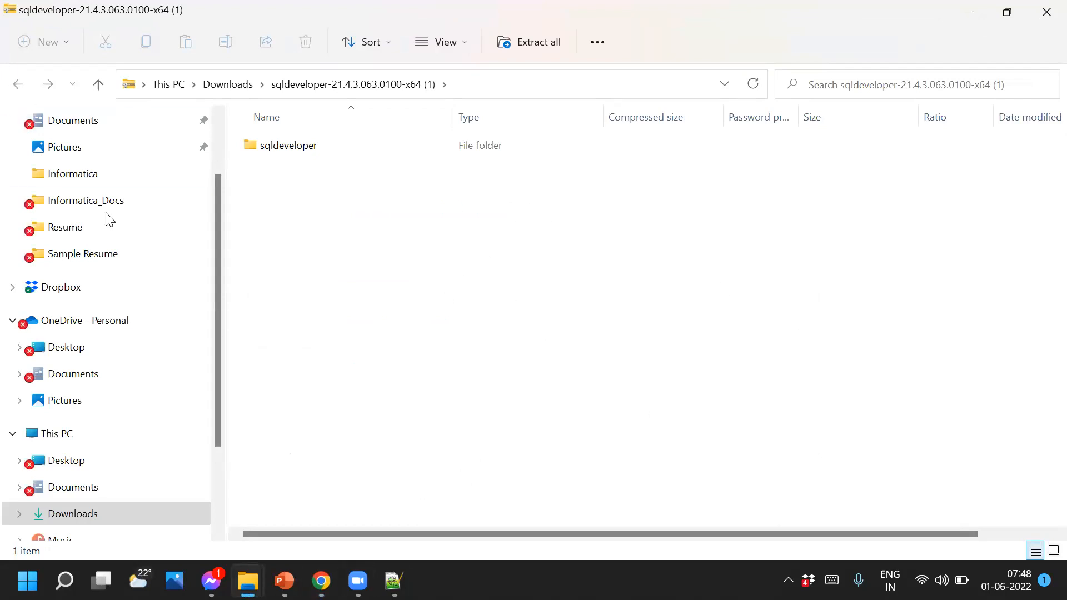
scroll(89, 313, up, 3)
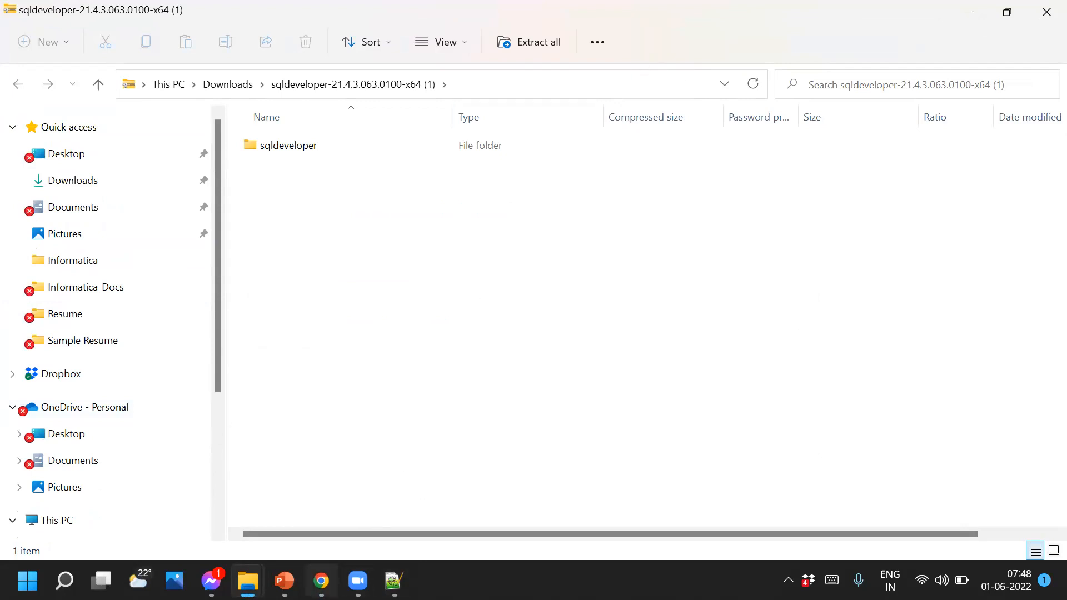
key(alt+Tab)
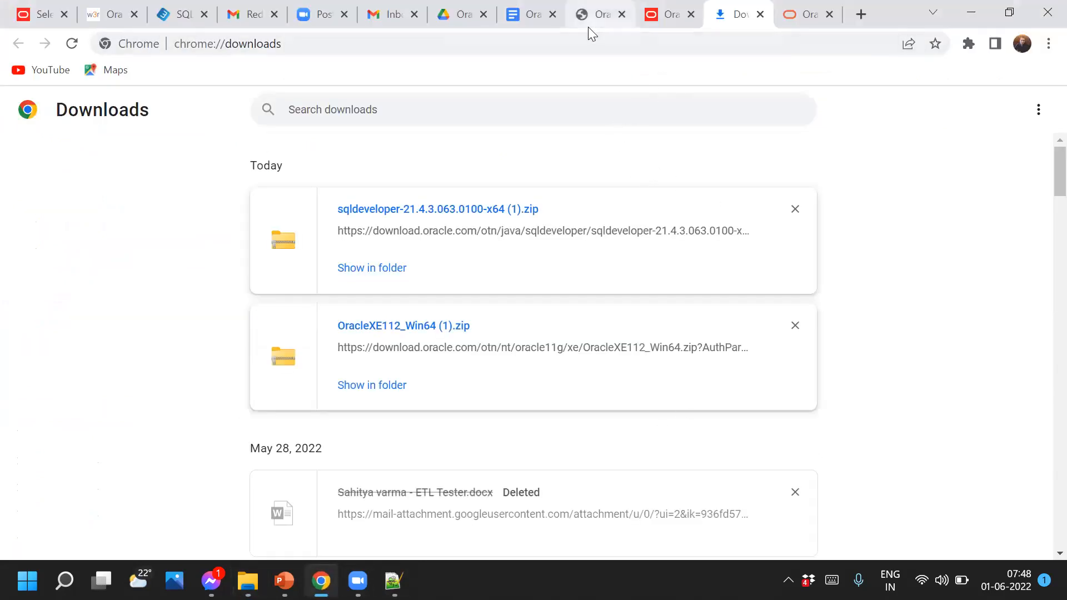
click(532, 16)
Bold the phrase 'Download folder only.' in Step 3 of the installation guide
scroll(537, 437, down, 3)
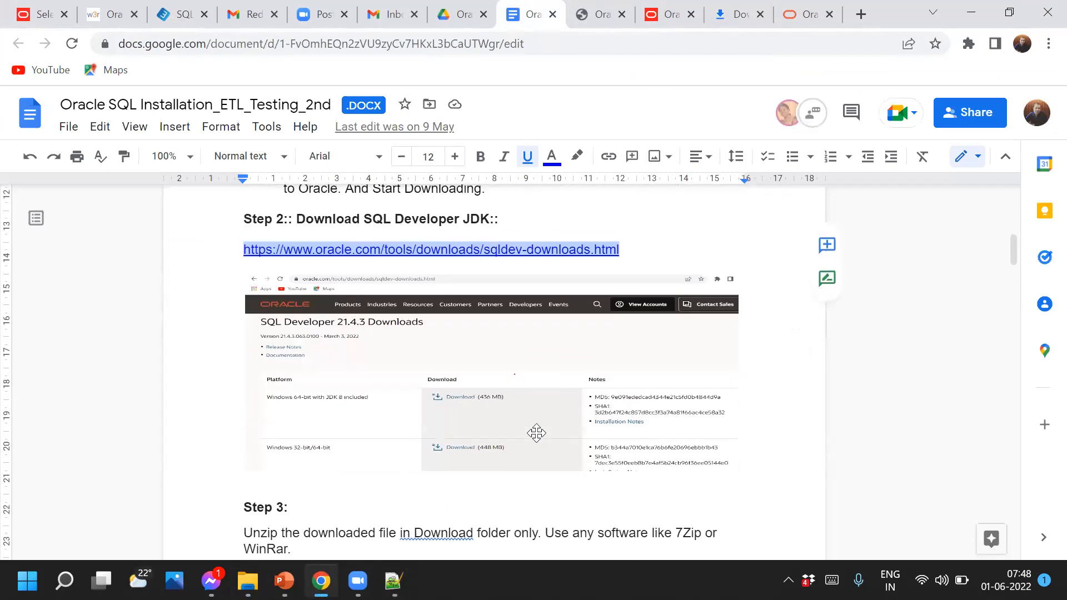
scroll(456, 483, down, 4)
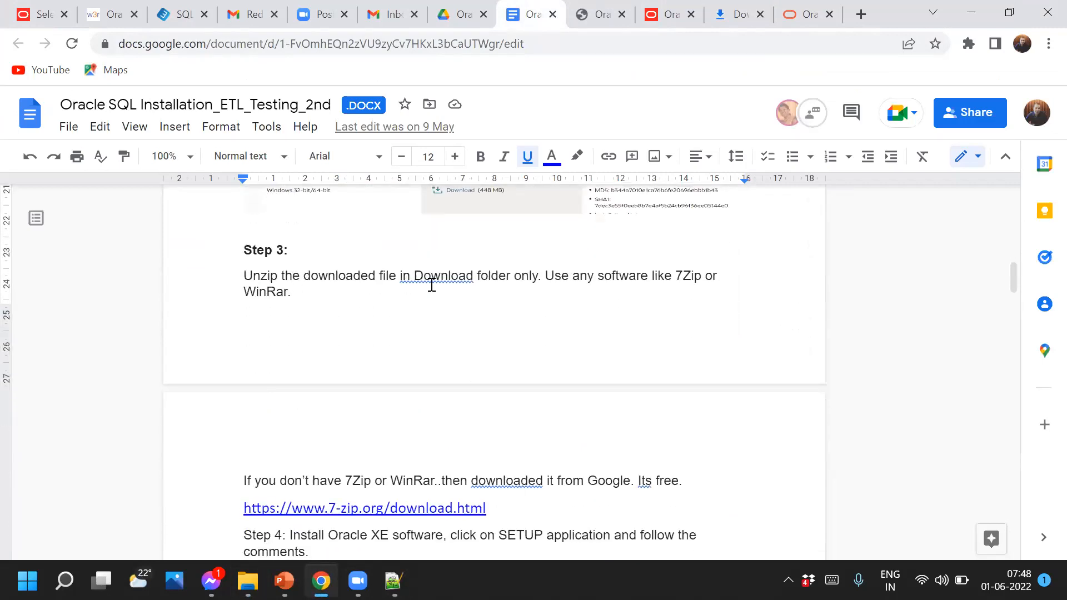
drag(541, 277, 412, 281)
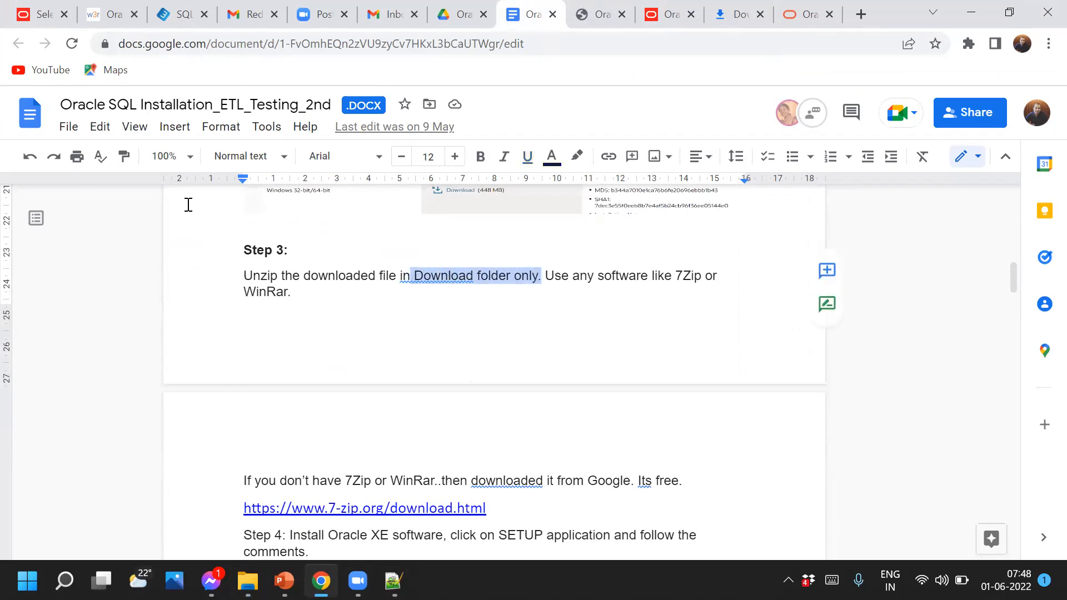
click(480, 156)
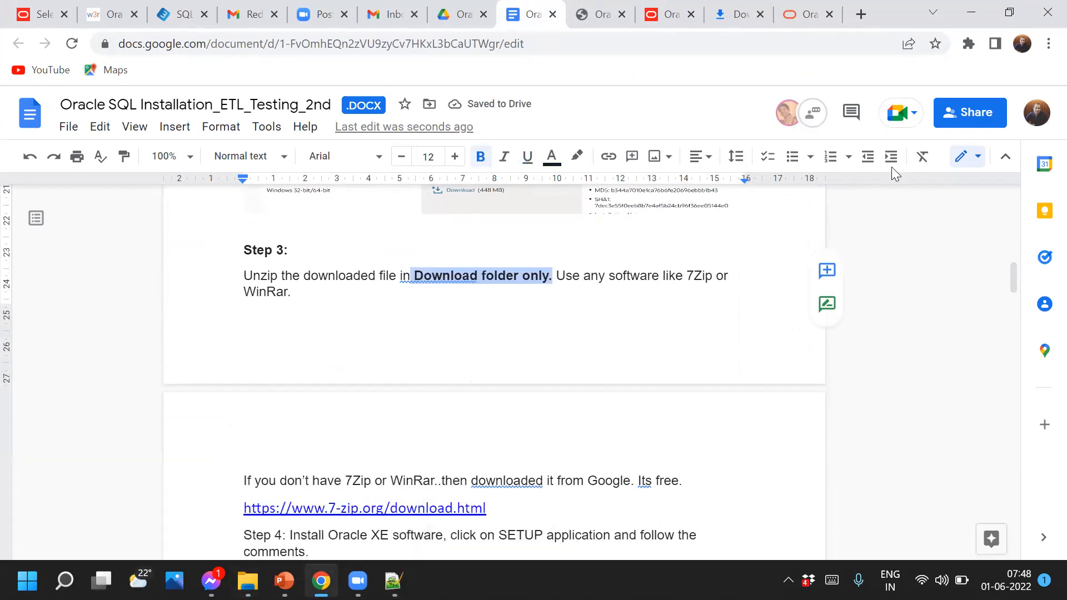
click(1048, 43)
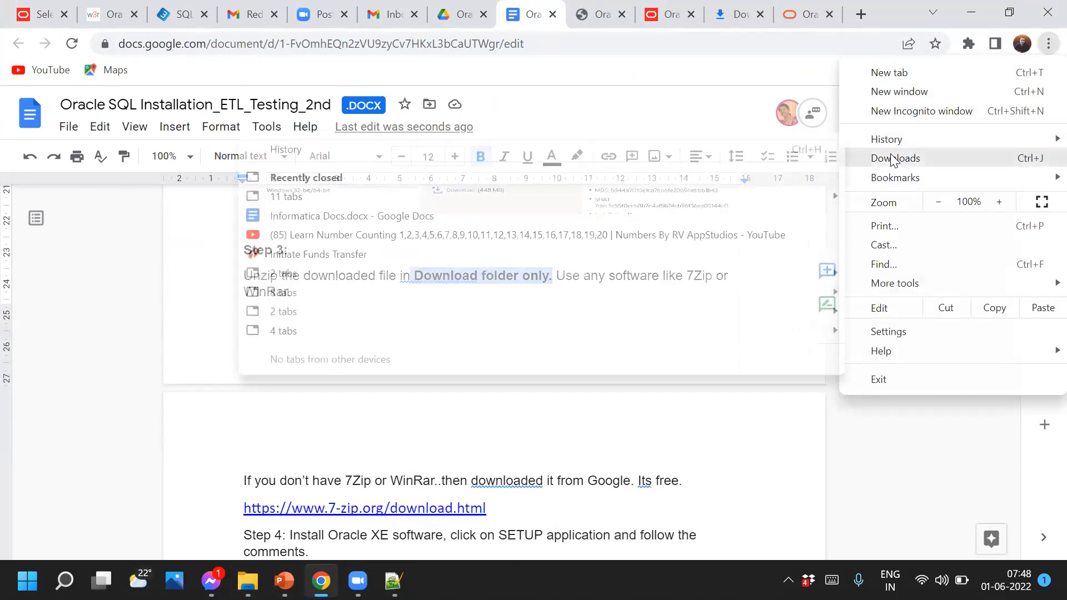
From Chrome's downloads list, show OracleXE112_Win64 (1).zip in its Downloads folder
click(892, 157)
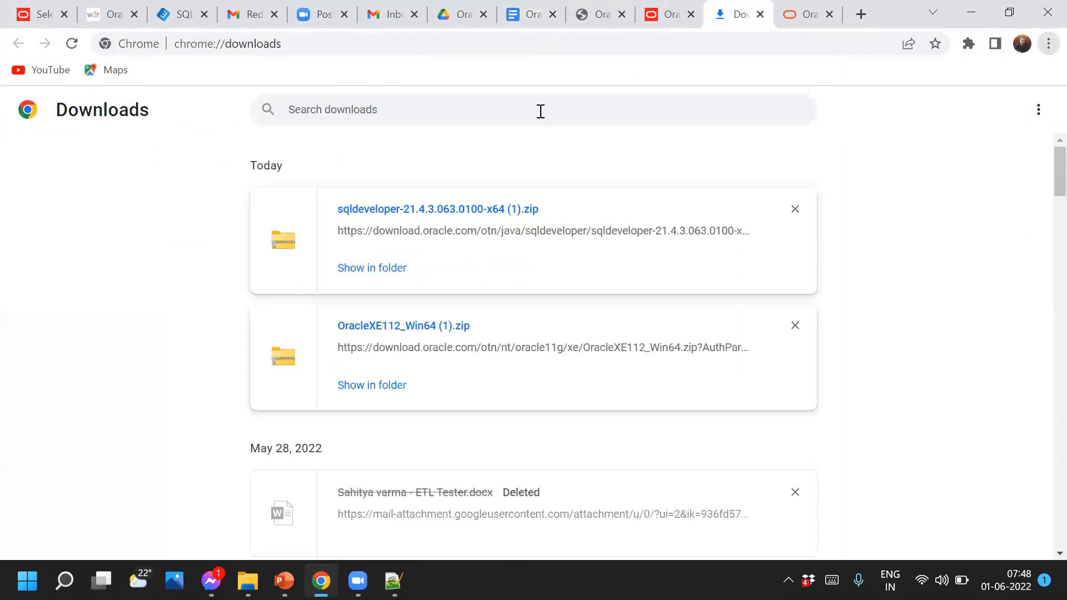
click(368, 391)
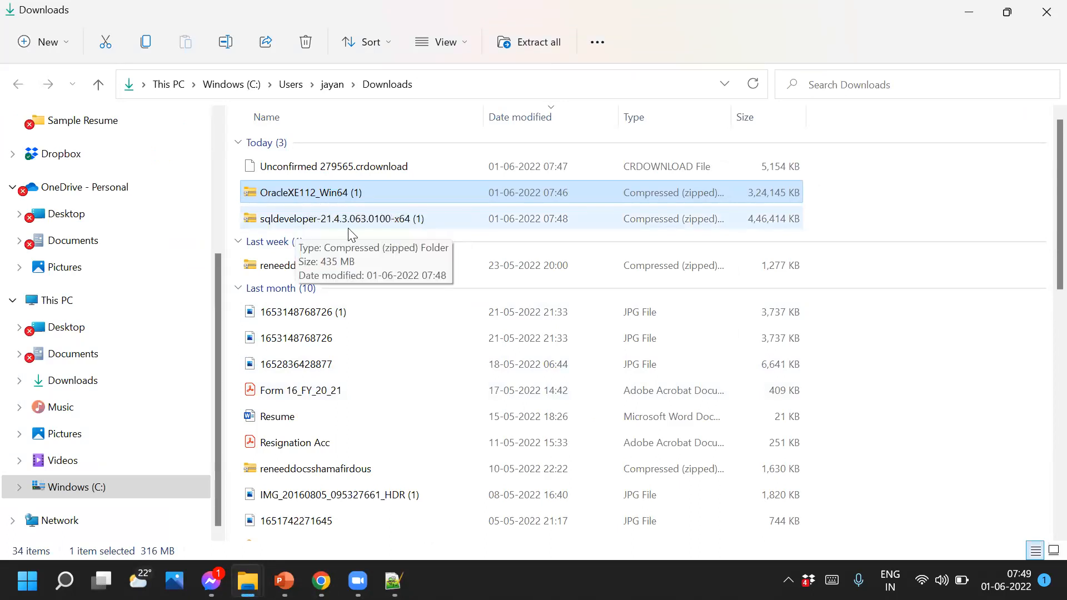
Extract All of OracleXE112_Win64 (1).zip into its default same-named folder in Downloads
right_click(309, 194)
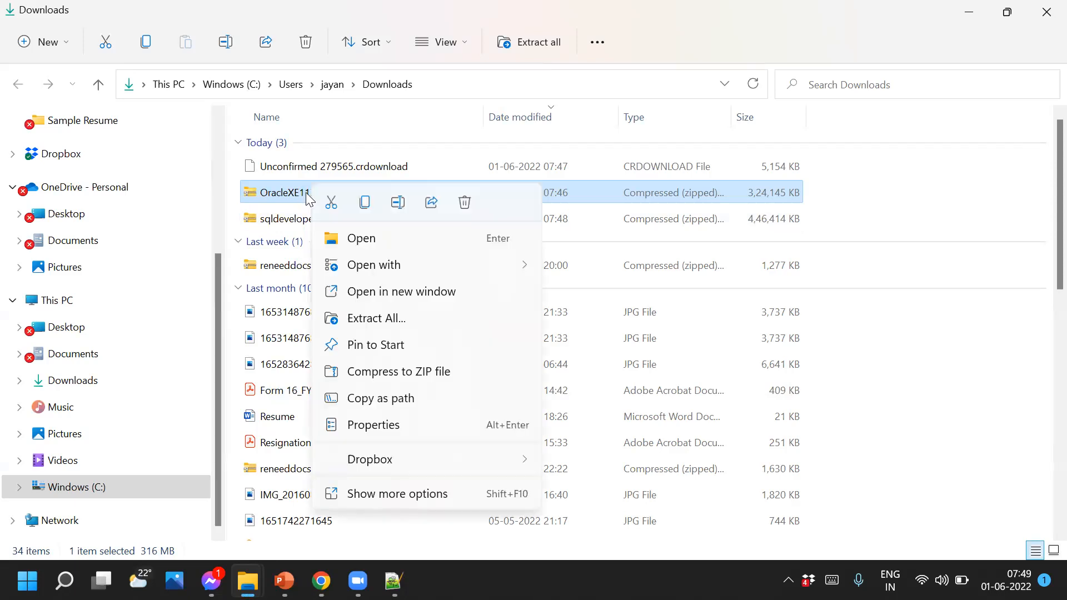
click(389, 323)
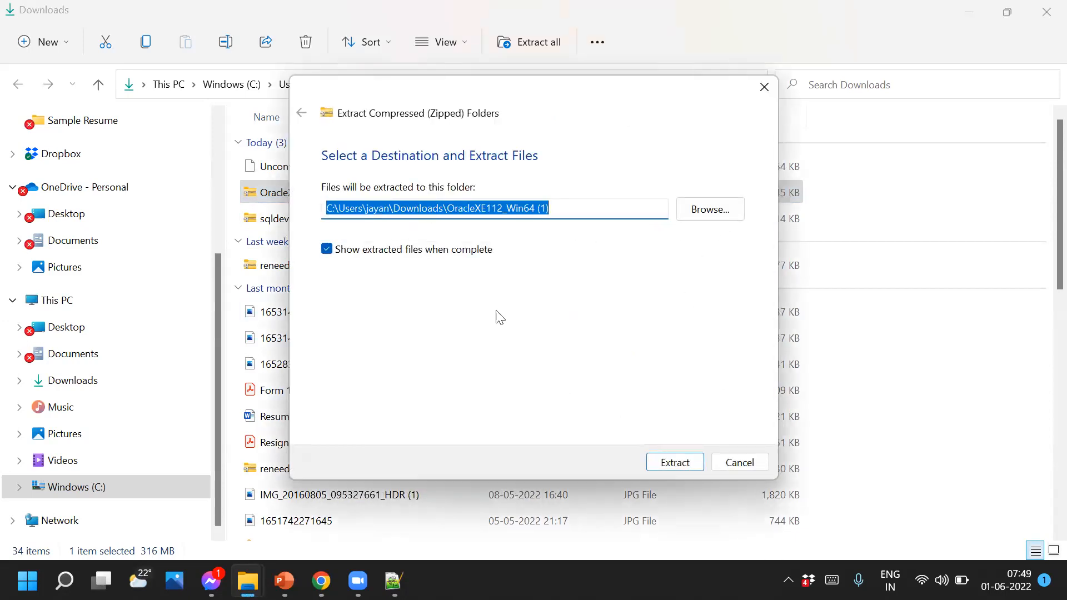
click(684, 467)
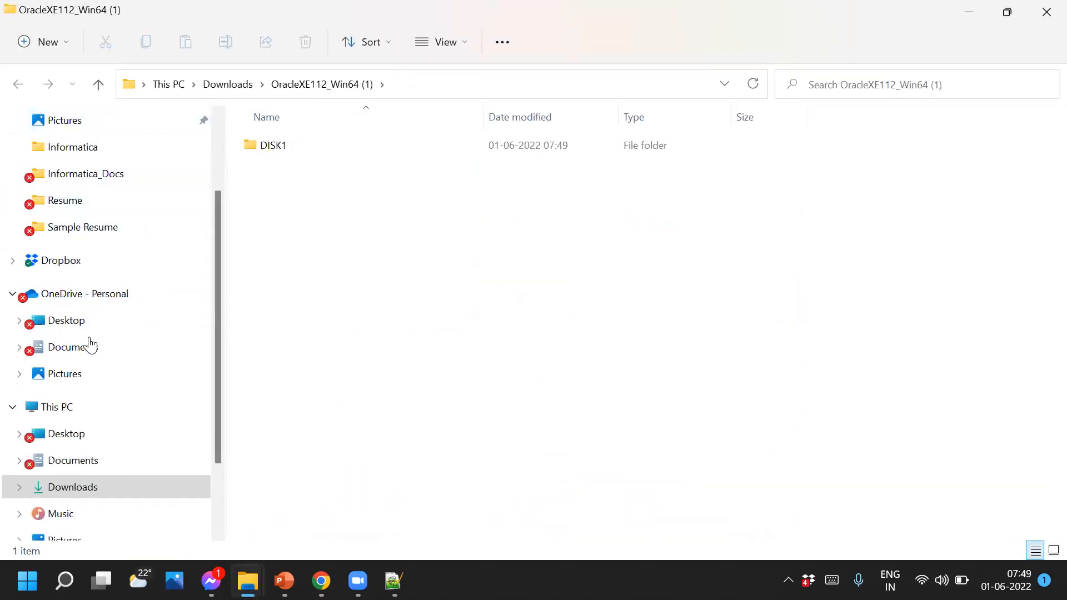
Return to Downloads and select the extracted OracleXE112_Win64 (1) folder, then the sqldeveloper zip
scroll(91, 346, up, 1)
scroll(92, 349, up, 2)
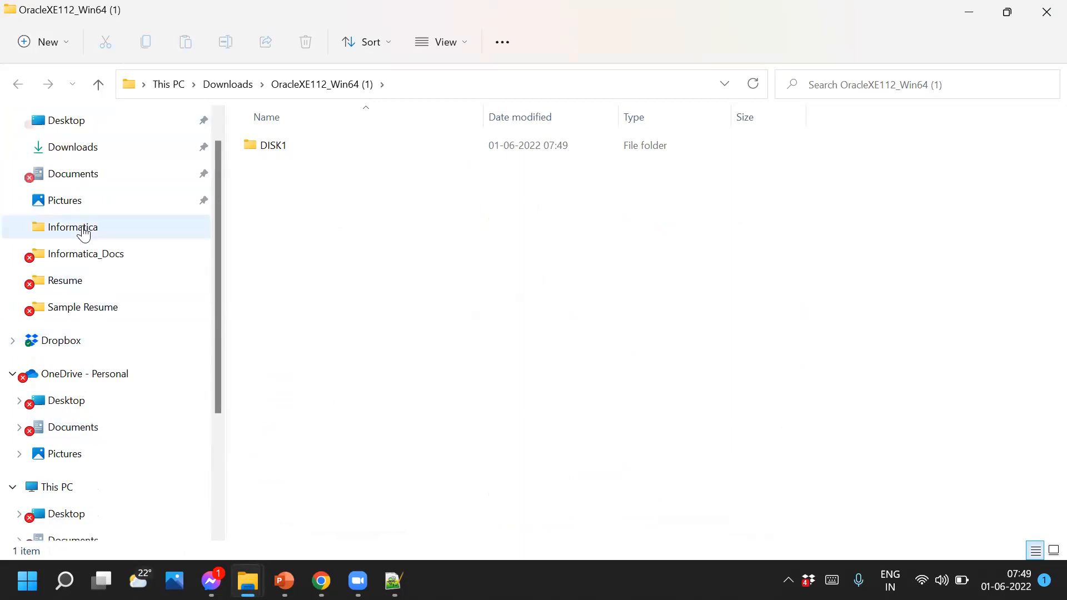
click(76, 153)
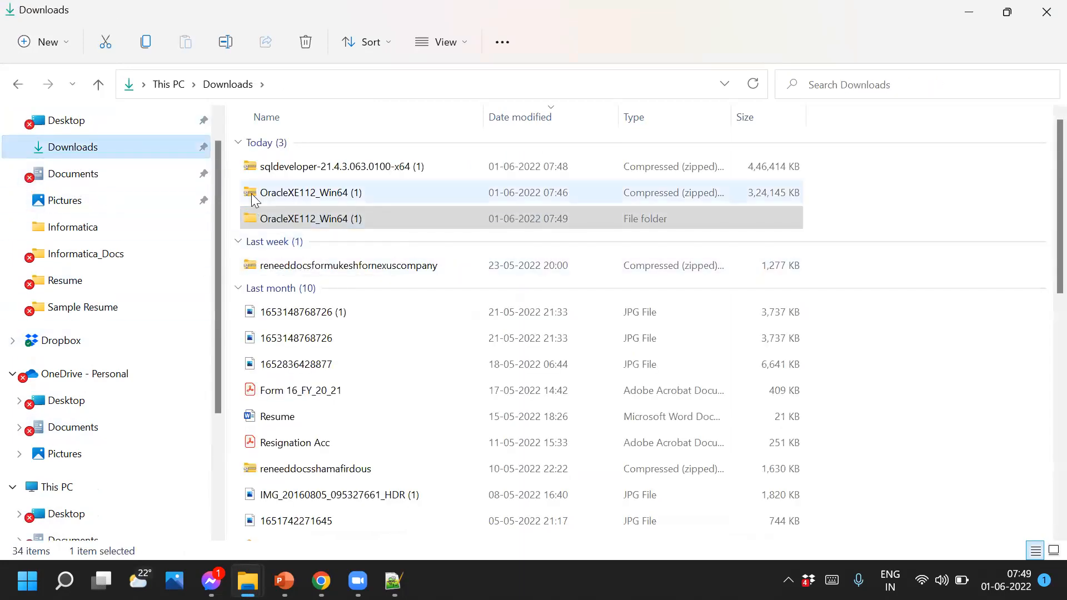
click(268, 222)
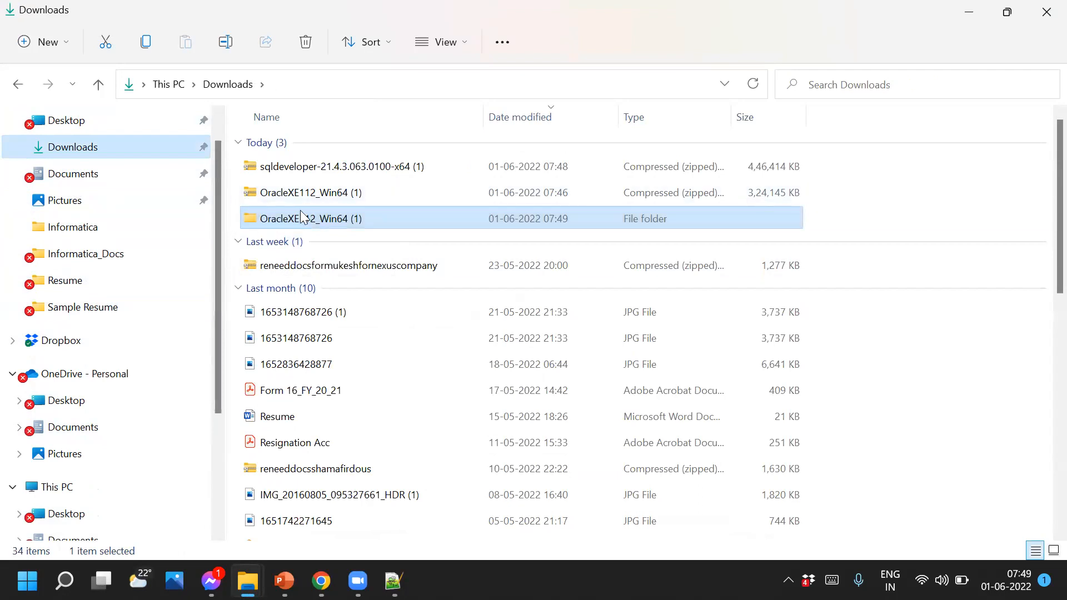
click(321, 170)
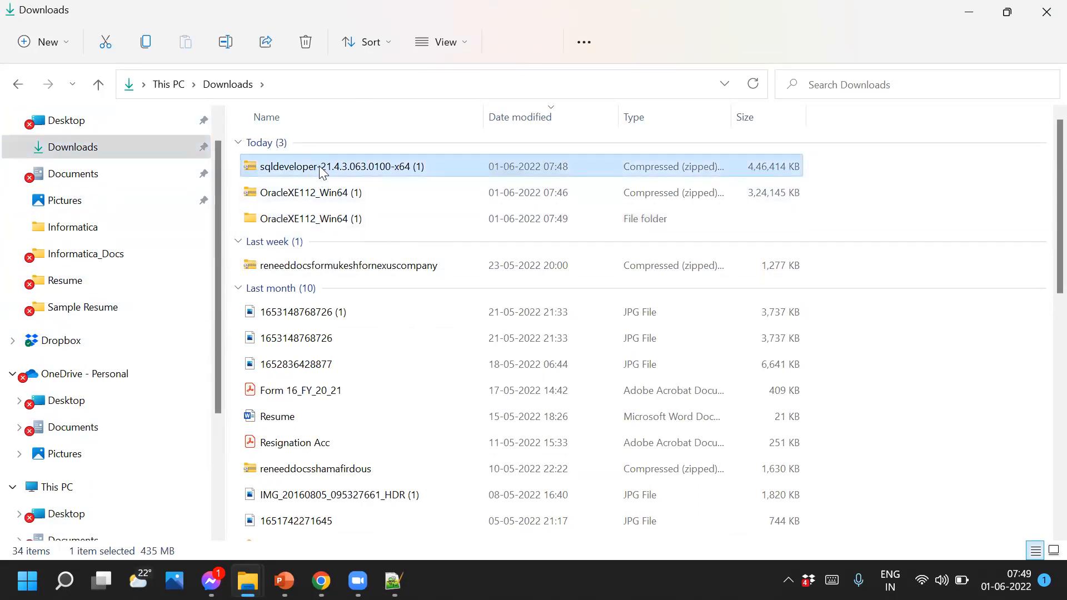
Extract sqldeveloper-21.4.3.063.0100-x64 (1).zip to its default folder and switch back to Chrome
right_click(321, 172)
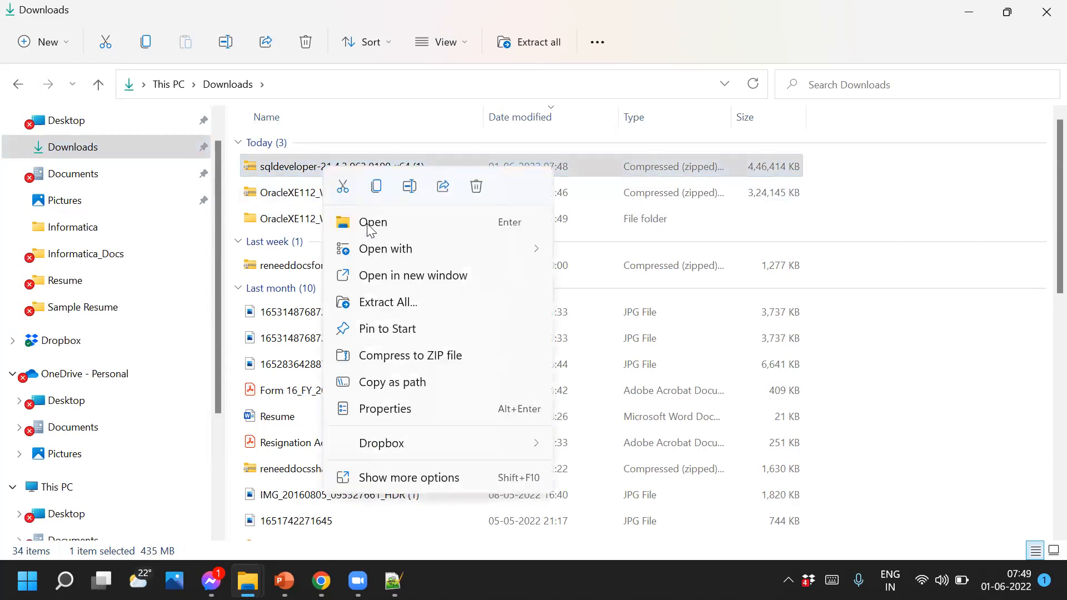
click(389, 302)
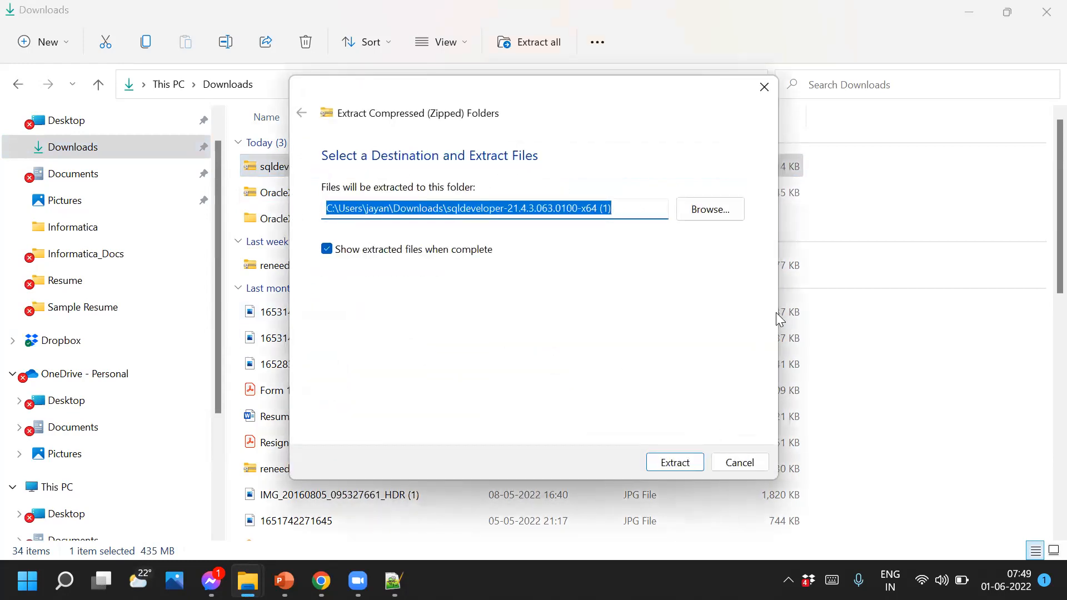
click(675, 463)
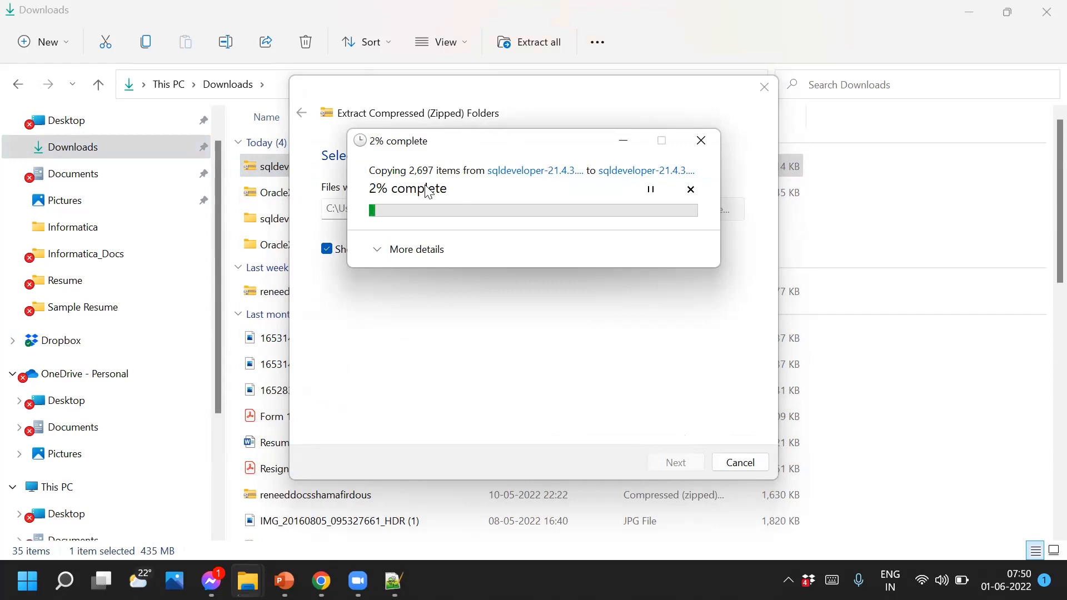
click(623, 142)
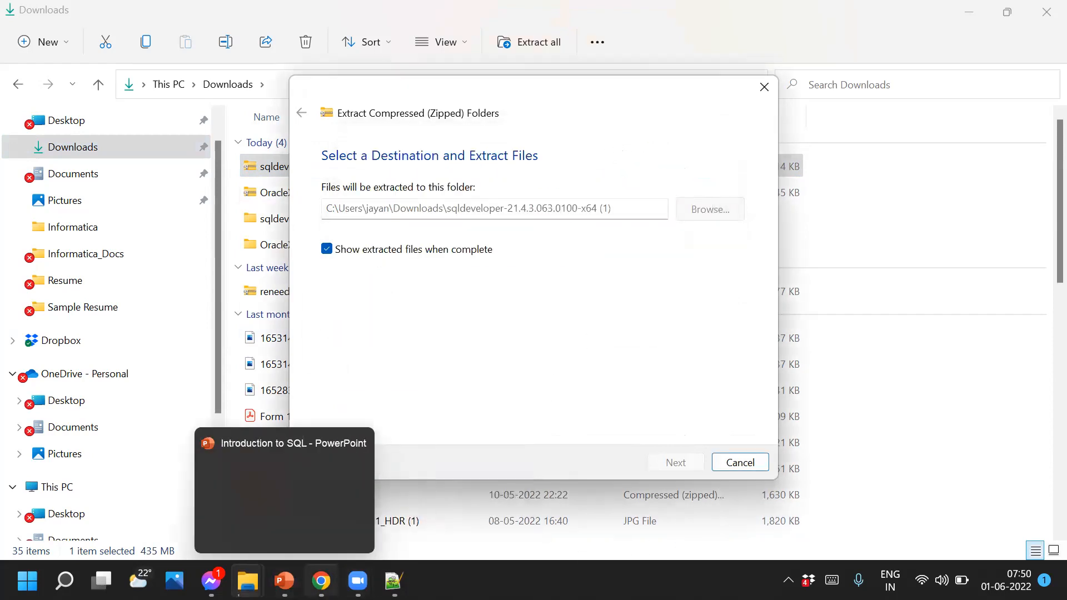
click(321, 581)
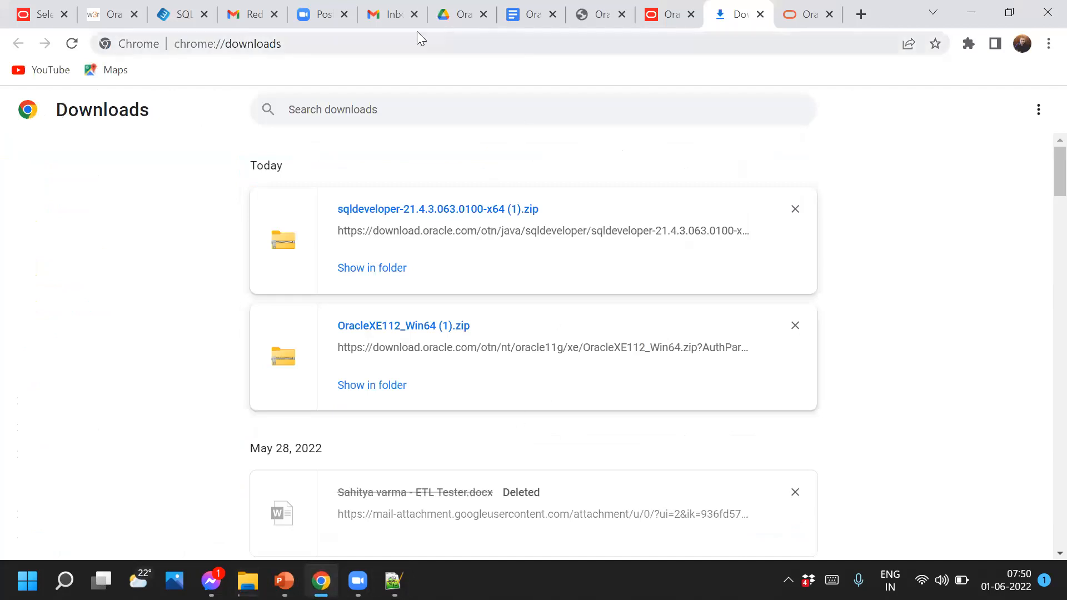
click(453, 13)
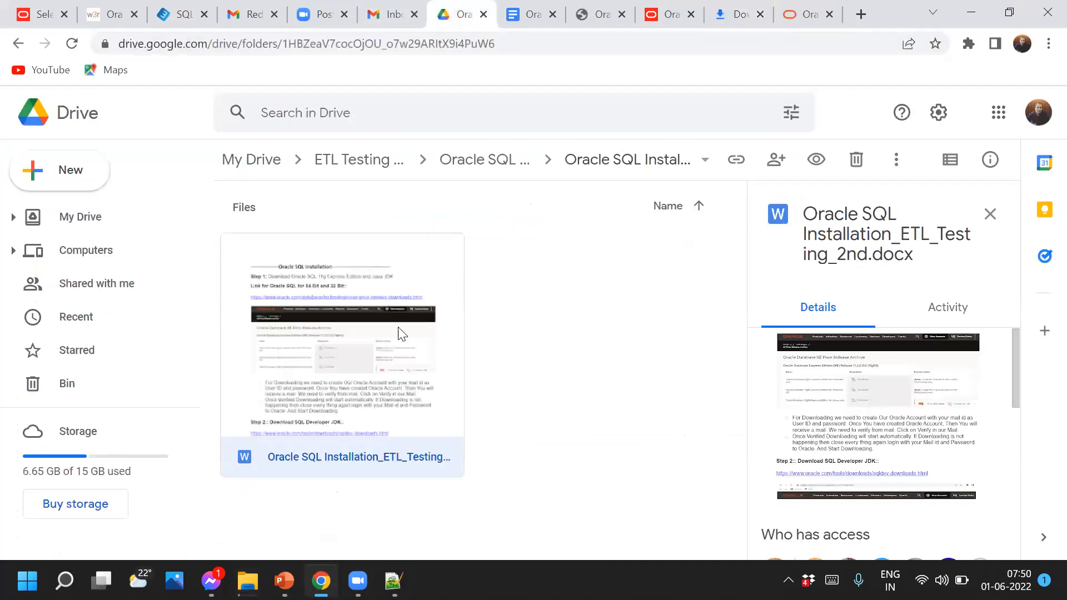
click(528, 22)
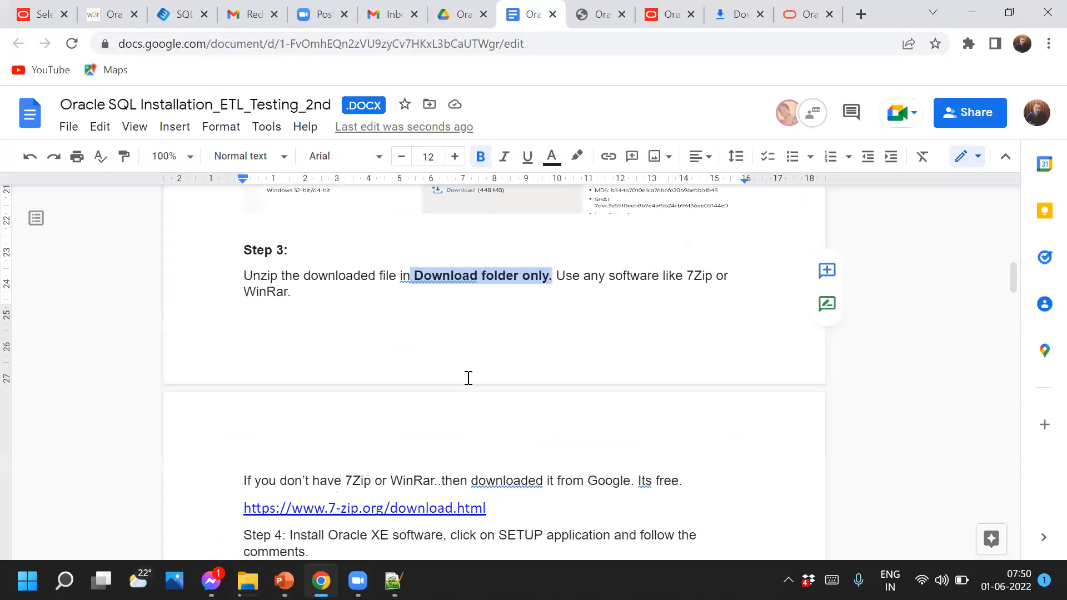
scroll(474, 376, down, 5)
scroll(475, 379, up, 1)
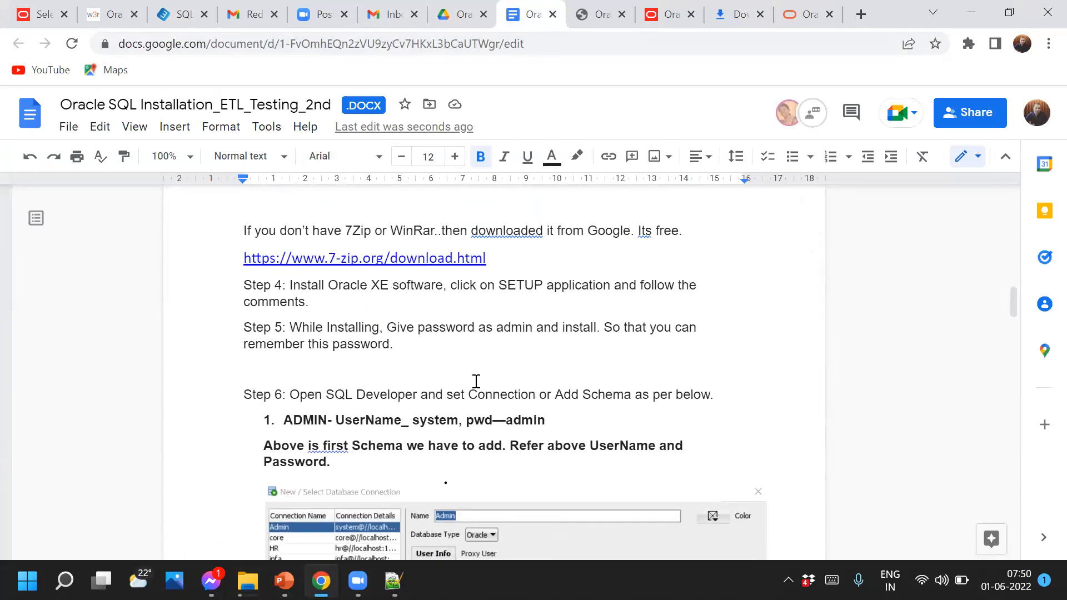
scroll(476, 381, up, 1)
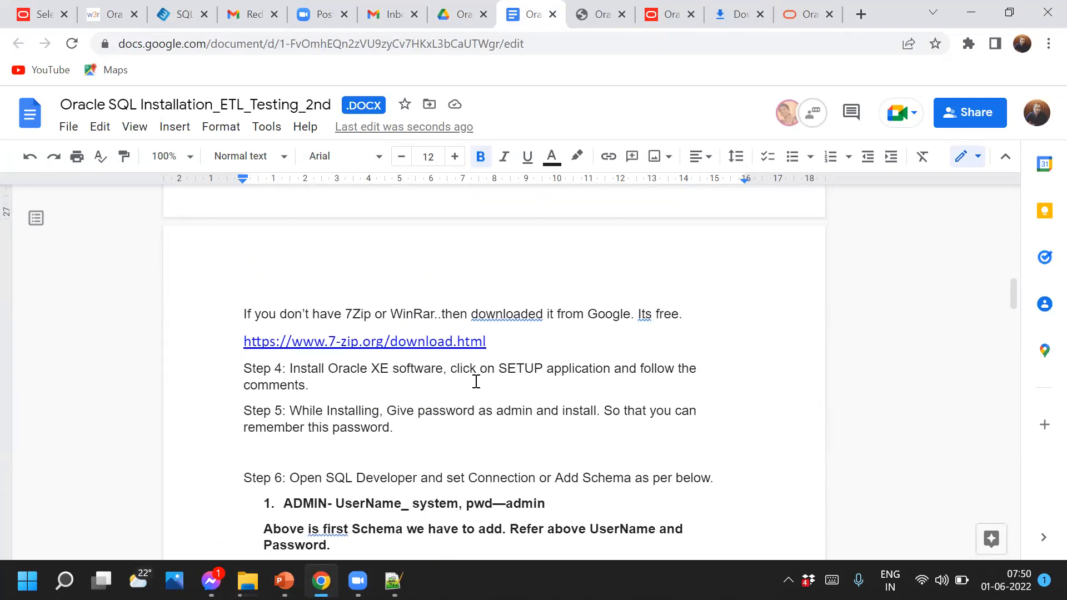
scroll(445, 369, up, 1)
scroll(359, 389, up, 1)
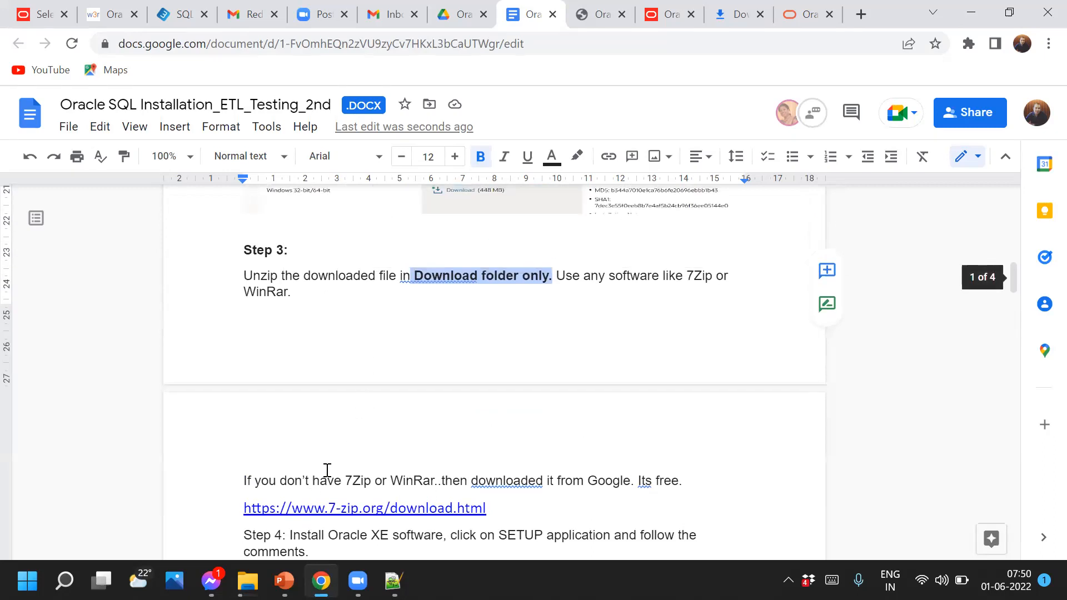
scroll(327, 469, down, 3)
drag(241, 318, 498, 342)
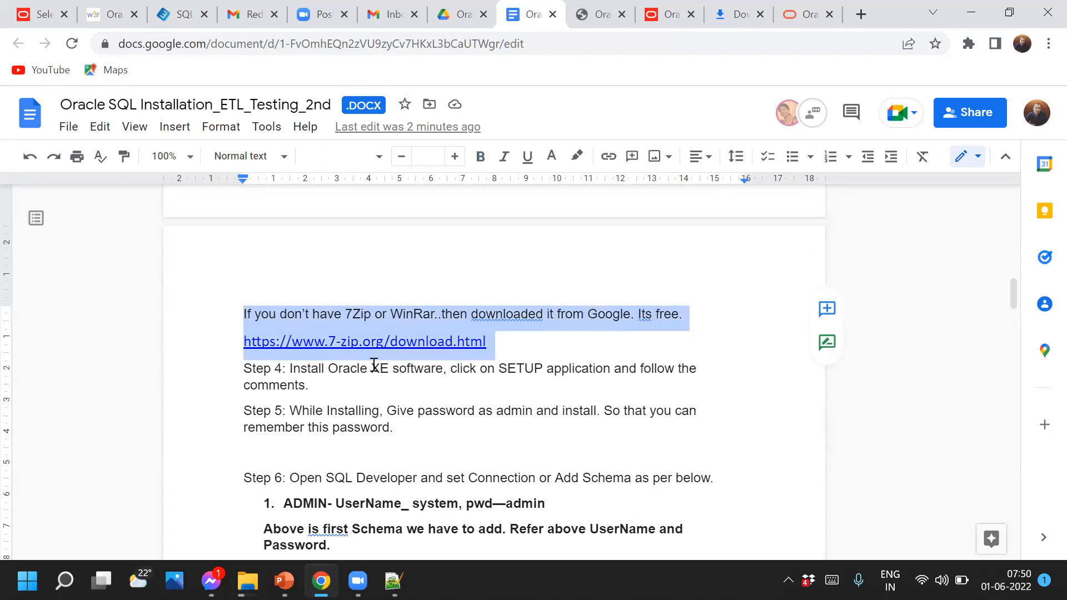
scroll(374, 364, down, 3)
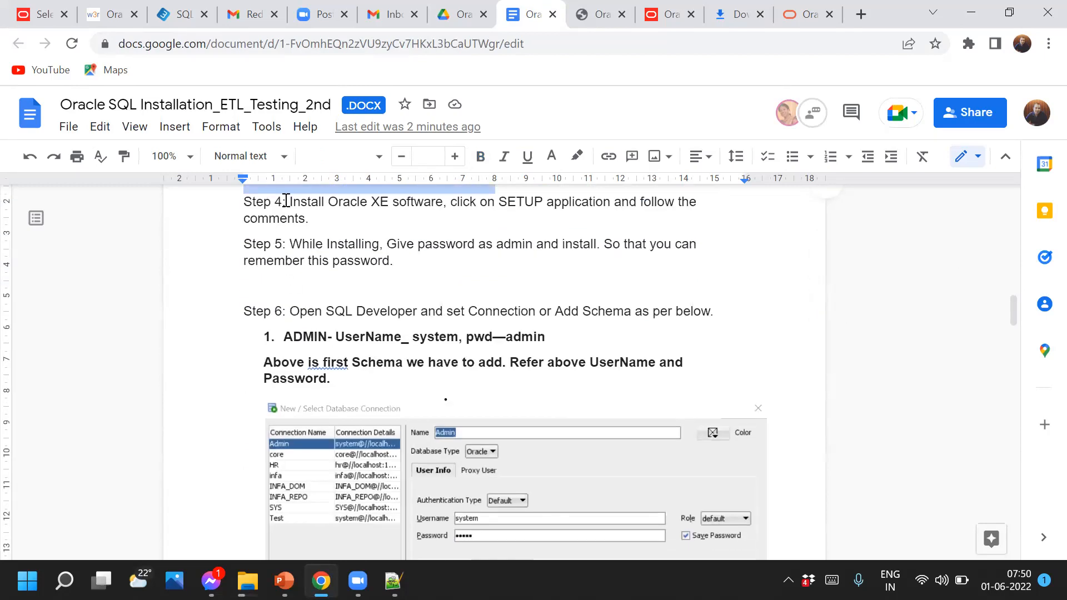
Bold the 'Step 4:', 'Step 5' and 'Step 6' labels in the Google Docs notes
drag(287, 201, 246, 198)
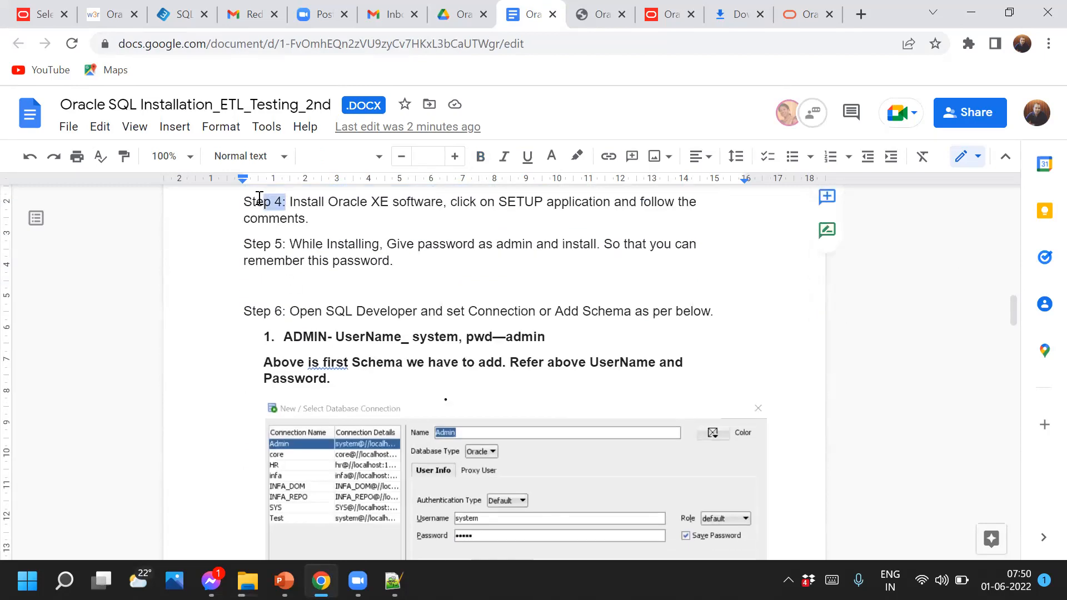
click(479, 158)
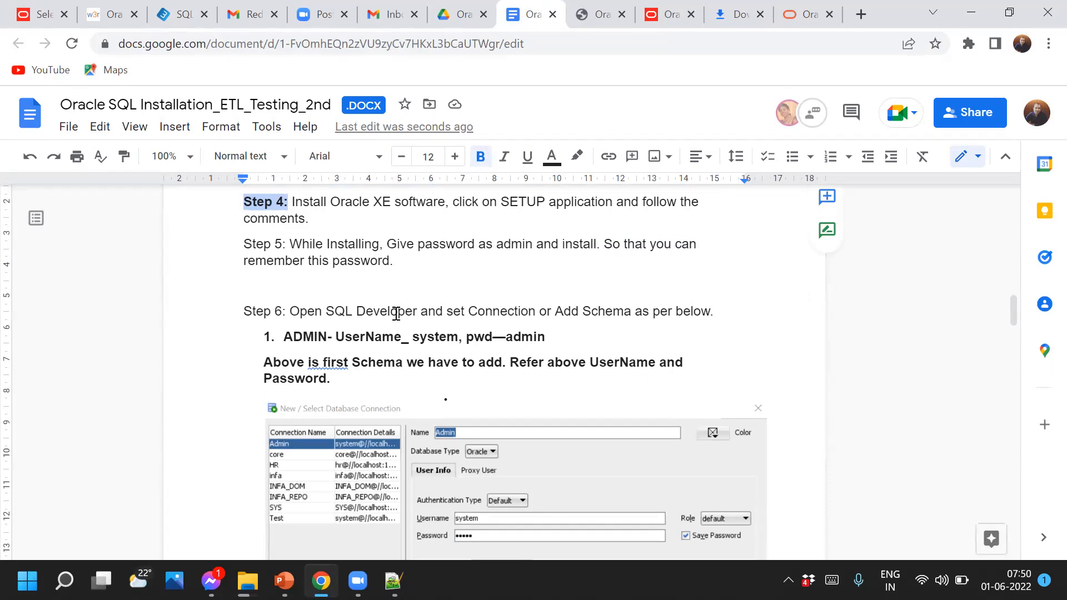
drag(284, 244, 242, 245)
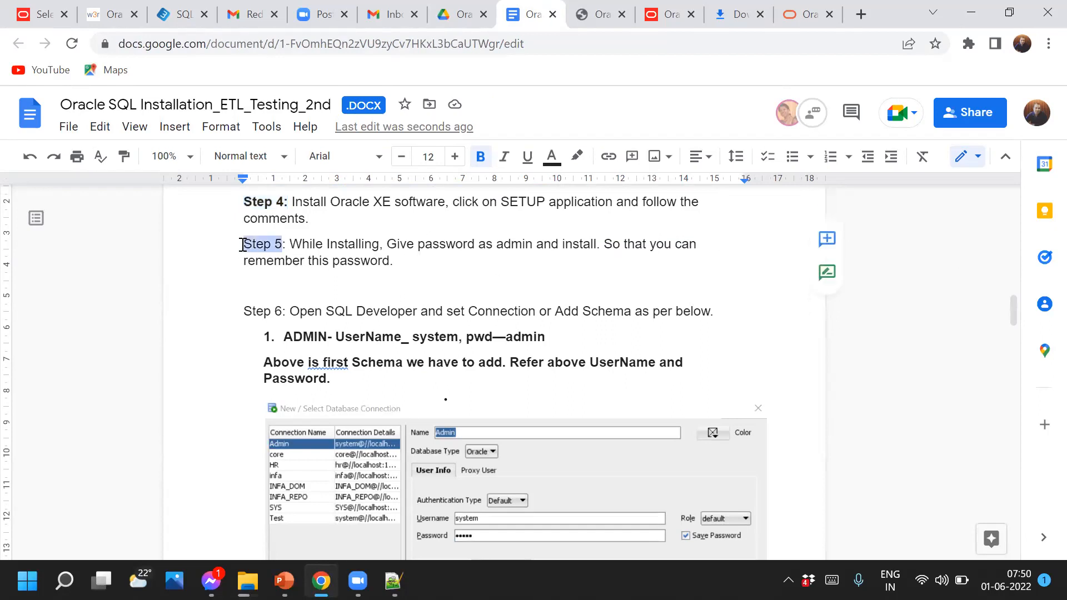
click(481, 156)
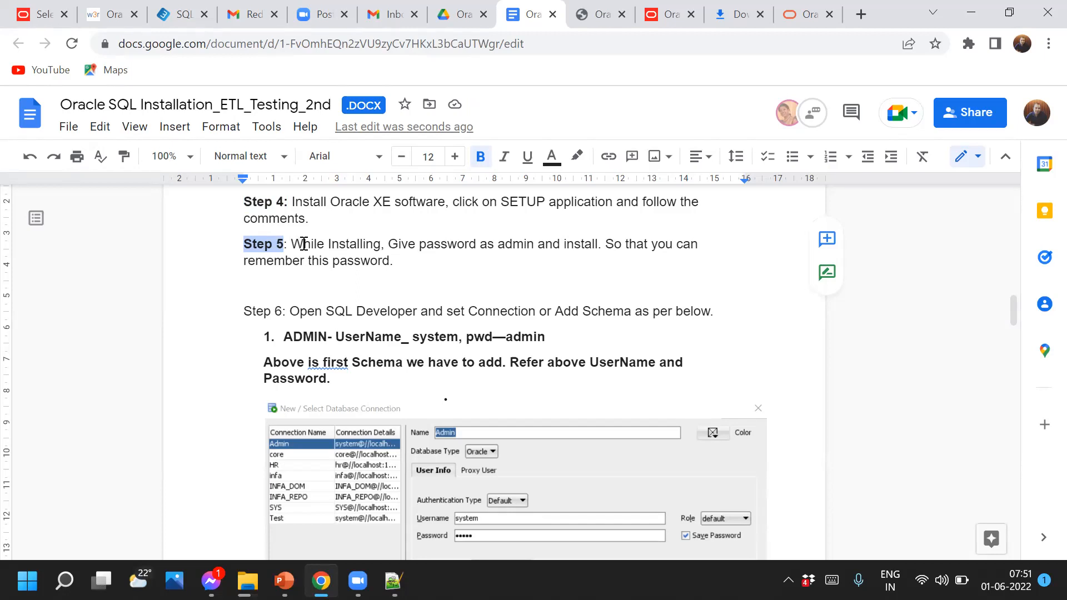
double_click(517, 247)
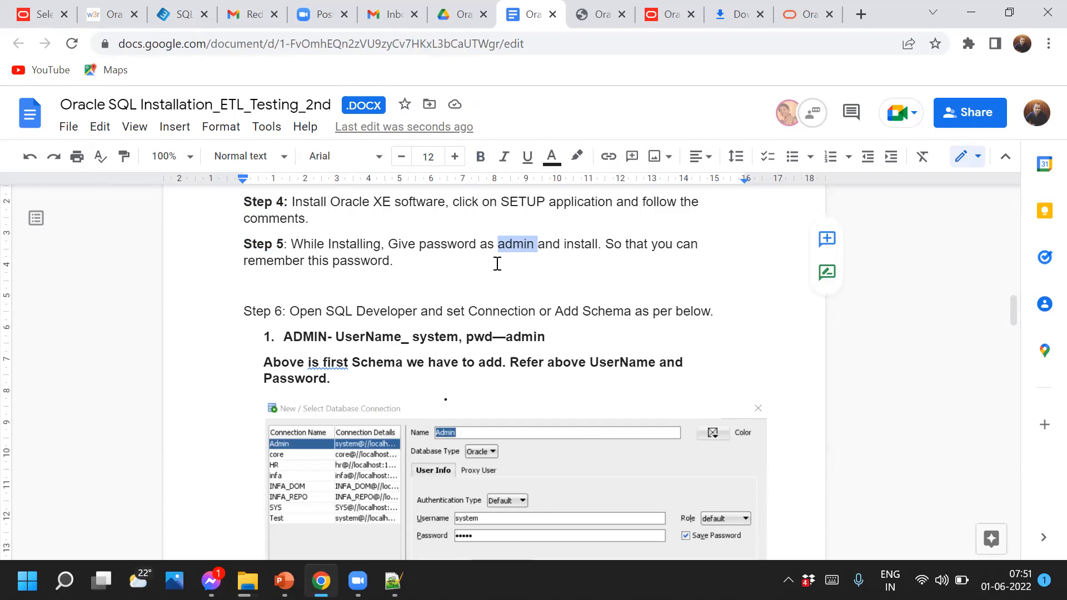
drag(282, 311, 228, 310)
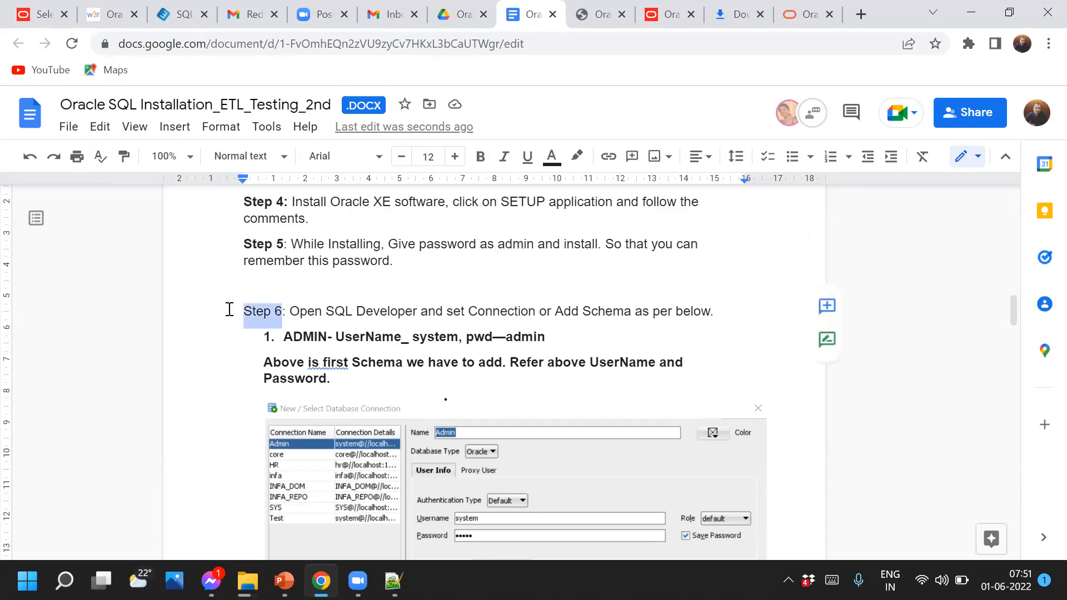
click(480, 156)
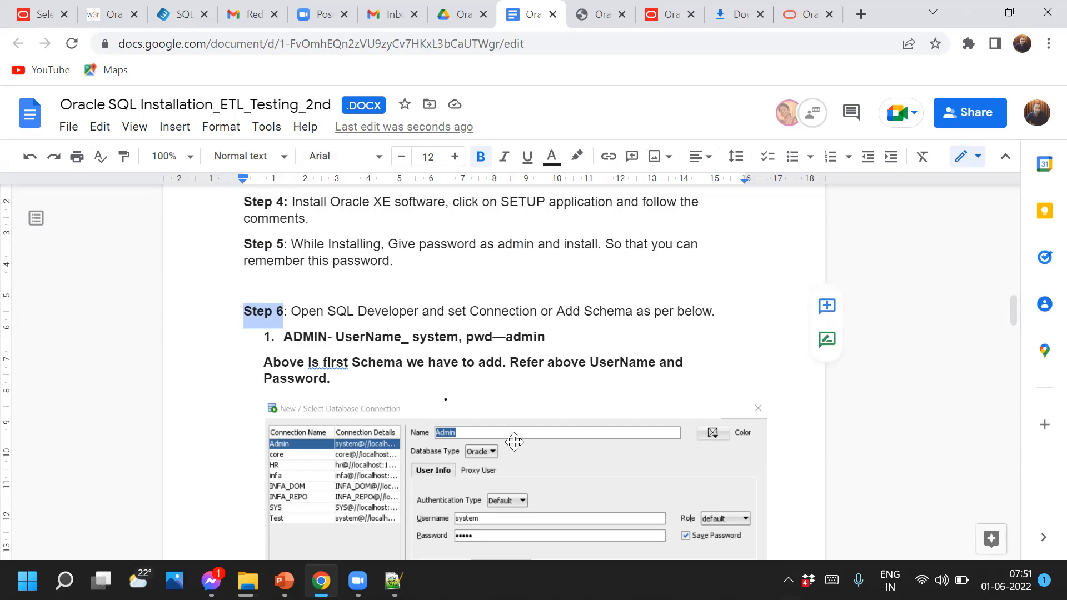
Open Chrome's Downloads page listing today's sqldeveloper and OracleXE112_Win64 zips
mouse_move(321, 581)
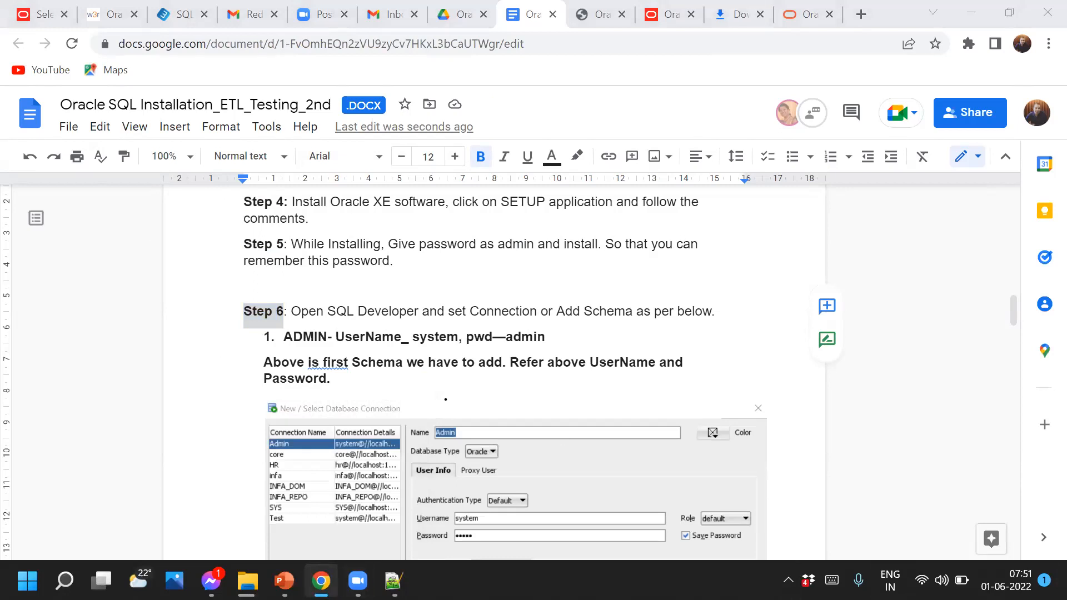
click(1048, 44)
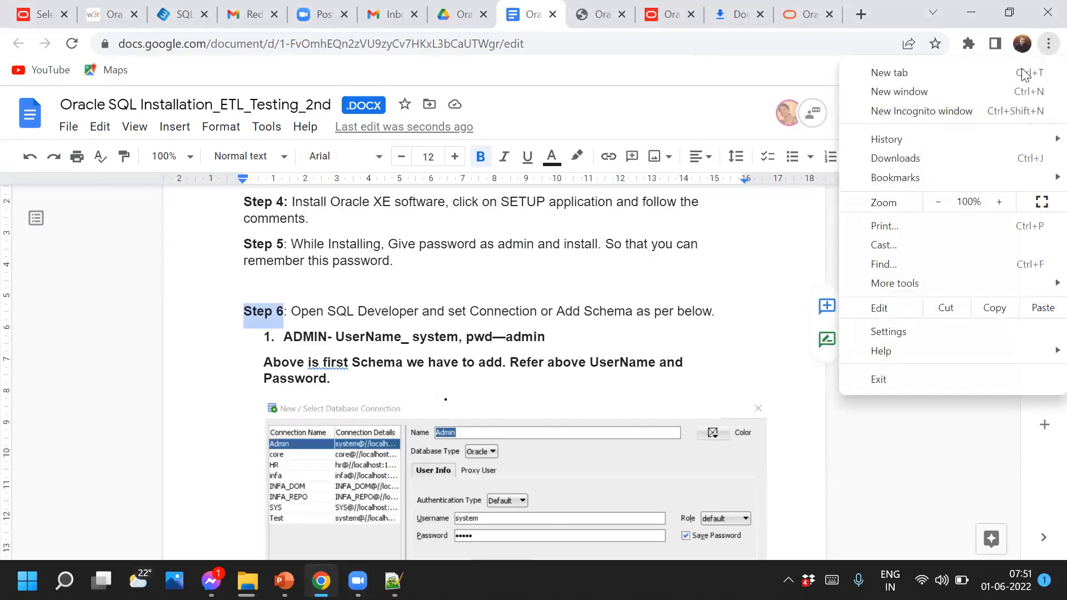
click(916, 155)
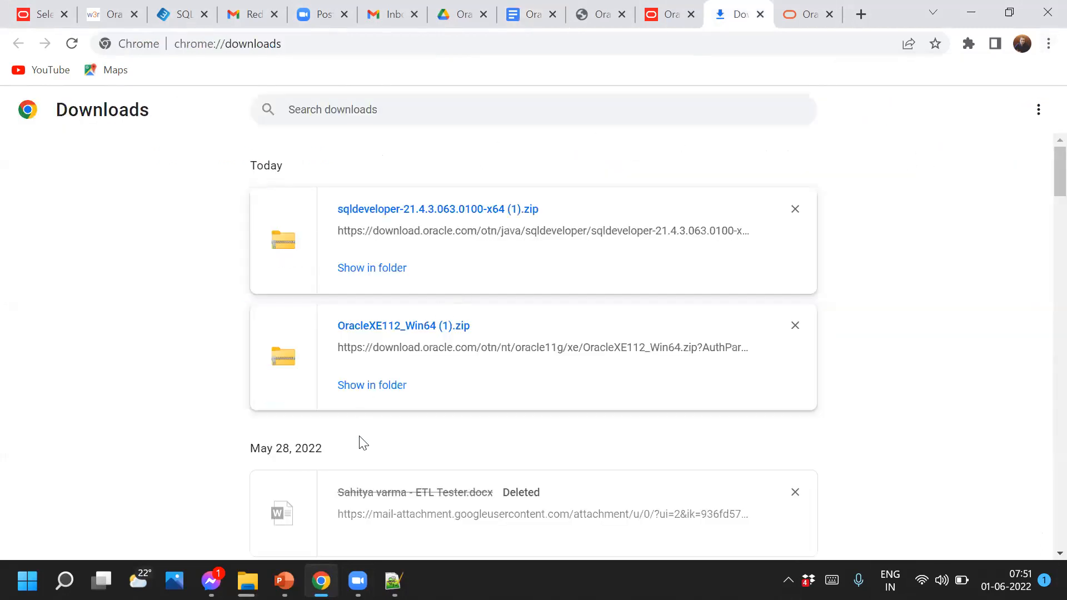
Permanently delete the April sqldeveloper and OracleXE112_Win64 zips from Downloads with Shift+Delete
click(368, 388)
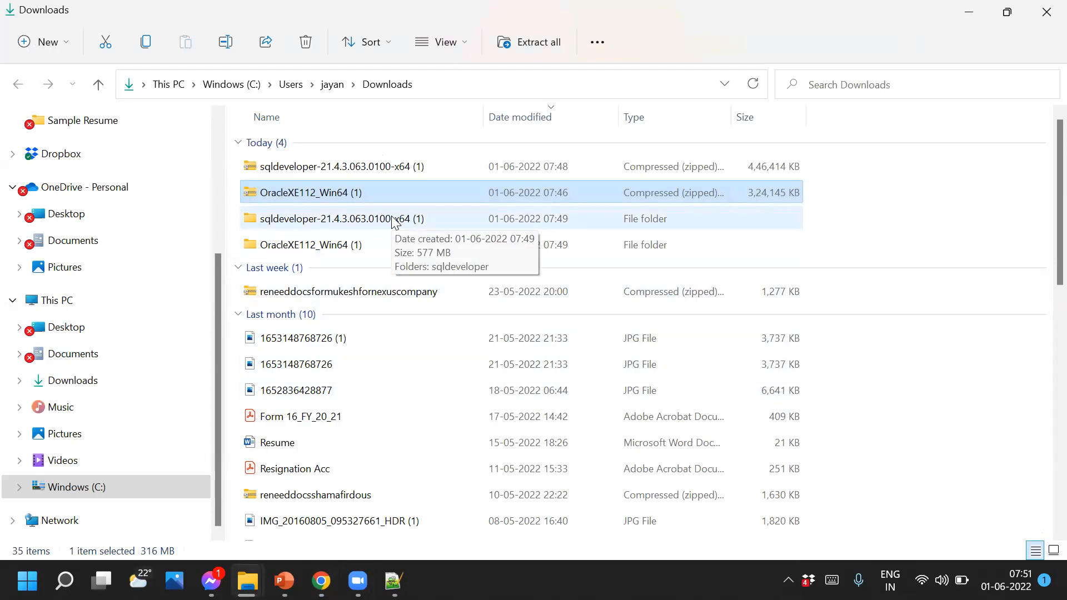
scroll(406, 322, down, 6)
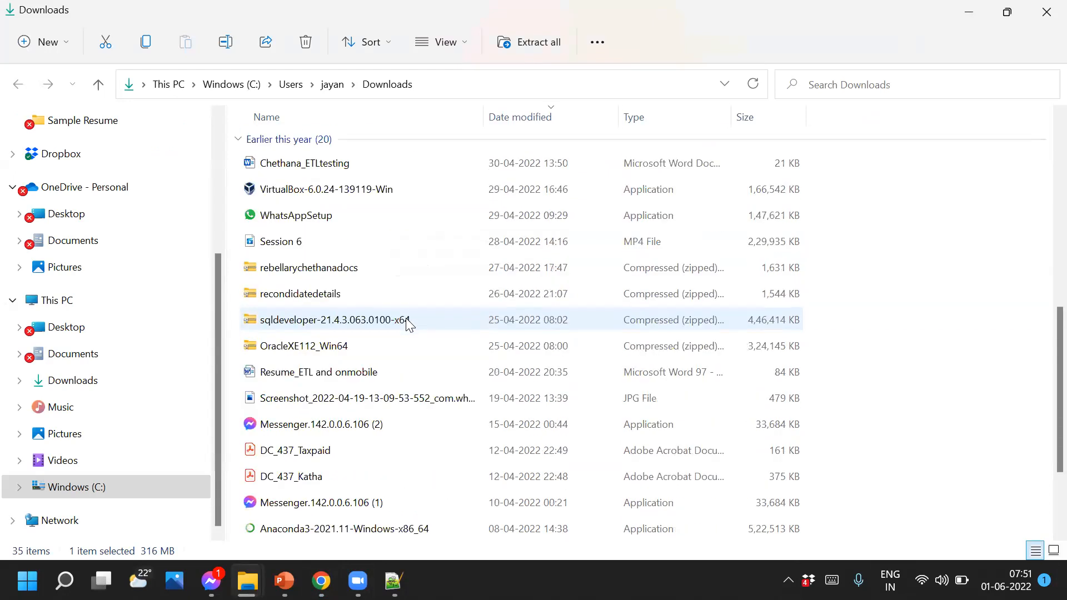
click(408, 321)
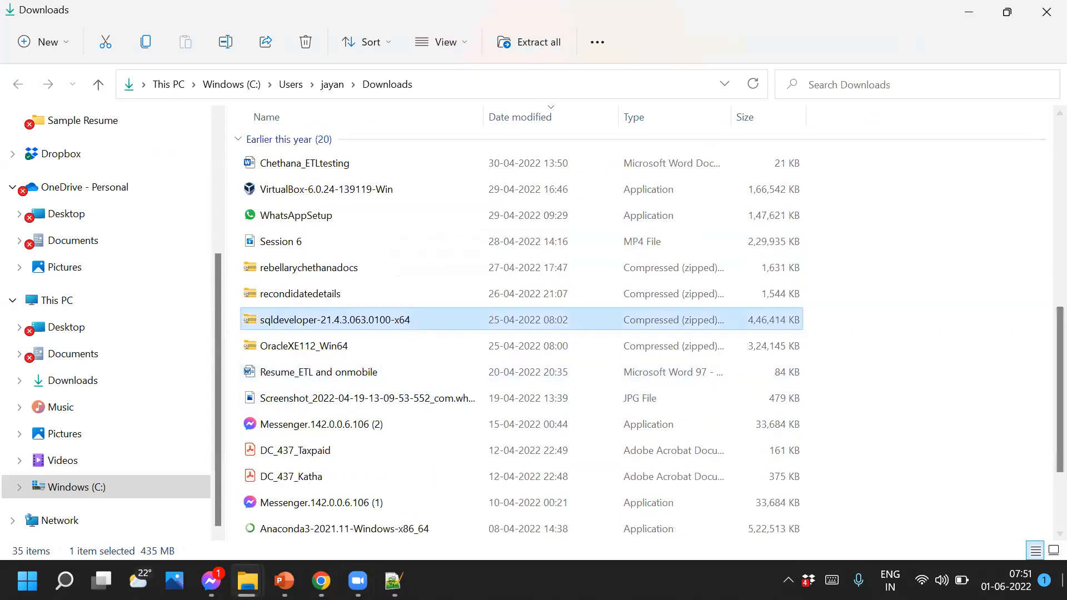
key(shift+Delete)
key(Return)
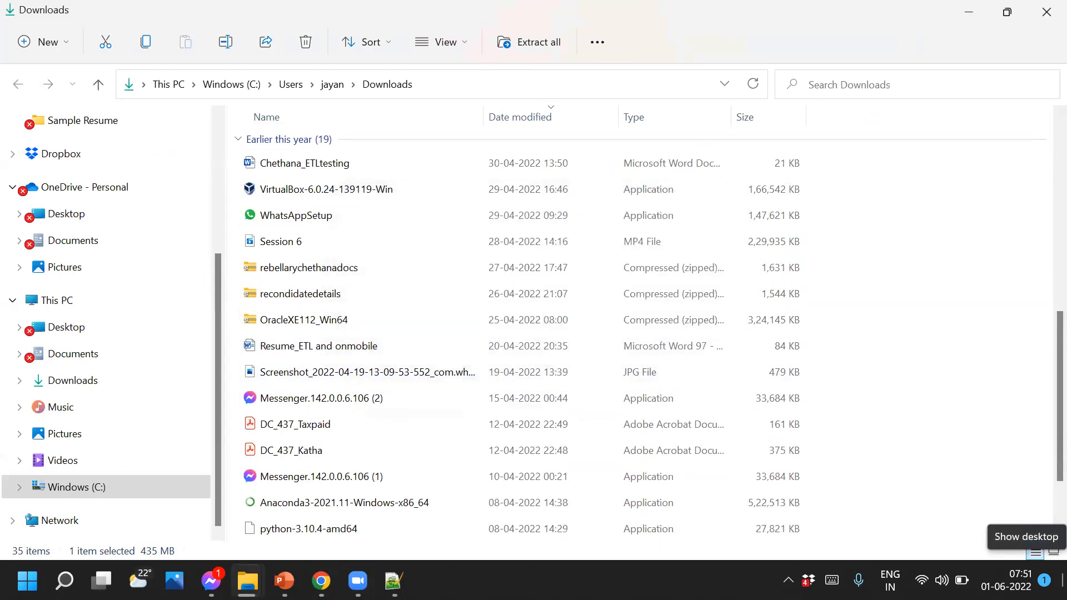
click(294, 321)
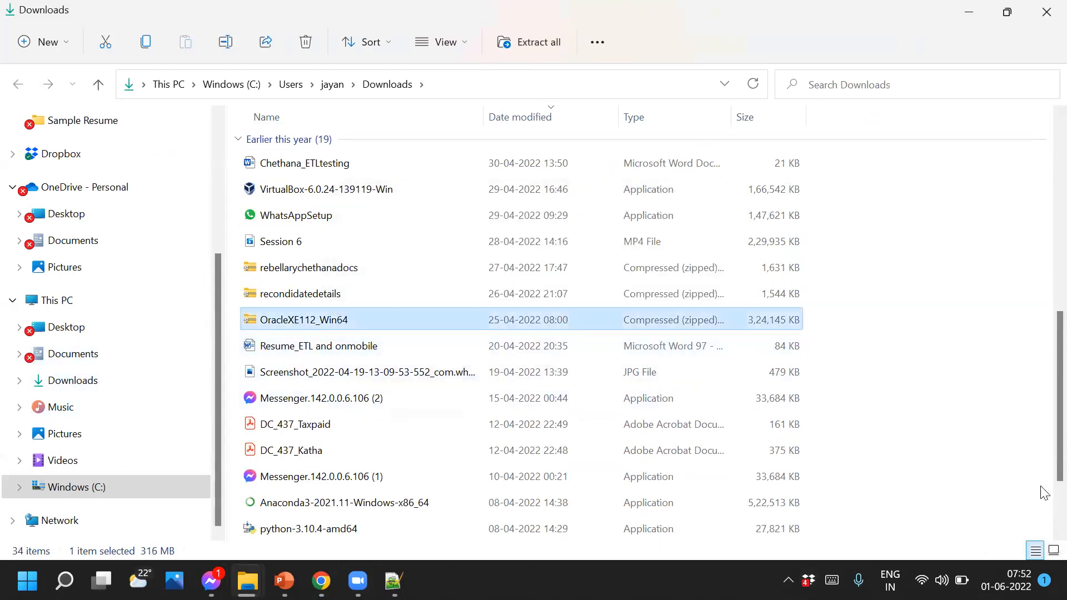
key(shift+Delete)
key(Return)
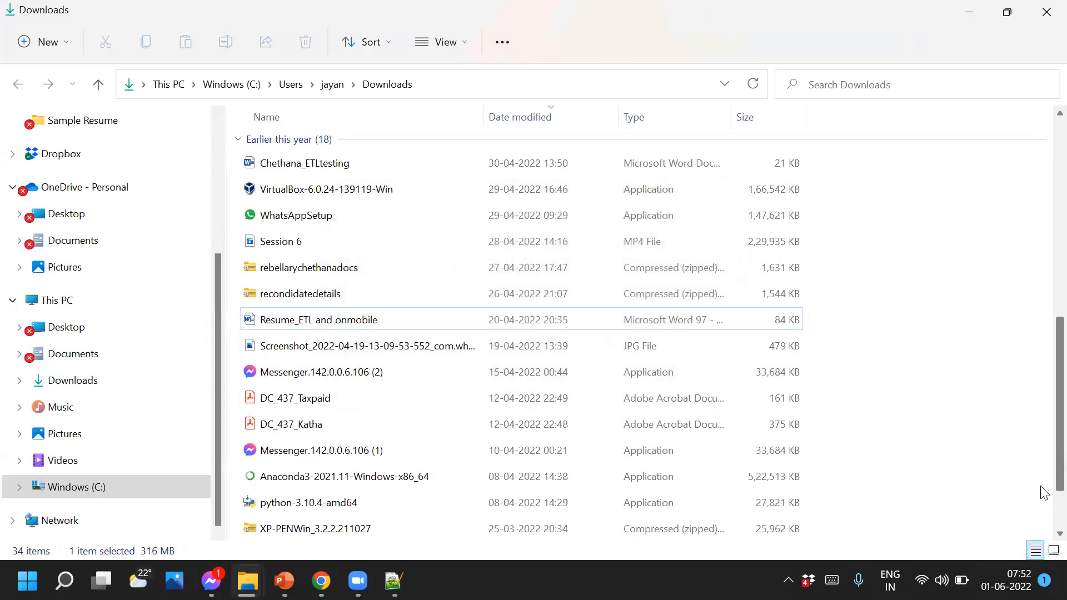
scroll(402, 452, up, 6)
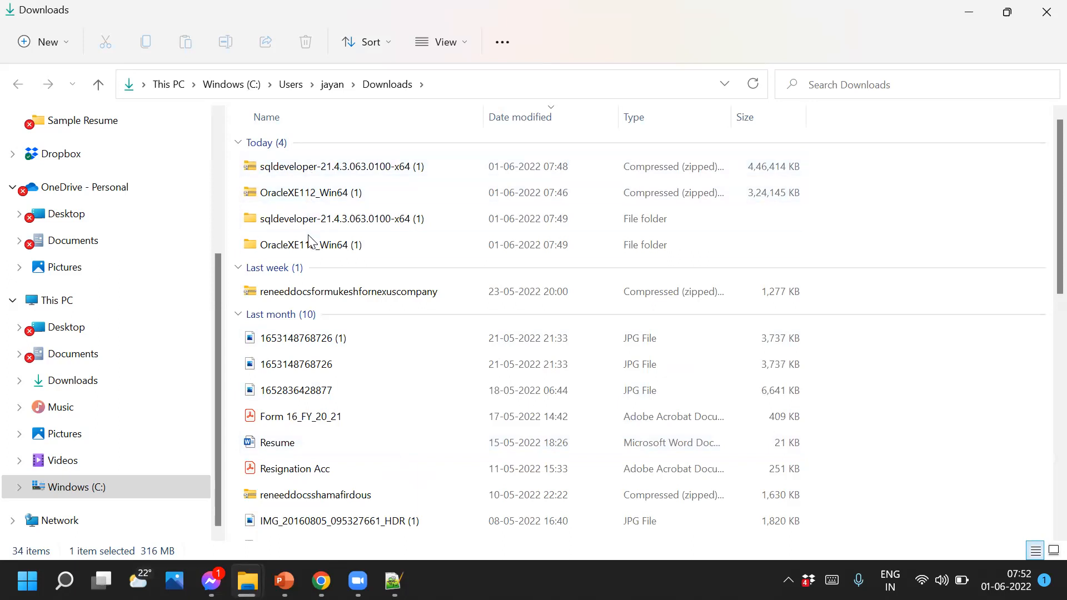
Open OracleXE112_Win64 (1)\DISK1, showing the response and upgrade folders and setup
mouse_move(309, 248)
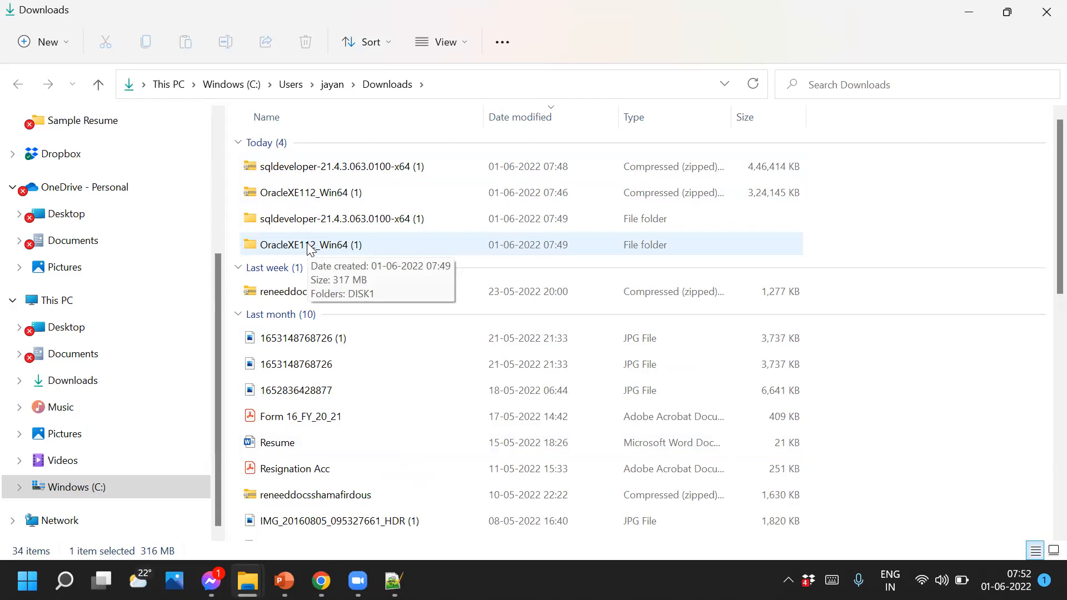
double_click(310, 246)
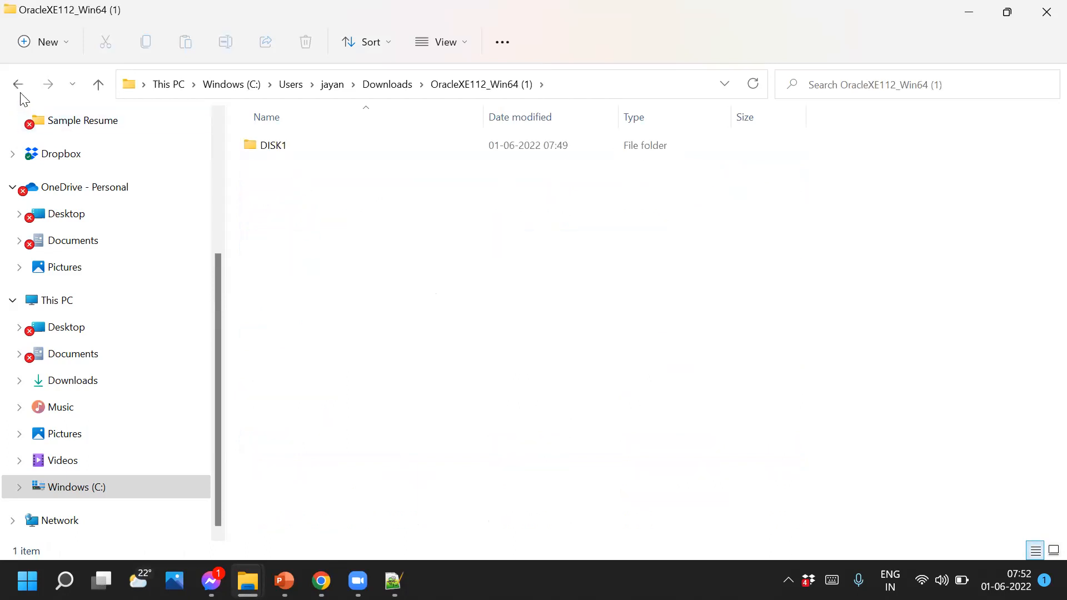
key(BackSpace)
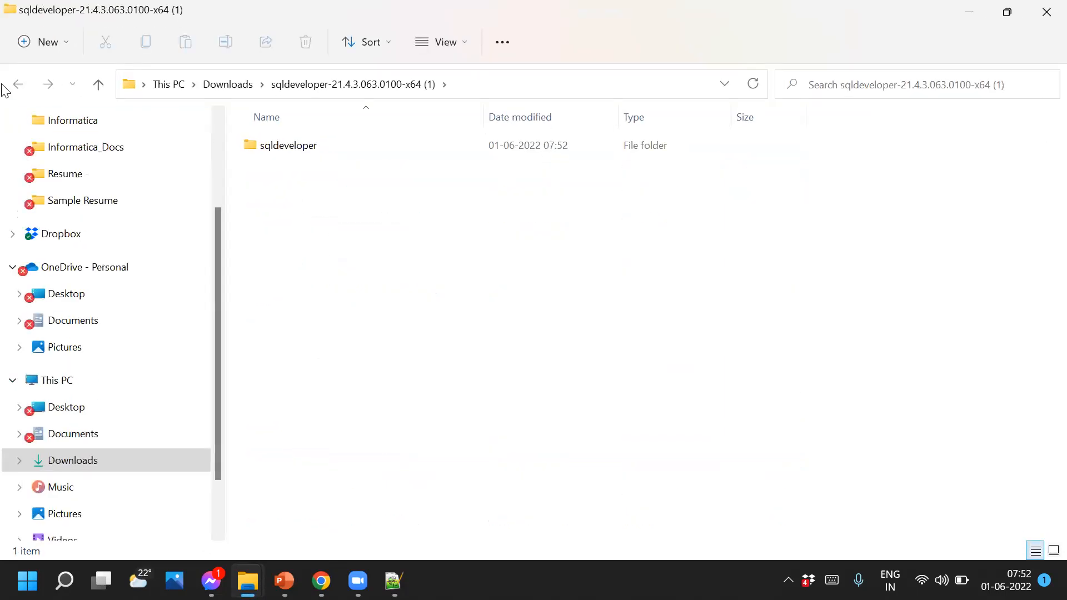
click(218, 86)
click(309, 245)
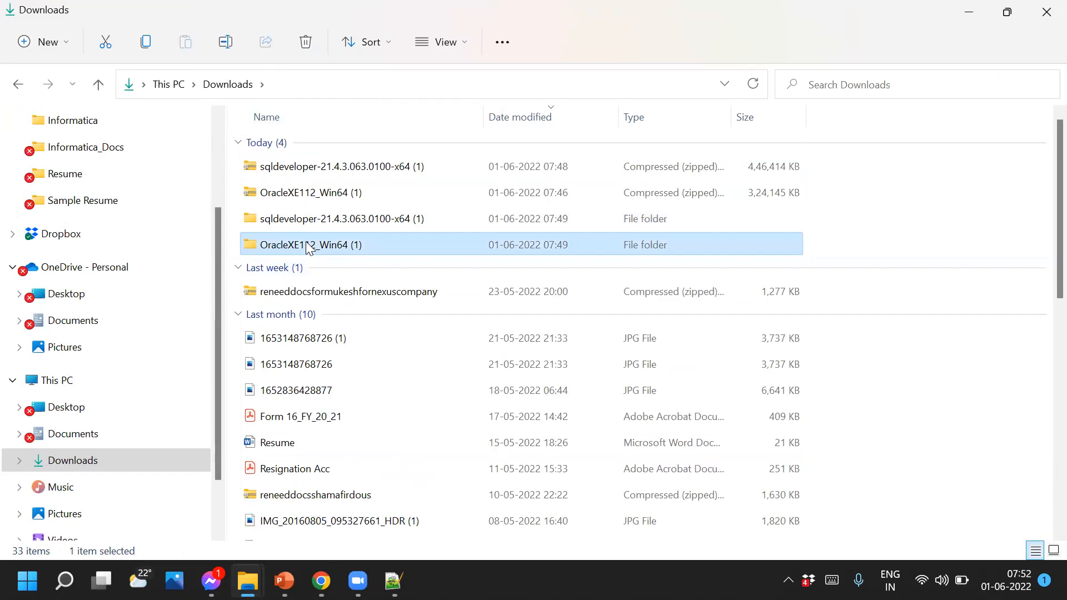
double_click(309, 245)
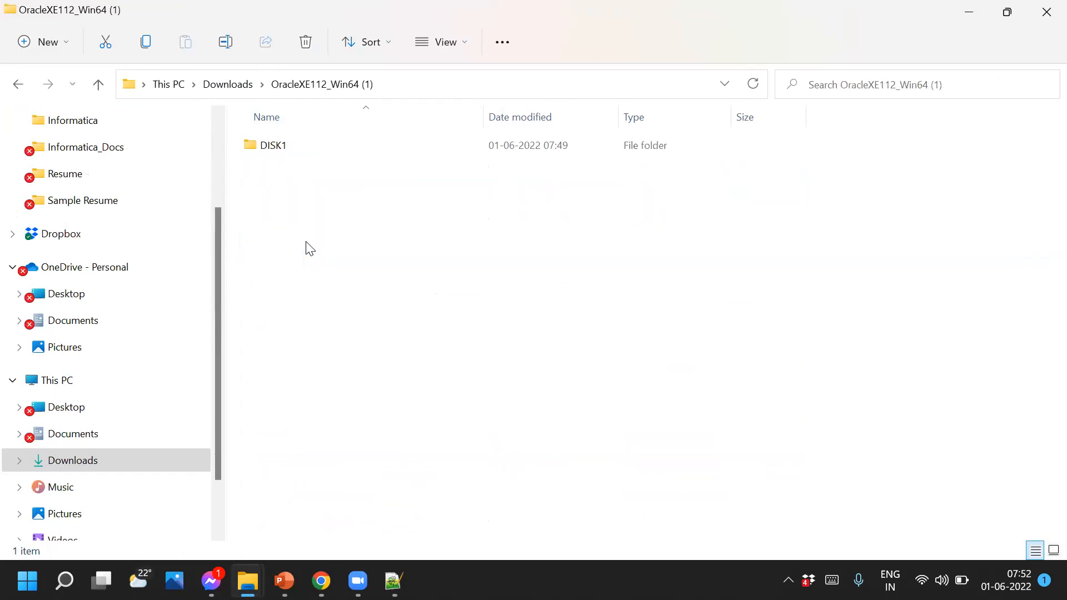
double_click(287, 142)
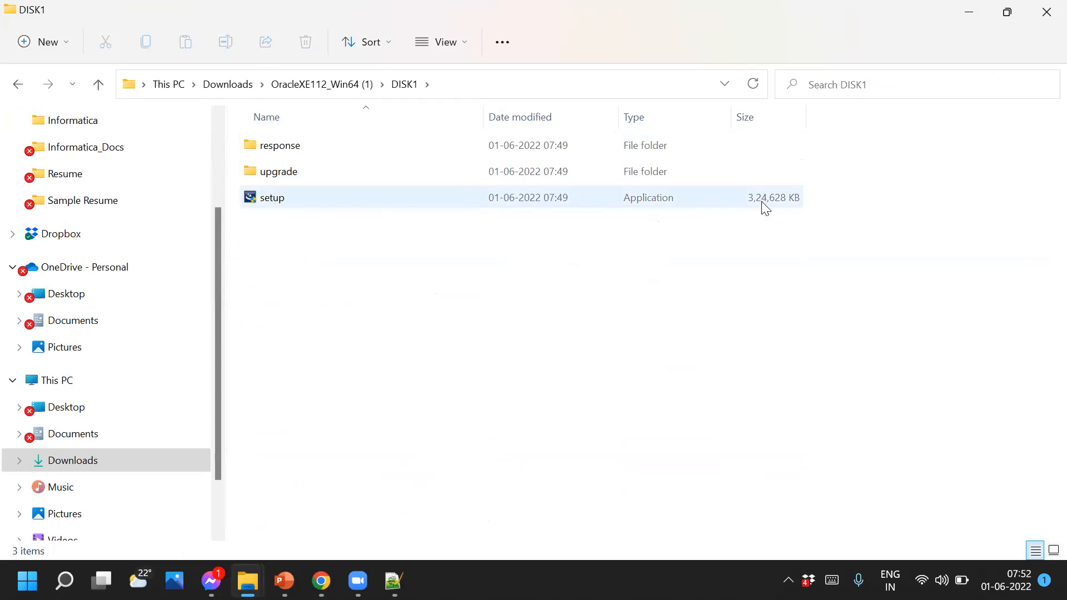
double_click(307, 199)
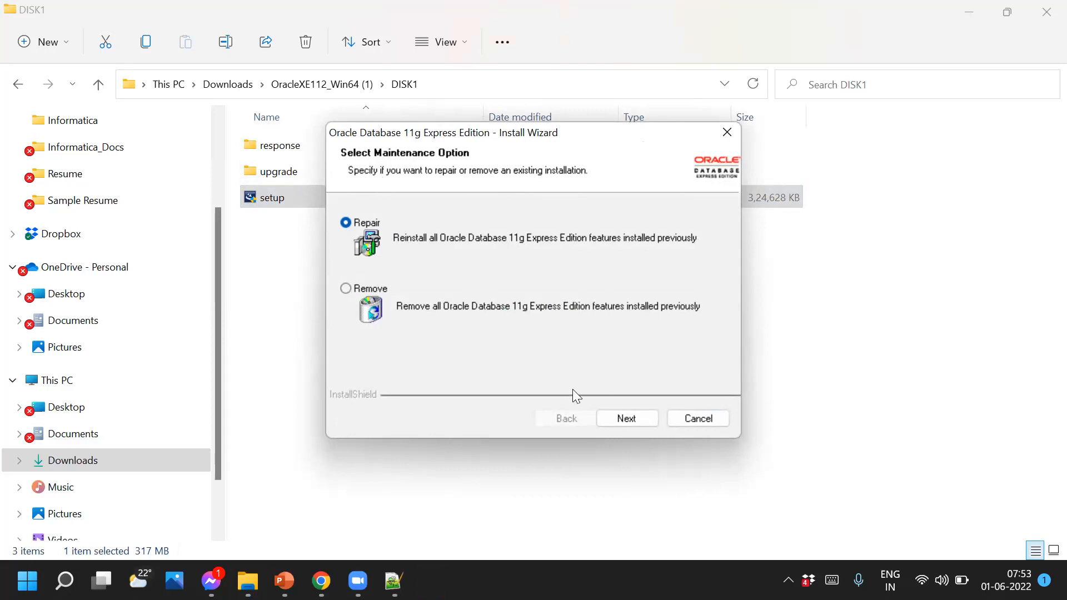
click(698, 422)
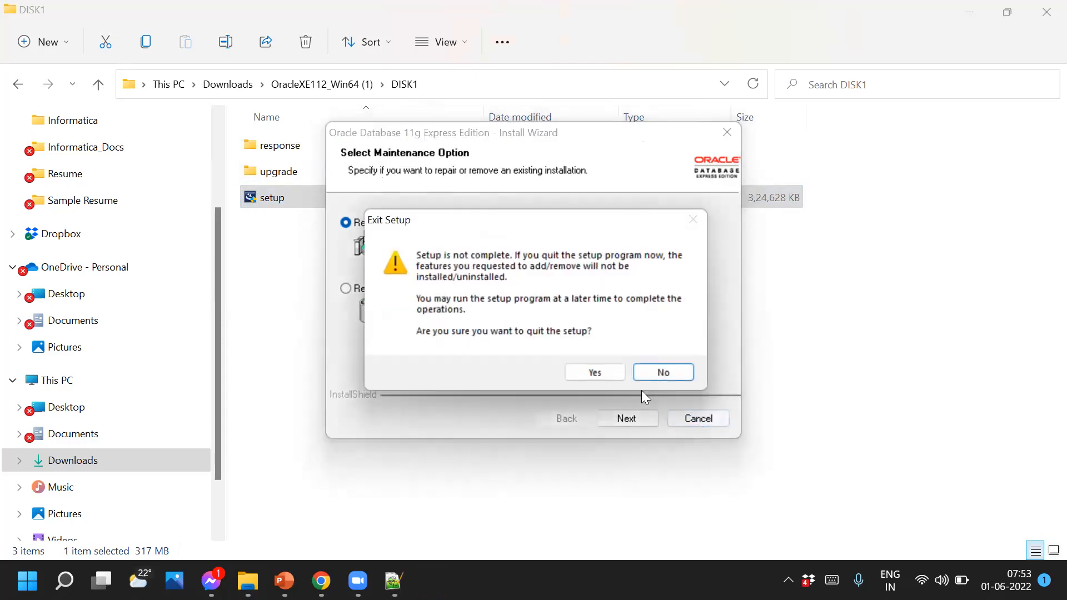
click(589, 369)
click(442, 304)
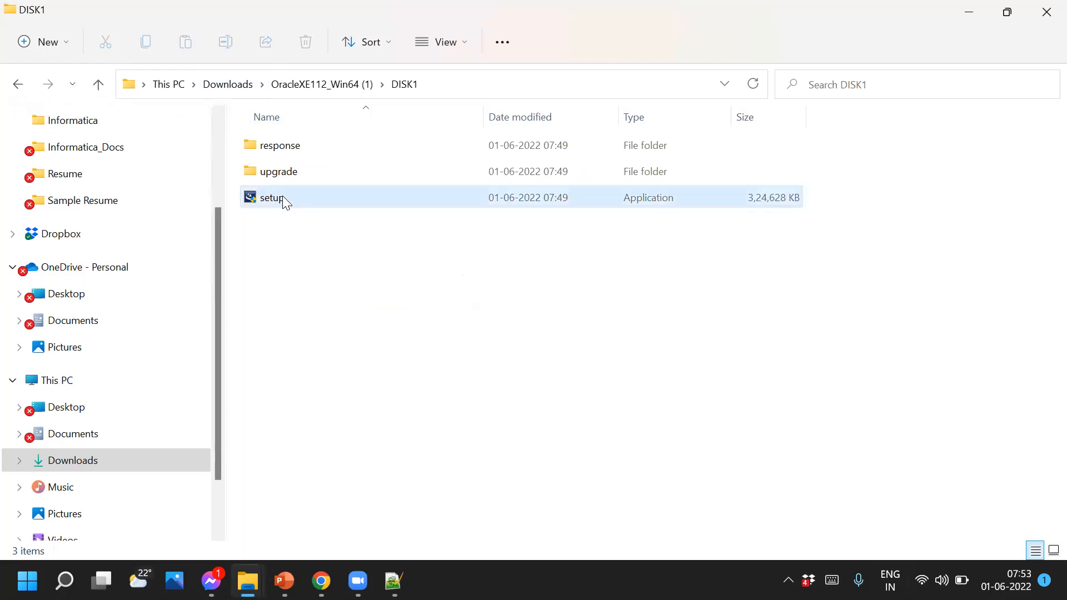
Go into the extracted sqldeveloper-21.4.3 folder's inner sqldeveloper folder and launch the sqldeveloper application
click(19, 87)
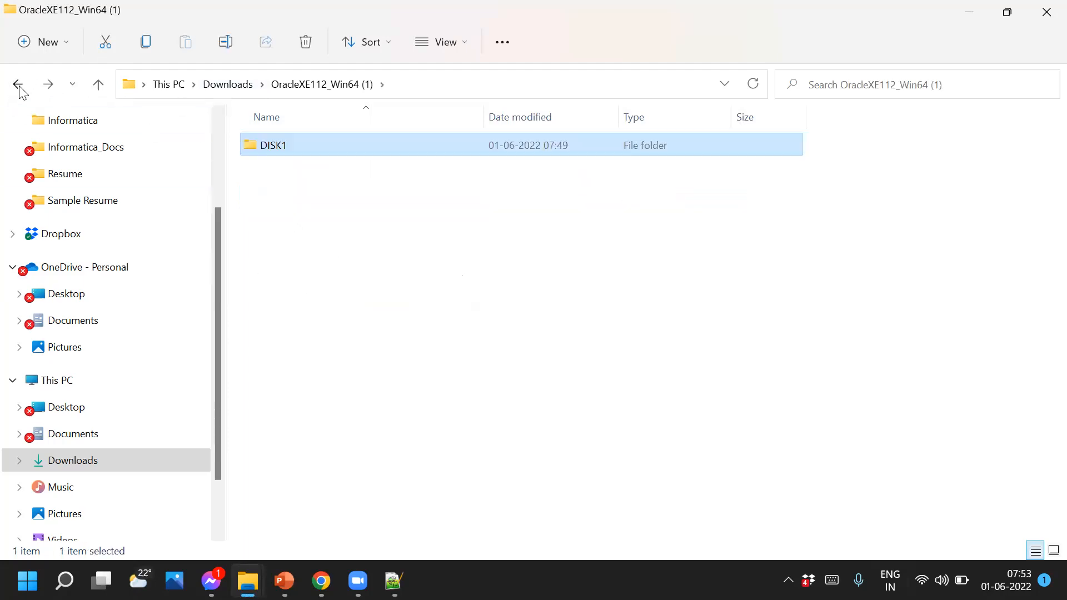
click(19, 88)
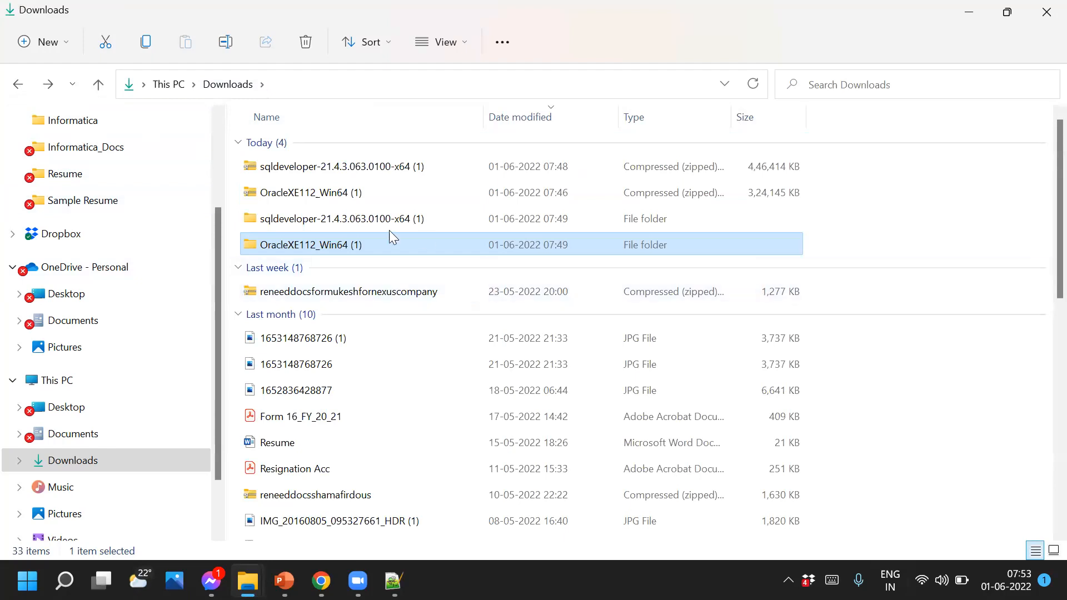
click(387, 220)
double_click(386, 220)
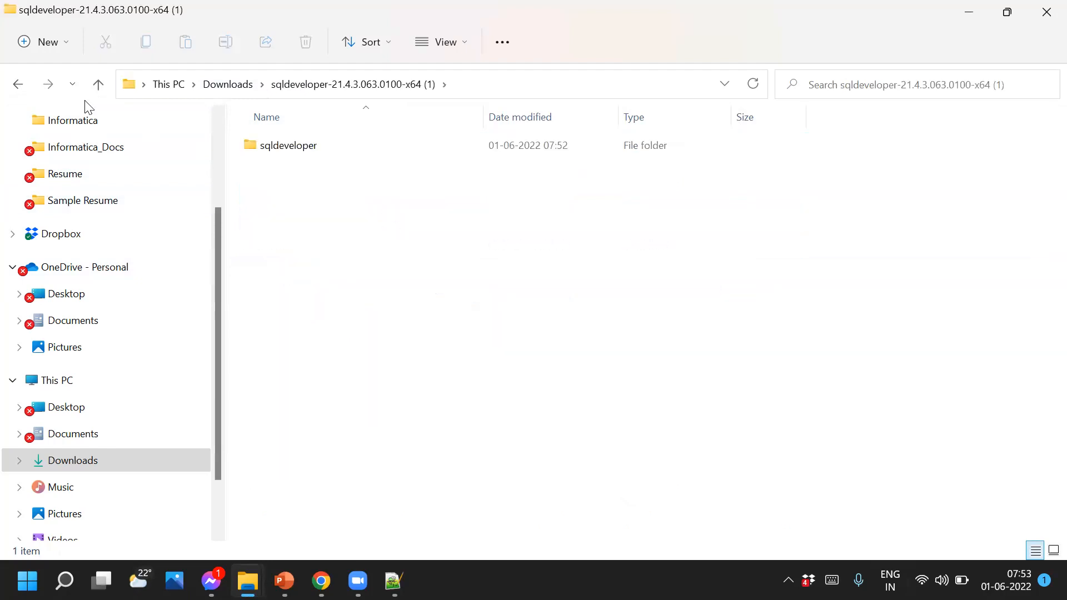
click(19, 88)
double_click(307, 146)
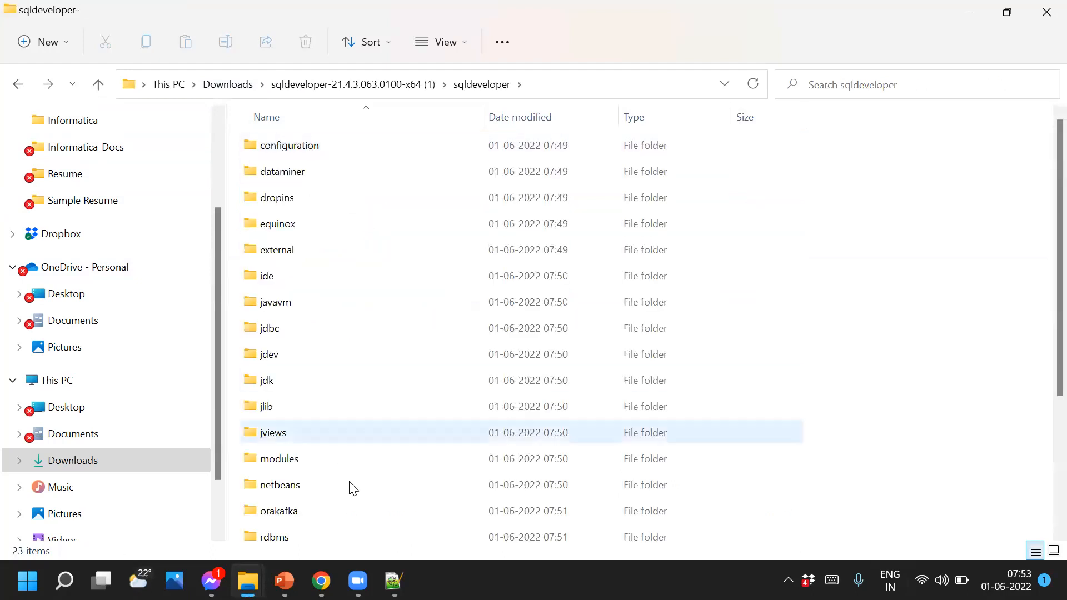
scroll(351, 486, down, 3)
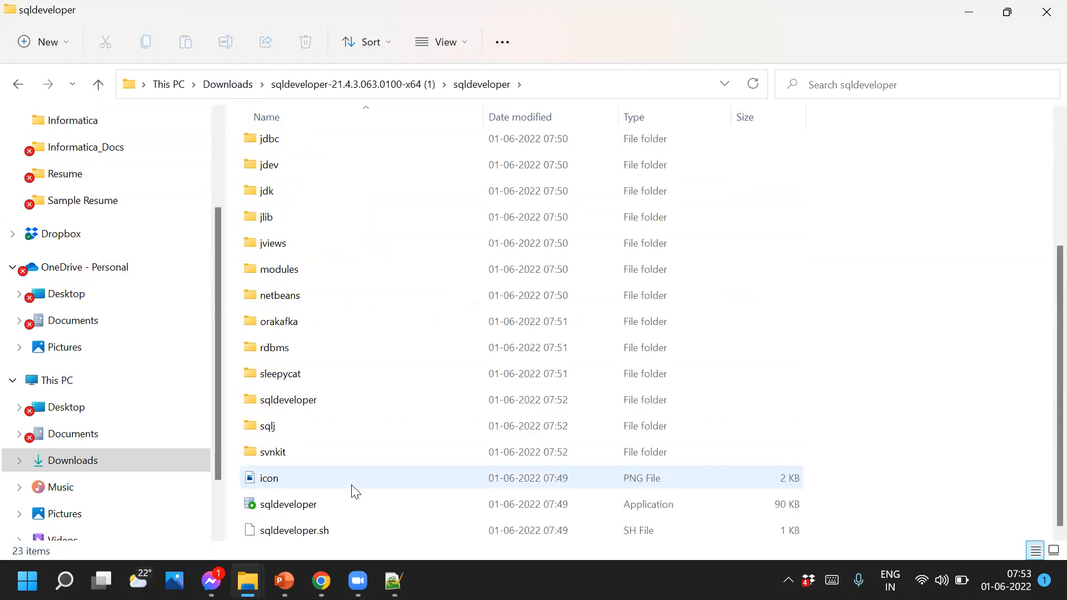
double_click(303, 508)
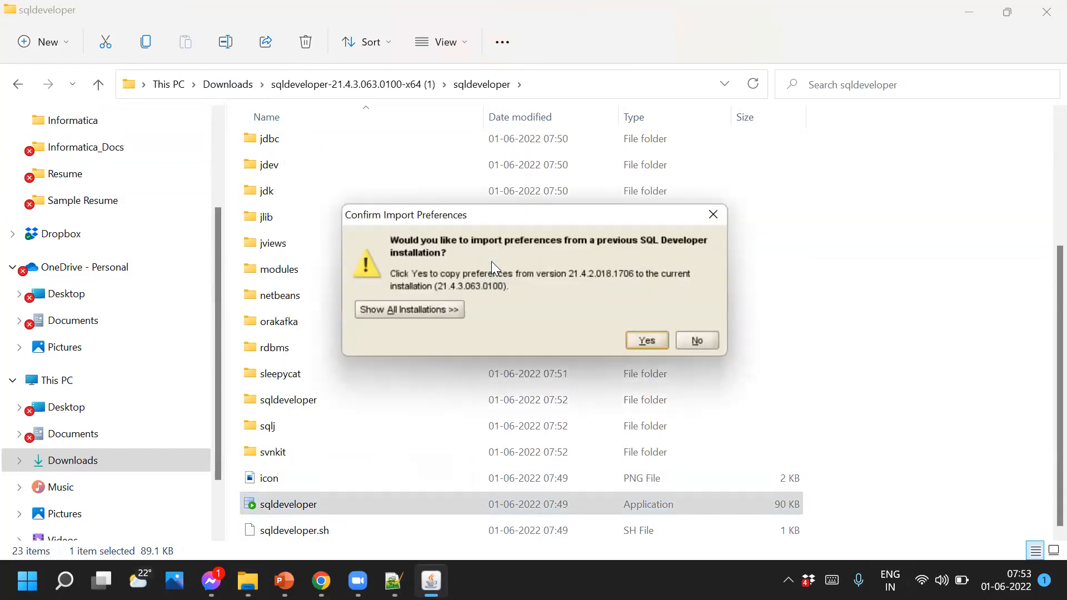
Answer the Confirm Import Preferences prompt and accept the Oracle Usage Tracking notice
click(698, 340)
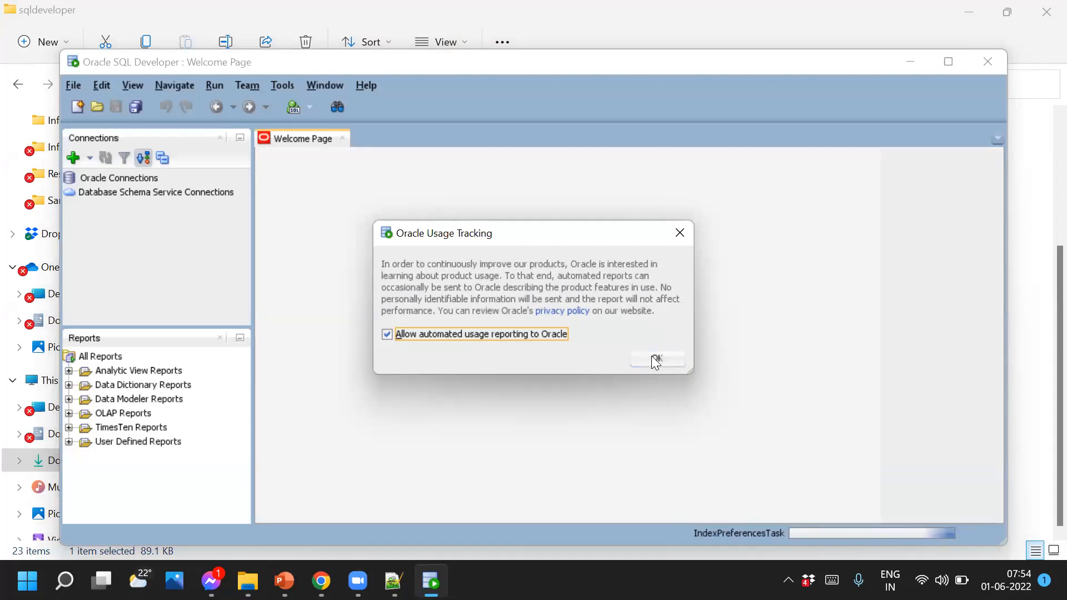
click(657, 359)
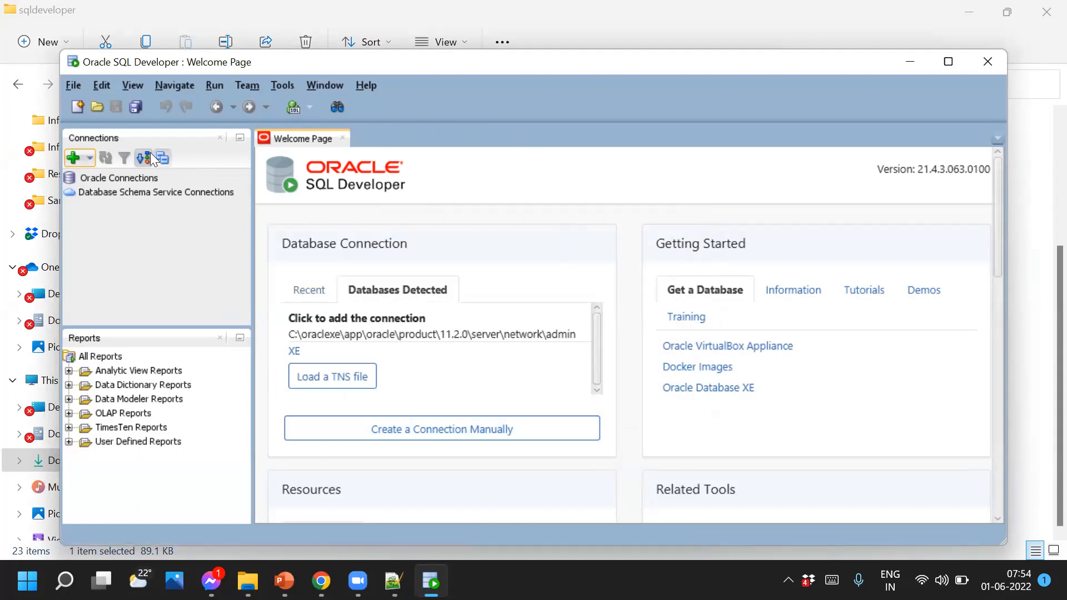
click(69, 159)
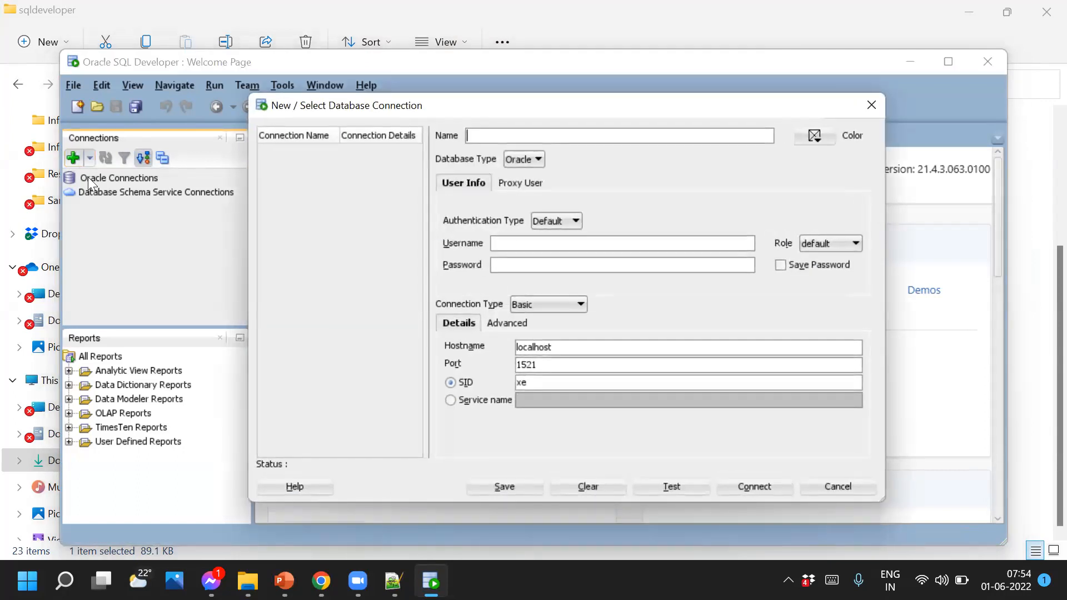
text(Admin)
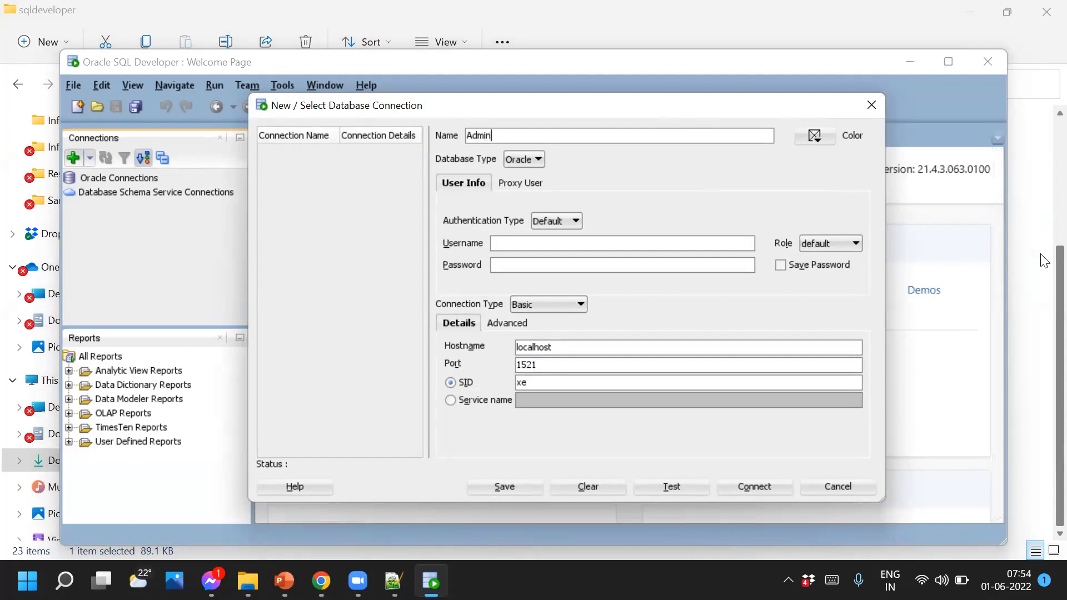
click(506, 240)
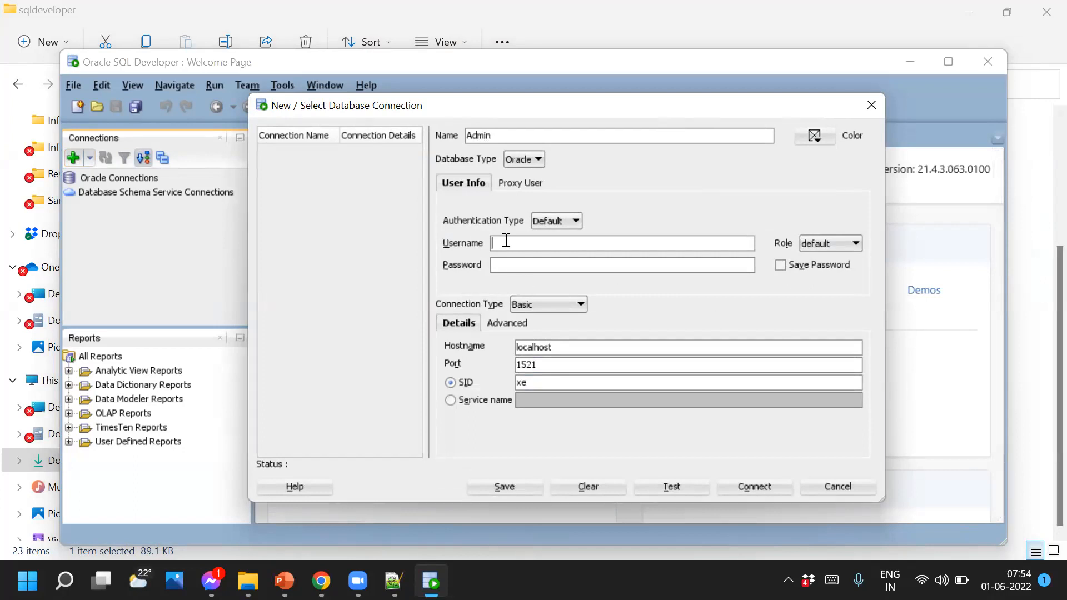
text(s)
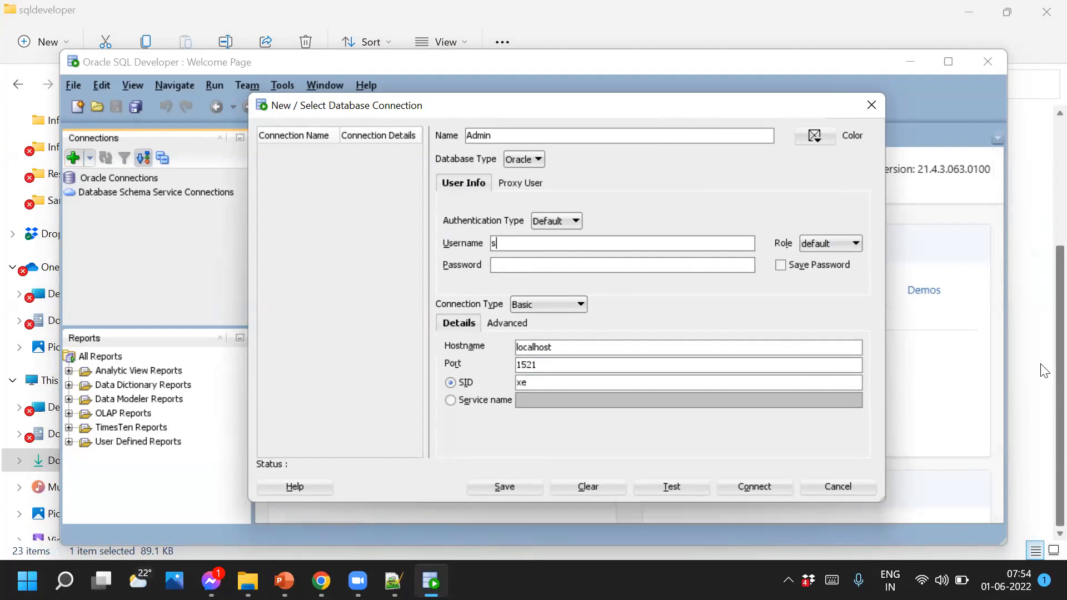
text(ystem)
click(557, 266)
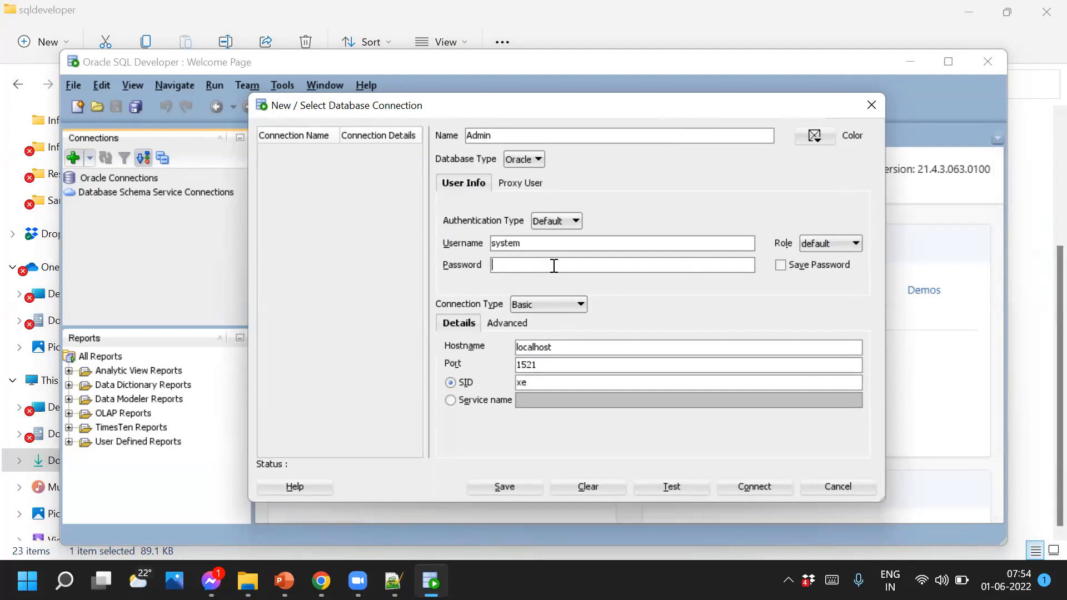
text(syste)
click(782, 266)
click(871, 105)
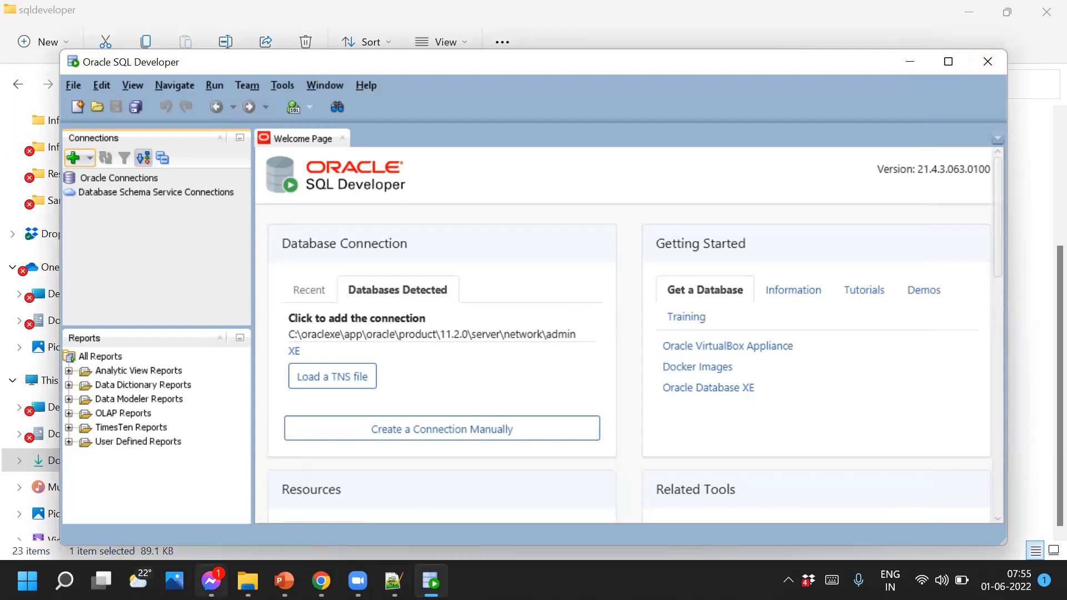
Show the desktop and launch SQL Developer from its sqldeveloper desktop shortcut
key(super+d)
click(166, 33)
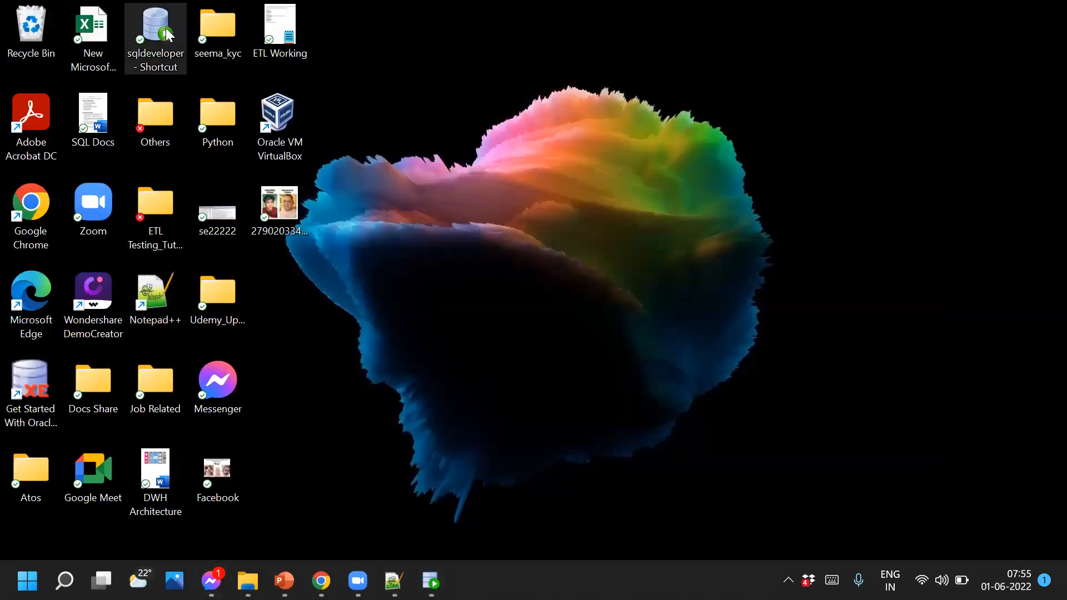
double_click(166, 35)
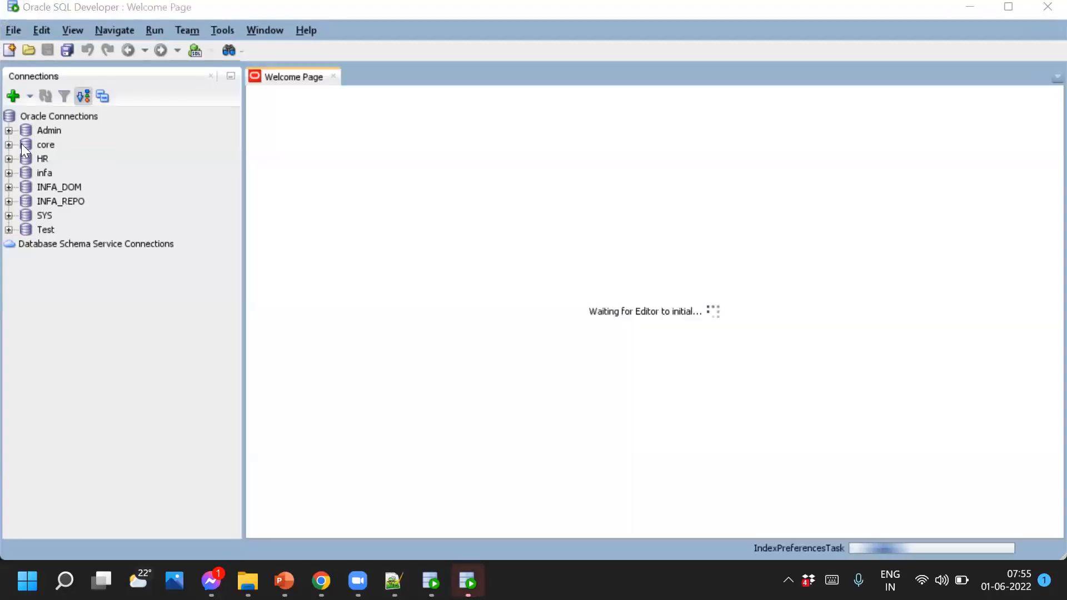
Connect through the Admin connection so its empty SQL worksheet opens
click(46, 129)
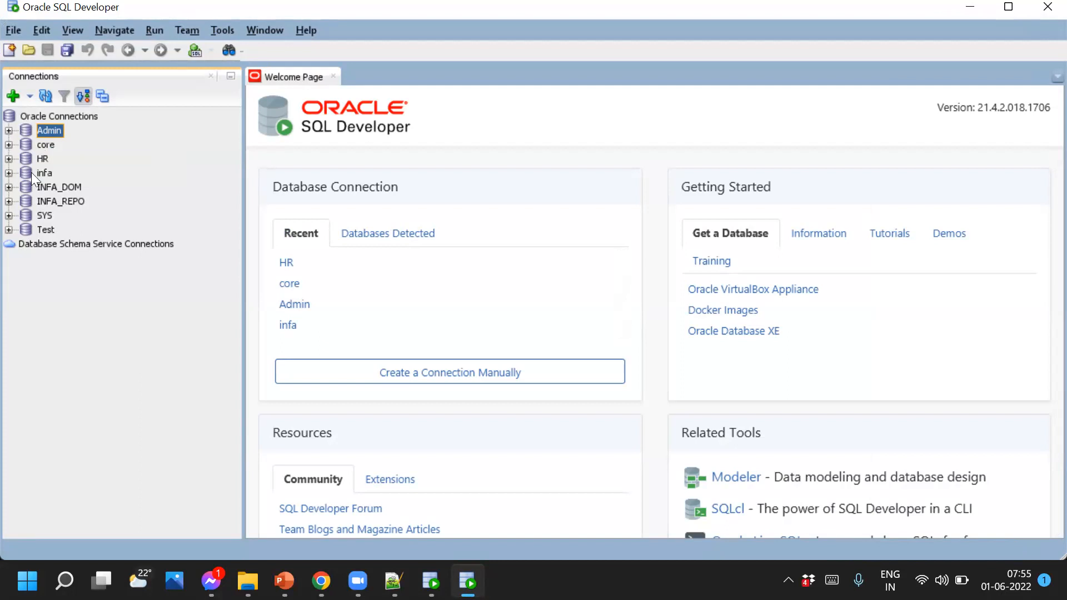
double_click(53, 130)
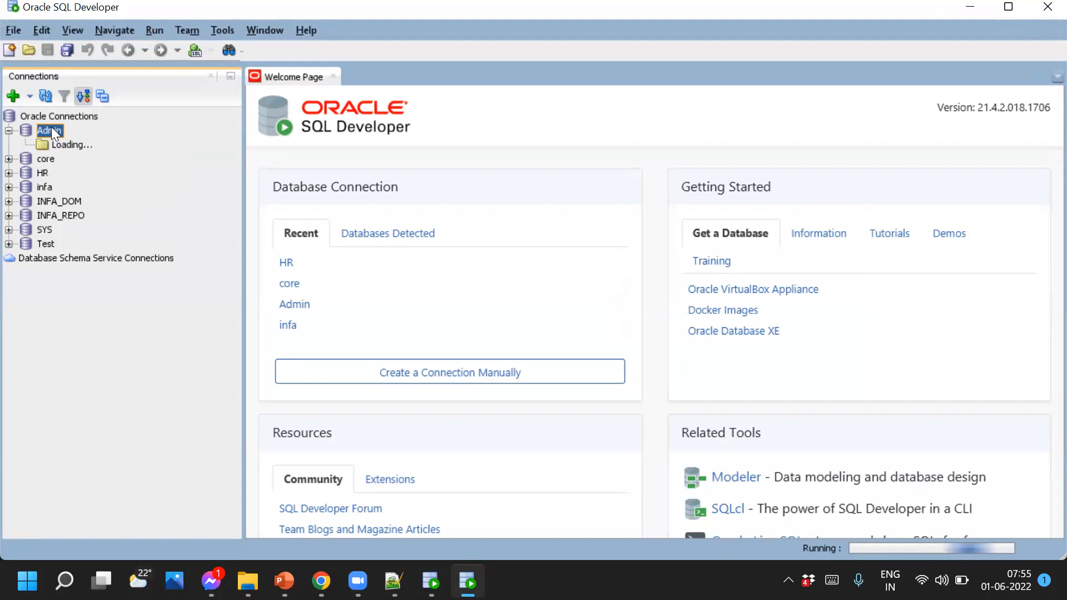
right_click(48, 130)
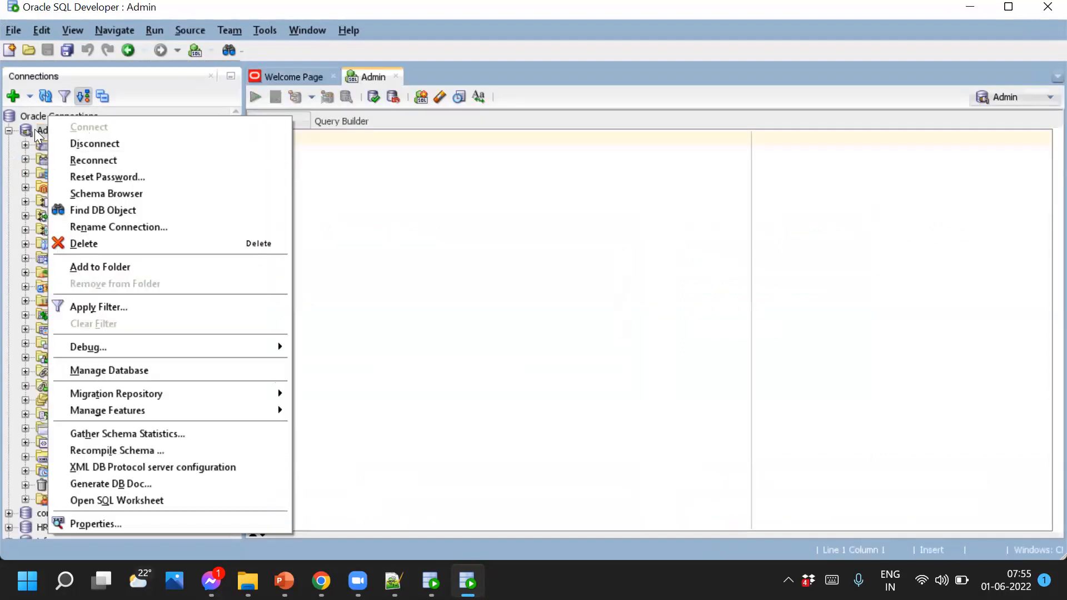
click(10, 131)
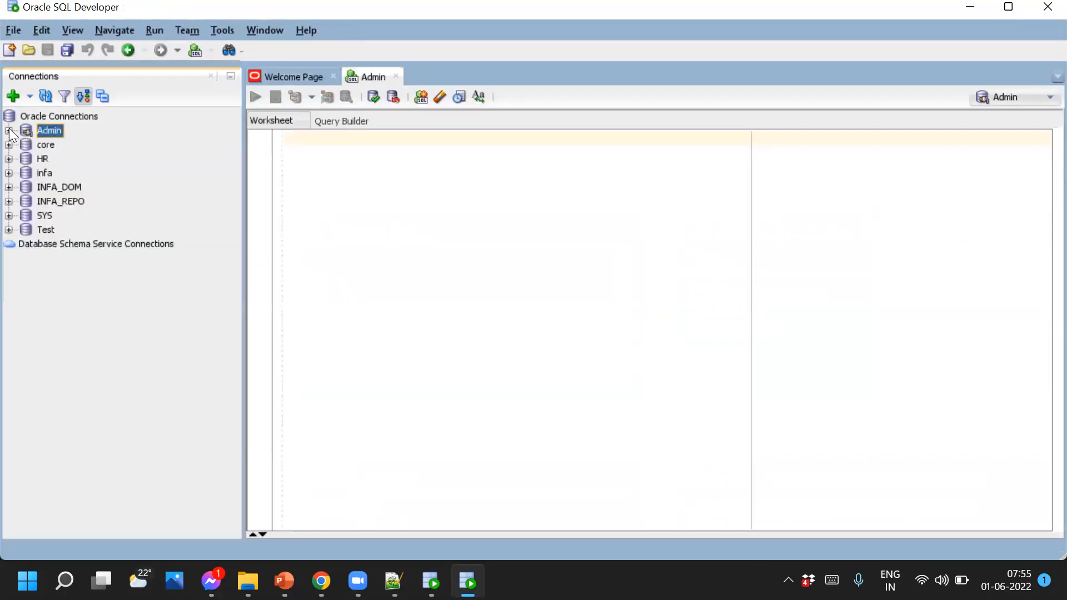
right_click(52, 130)
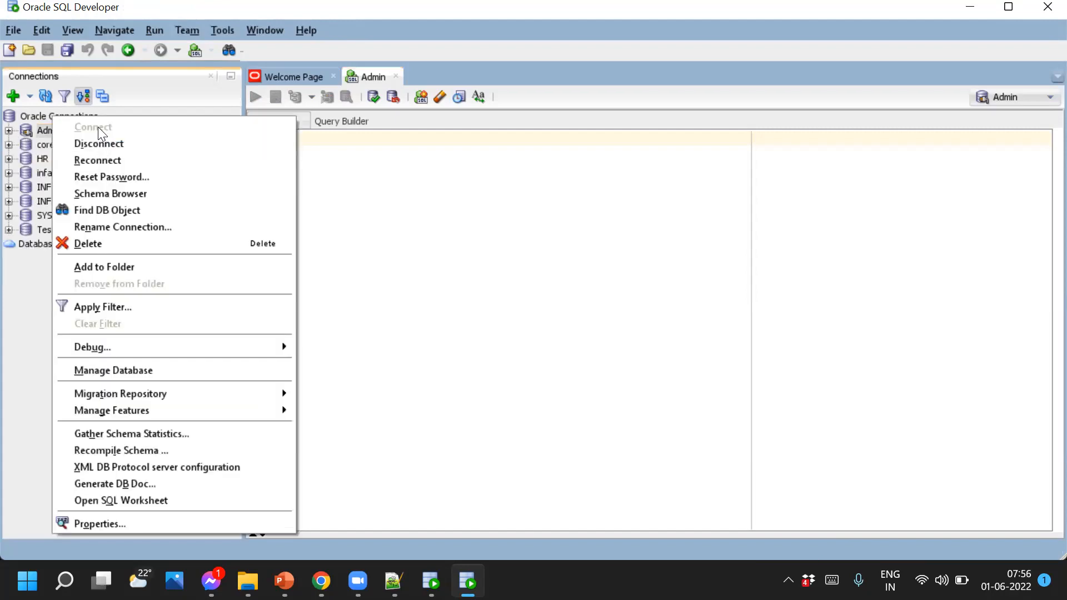
click(497, 225)
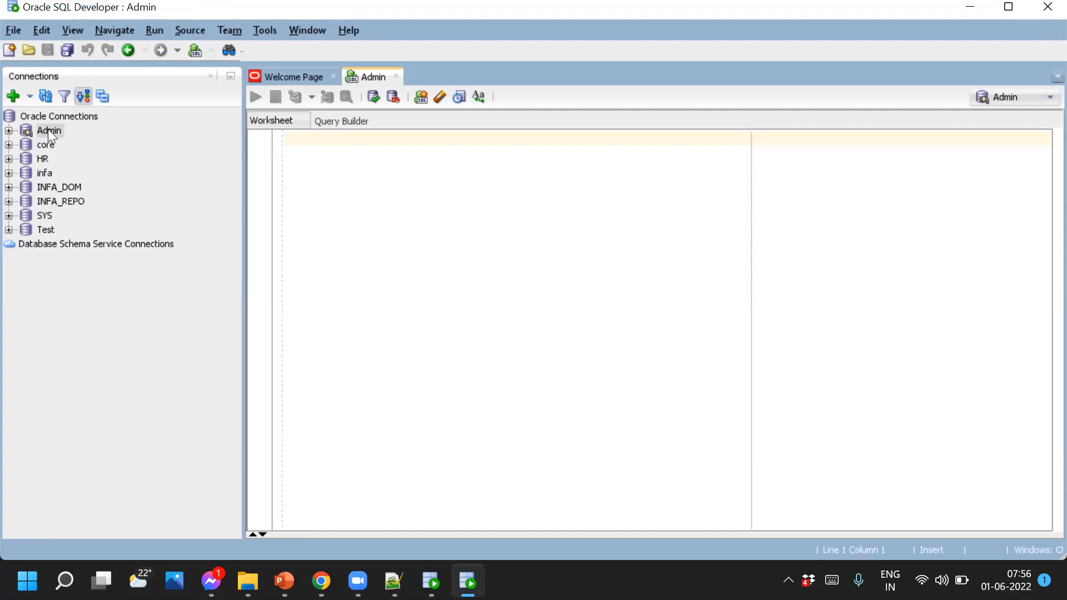
click(321, 581)
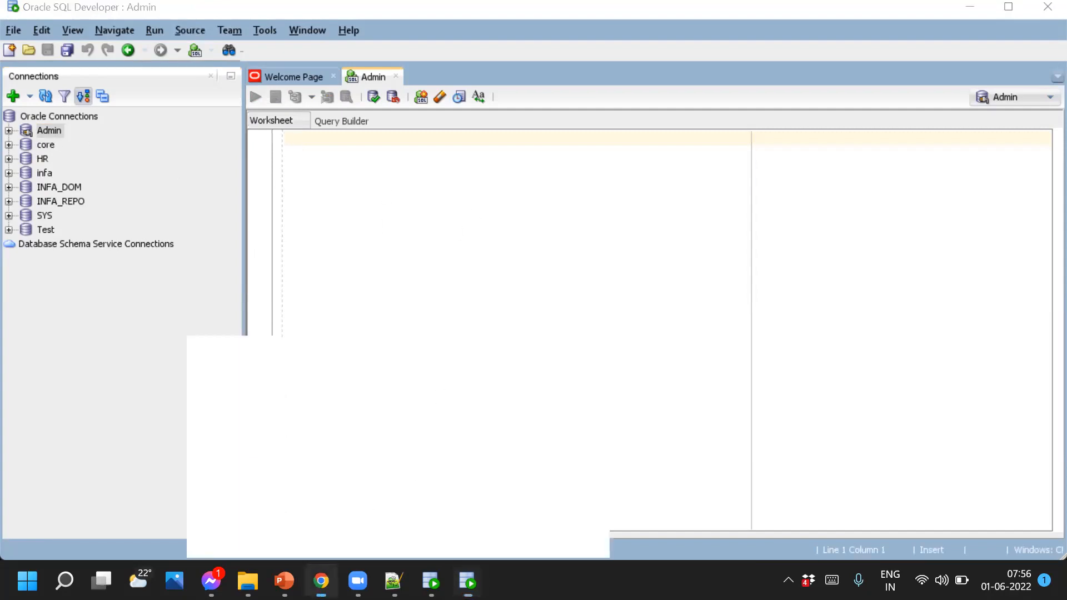
Open the Oracle installation notes doc and change the ADMIN line to read 'UserName - system'
click(450, 24)
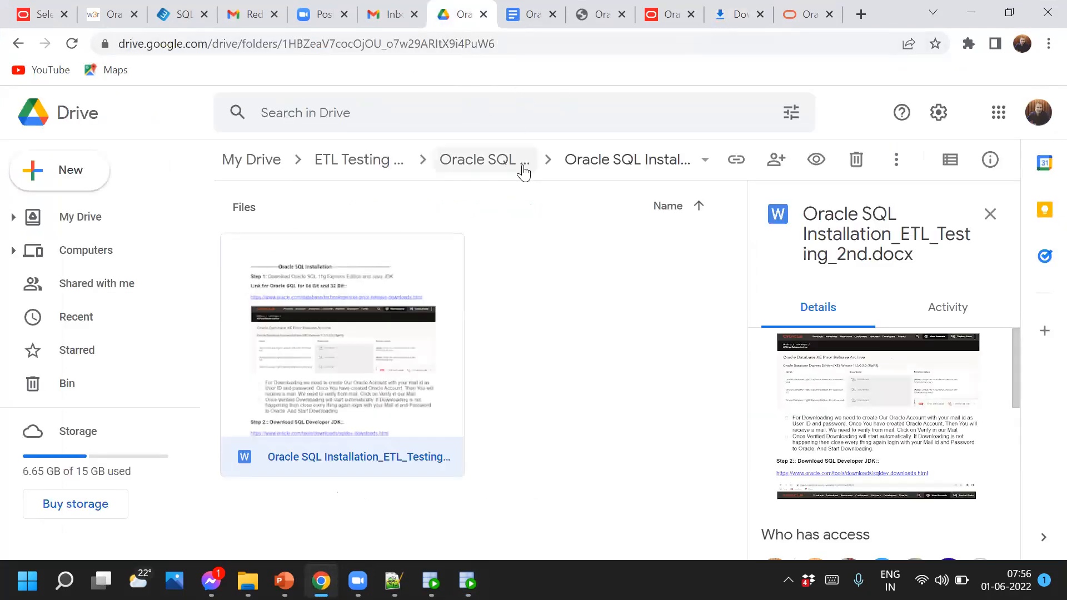
click(528, 14)
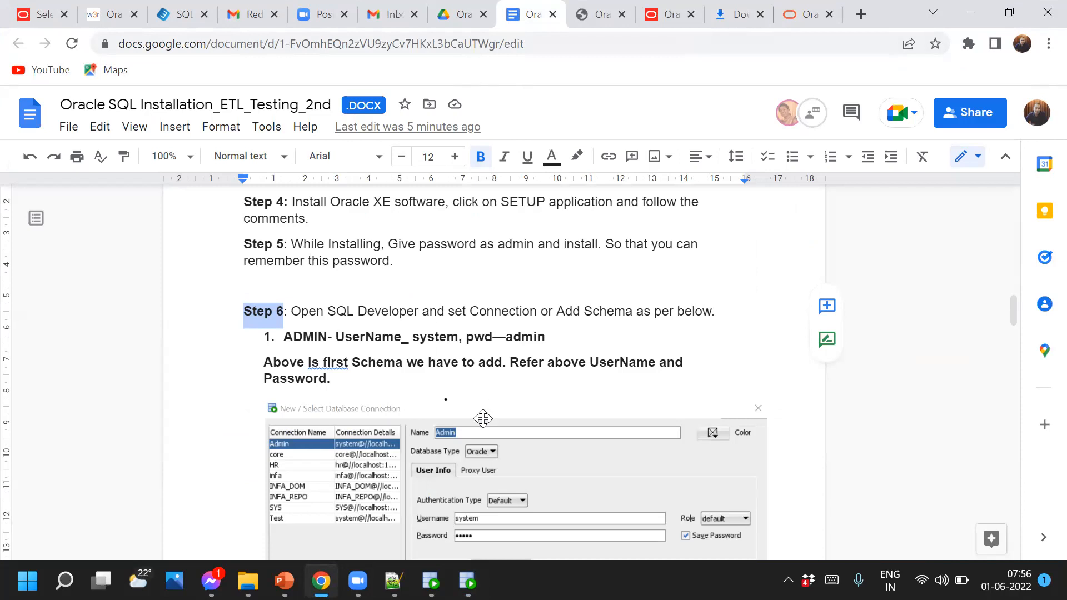
drag(545, 337, 279, 337)
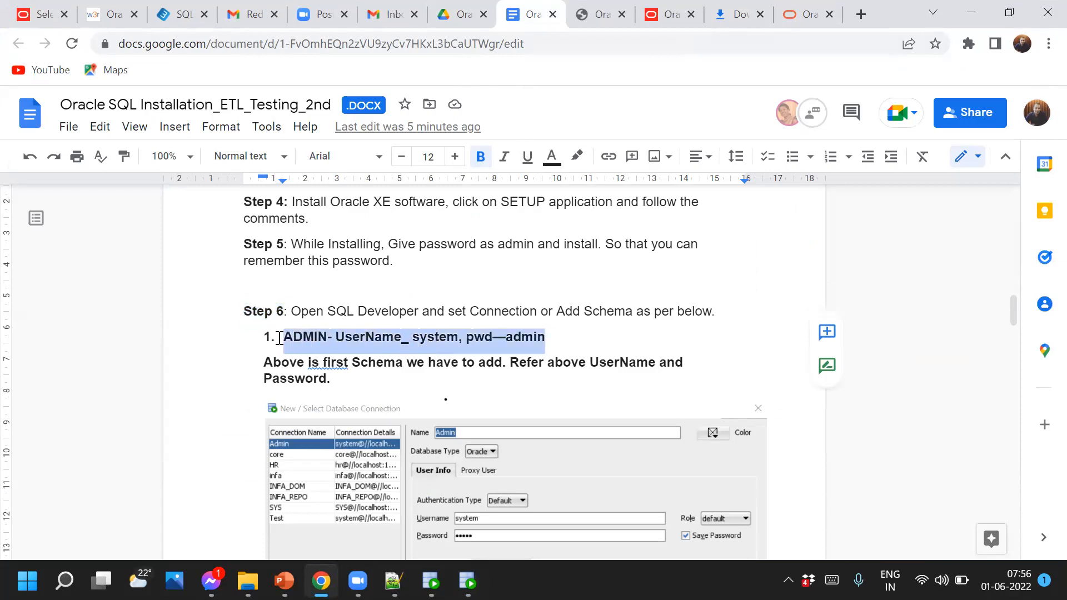
click(446, 341)
click(409, 340)
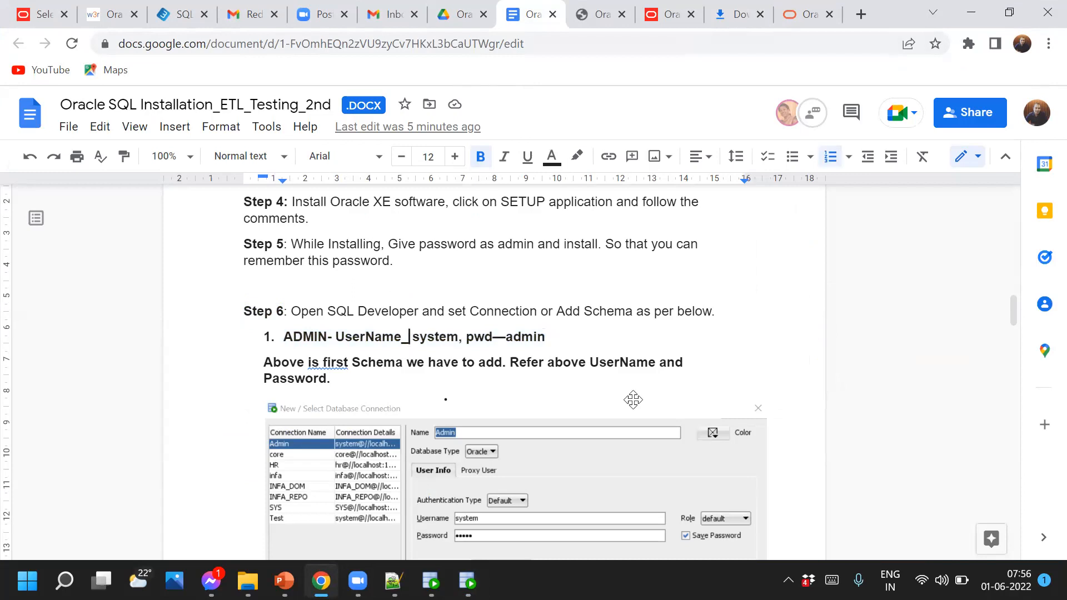
key(BackSpace)
key(BackSpace)
text(-)
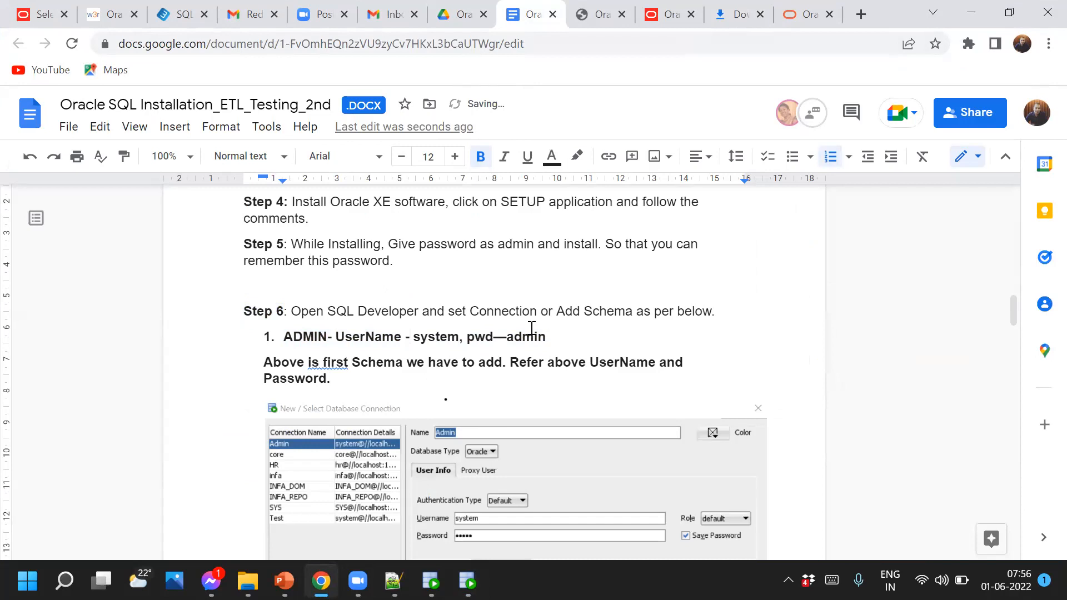
click(507, 337)
scroll(500, 362, down, 5)
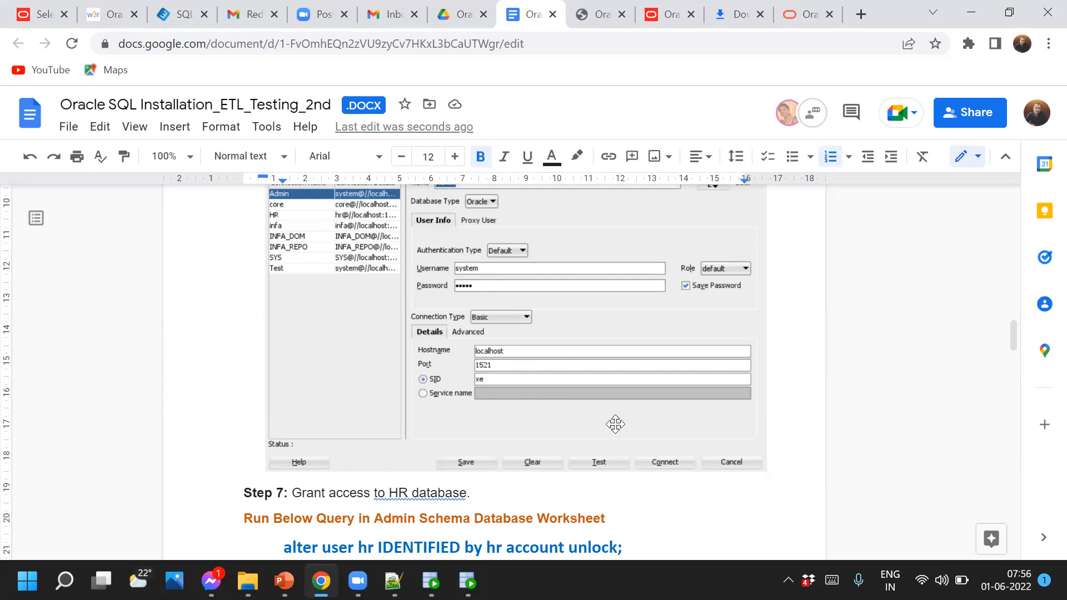
scroll(643, 483, down, 3)
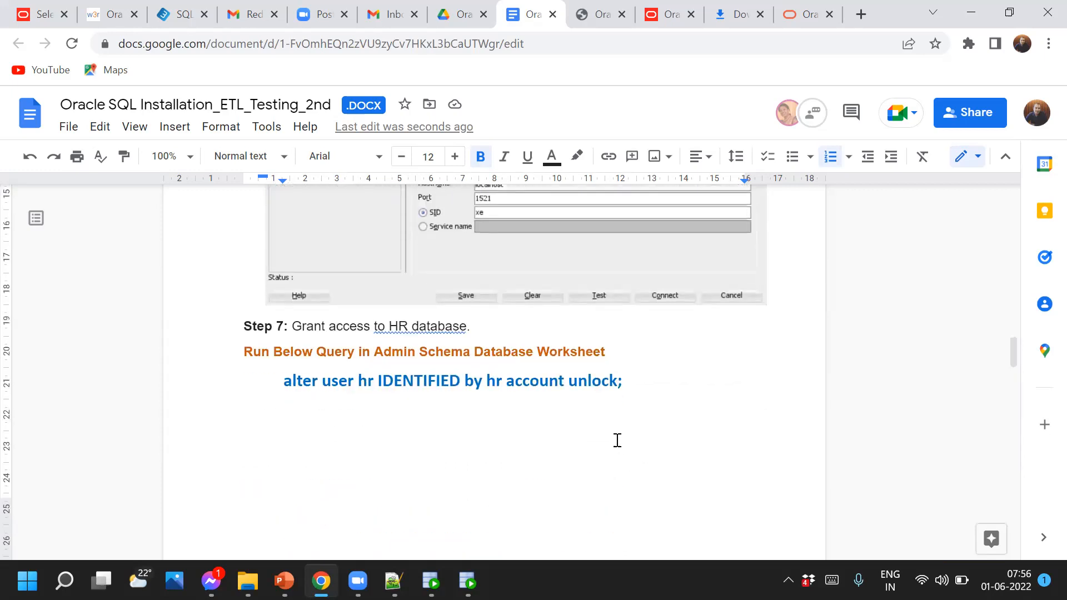
drag(636, 381, 283, 381)
key(ctrl+c)
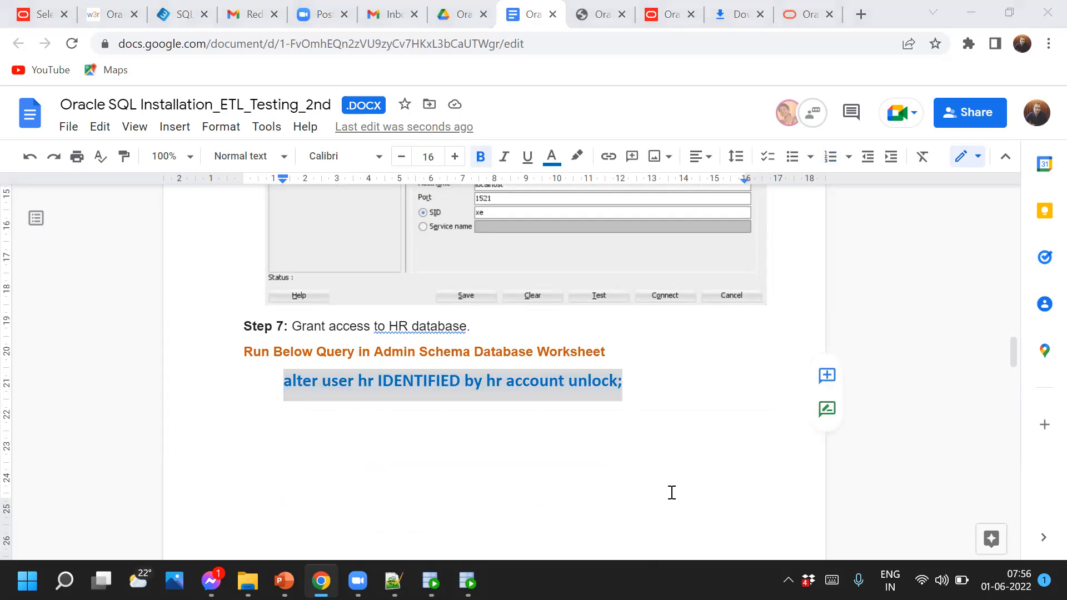
key(alt+Tab)
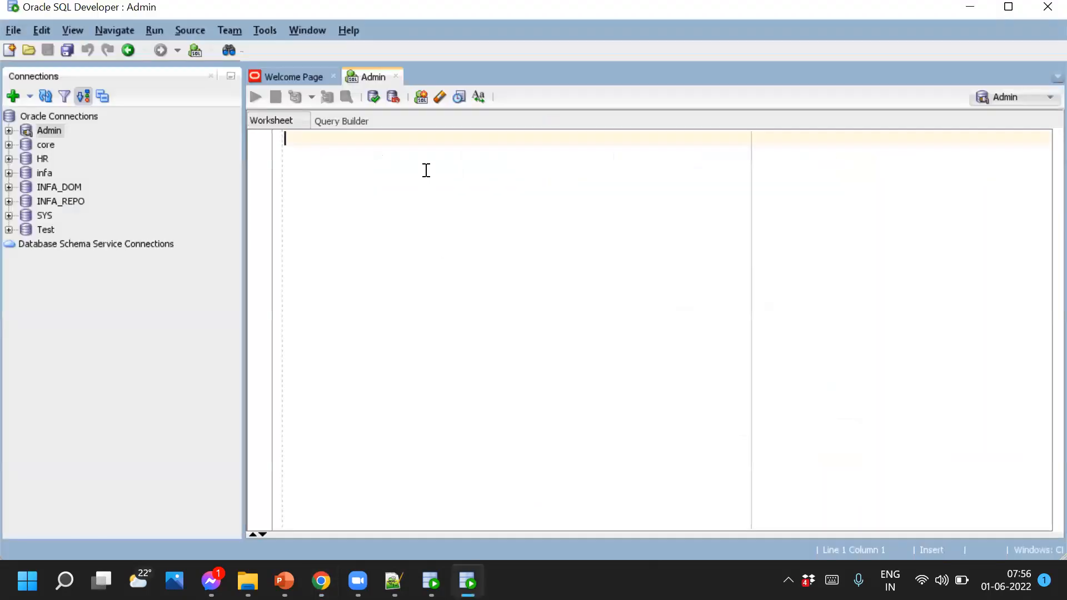
key(ctrl+v)
drag(565, 143, 269, 143)
click(255, 97)
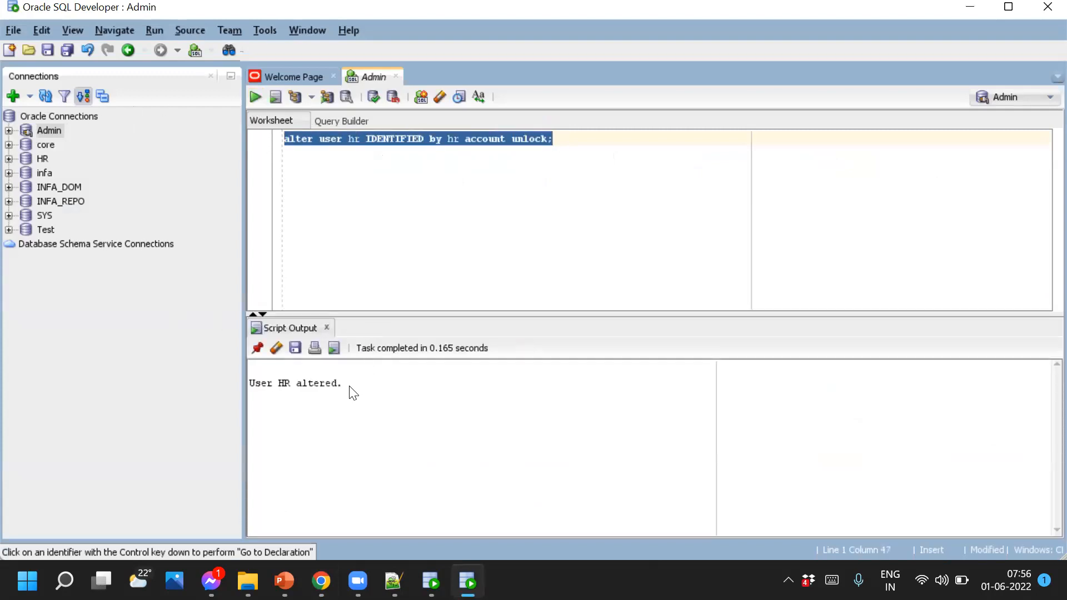
drag(353, 393, 233, 386)
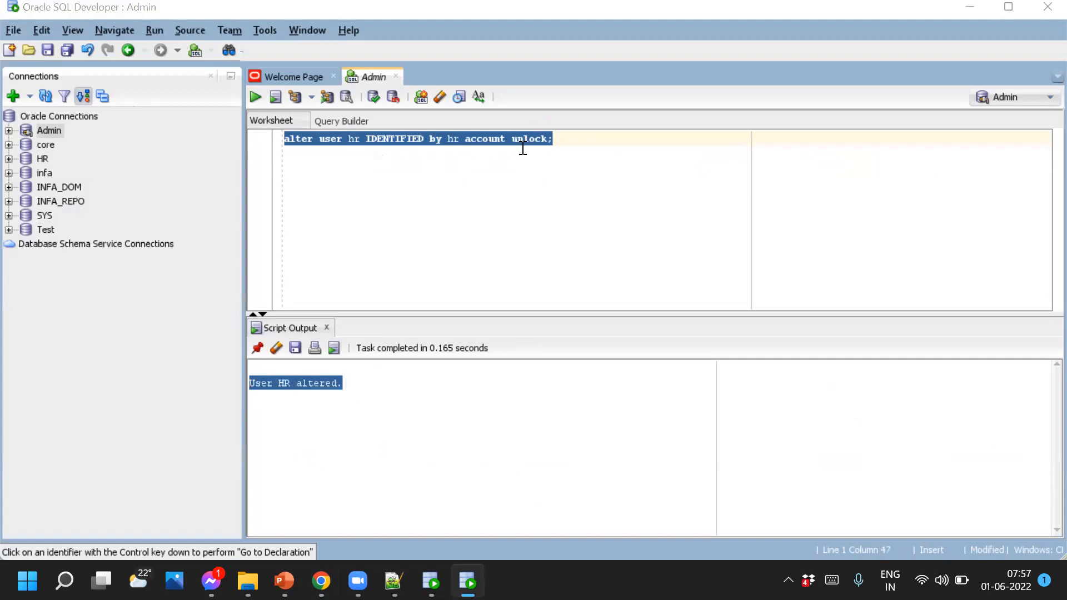
key(alt+Tab)
scroll(509, 394, up, 5)
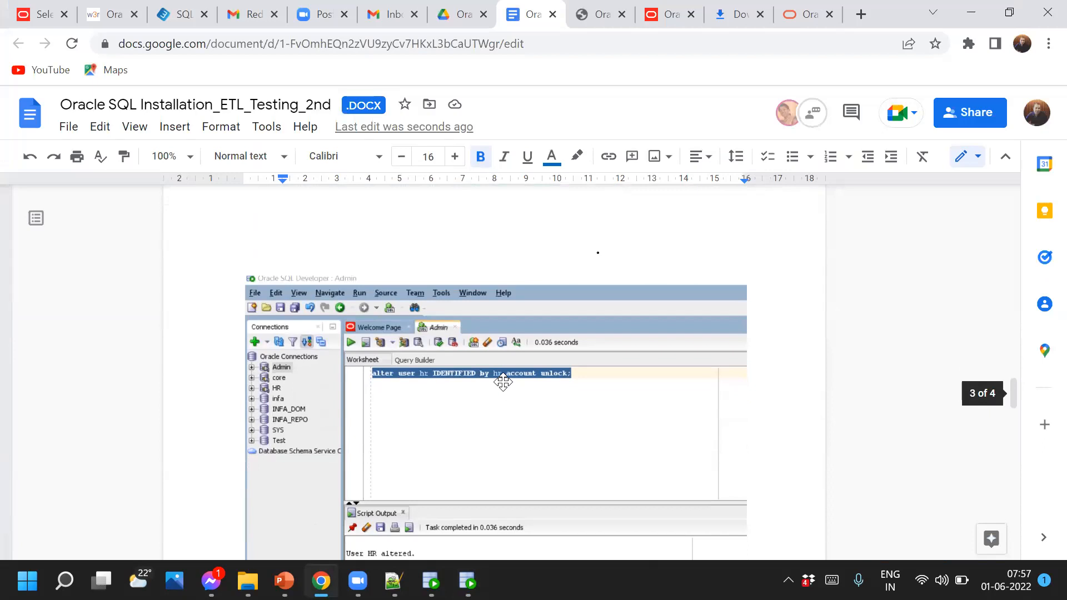
scroll(491, 420, down, 4)
scroll(490, 416, down, 1)
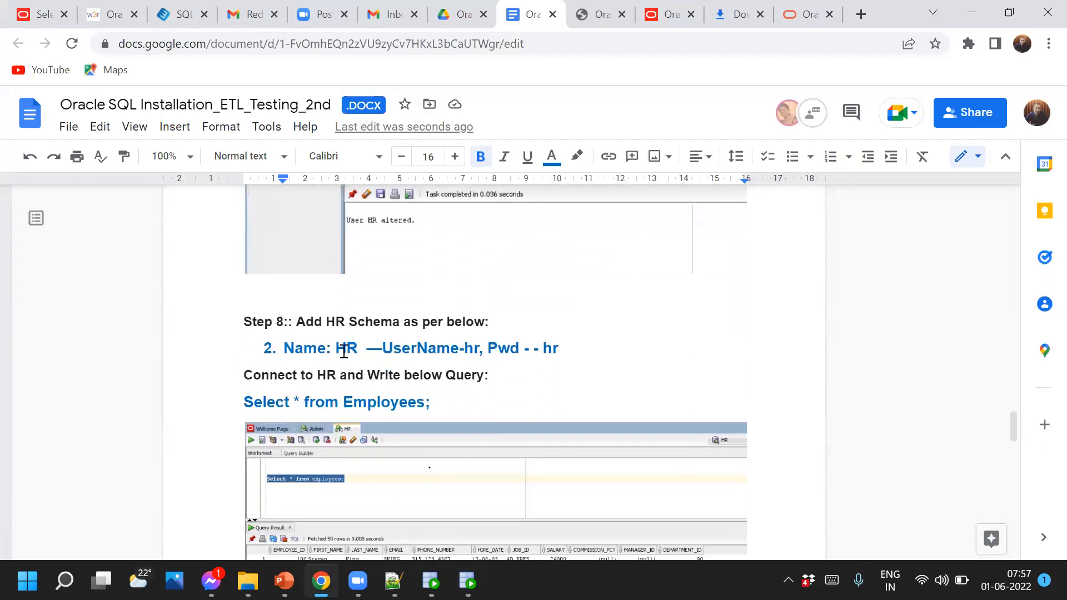
key(alt+Tab)
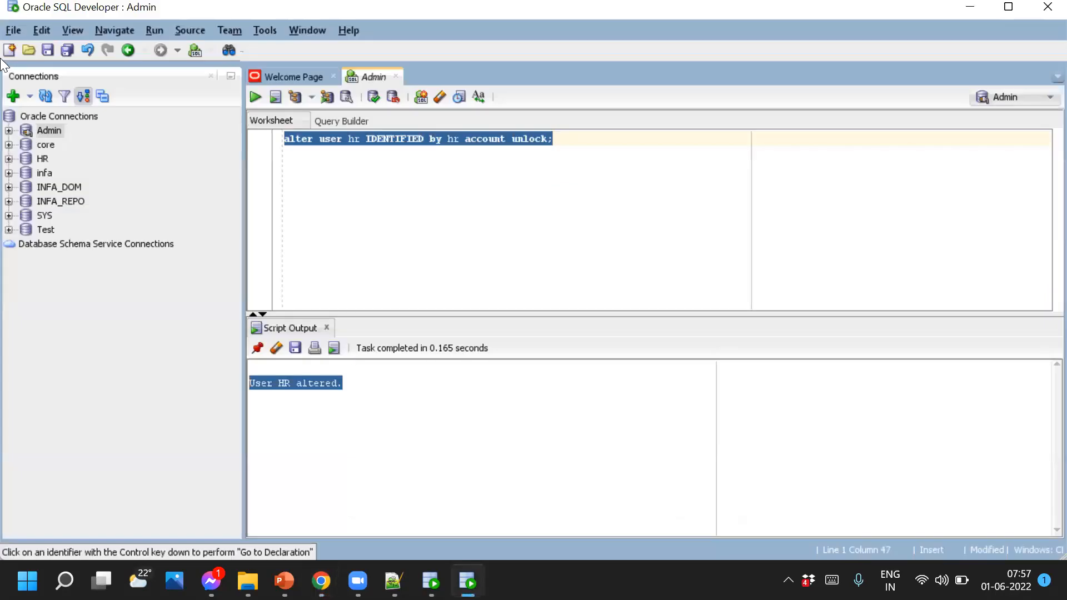
Fill a new connection with name Hr, username hr, the account password, and Save Password ticked
click(12, 97)
click(12, 97)
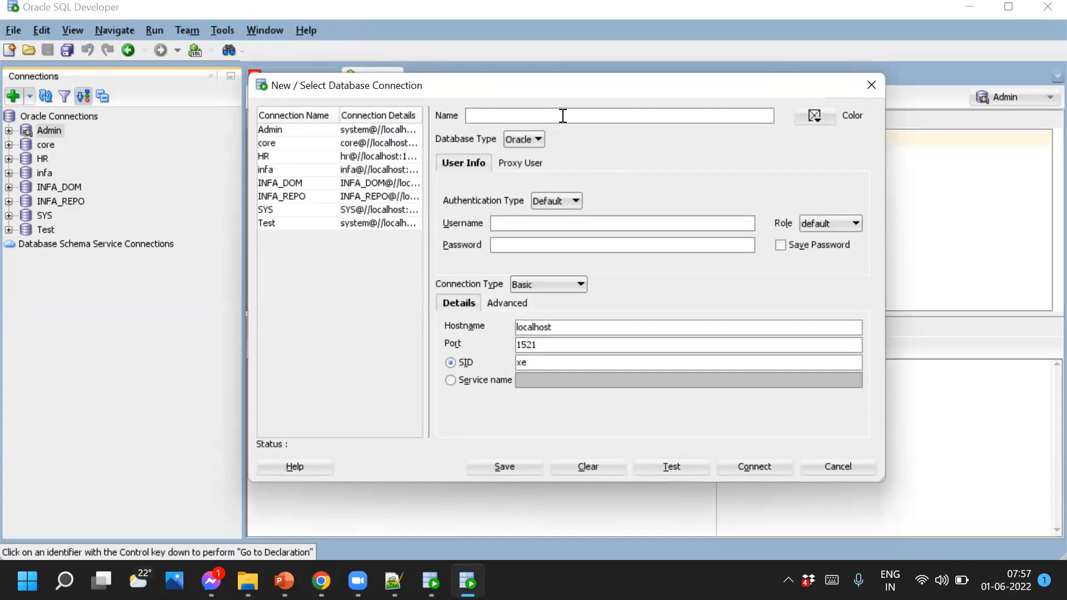
text(Hr)
click(505, 224)
text(hr)
click(557, 245)
text(hr)
click(787, 248)
Check the setup guide's connection instructions, then return to the connection form
key(alt+Tab)
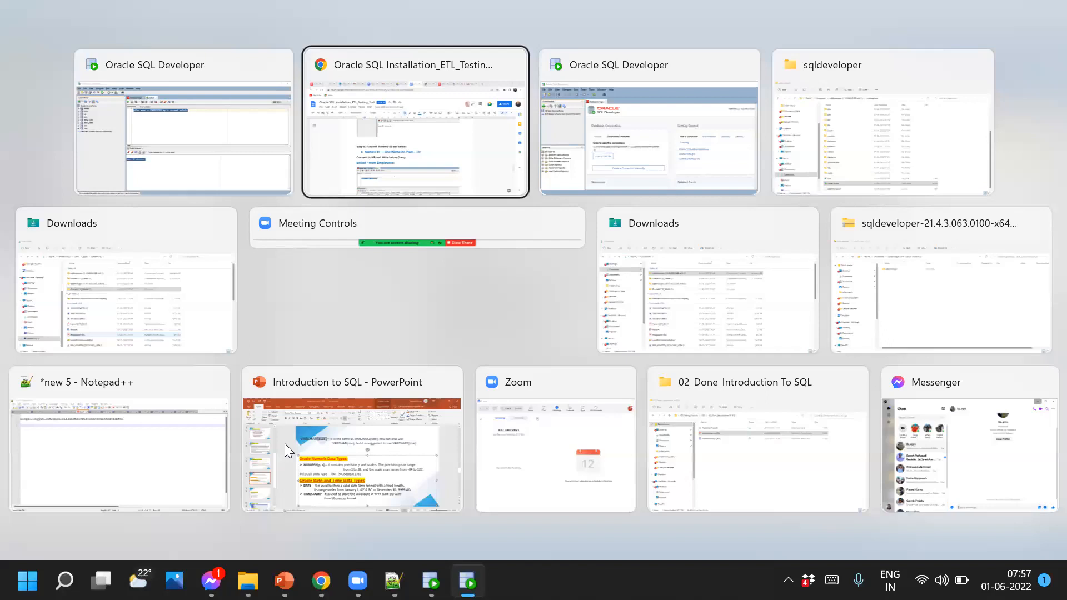
scroll(526, 466, down, 5)
scroll(527, 466, up, 5)
scroll(526, 465, up, 5)
scroll(483, 453, down, 3)
scroll(485, 457, up, 5)
scroll(485, 457, up, 5)
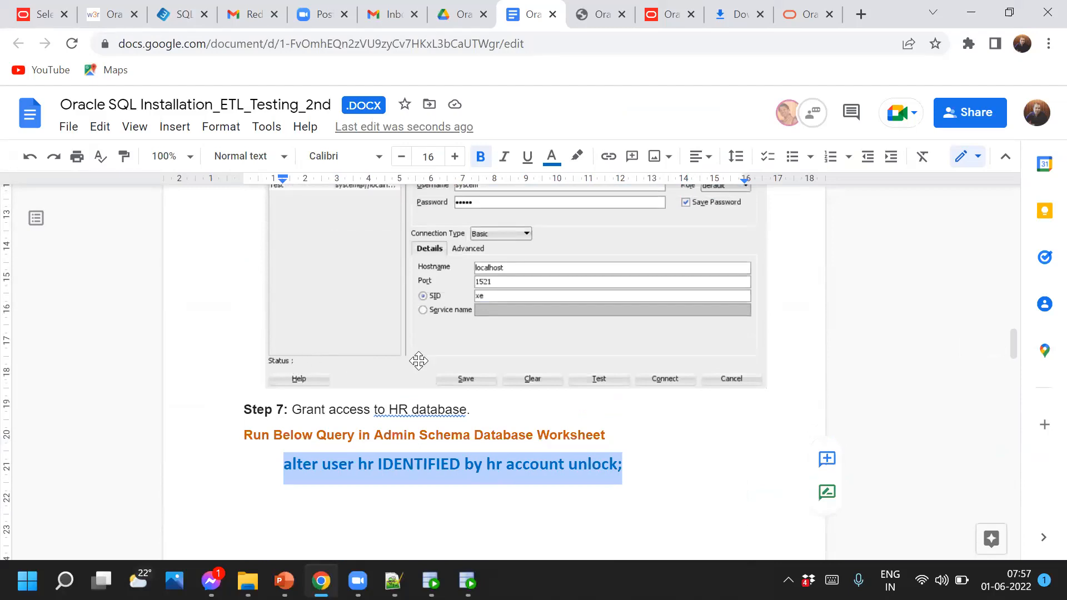
scroll(476, 449, down, 5)
key(alt+Tab)
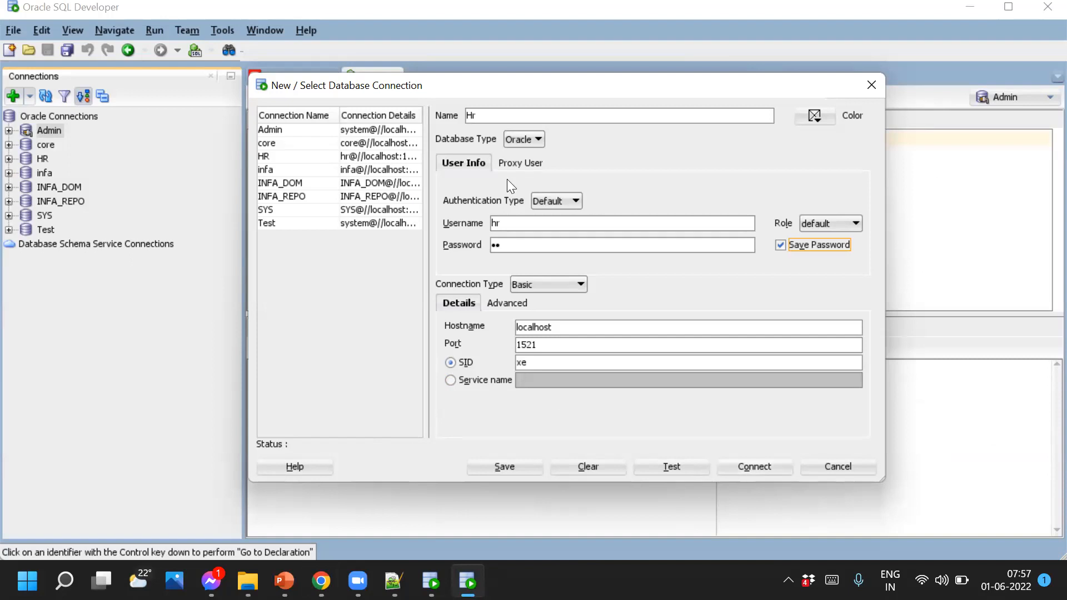
Discard the new connection and open the existing HR connection's Properties
click(871, 85)
click(45, 159)
right_click(46, 159)
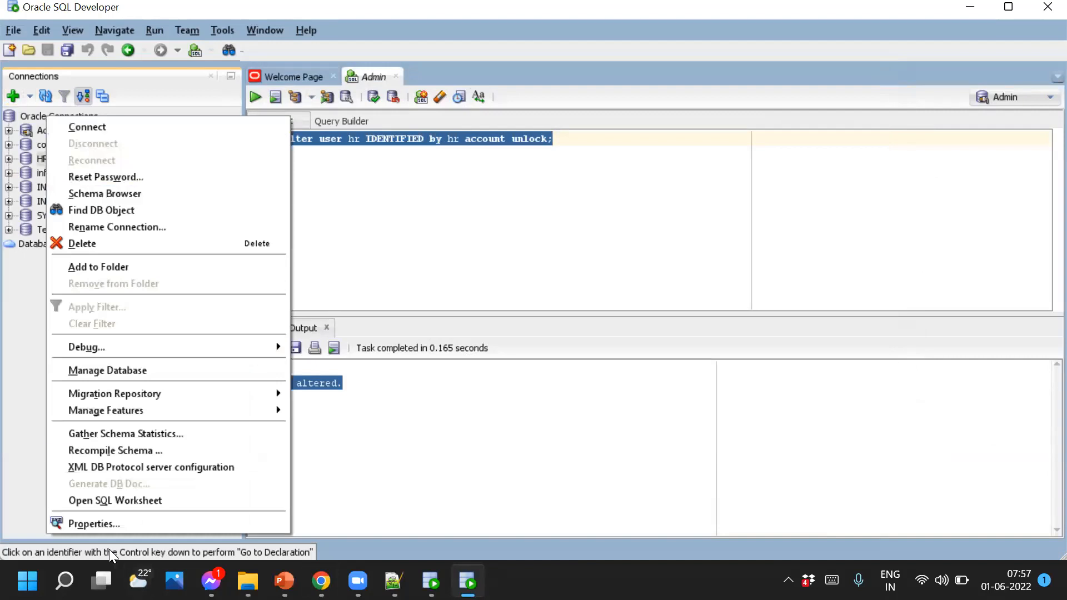
click(108, 524)
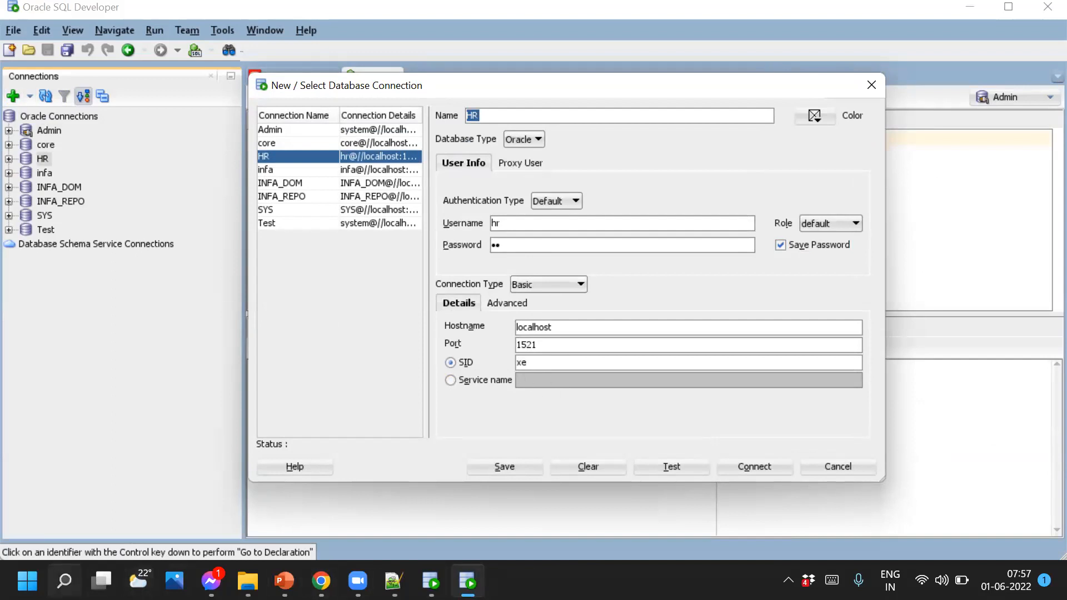
click(64, 581)
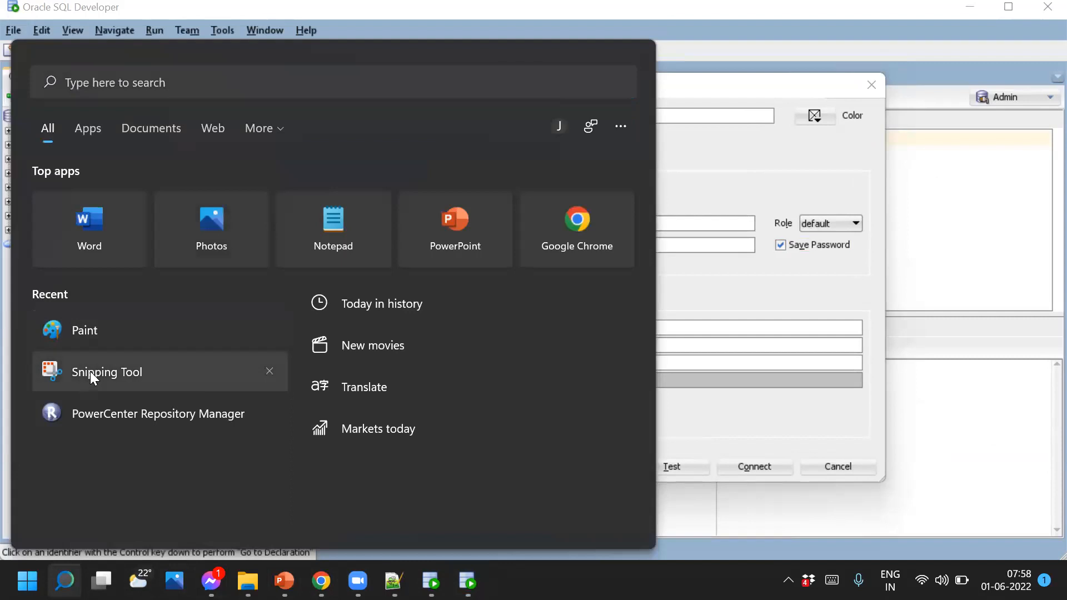
Snip a rectangle around the HR connection dialog with Snipping Tool
click(90, 371)
click(93, 186)
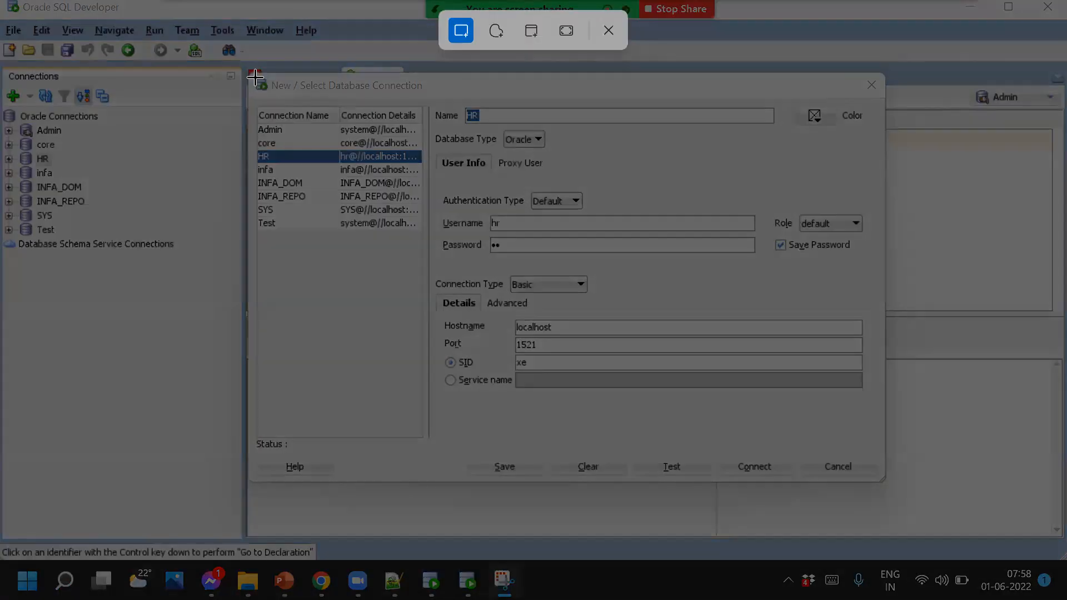
drag(255, 72, 879, 486)
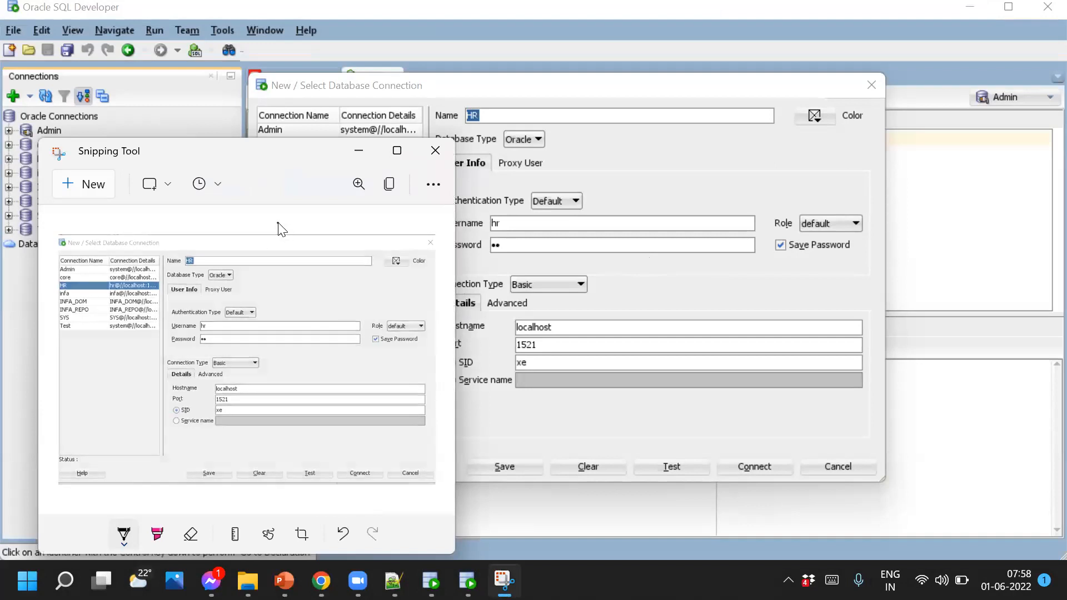
key(alt+Tab)
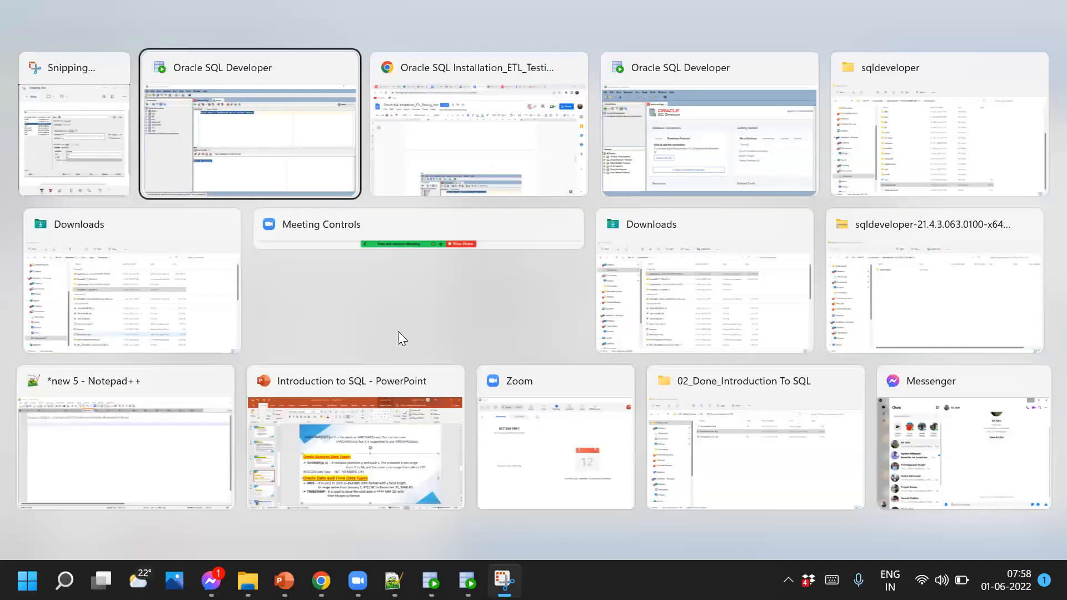
key(alt+Tab)
Paste the HR connection screenshot on a new unnumbered line below Step 8's 'Name: HR'
scroll(634, 392, down, 5)
scroll(634, 392, down, 2)
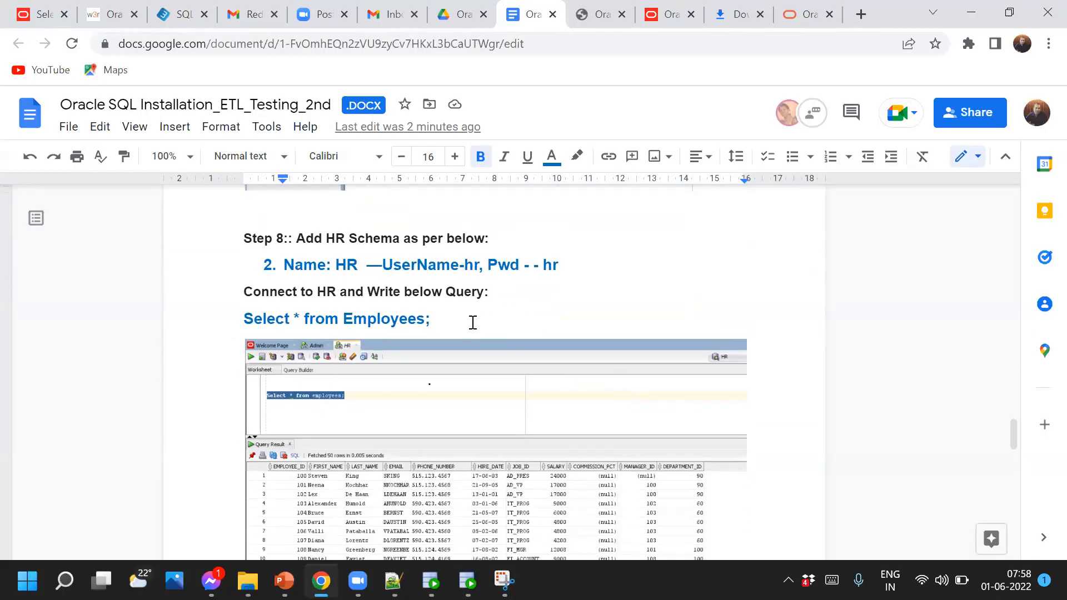
click(569, 293)
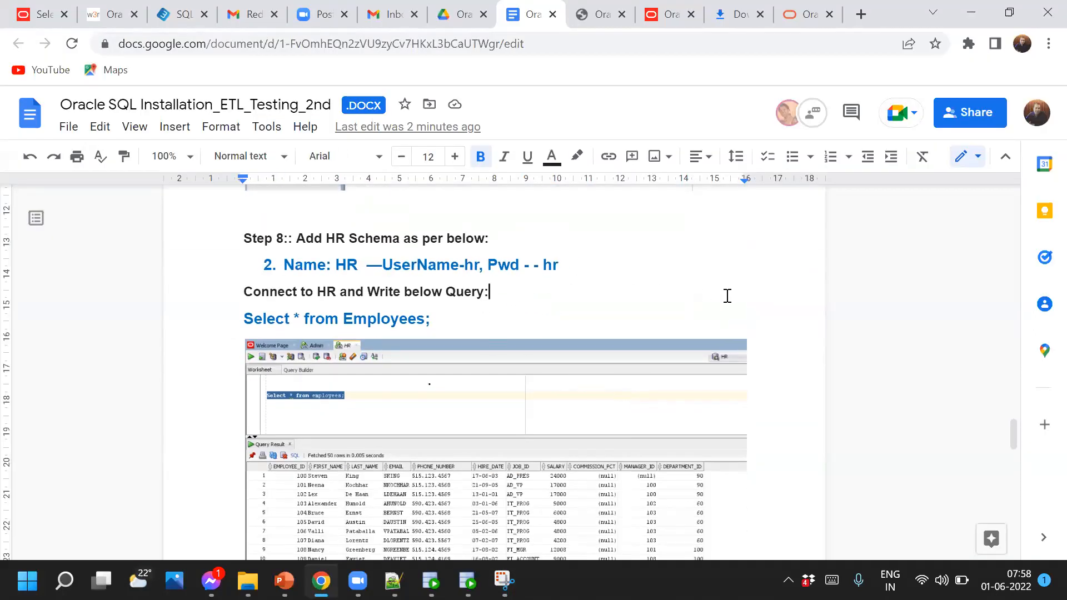
click(597, 272)
key(Return)
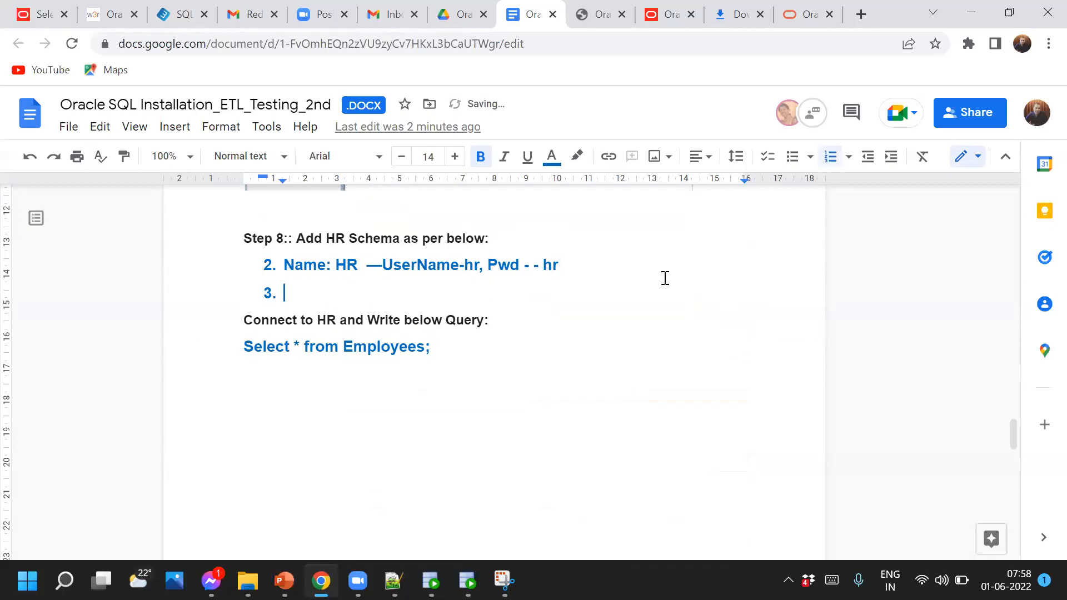
key(BackSpace)
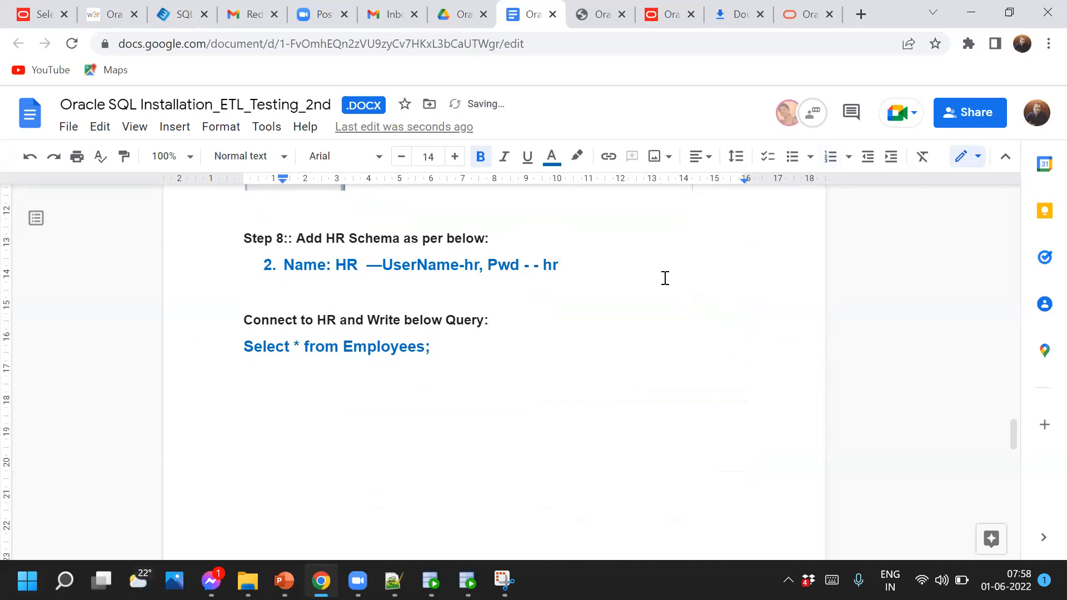
key(ctrl+v)
scroll(479, 424, down, 9)
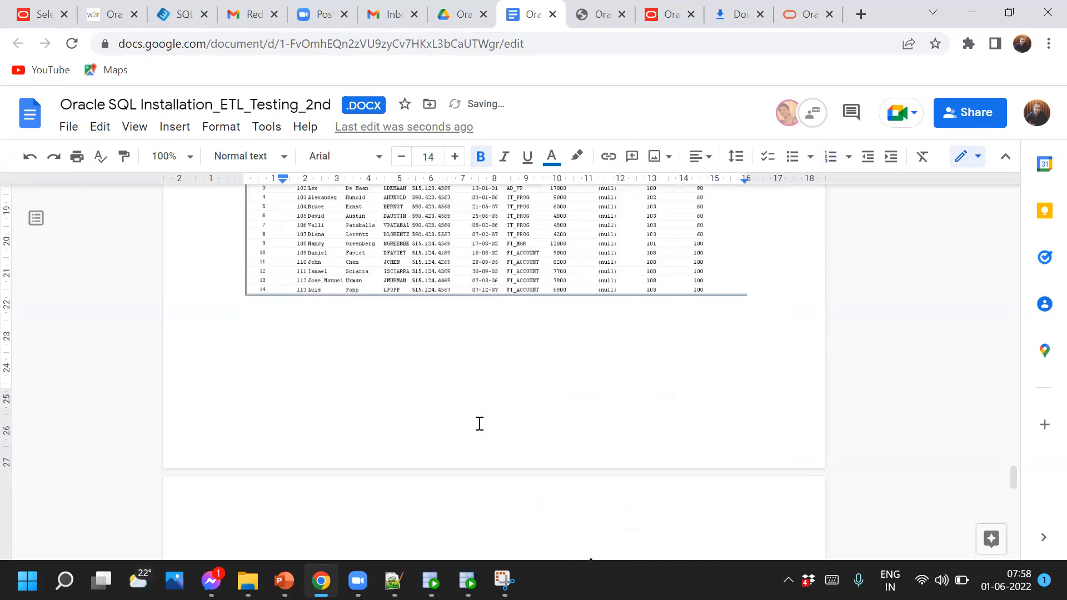
scroll(479, 424, up, 5)
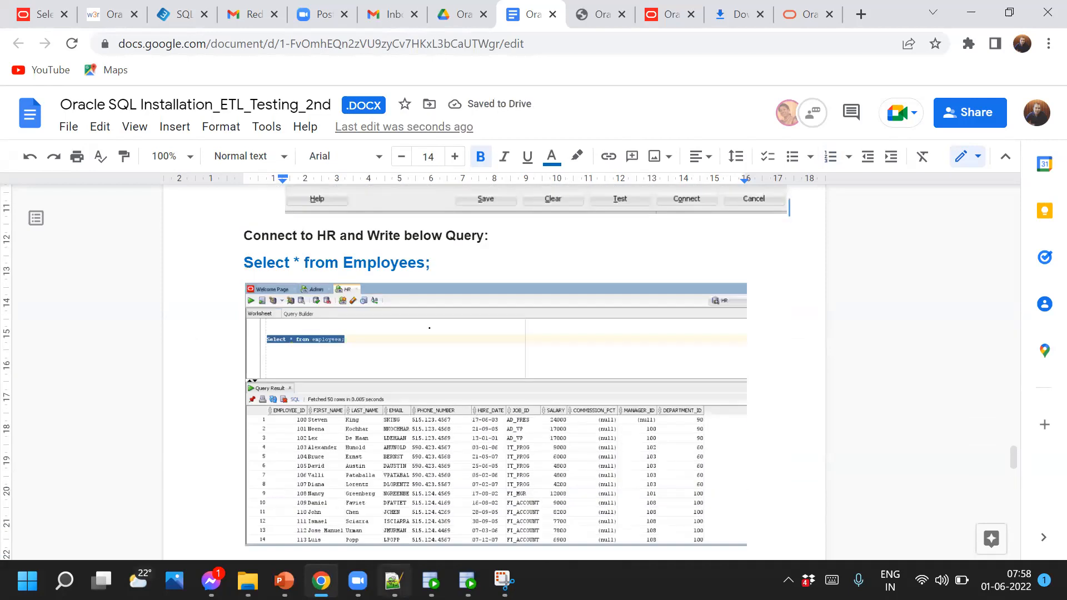
Close the HR properties and connect to HR from its context menu, opening the HR worksheet
click(468, 581)
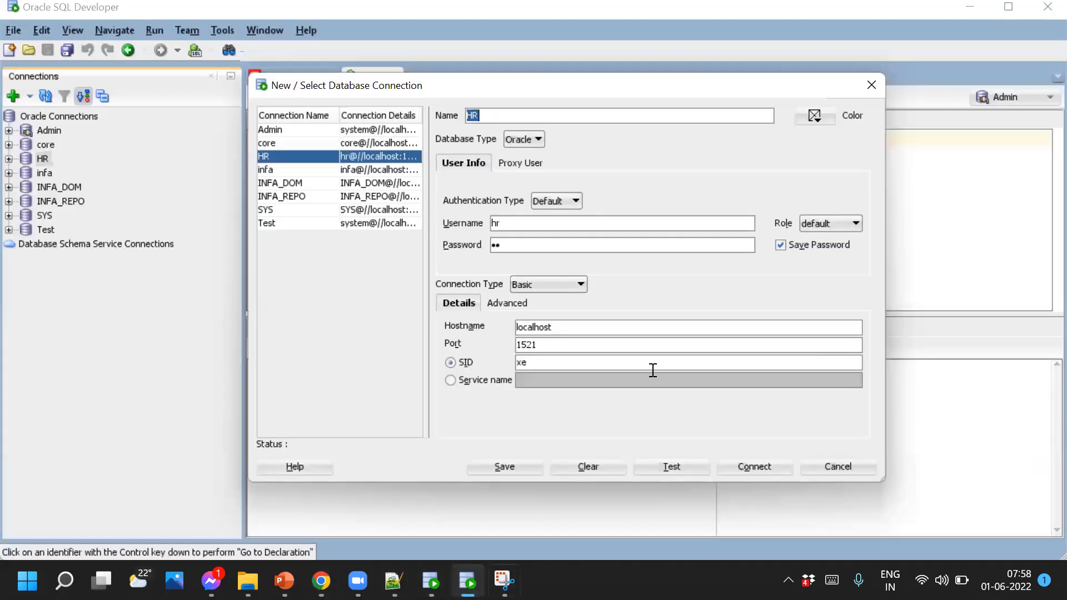
click(869, 85)
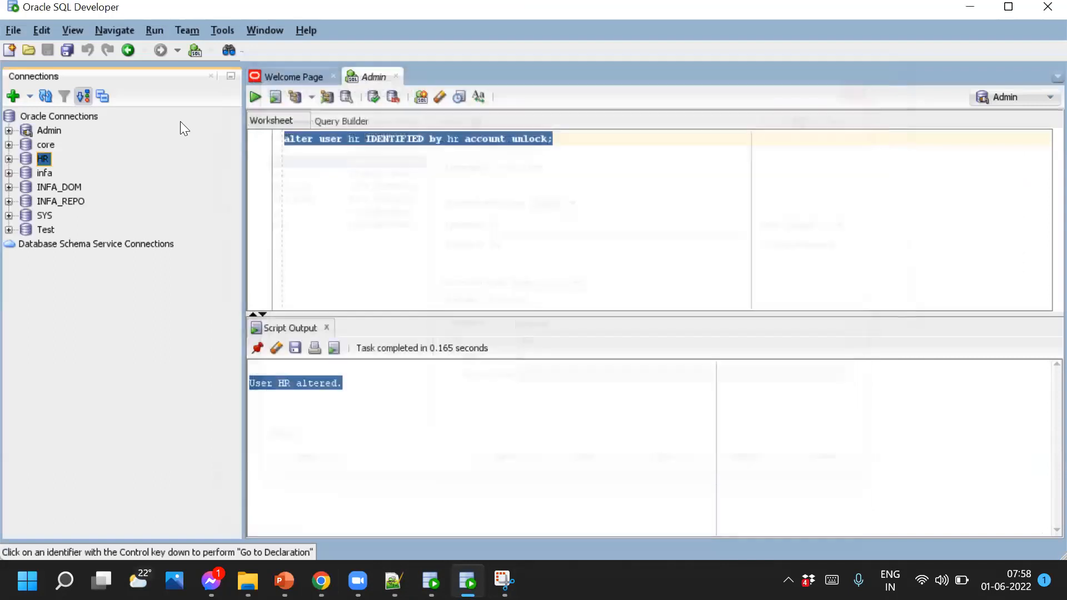
right_click(46, 160)
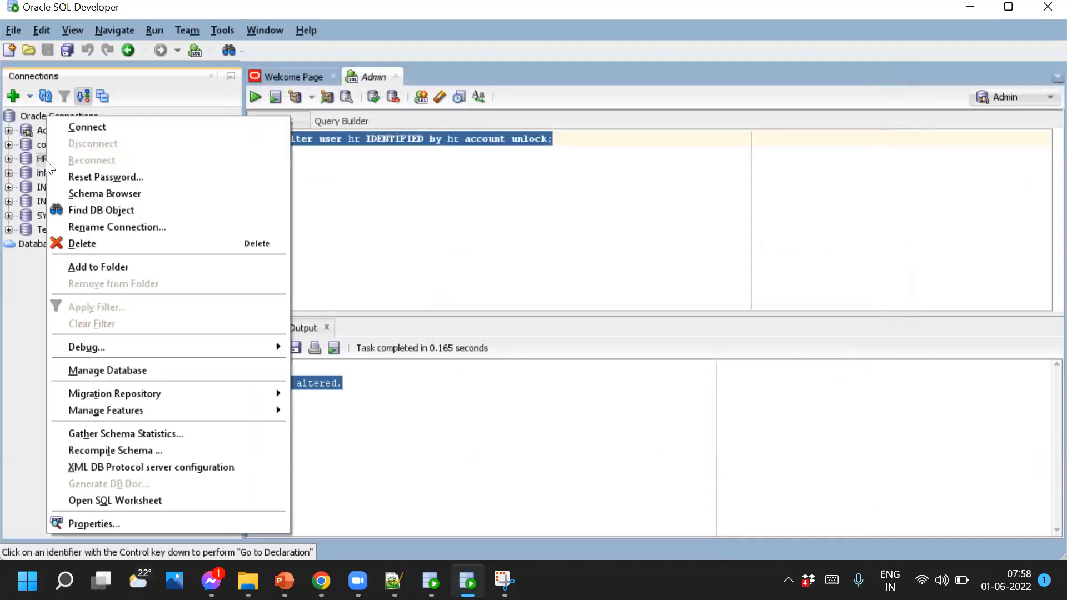
click(88, 129)
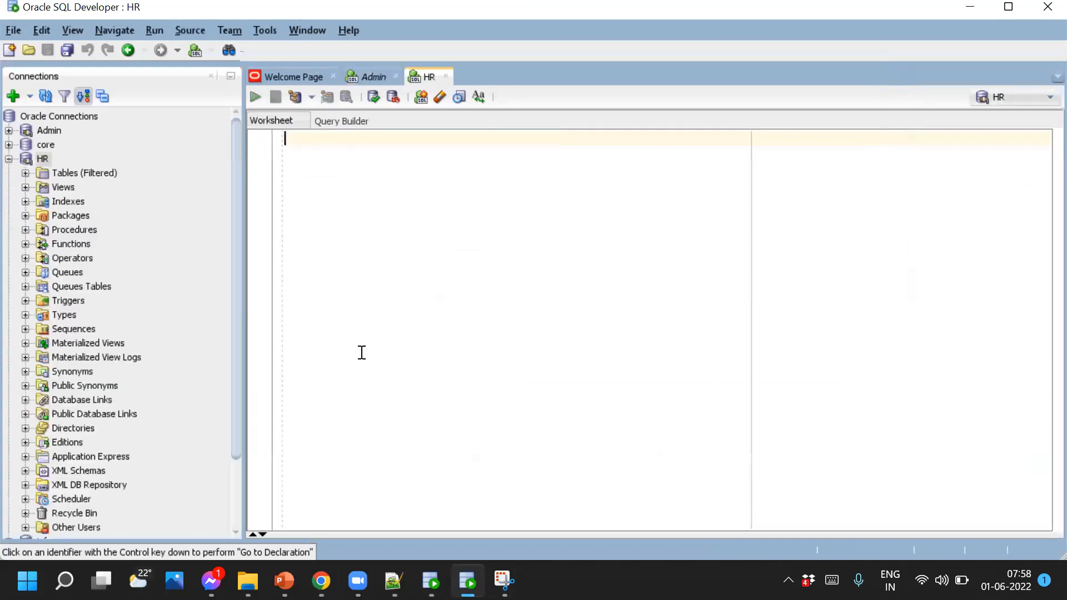
click(9, 159)
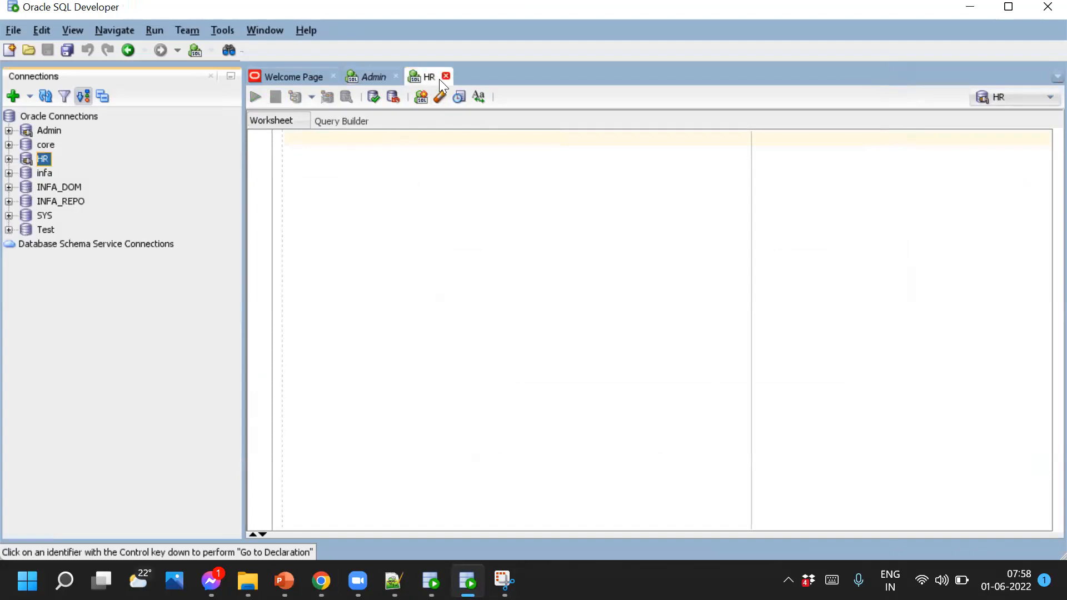
click(421, 152)
Run 'select * from employees;' in the HR worksheet and enlarge the 50-row results grid
key(Return)
text(selec)
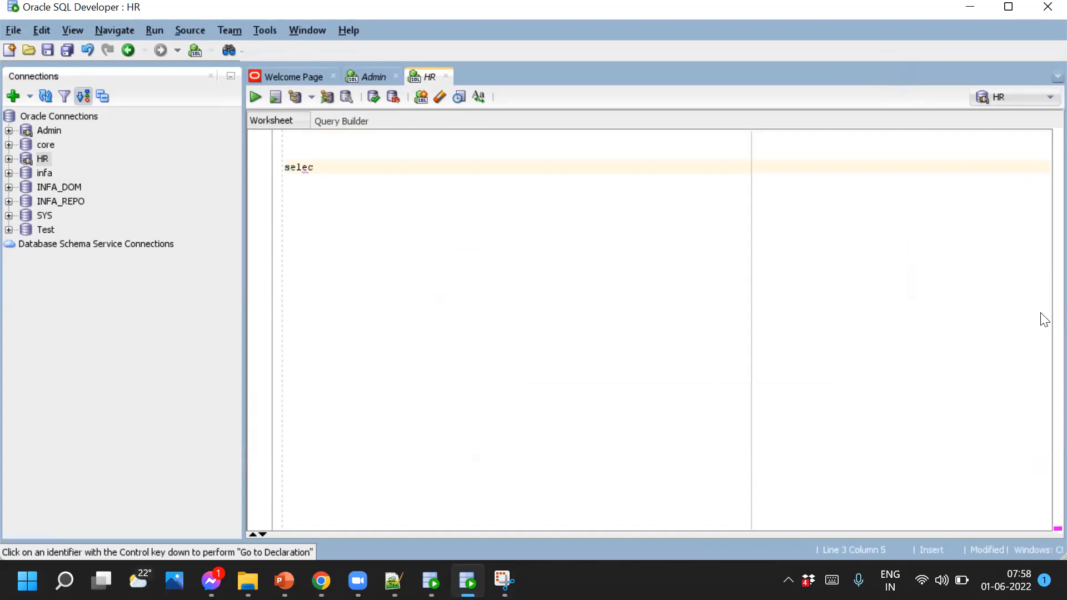
text(t * from employees)
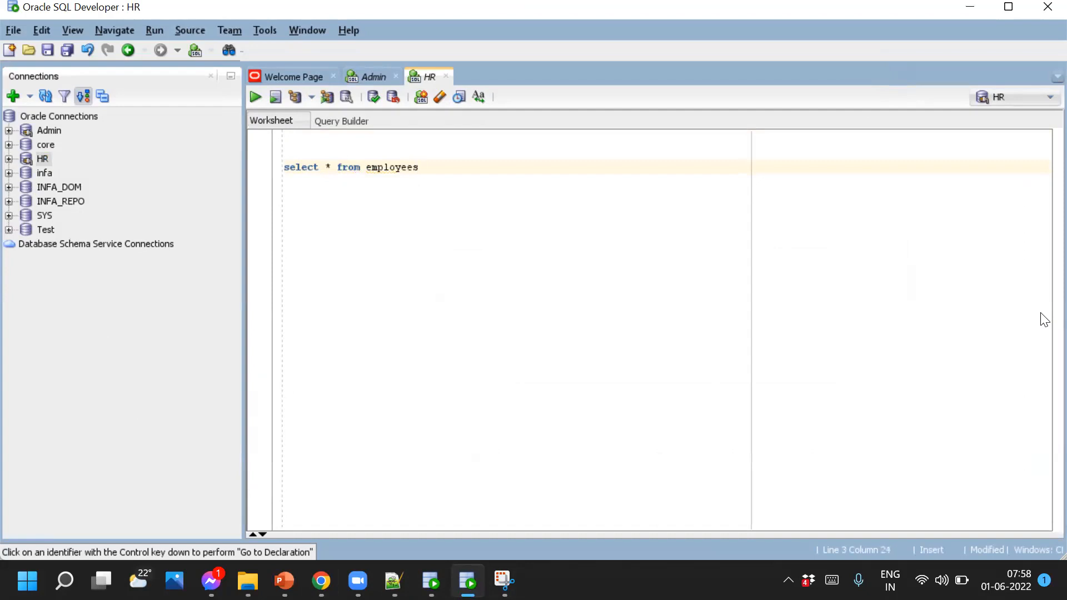
text(;)
drag(431, 171, 267, 170)
click(250, 101)
drag(467, 377, 468, 221)
click(377, 354)
drag(327, 307, 1007, 391)
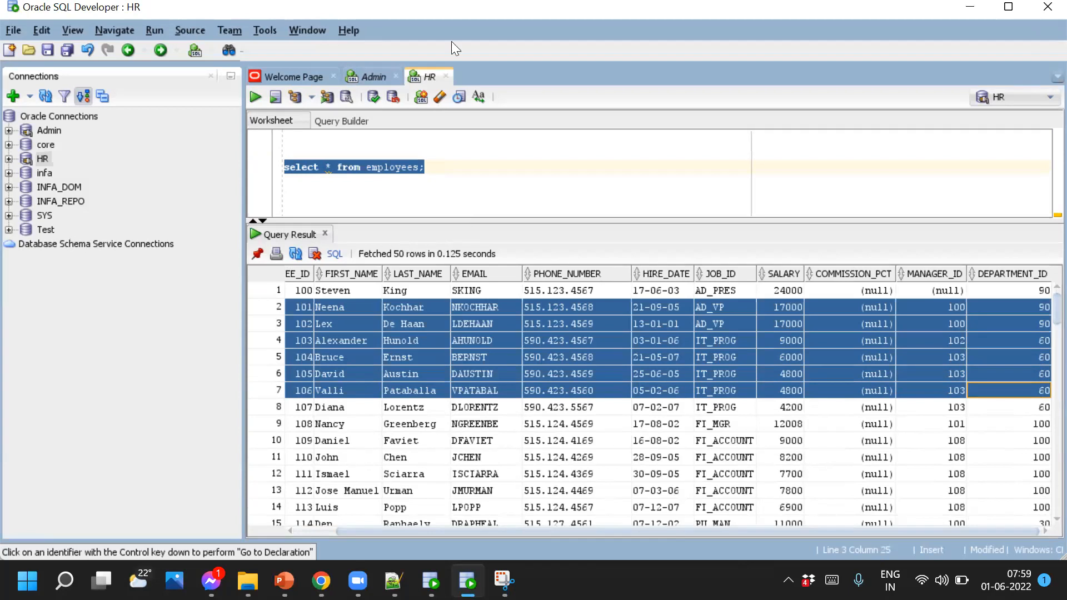
key(alt+Tab)
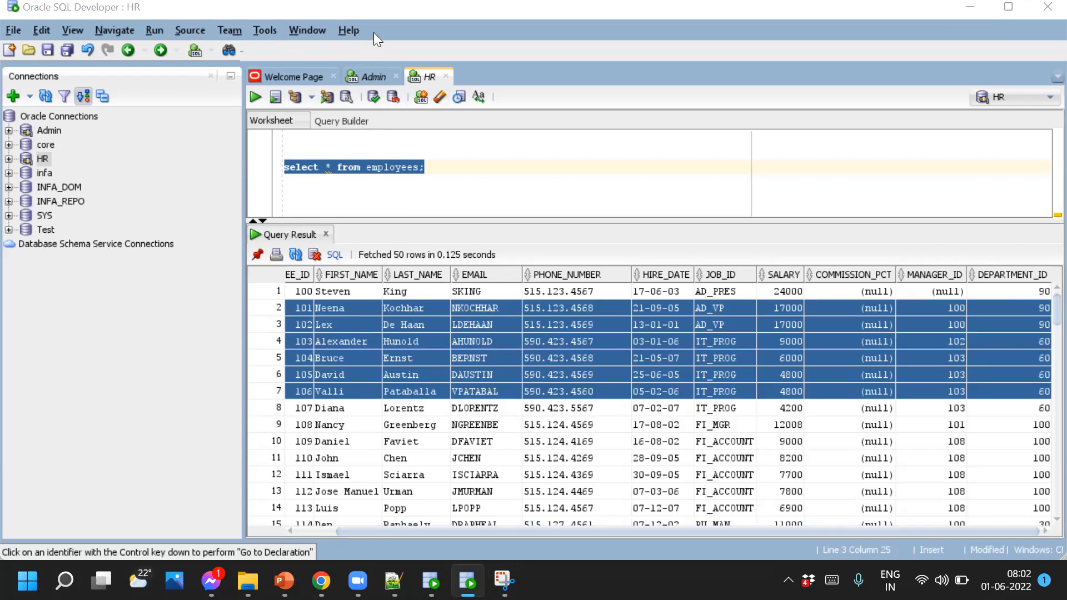
Deselect the query text in the HR worksheet
click(570, 171)
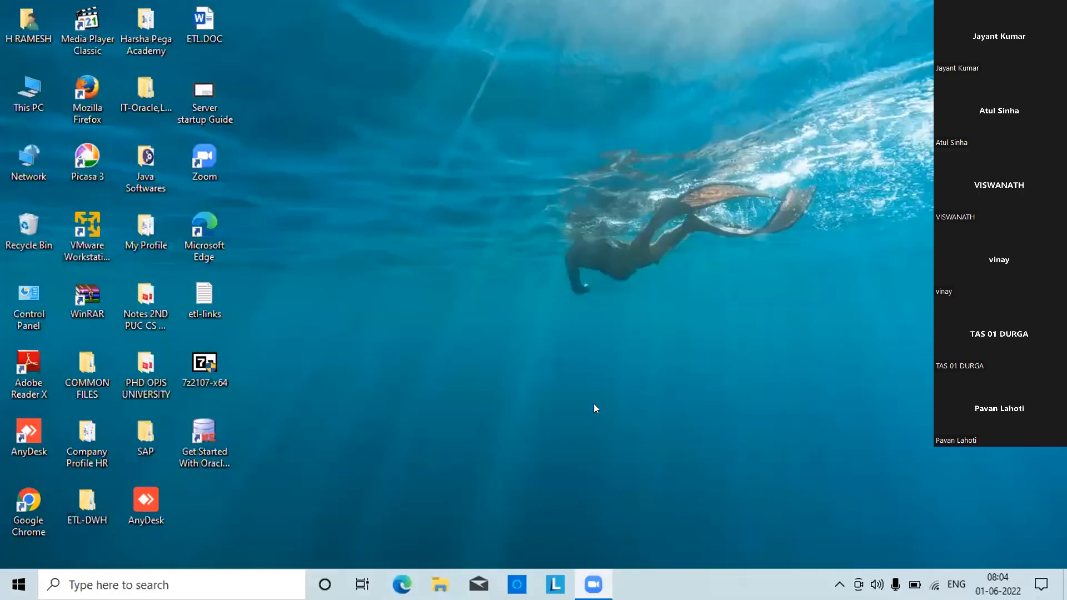
Open the desktop's Java Softwares folder in File Explorer
click(20, 519)
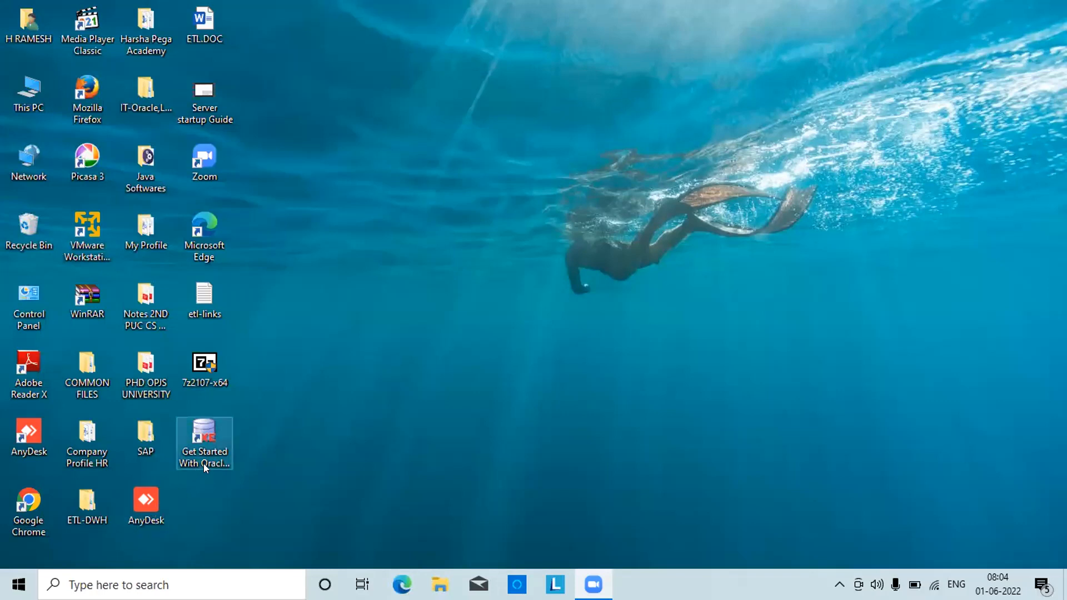
click(203, 437)
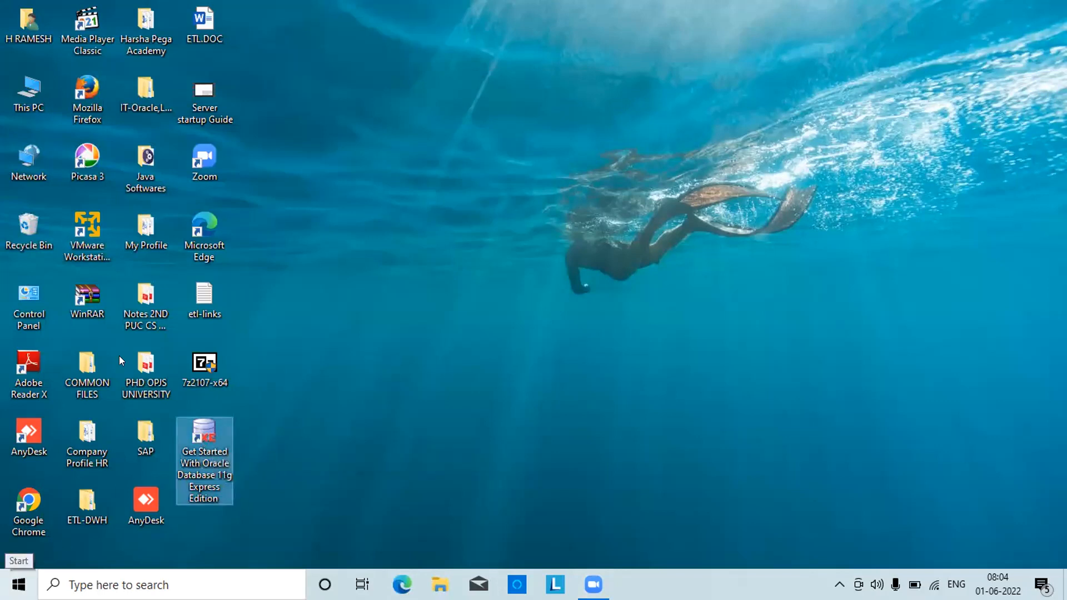
double_click(150, 183)
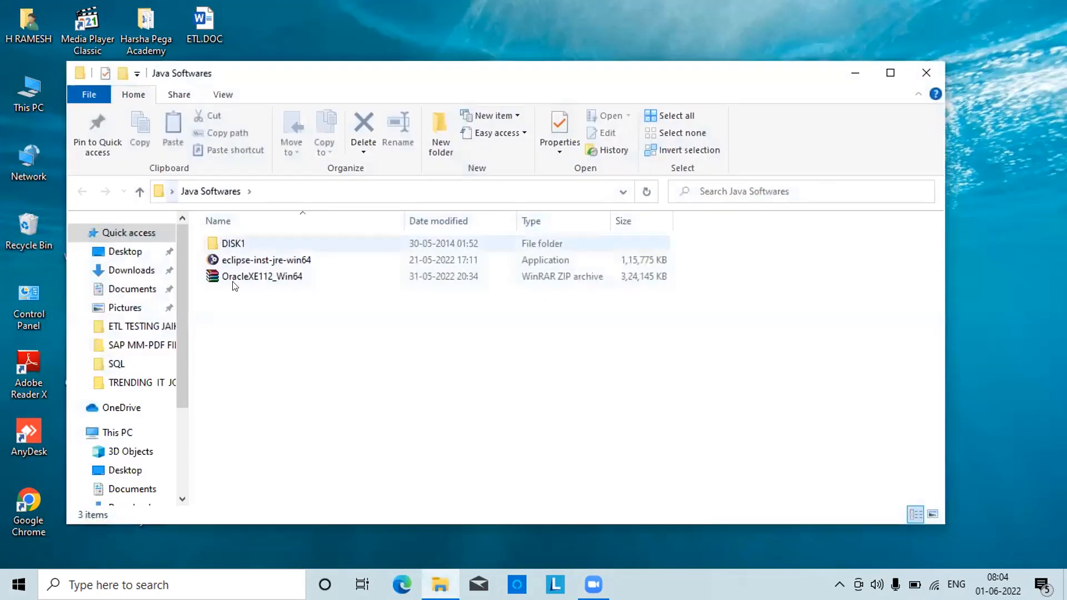
Preview the OracleXE112_Win64 zip in WinRAR, then close the Java Softwares window
double_click(242, 277)
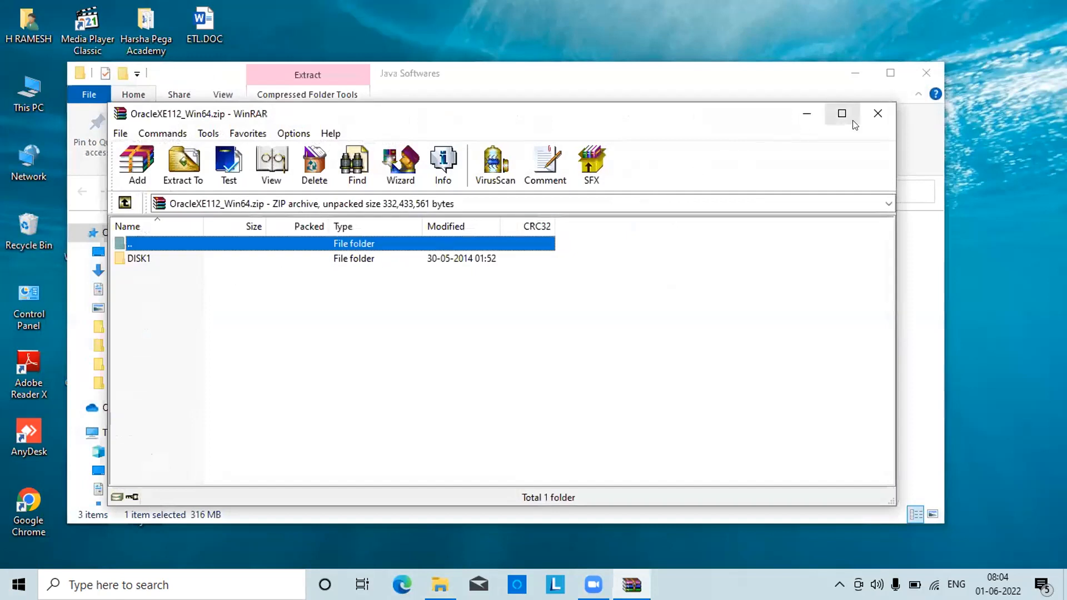
click(877, 115)
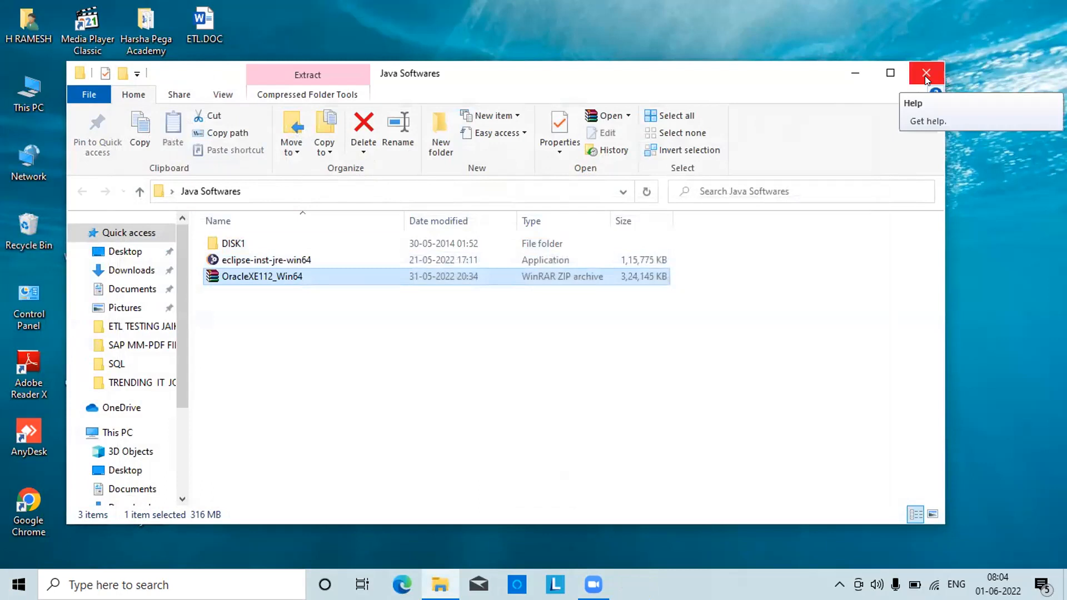
click(314, 244)
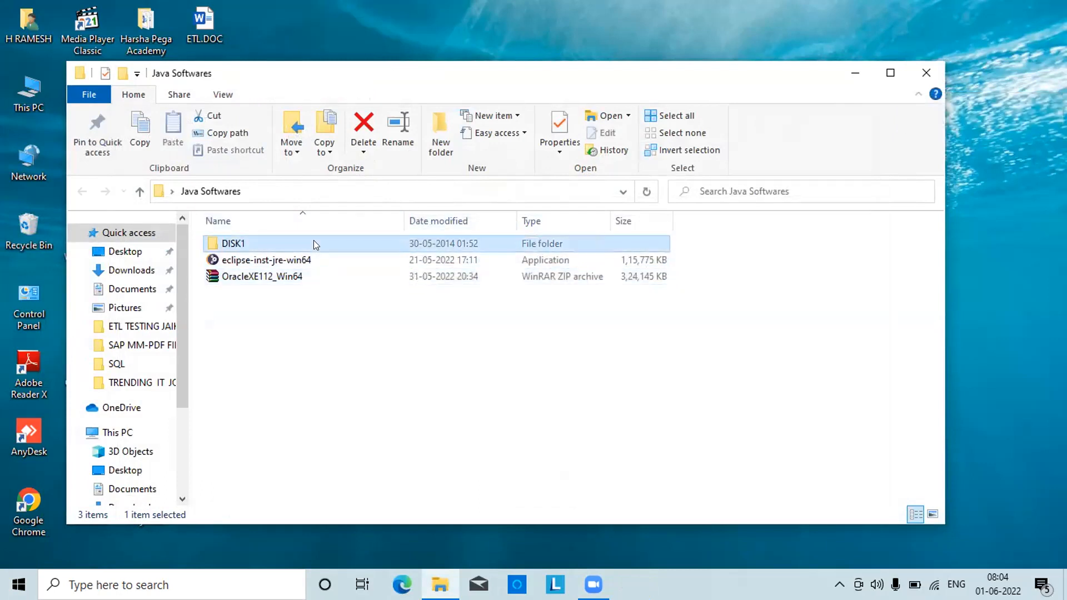
drag(314, 242, 364, 243)
click(925, 73)
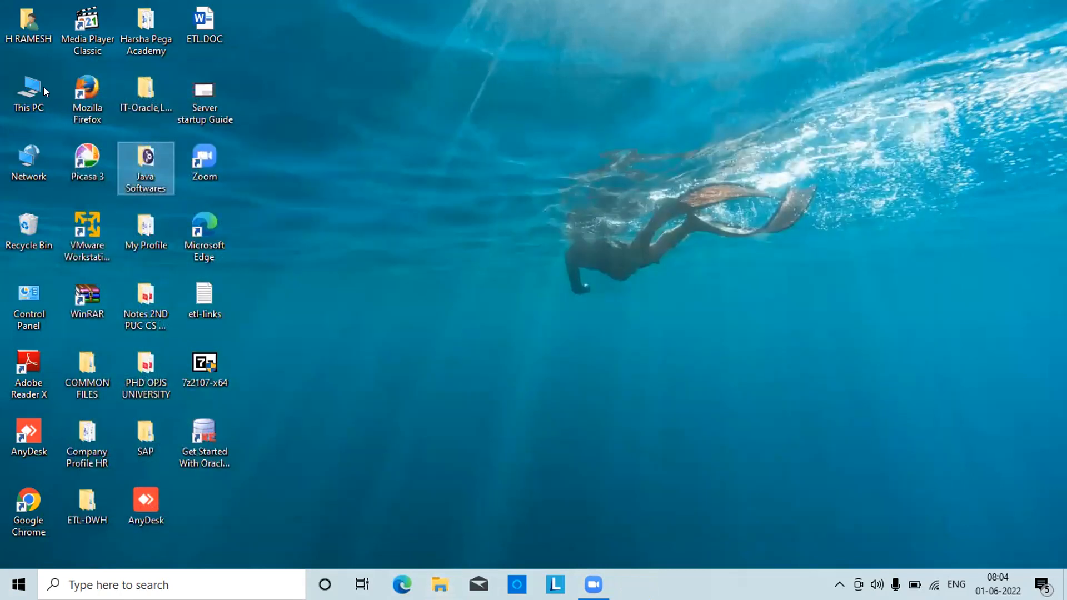
click(43, 86)
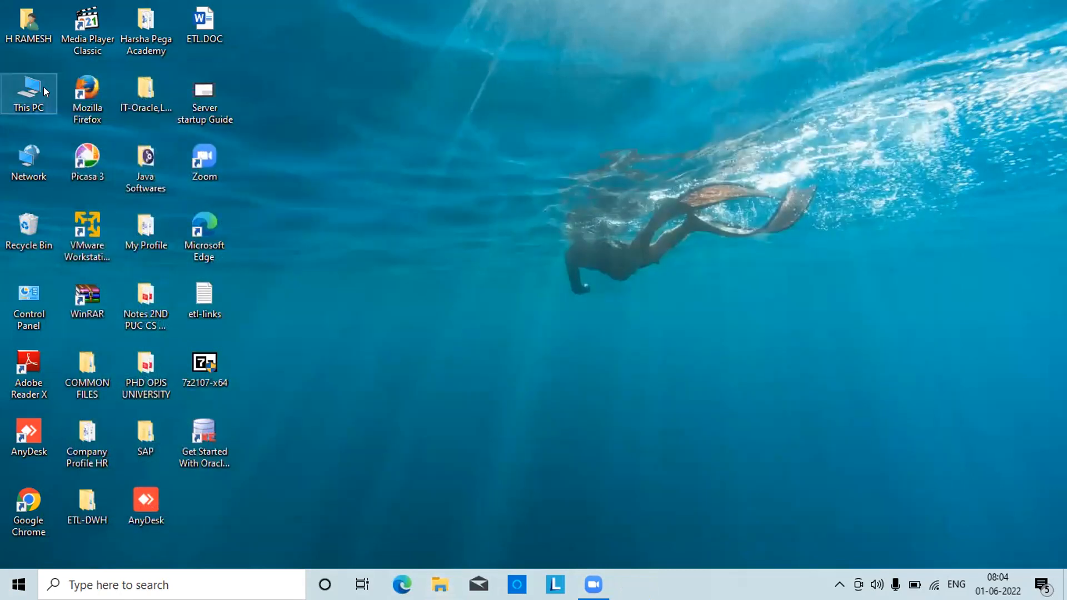
double_click(43, 86)
click(272, 295)
double_click(271, 295)
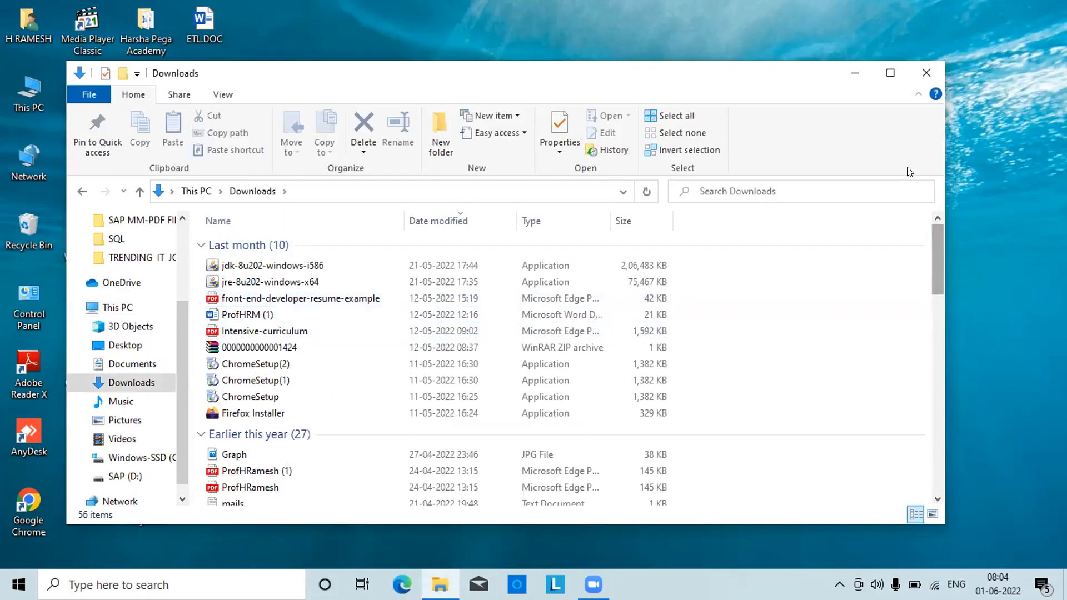
click(890, 74)
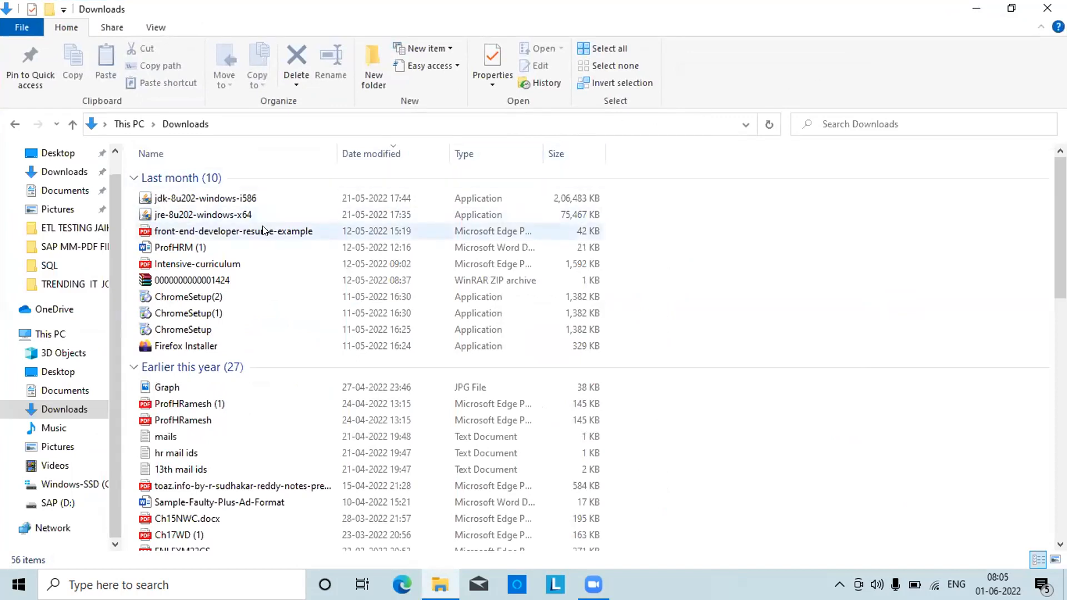
mouse_move(243, 211)
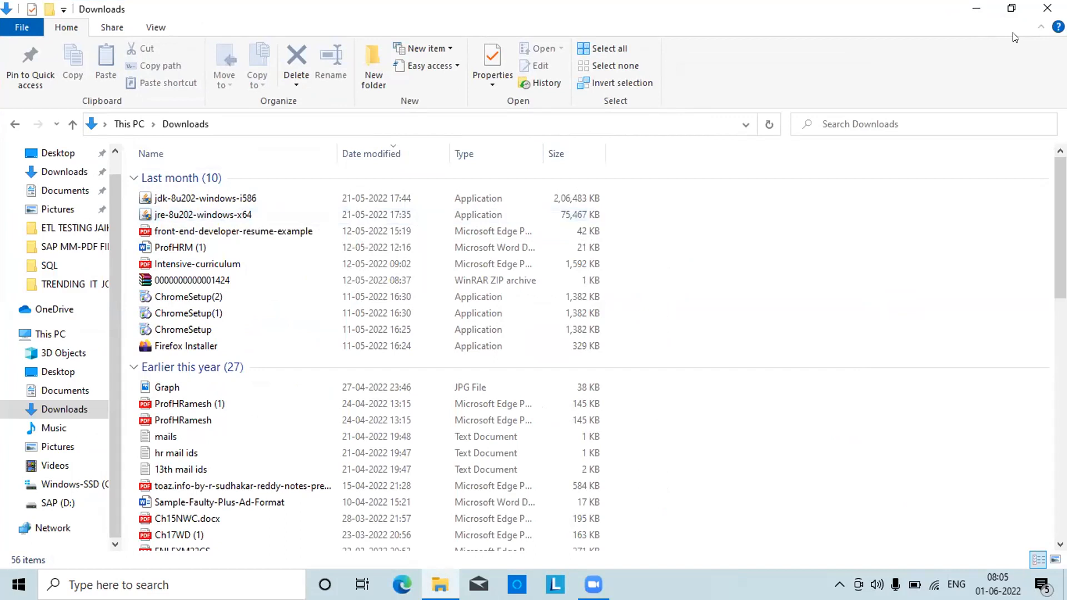
click(1044, 12)
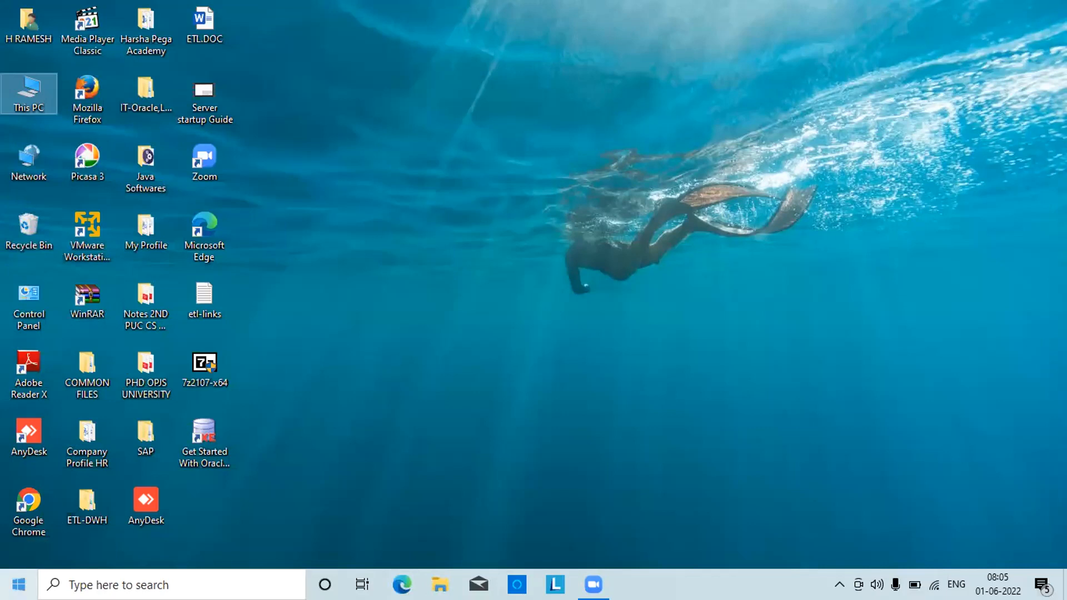
Open Control Panel by searching 'con' from the Start menu
click(19, 585)
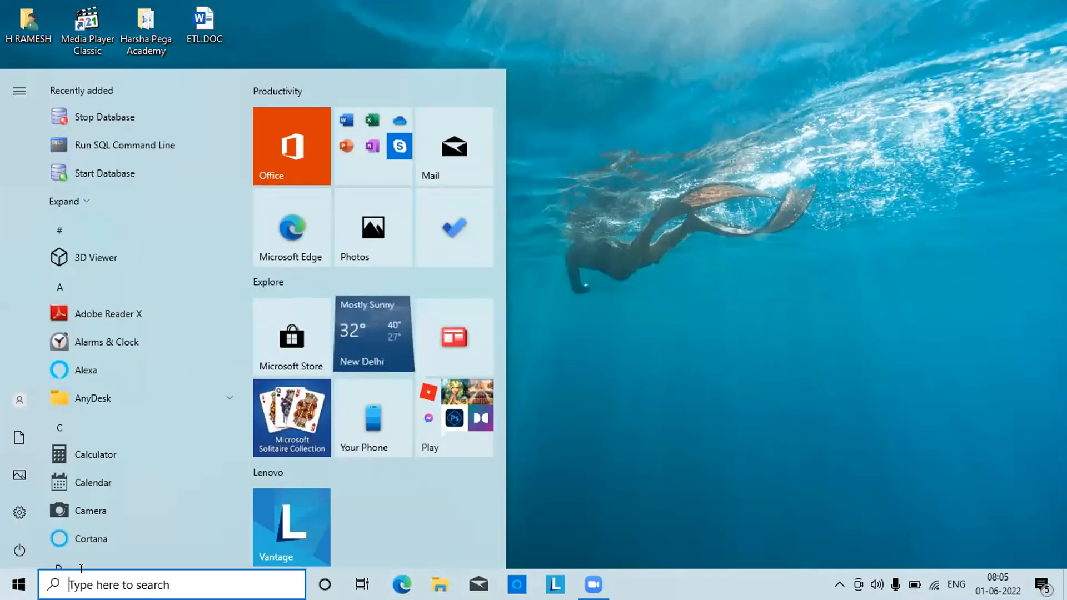
click(81, 570)
text(con)
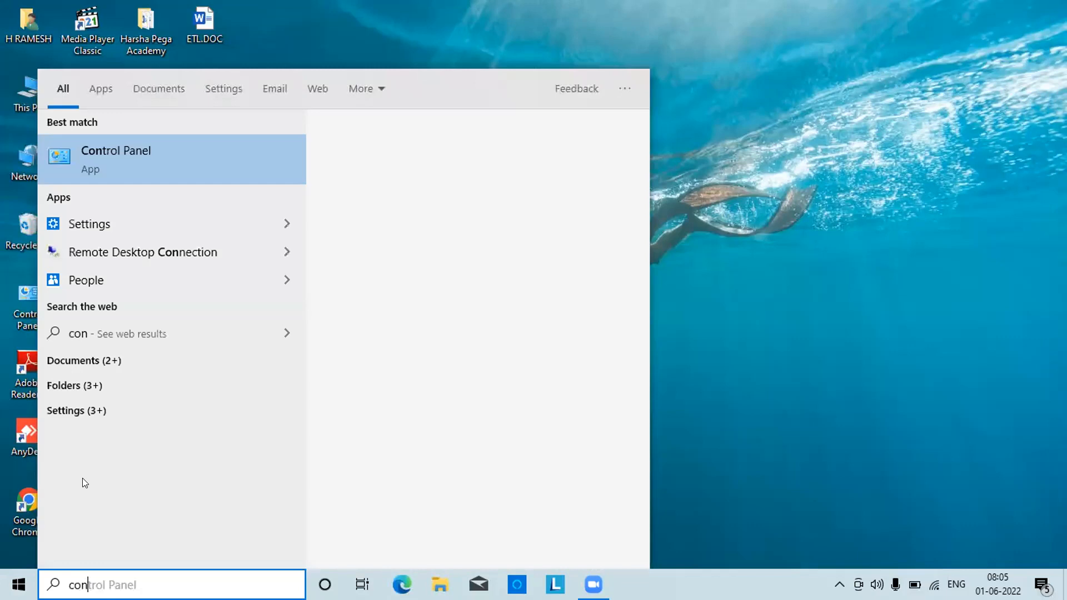
click(156, 157)
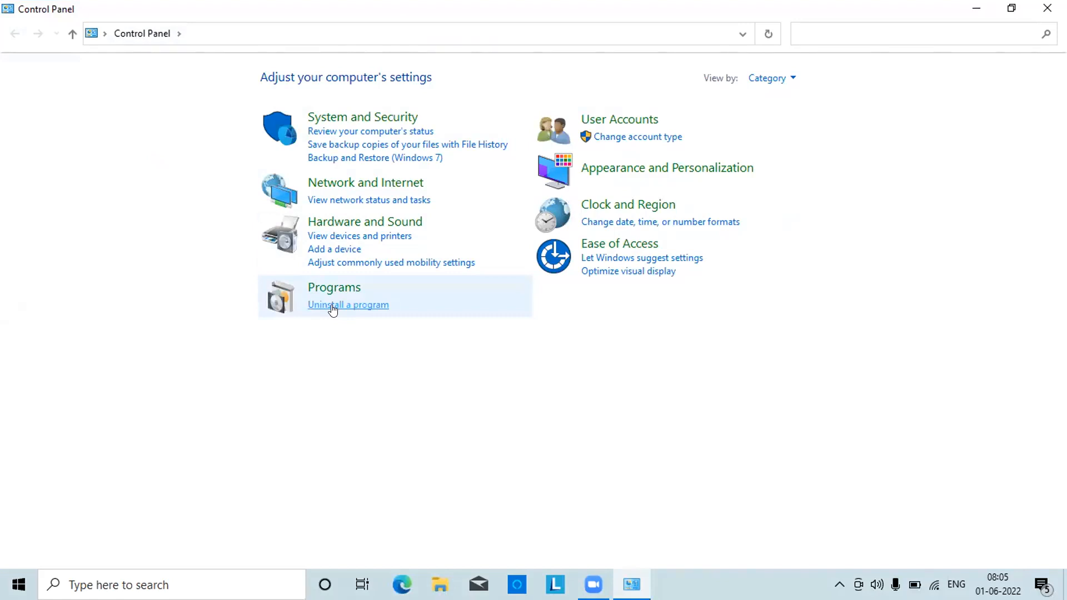
Uninstall Oracle Database 11g Express Edition from the installed programs list, confirming with Yes
click(333, 305)
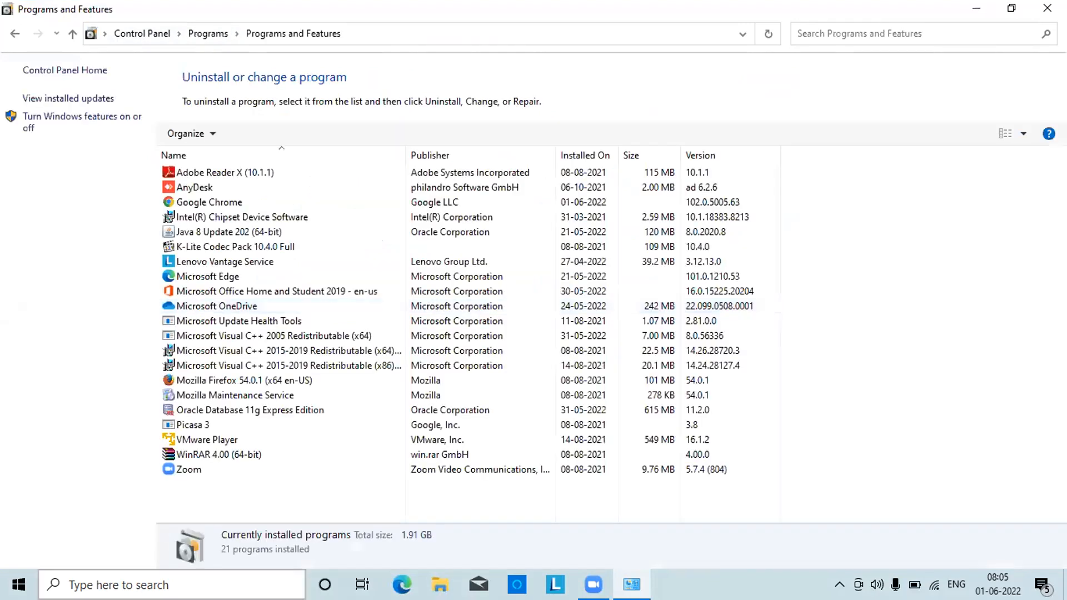
click(228, 412)
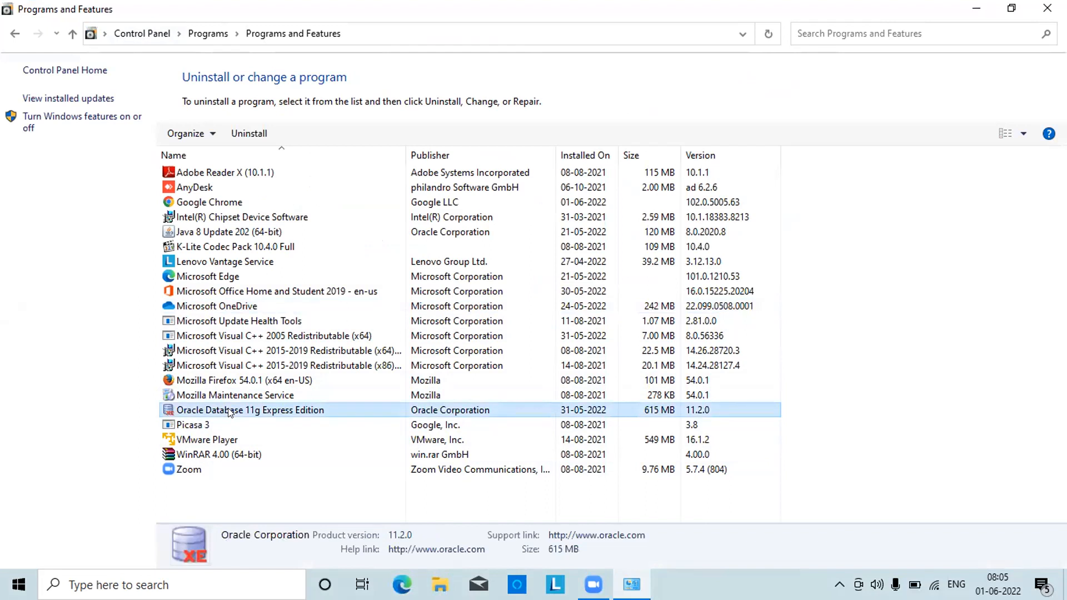
double_click(228, 412)
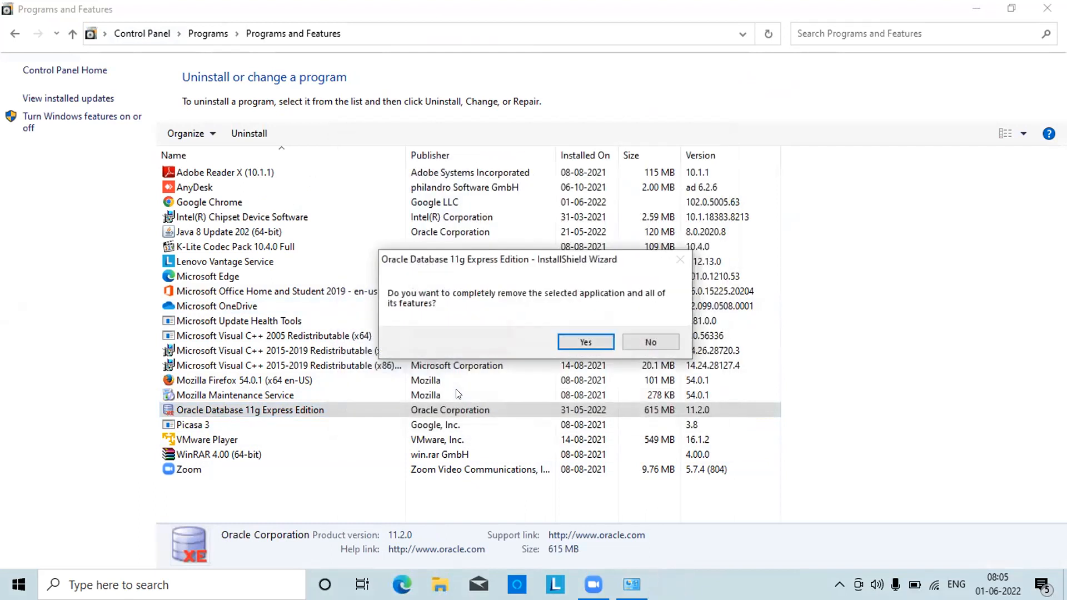
click(581, 342)
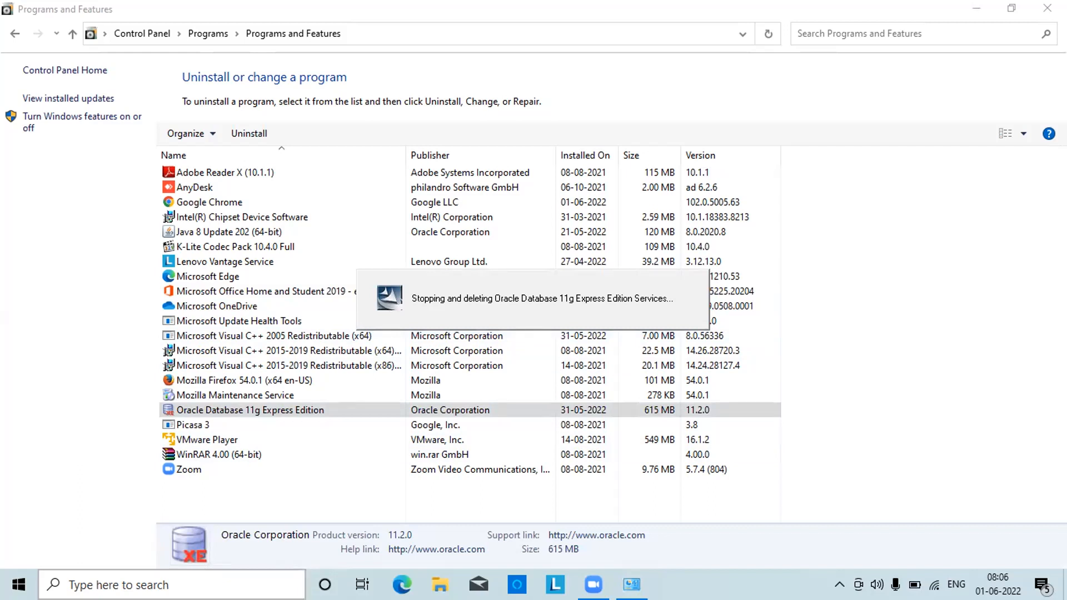
click(981, 8)
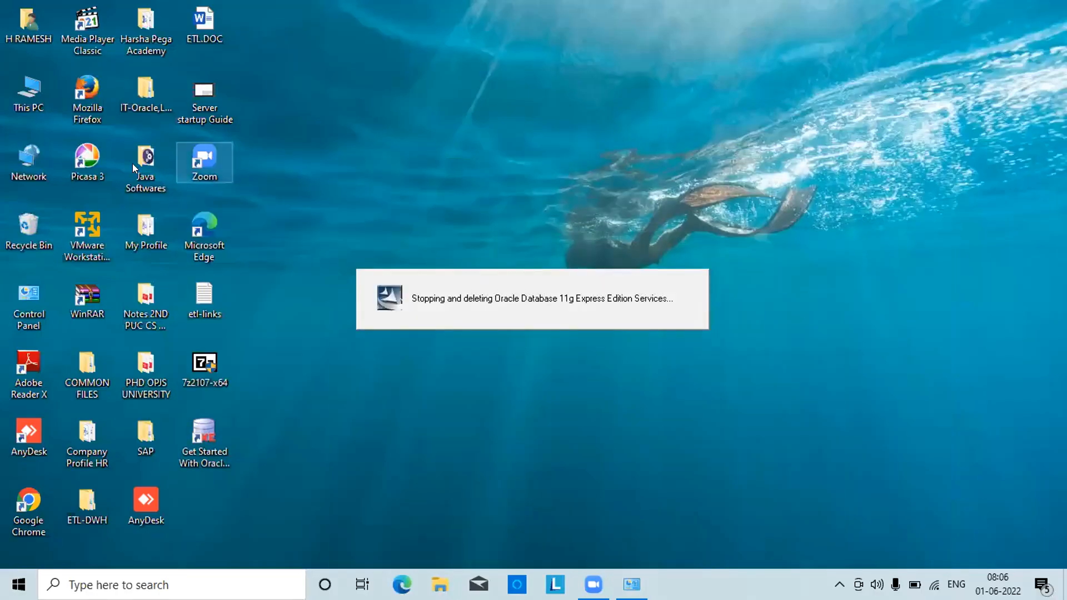
Delete the OracleXE112_Win64 zip and the DISK1 folder from Java Softwares
double_click(143, 182)
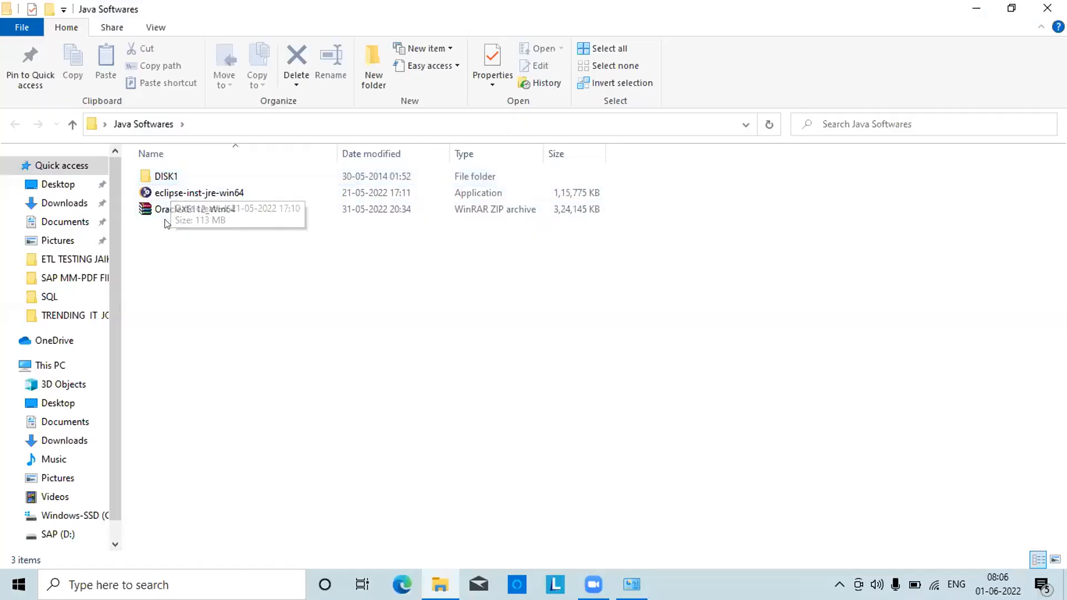
click(170, 209)
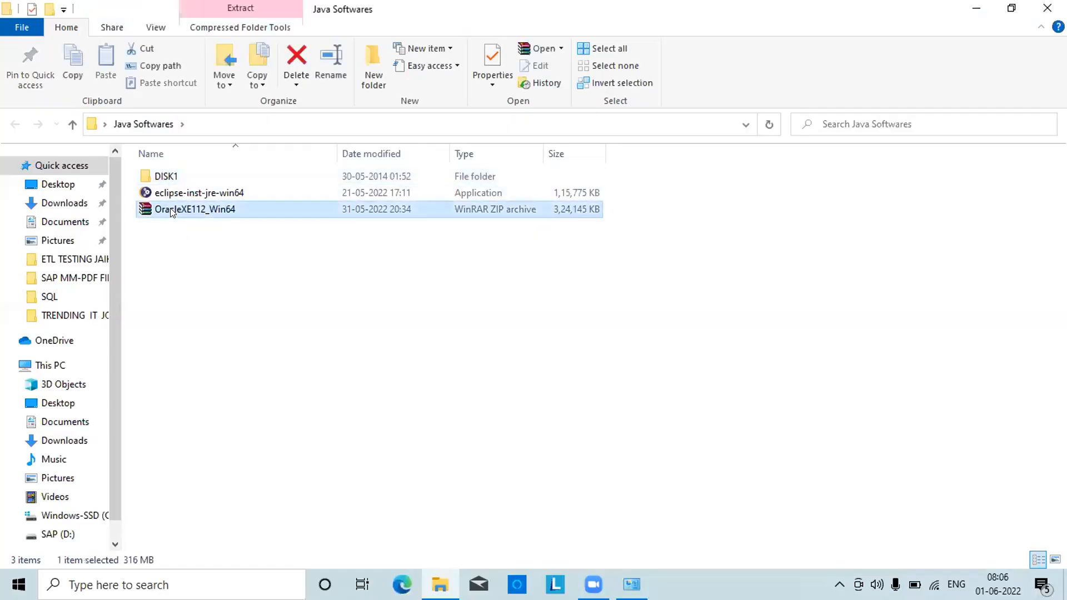
key(Delete)
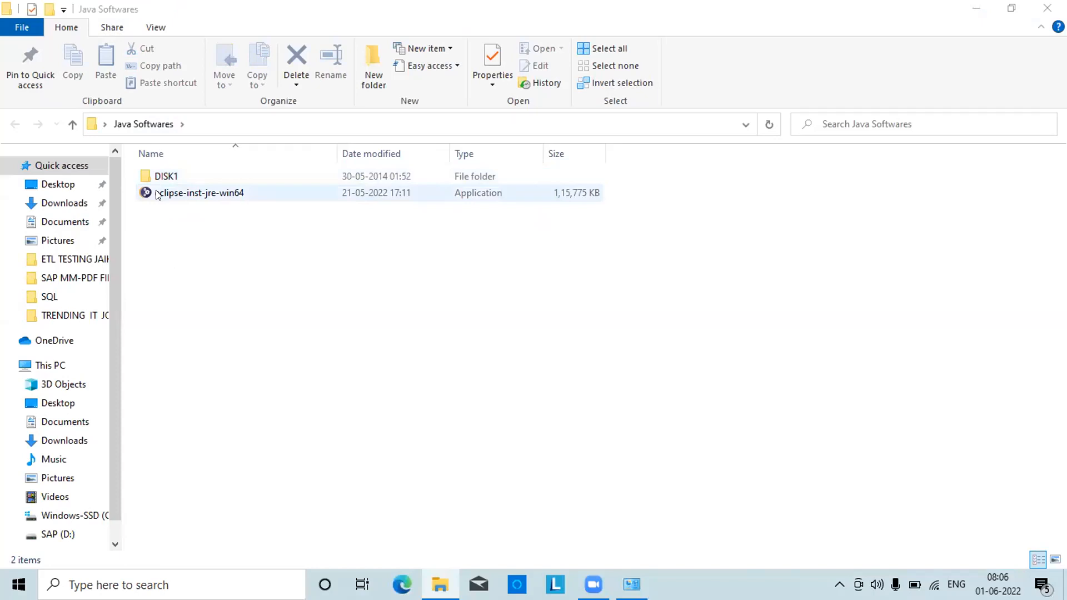
click(163, 182)
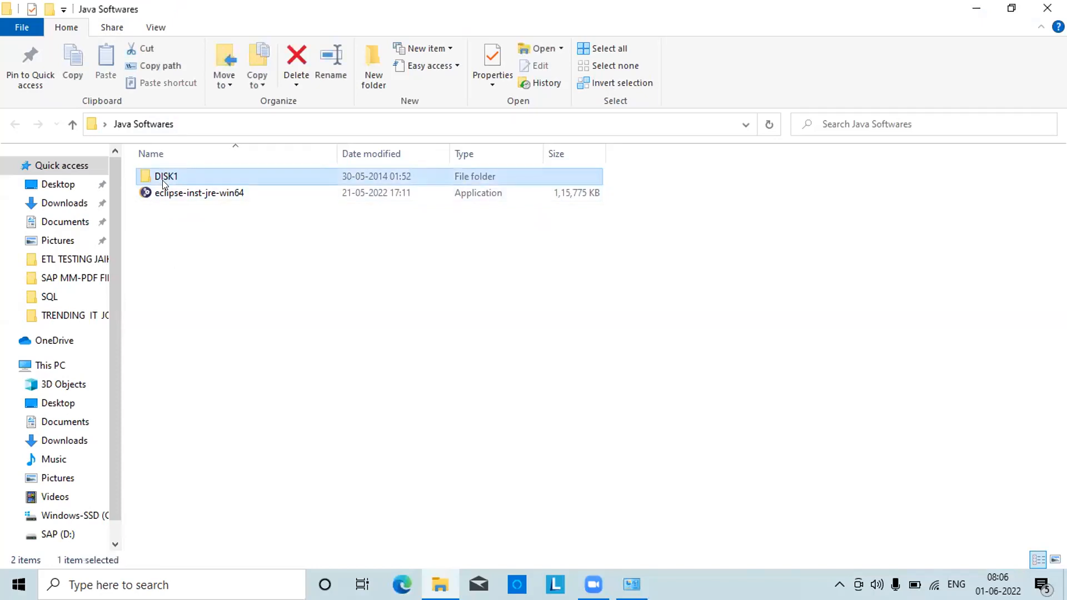
key(Delete)
key(alt+Up)
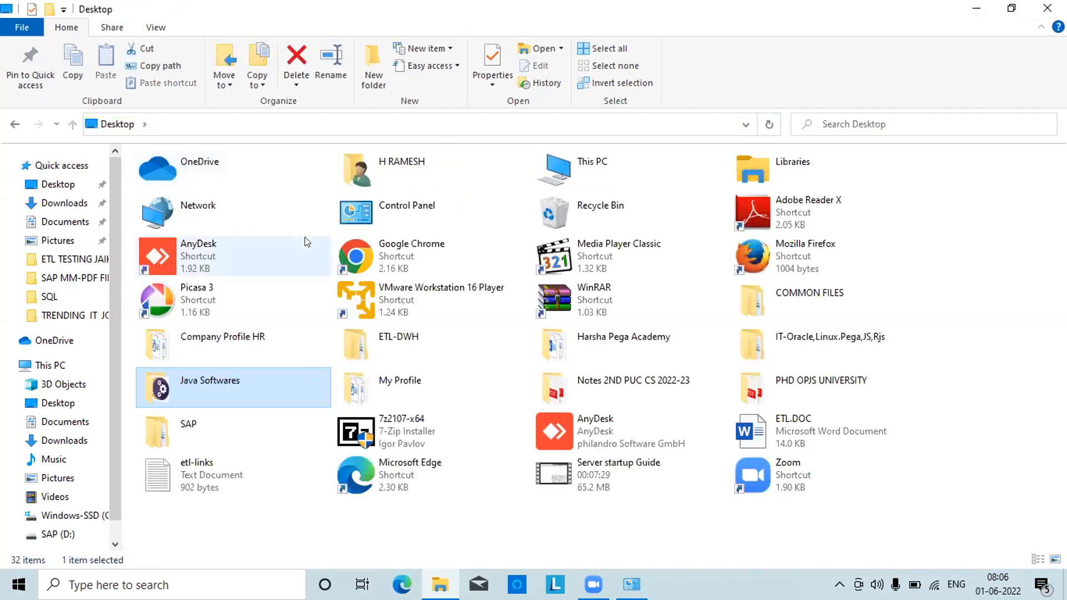
click(1046, 7)
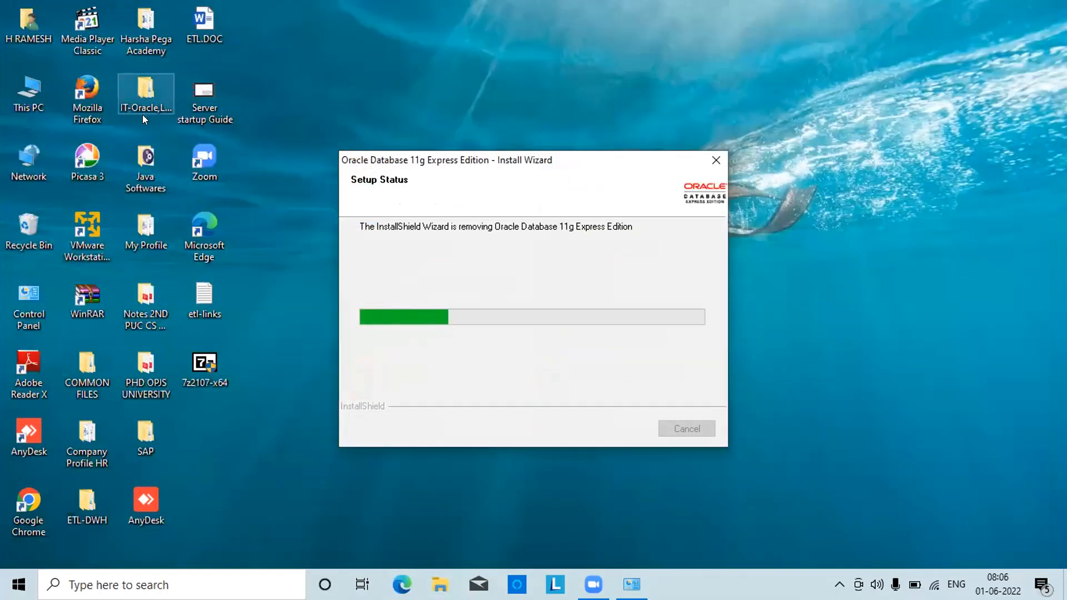
Delete the eclipse-inst-jre-win64 installer and close the finished Oracle XE uninstall wizard
double_click(144, 171)
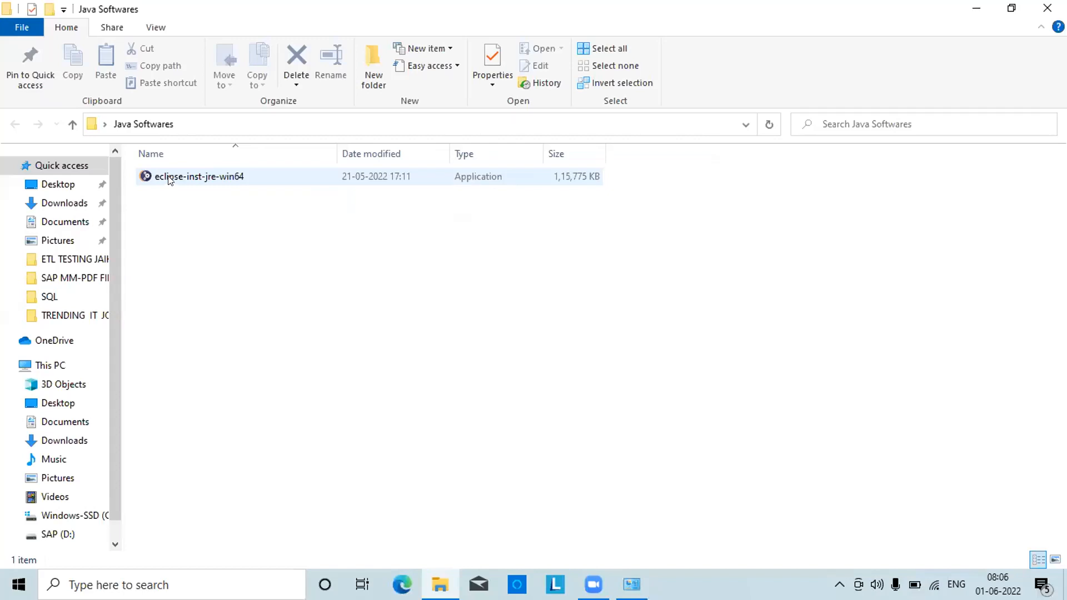
click(178, 179)
key(Delete)
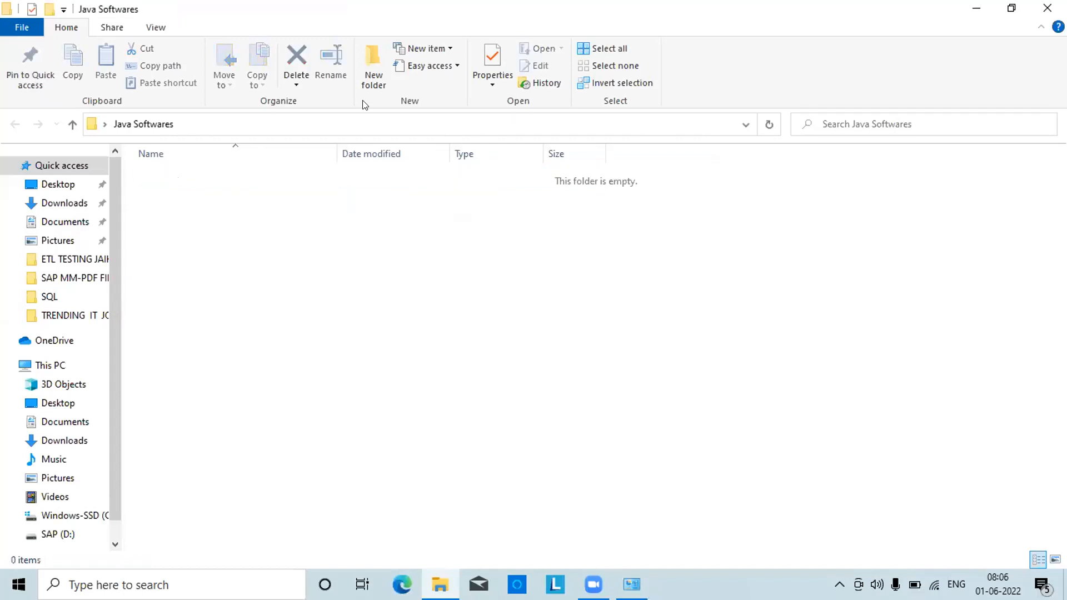
click(1046, 8)
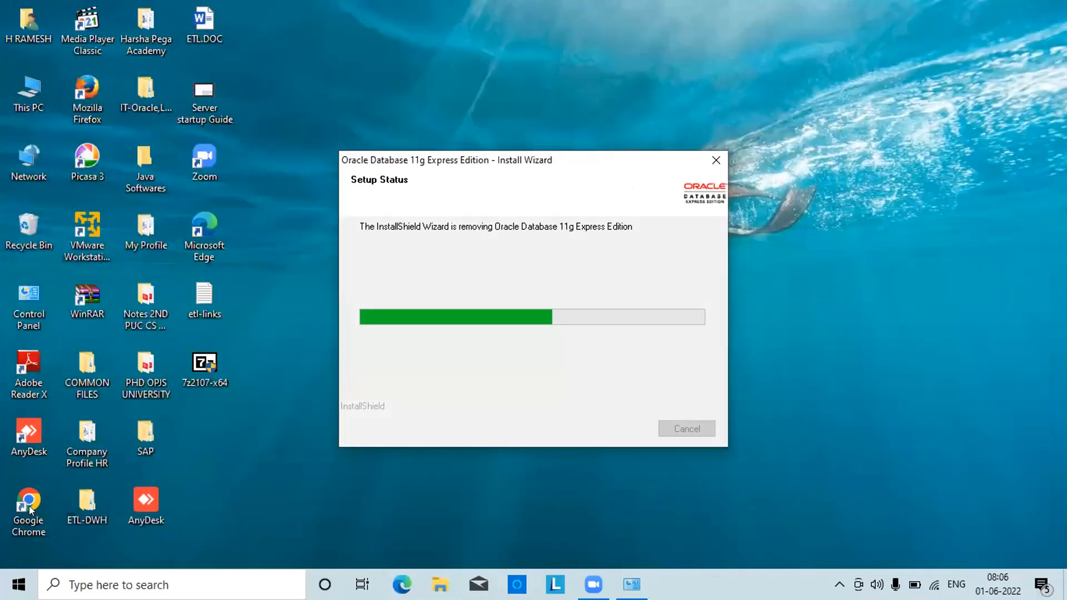
double_click(28, 503)
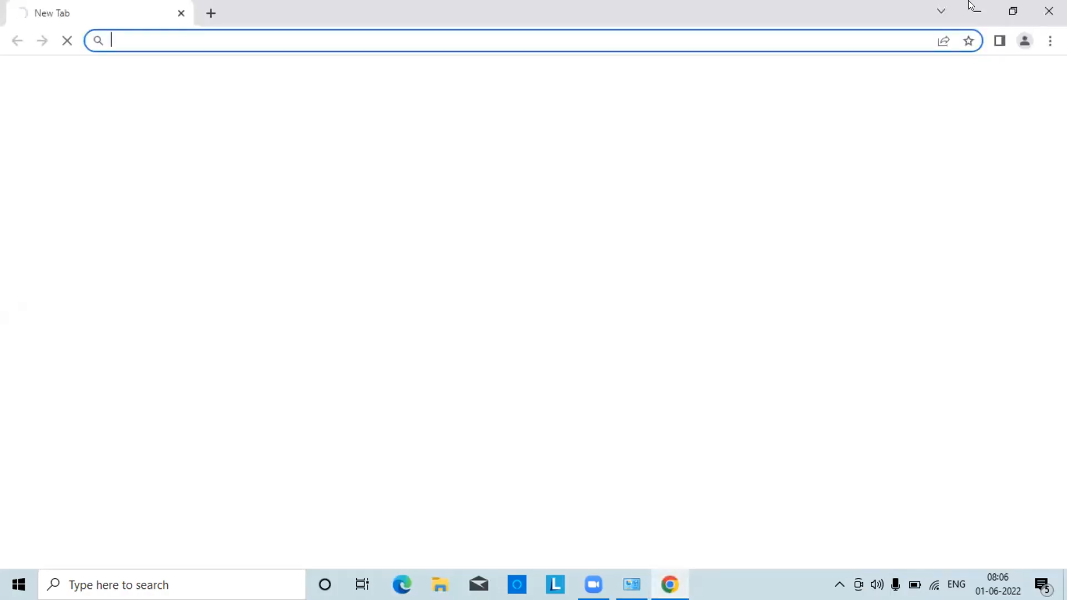
click(1048, 11)
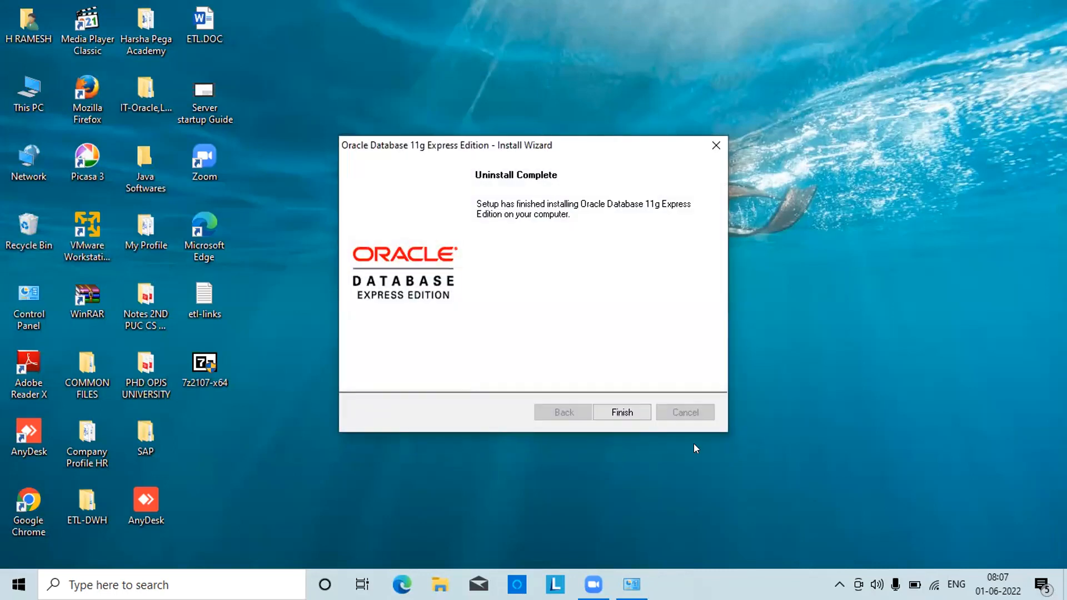
click(633, 416)
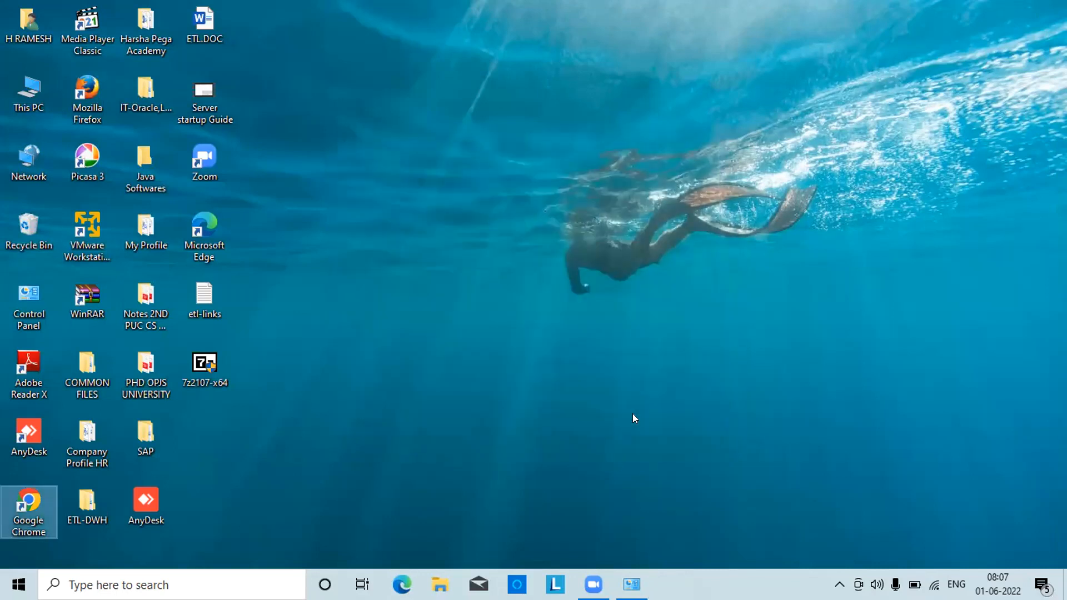
Browse into the desktop's ETL-DWH\SQL folder listing session videos and installation PDFs
double_click(30, 520)
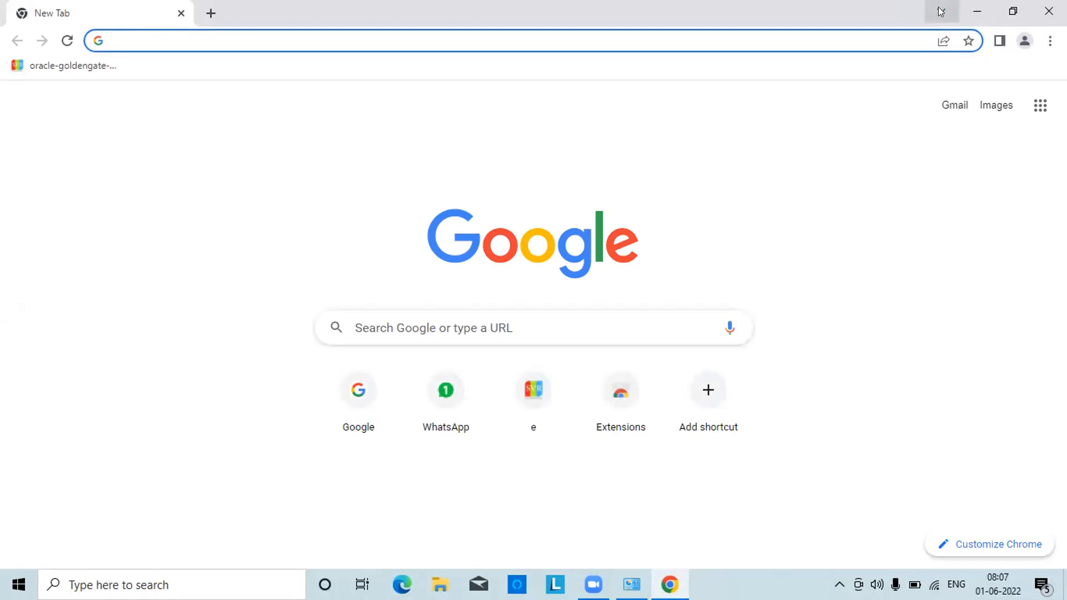
click(979, 17)
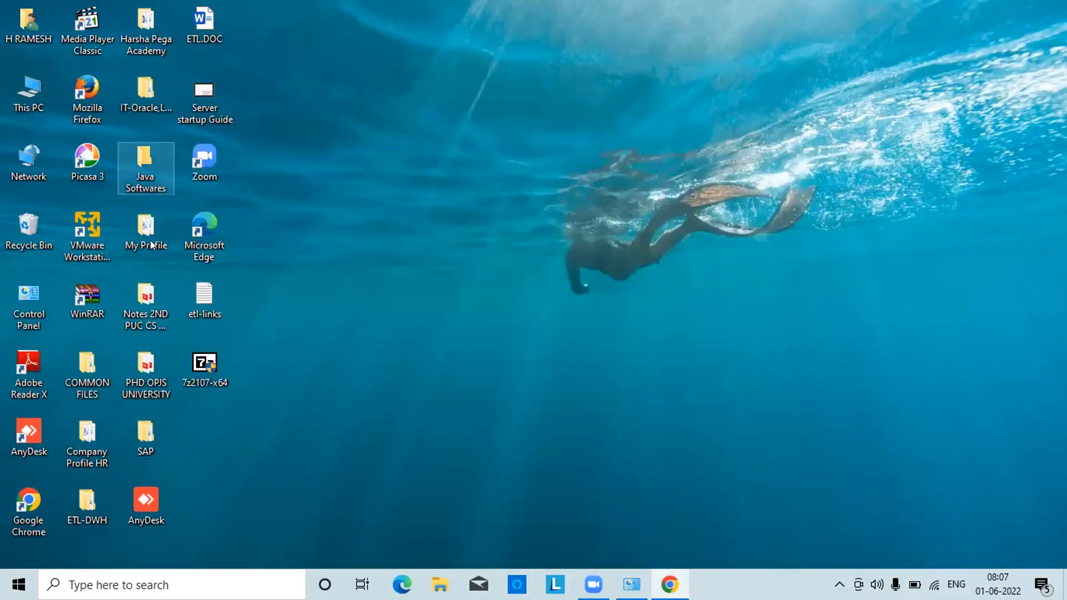
double_click(82, 502)
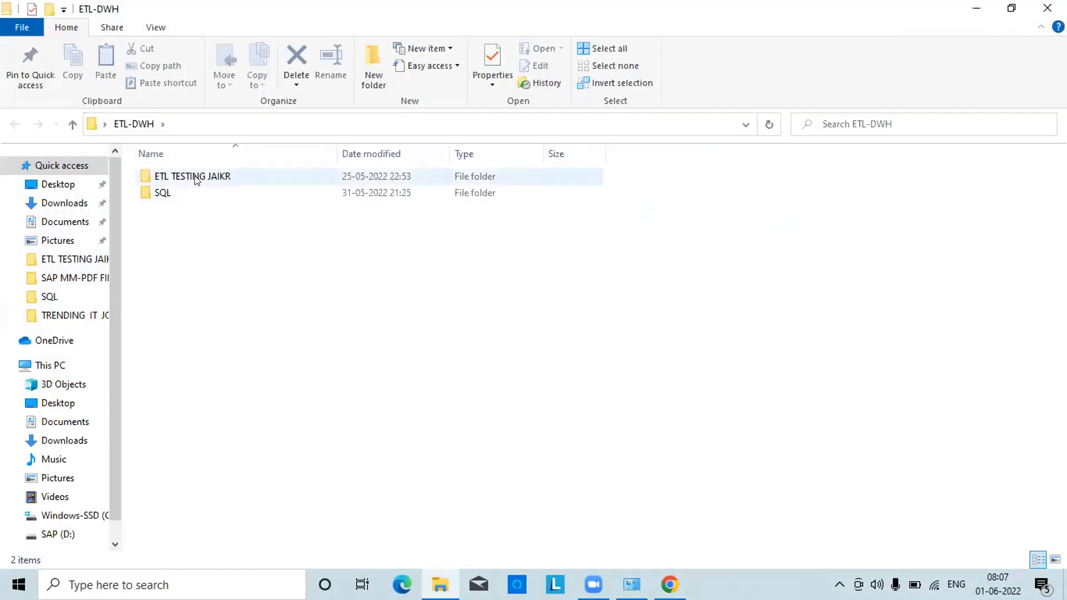
double_click(195, 178)
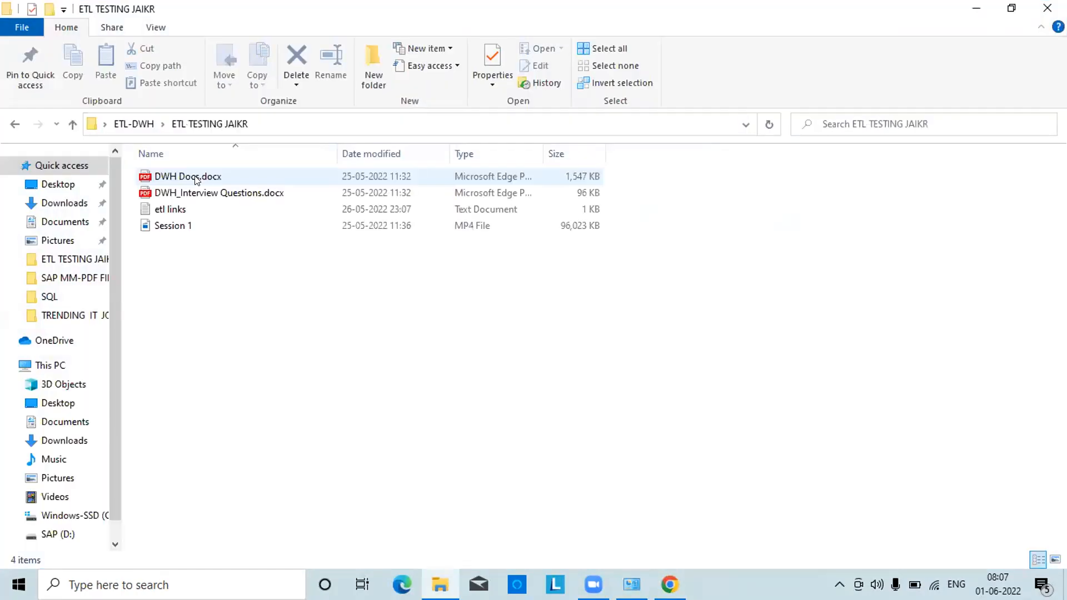
click(70, 122)
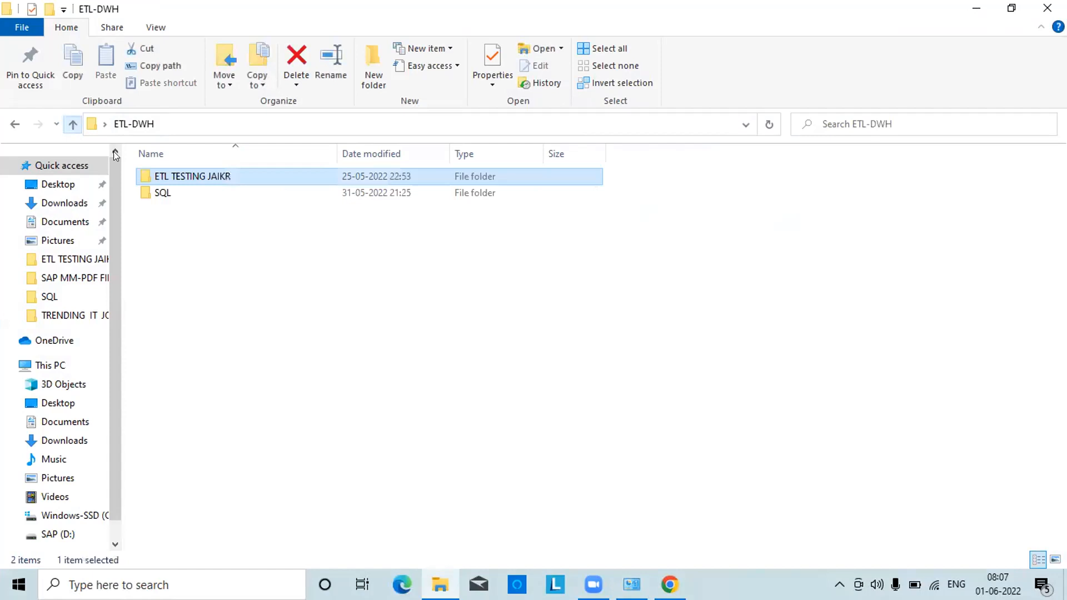
double_click(159, 194)
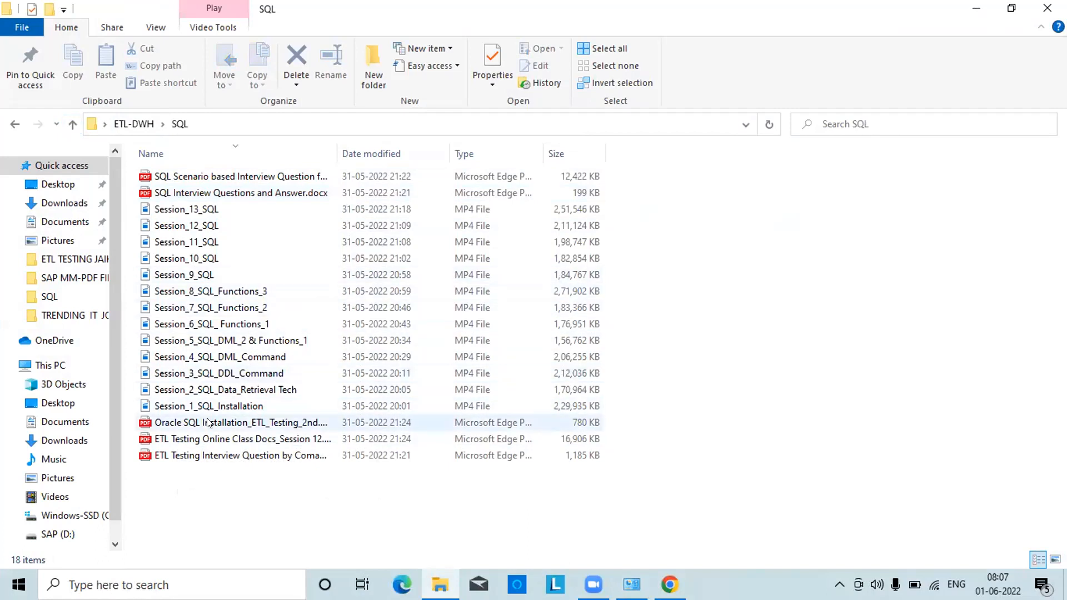
From the installation guide's link, request OracleXE112_Win64.zip for Windows x64 and accept the licence
double_click(226, 422)
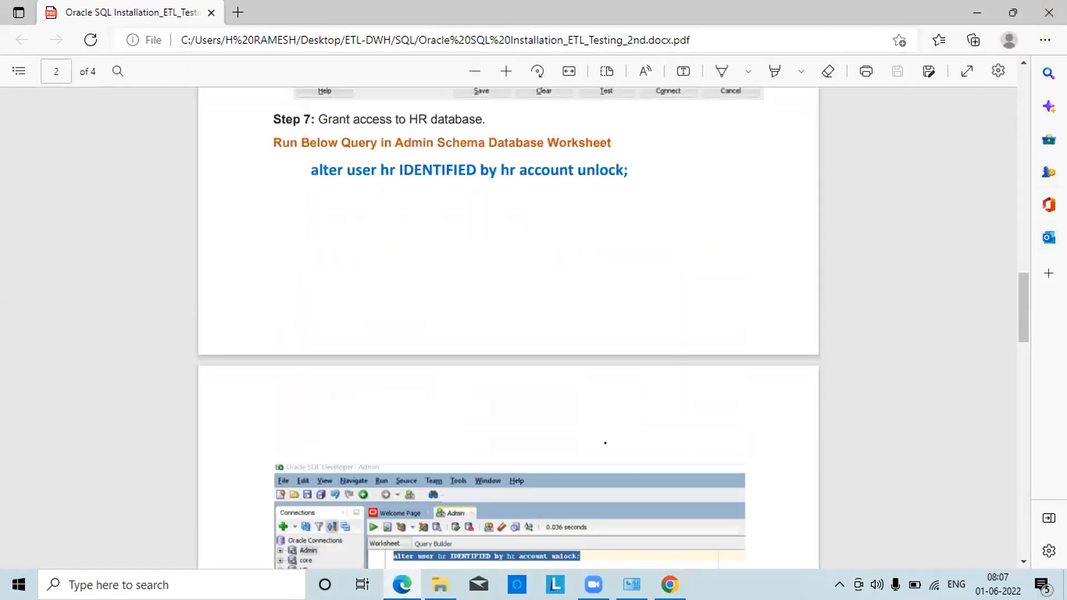
click(1024, 187)
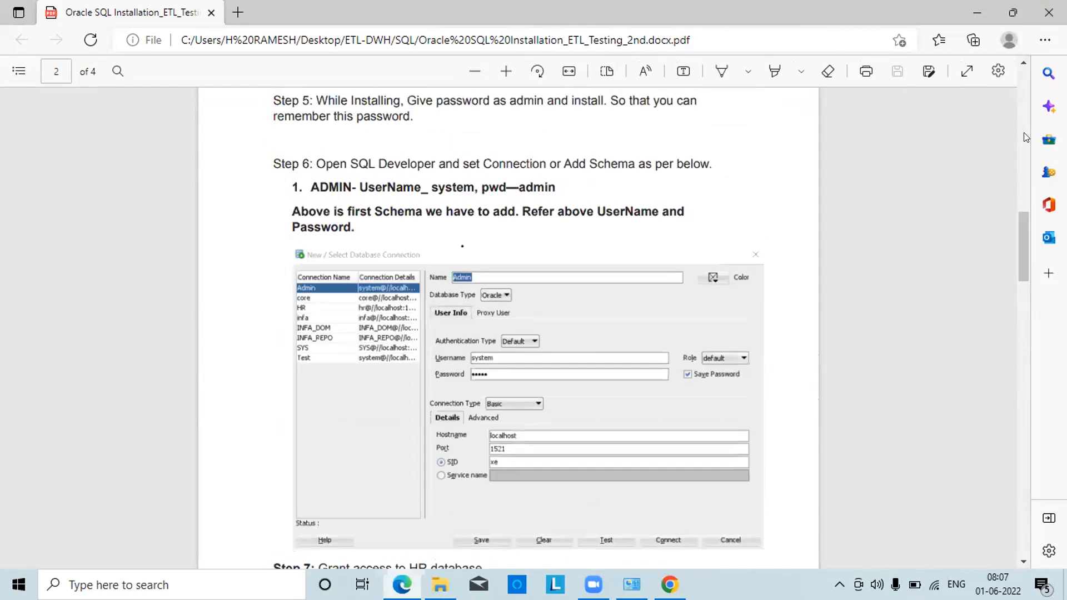
click(1019, 118)
click(1024, 79)
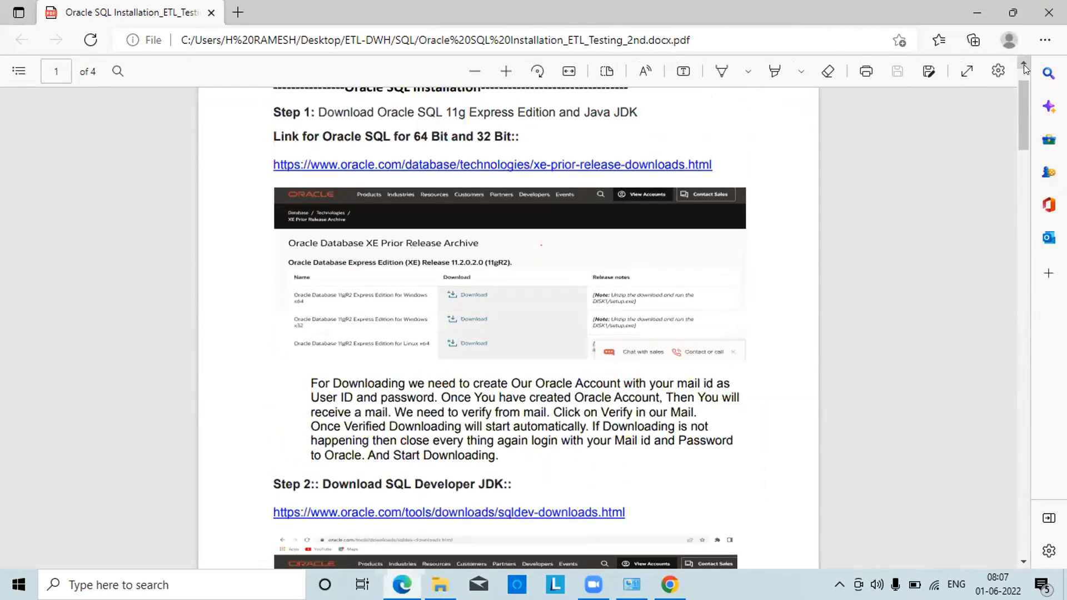
click(1024, 64)
click(567, 229)
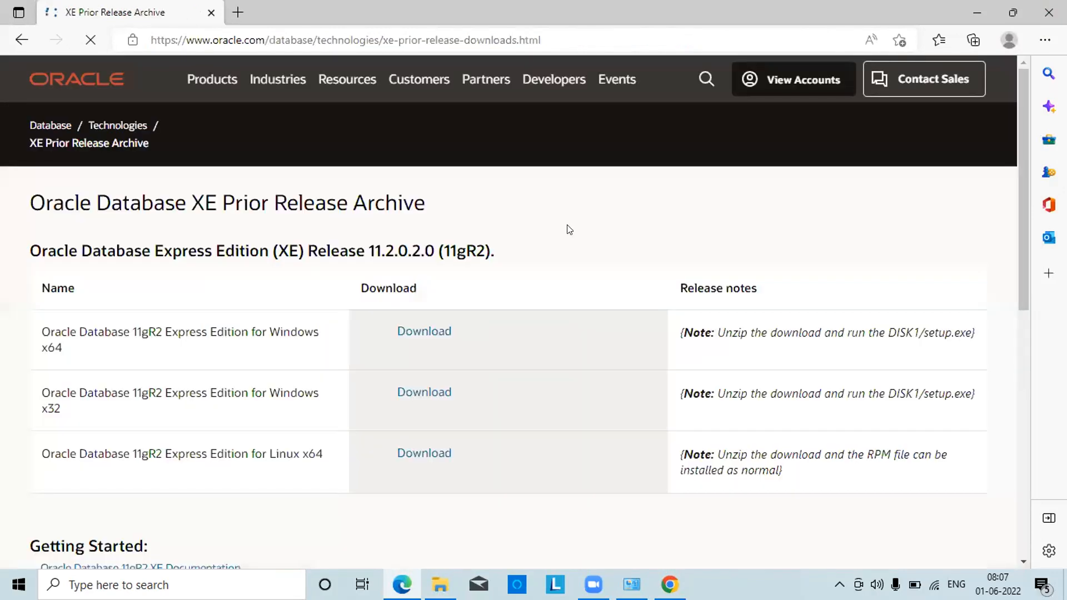
click(411, 337)
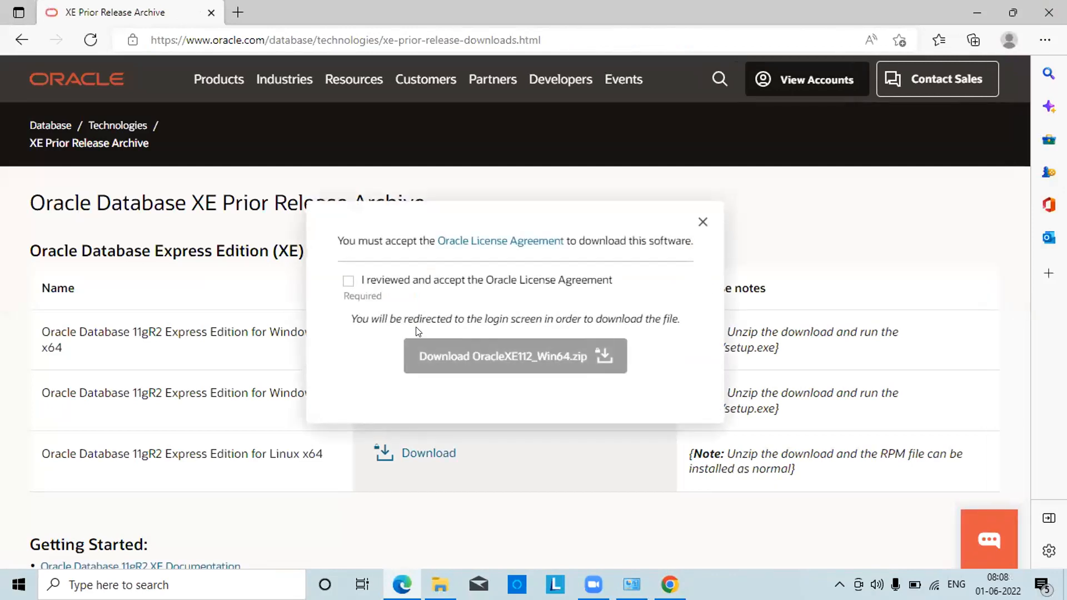
click(349, 280)
click(469, 356)
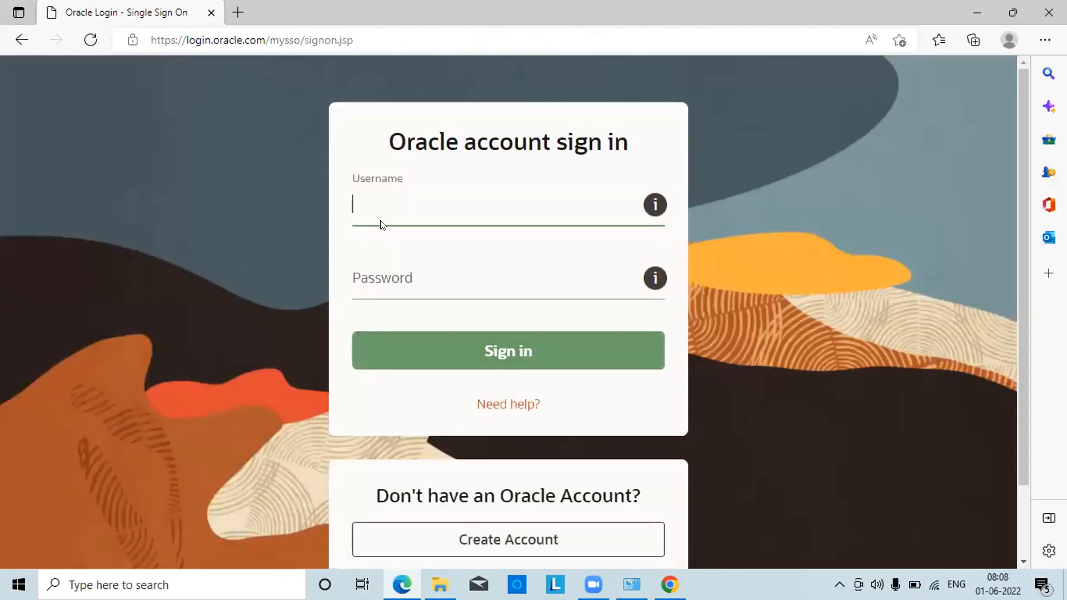
Try signing in to the Oracle account with a username and the account password
text(h)
key(BackSpace)
click(395, 274)
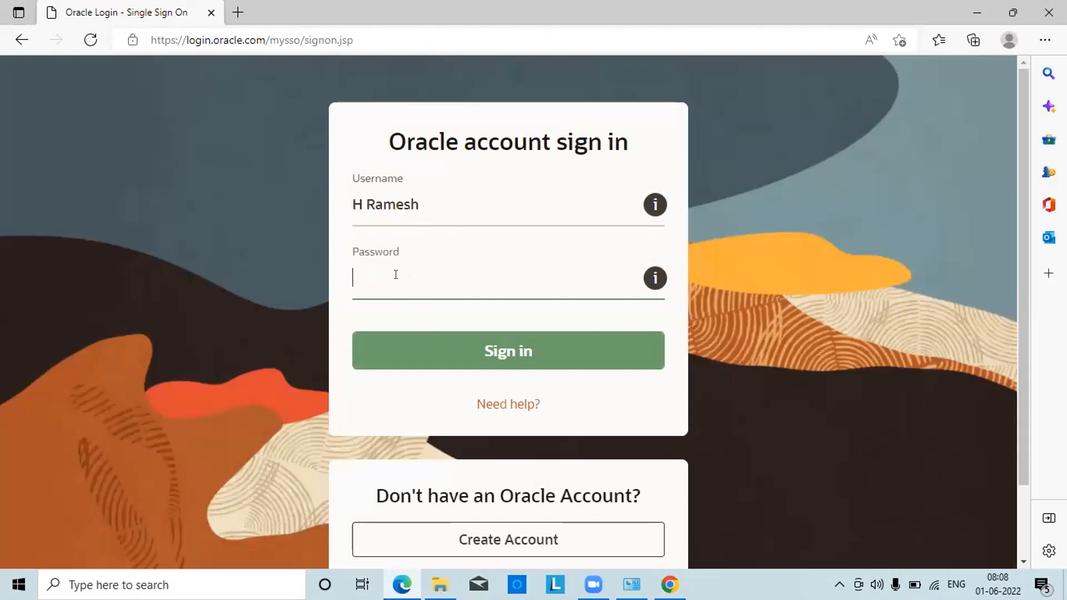
text(***********)
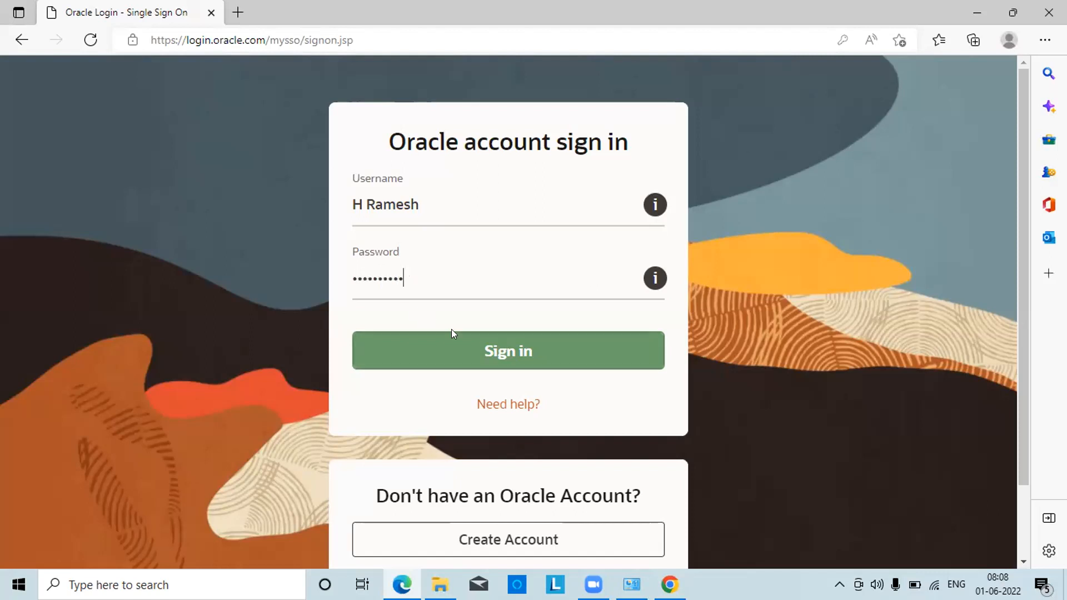
click(467, 357)
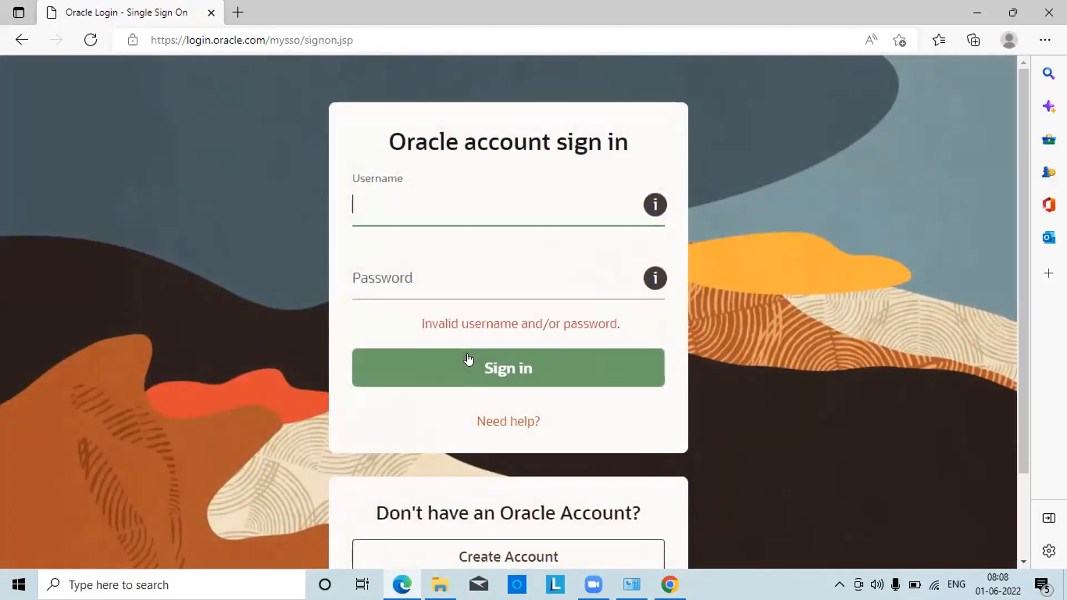
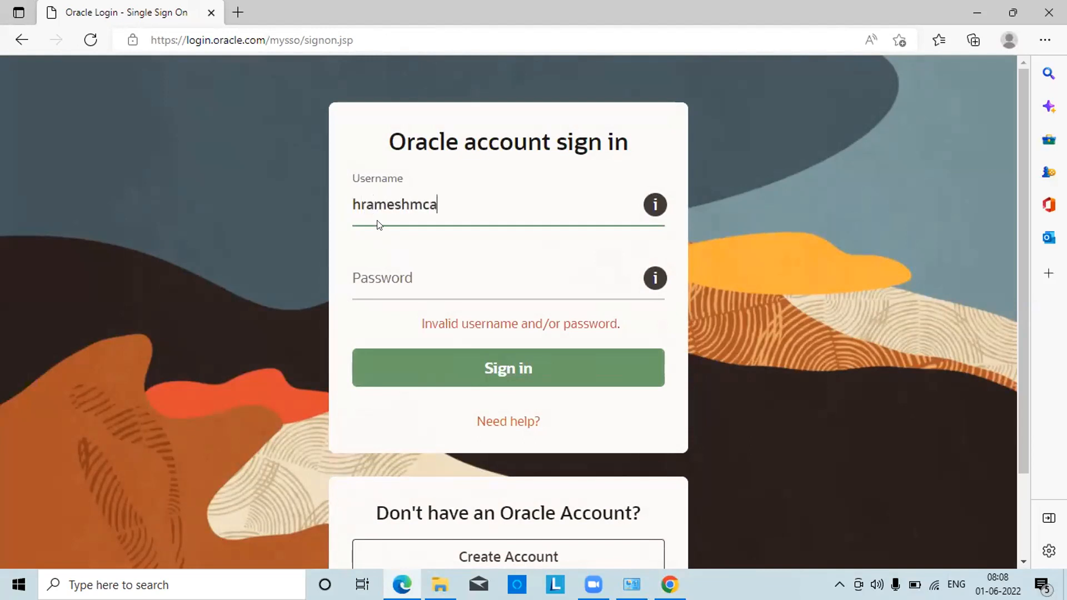
Retry sign-in with the account e-mail address and password, starting the XE download
click(369, 273)
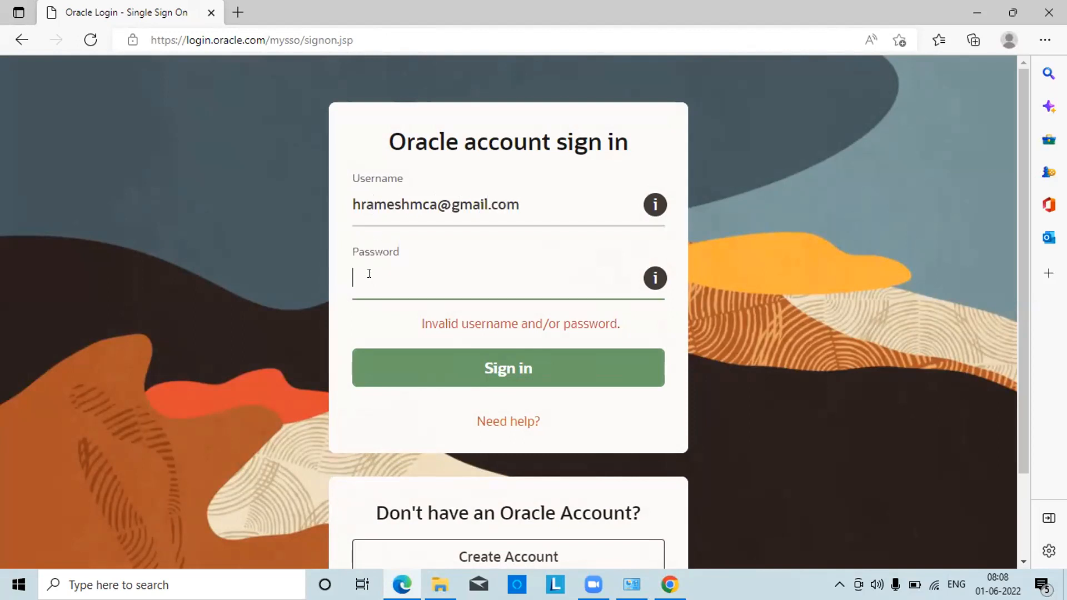
text(•)
key(BackSpace)
text(••••••••••)
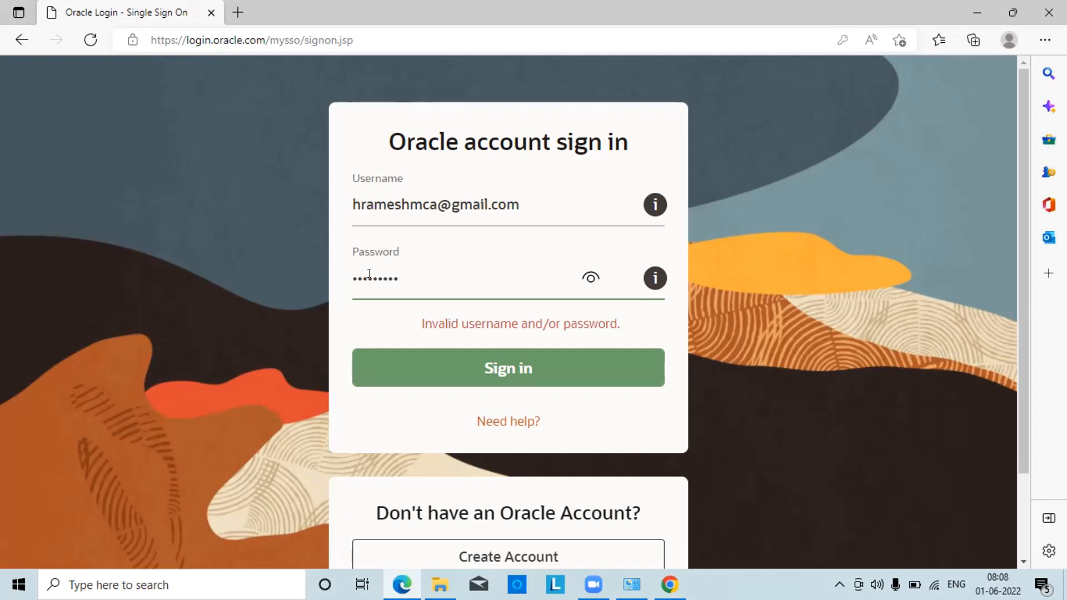
text(•)
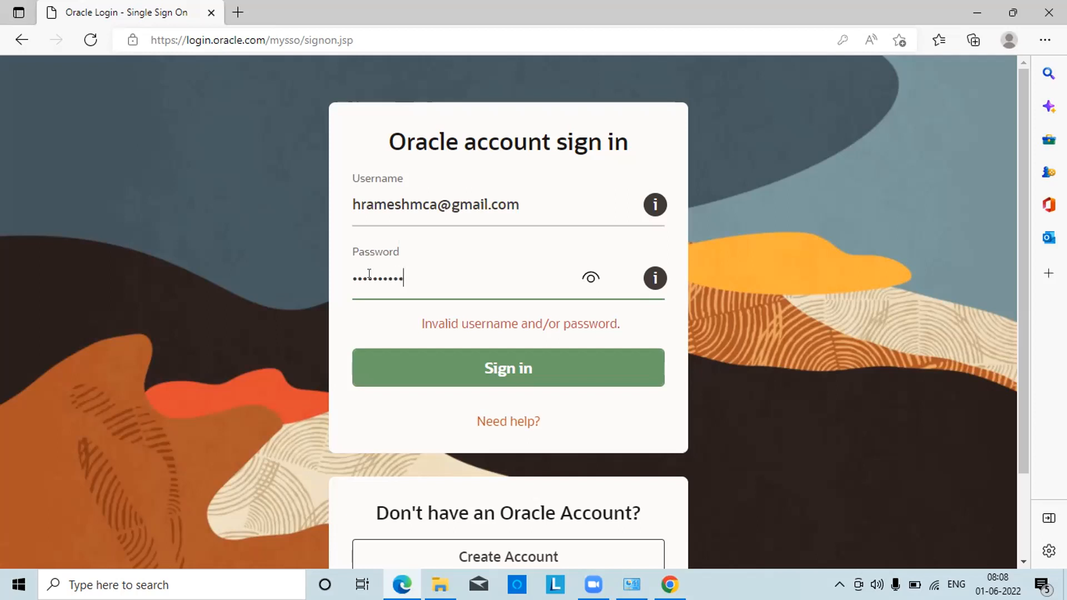
click(454, 366)
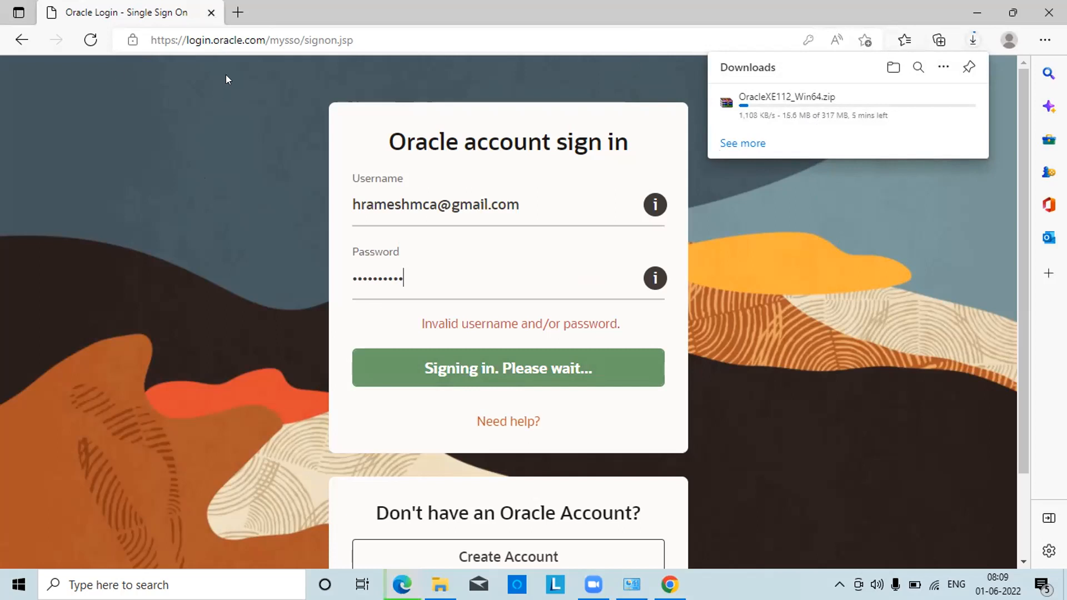
Via the guide's link, accept the licence for sqldeveloper-21.4.3.063.0100-x64.zip (Windows 64-bit with JDK 8)
click(977, 8)
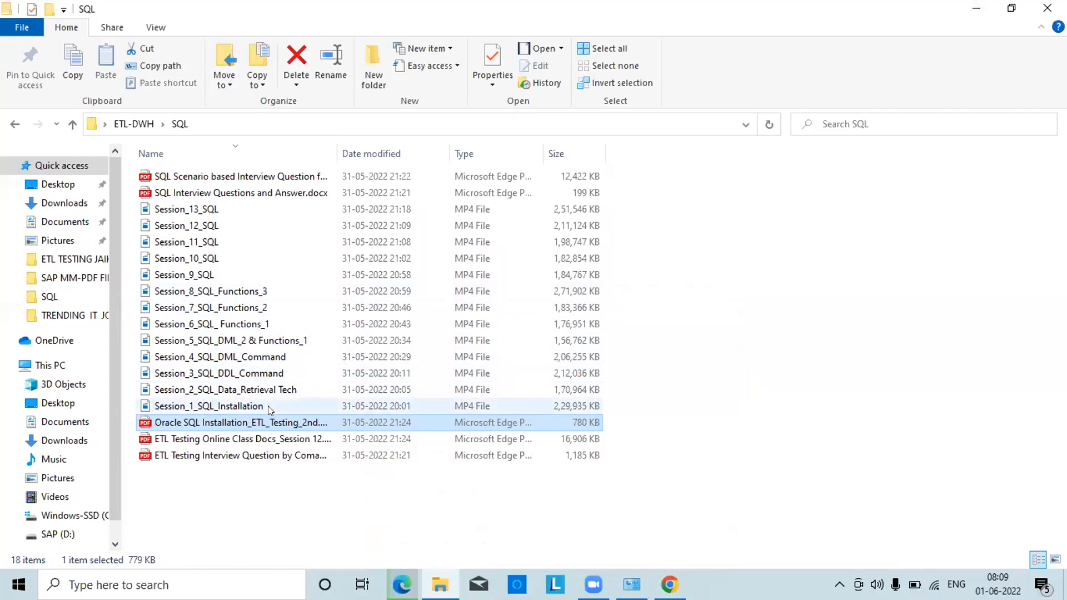
double_click(274, 423)
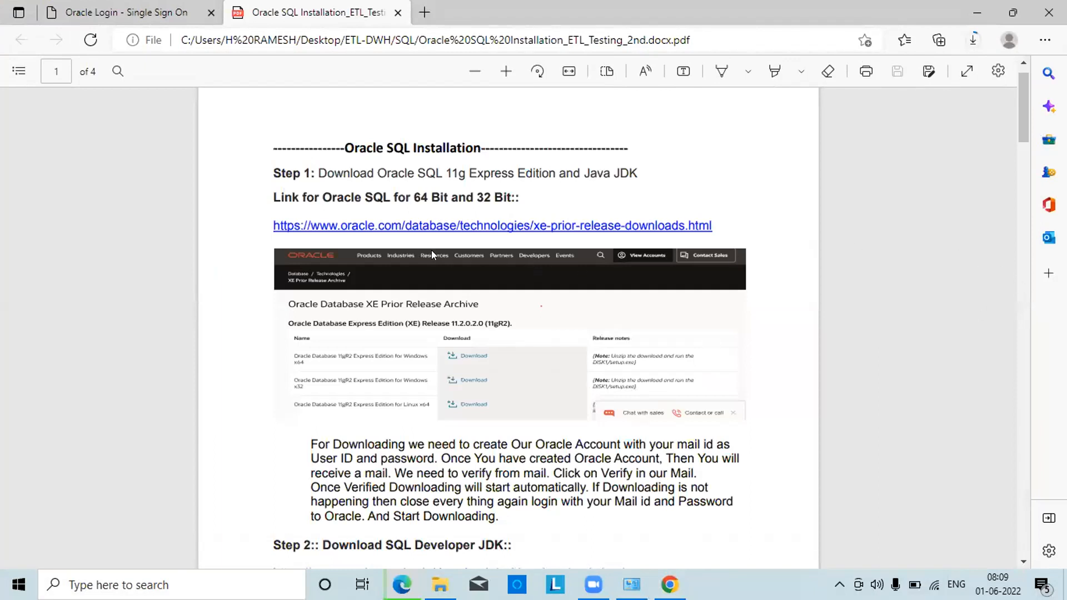
scroll(1023, 295, down, 8)
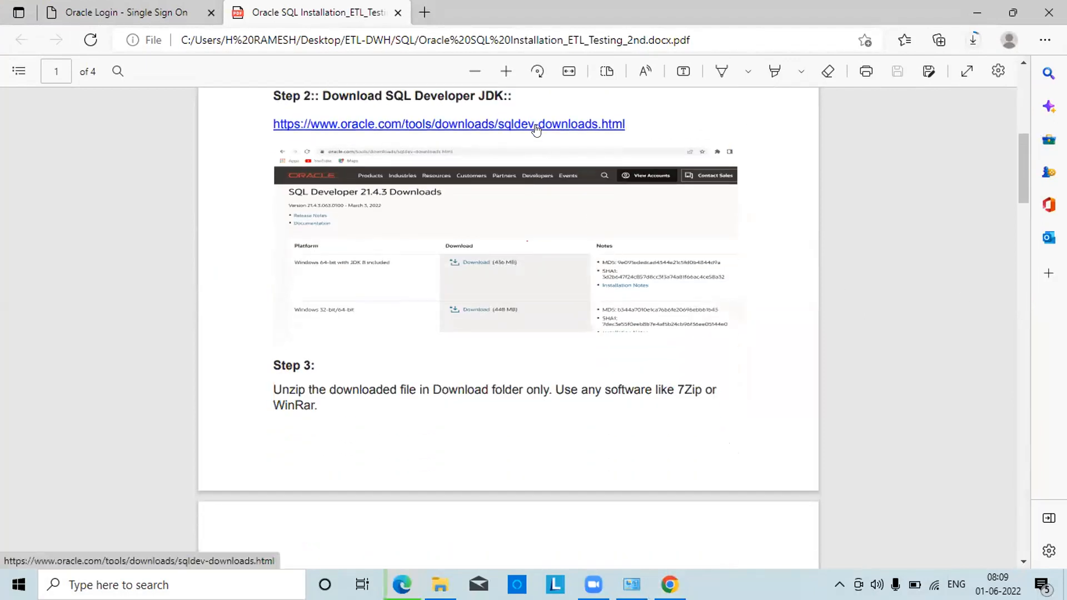
click(537, 127)
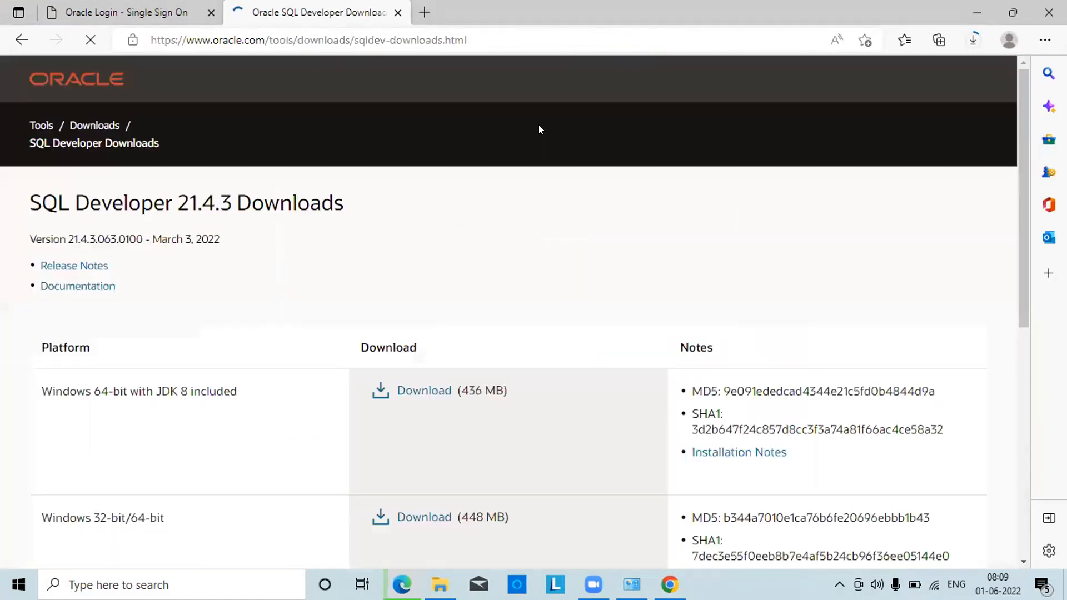
right_click(538, 125)
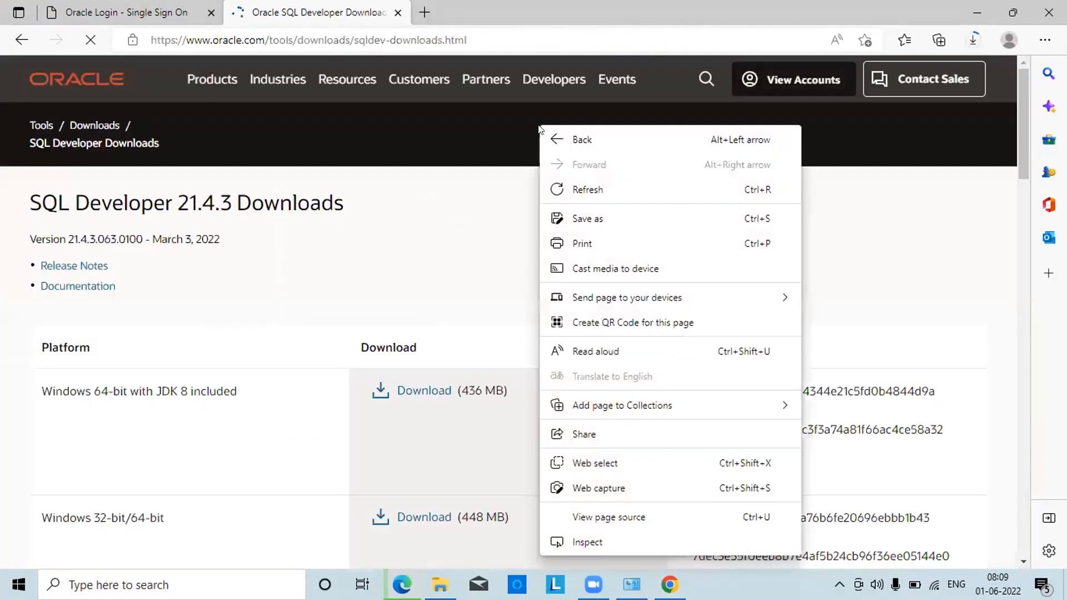
click(1001, 222)
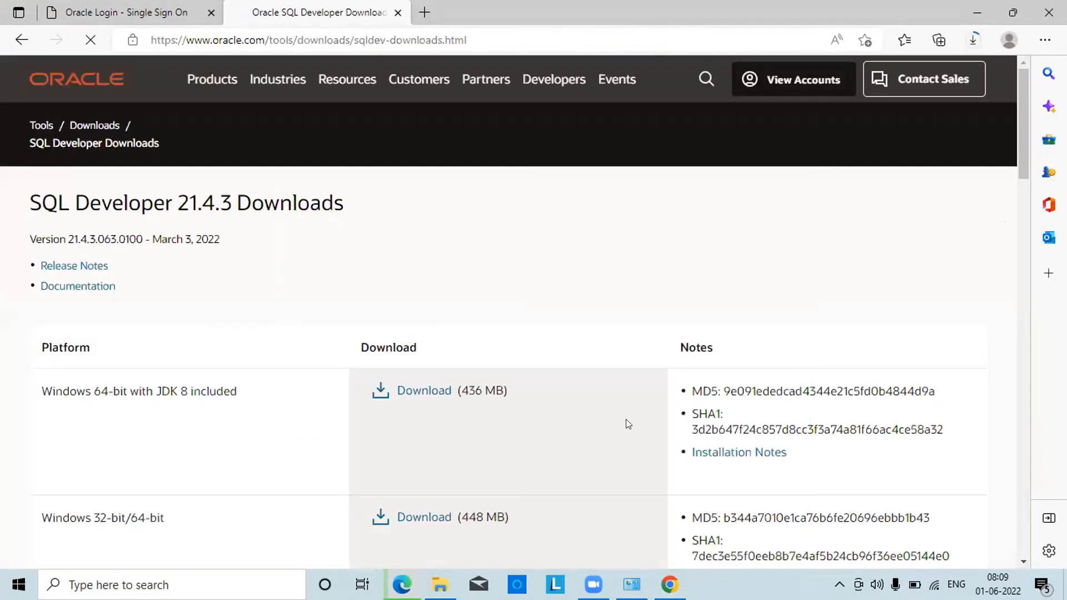
click(412, 391)
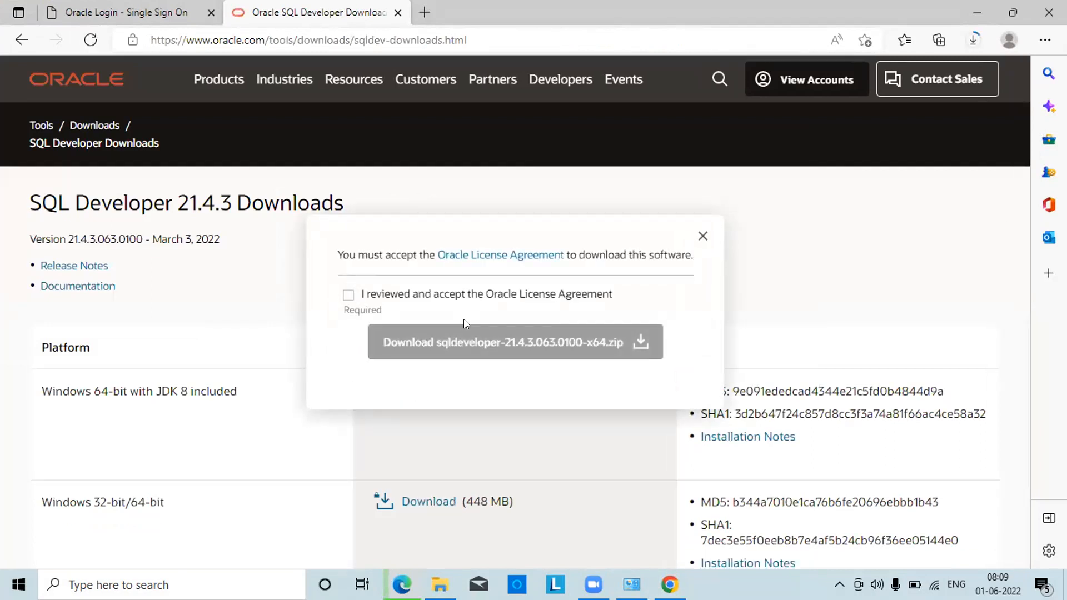
click(349, 295)
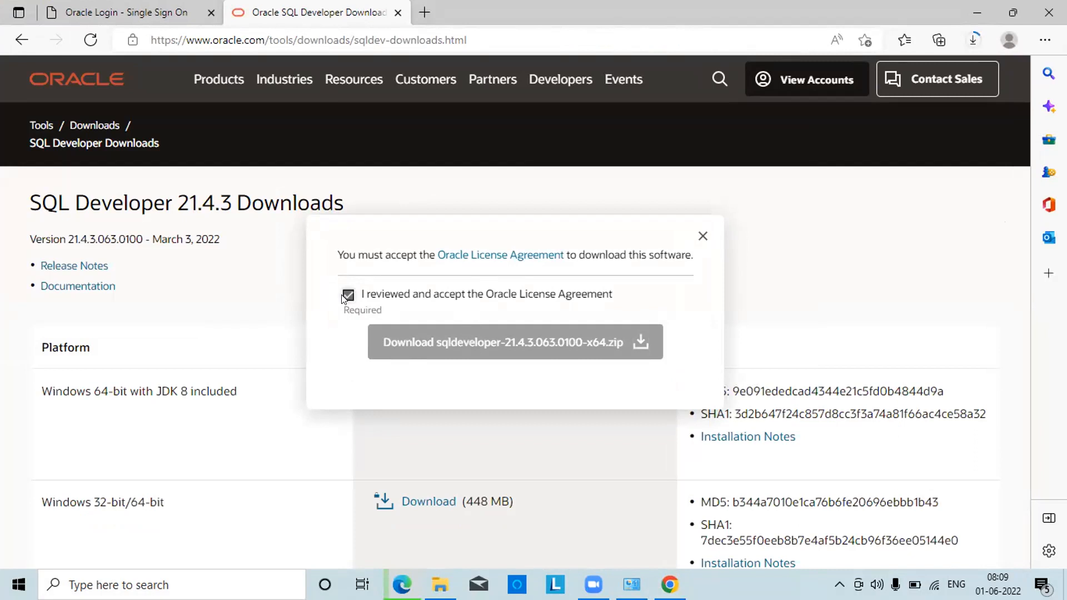
click(432, 337)
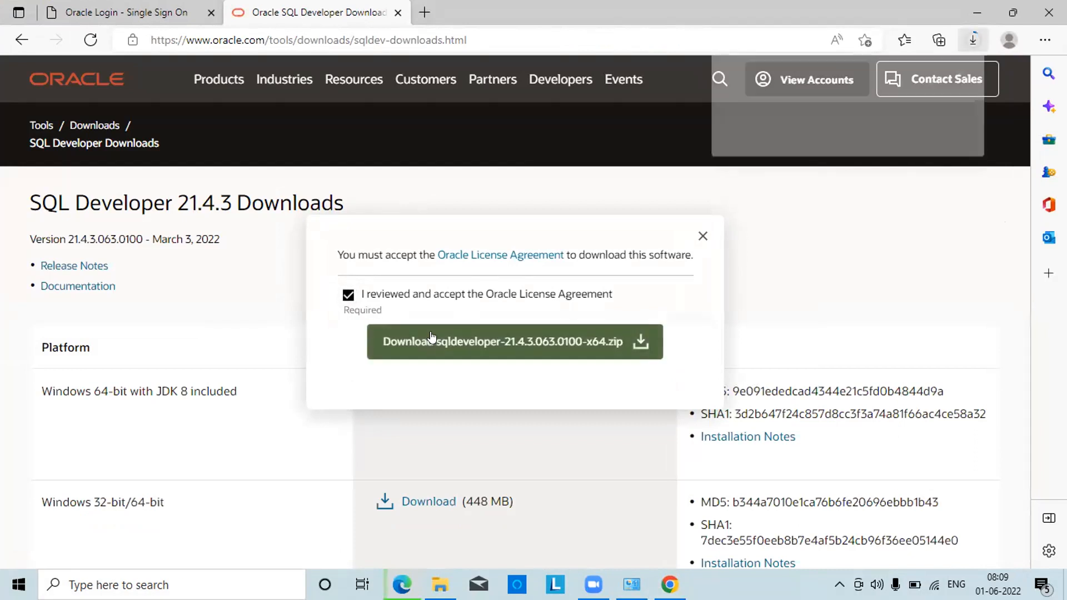
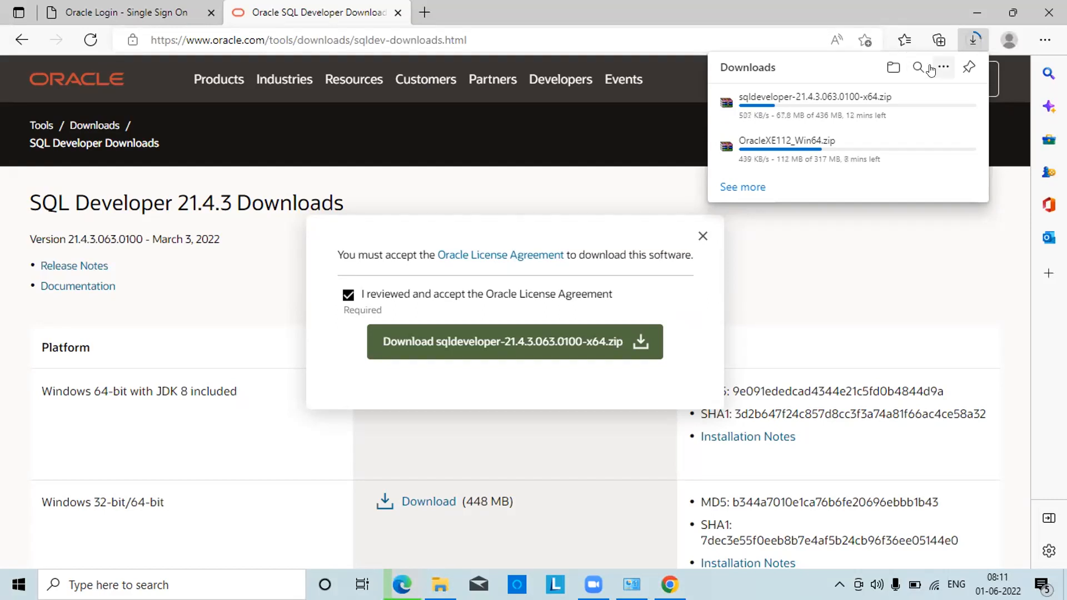
Cycle through the open windows, then go to the Gmail message sharing the Oracle SQL_Recordings folder
mouse_move(927, 107)
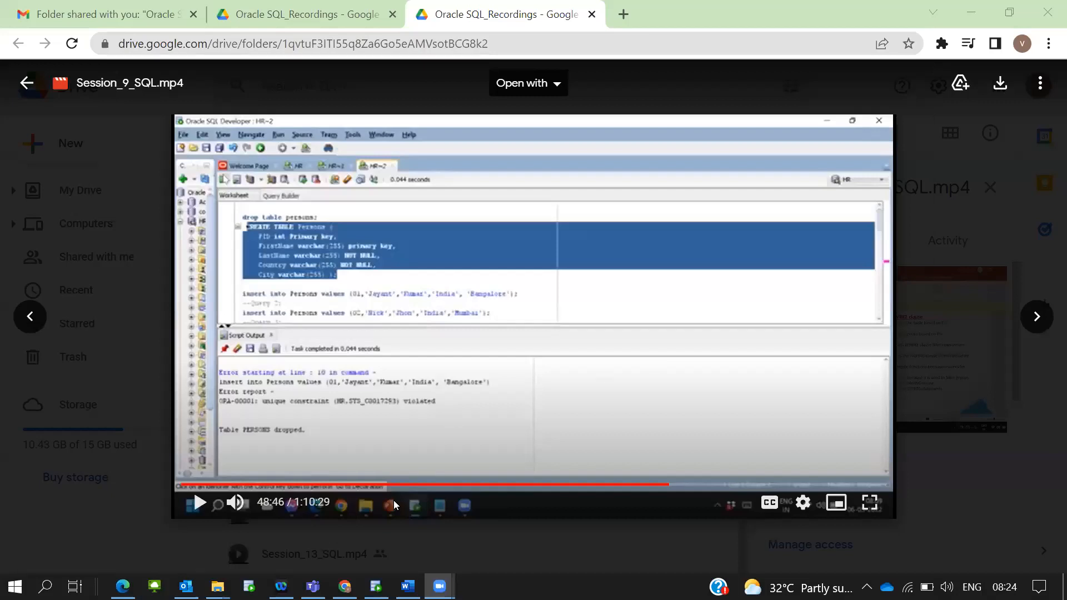
key(alt+Tab)
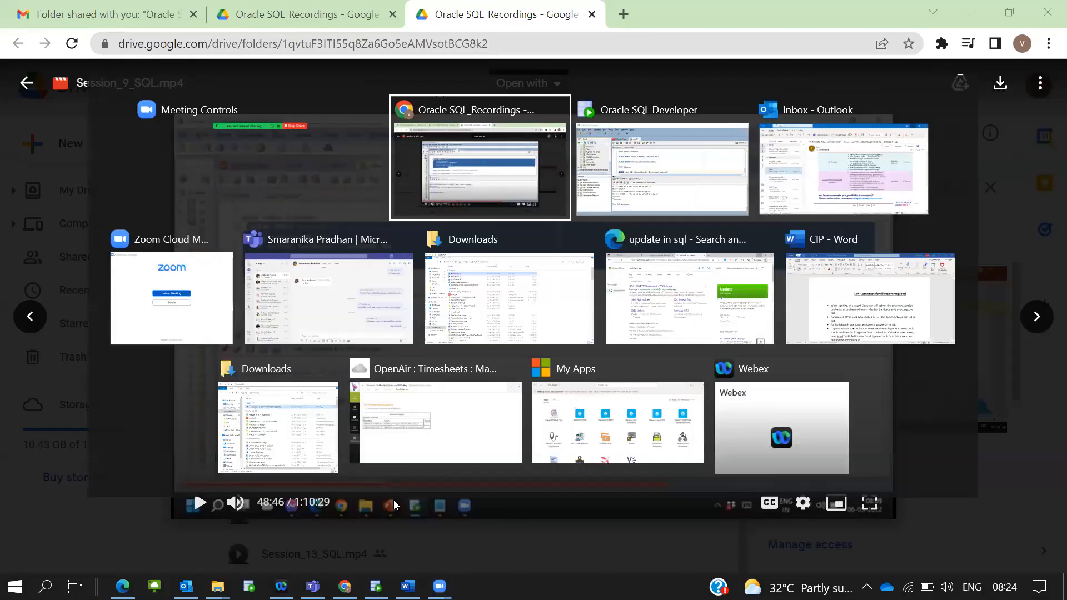
key(alt+Tab)
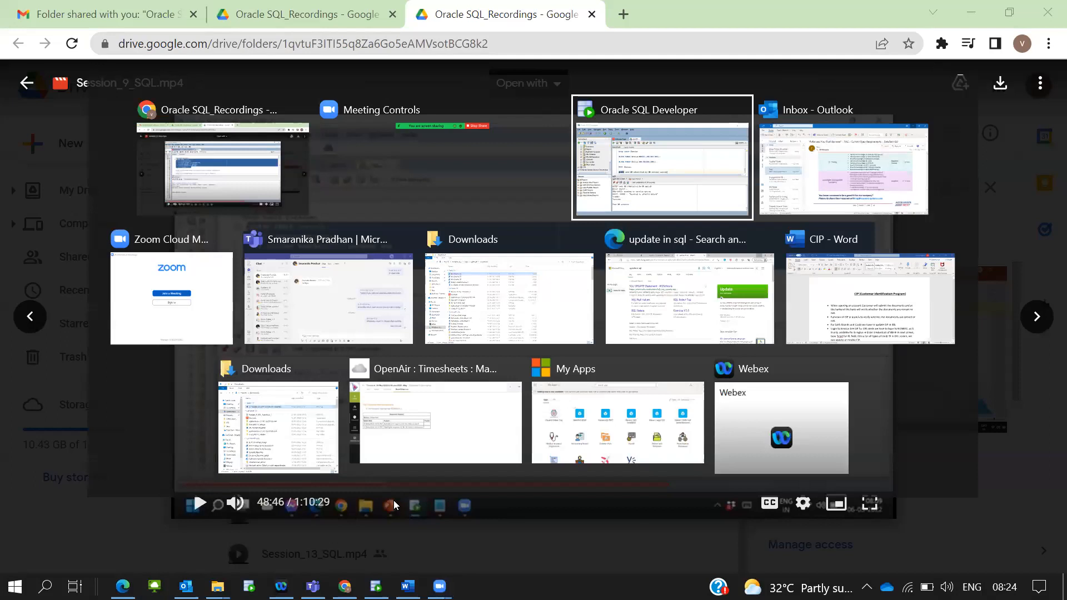
key(alt+shift+Tab)
key(alt+shift+Tab)
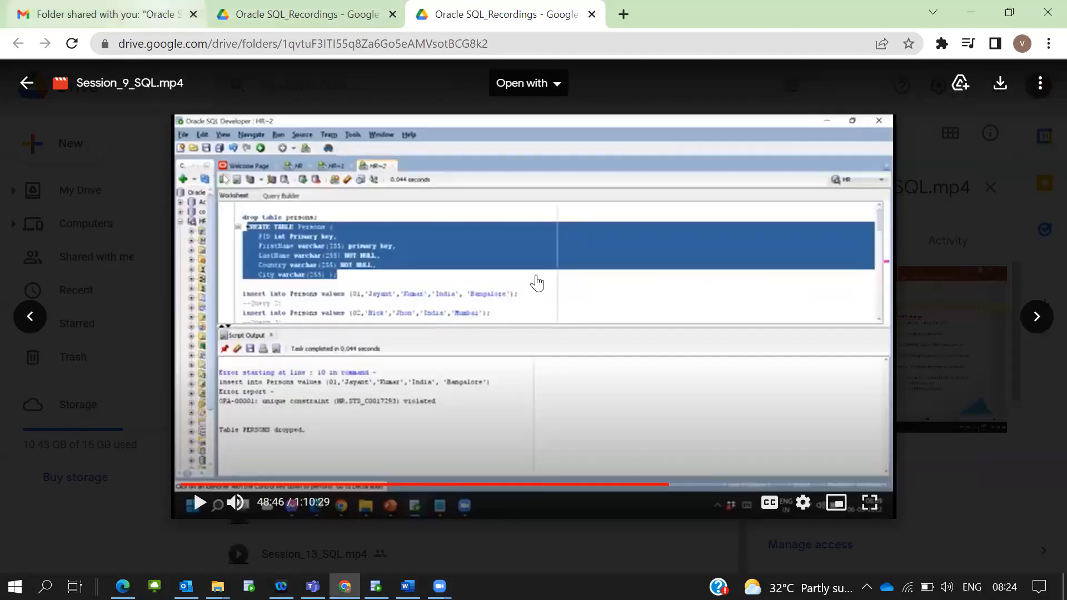
key(ctrl+1)
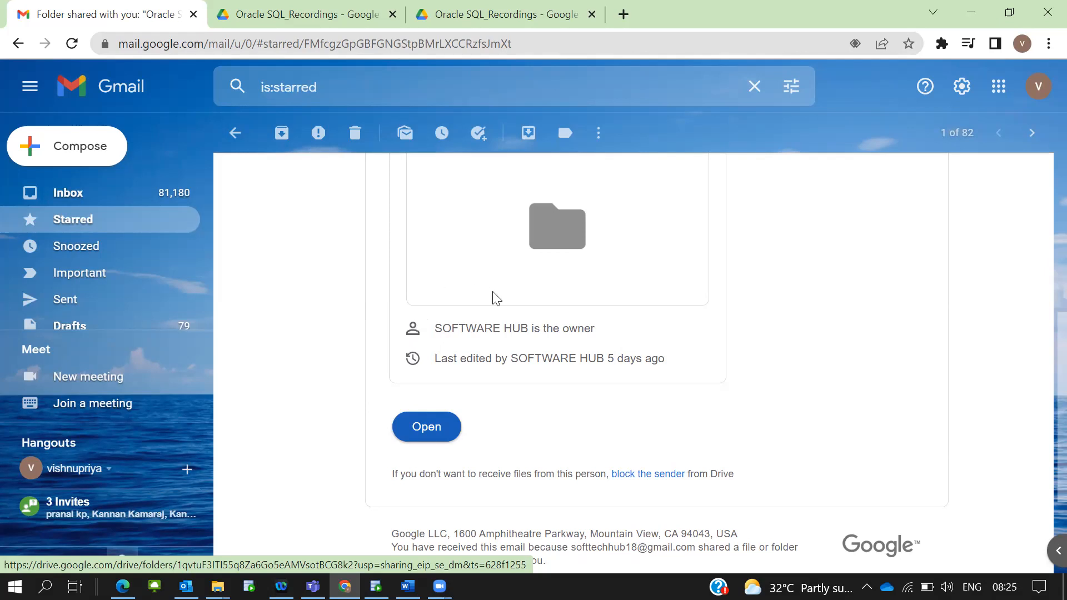
Open the Oracle SQL_Recordings folder from the email, then go up to Drive's Shared with me list
click(421, 427)
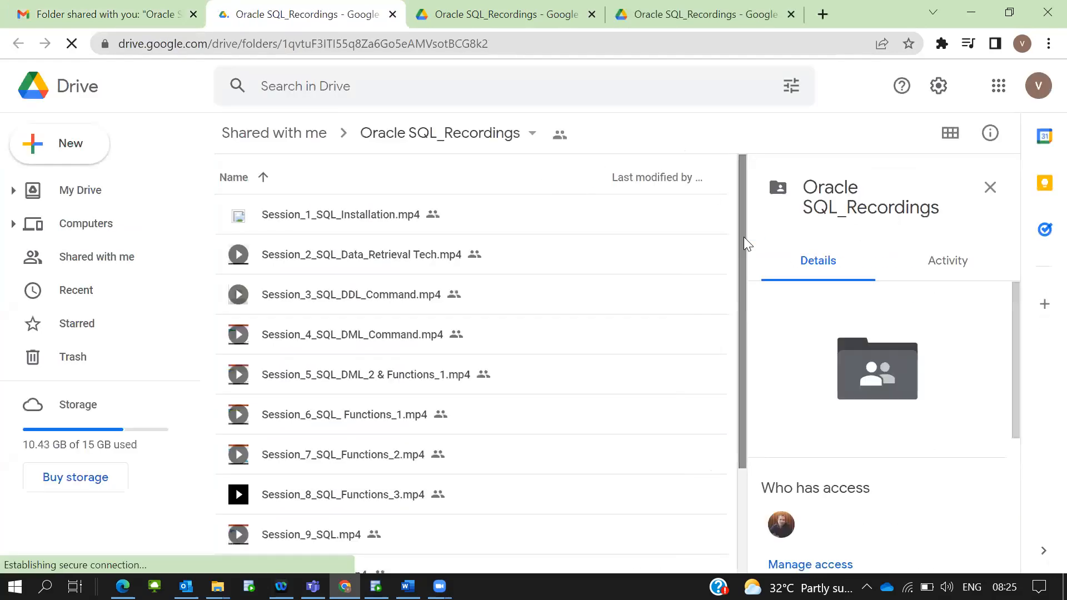
click(111, 11)
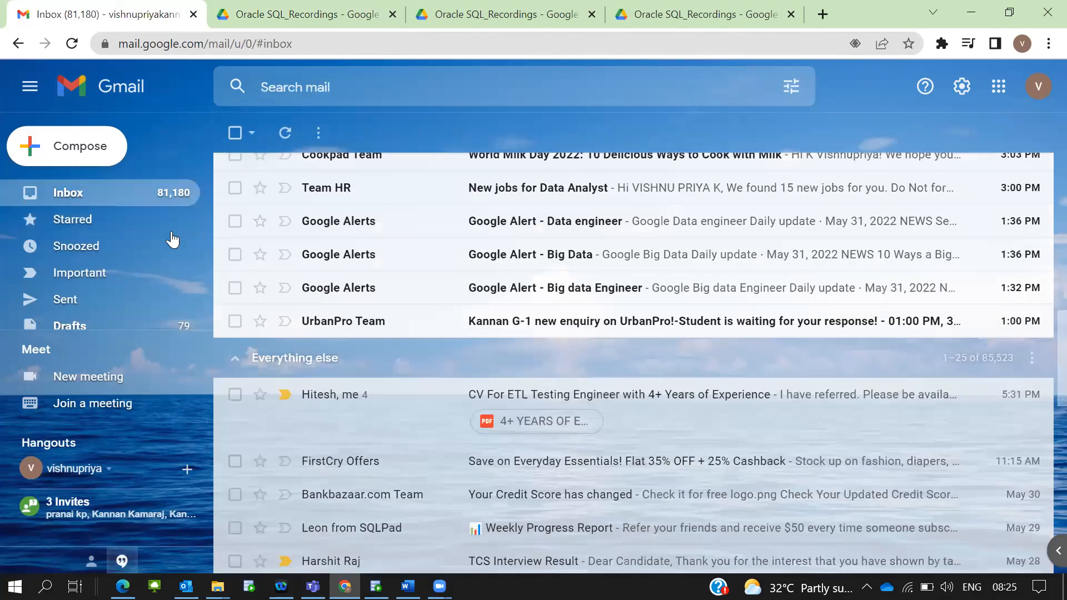
key(ctrl+Tab)
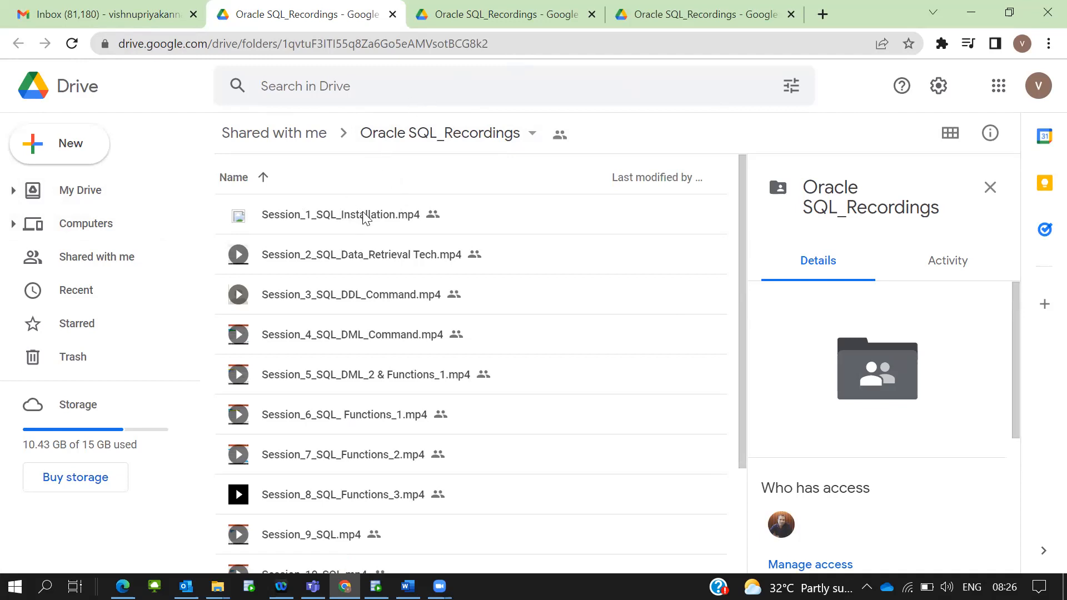
click(267, 133)
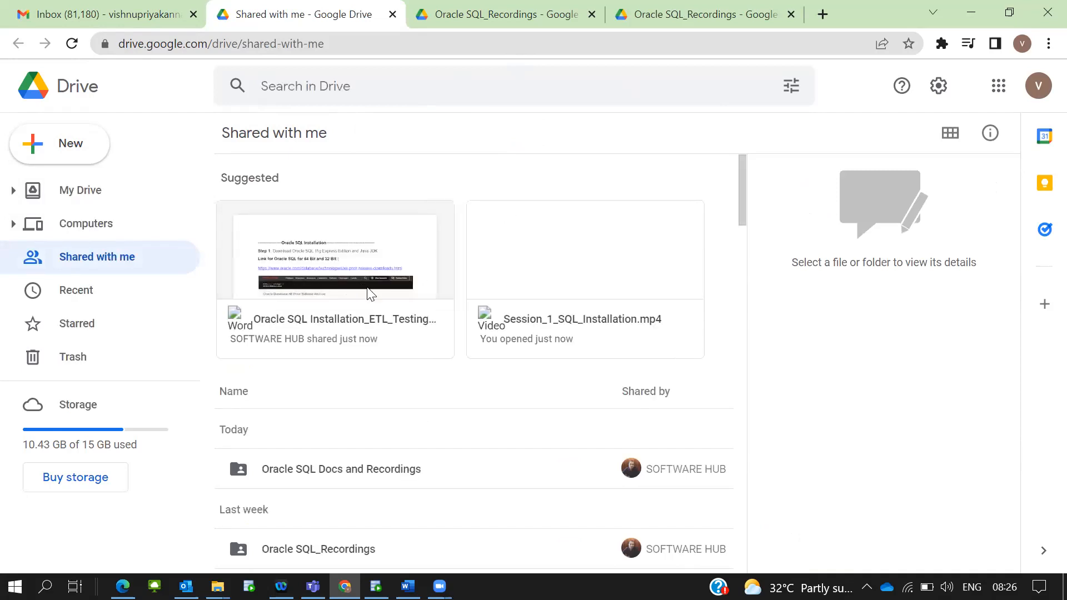
Open the Oracle SQL Installation_ETL_Testing_2nd guide, scroll to Step 6, then return to SQL Developer
click(361, 329)
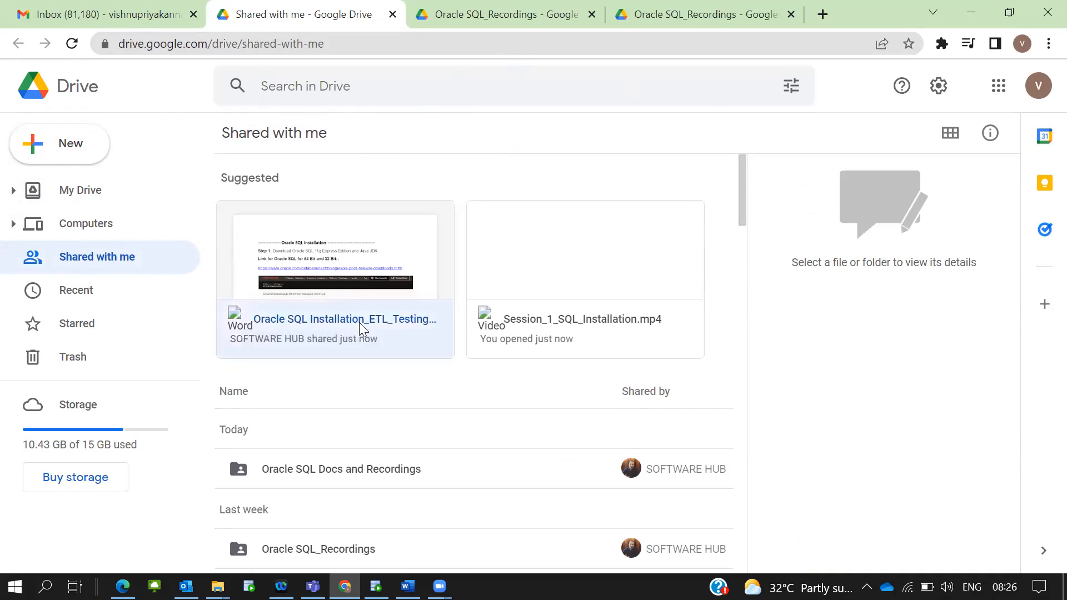
double_click(359, 322)
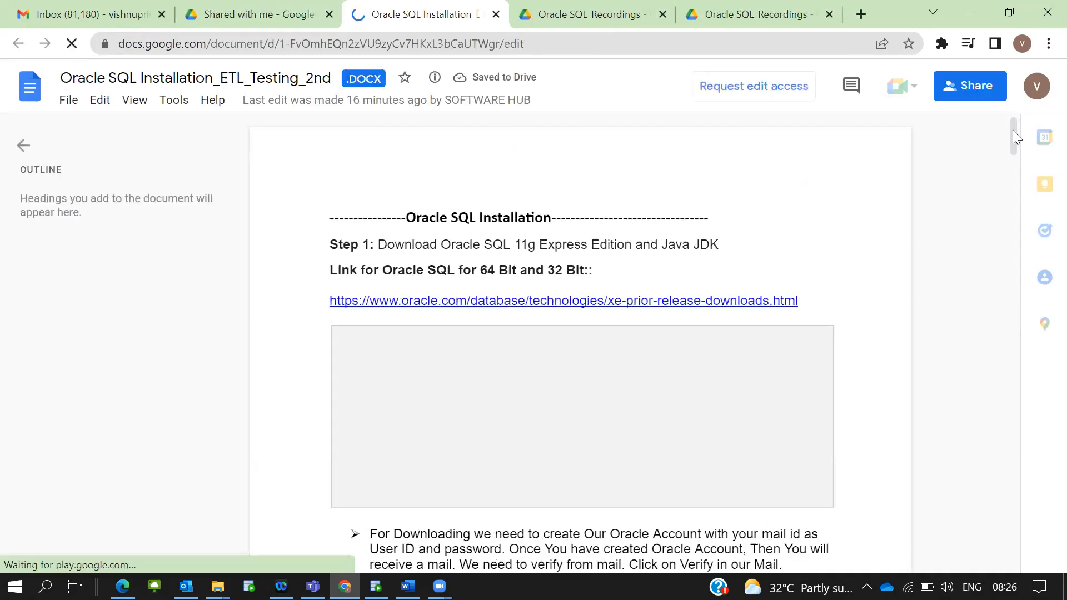
drag(1014, 245, 1016, 291)
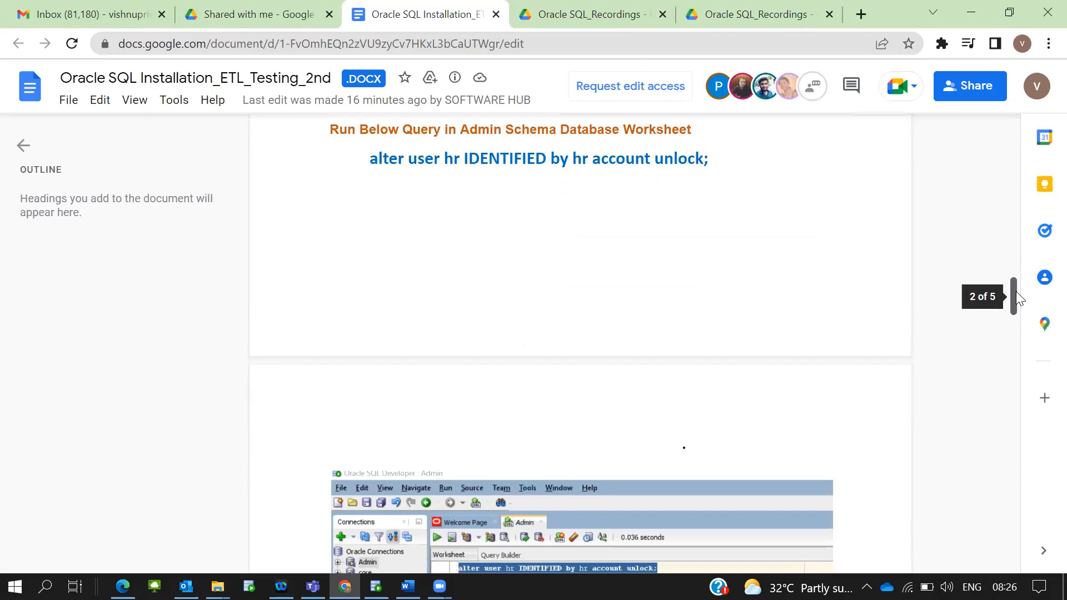
drag(1015, 291, 1010, 244)
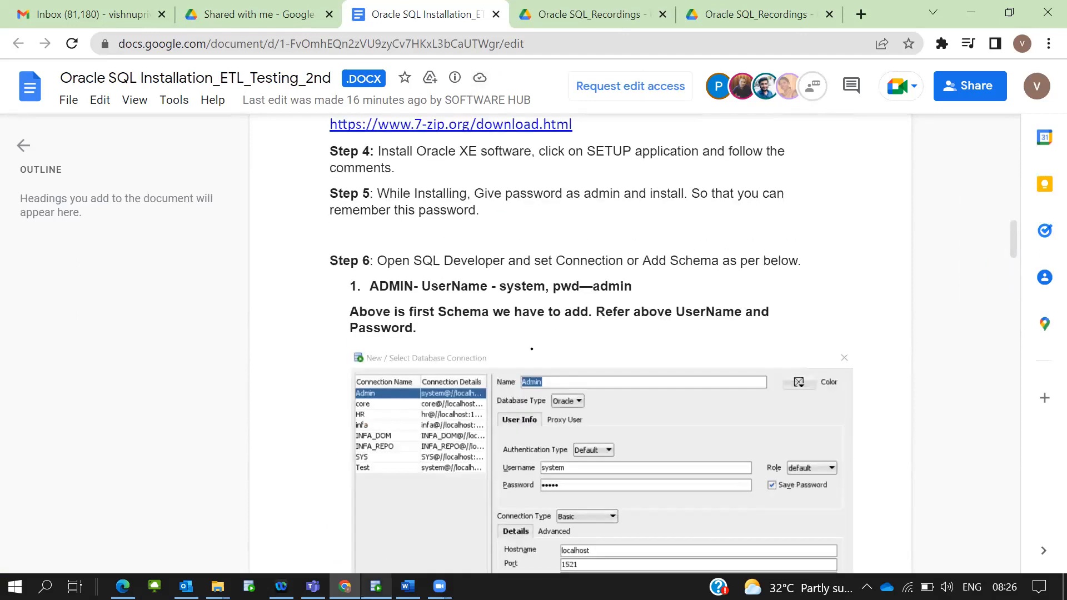
click(375, 587)
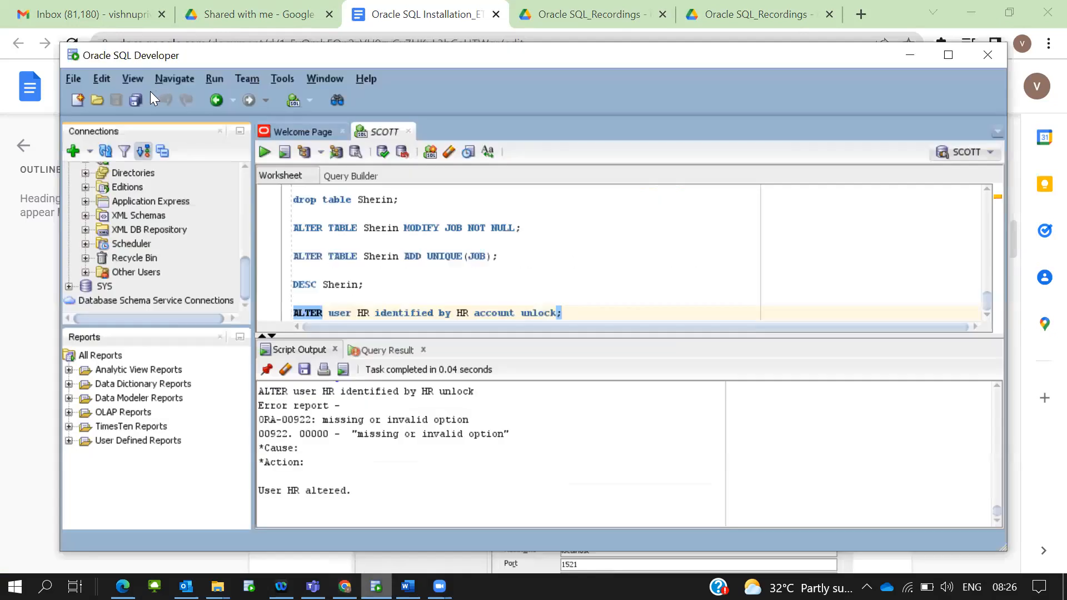
click(85, 79)
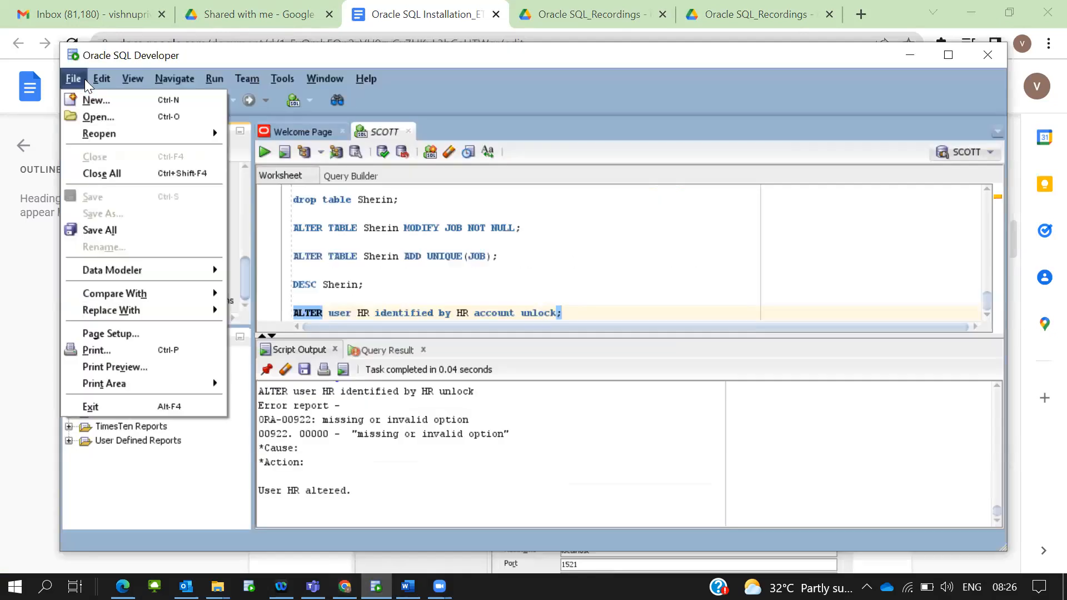
click(338, 54)
click(65, 151)
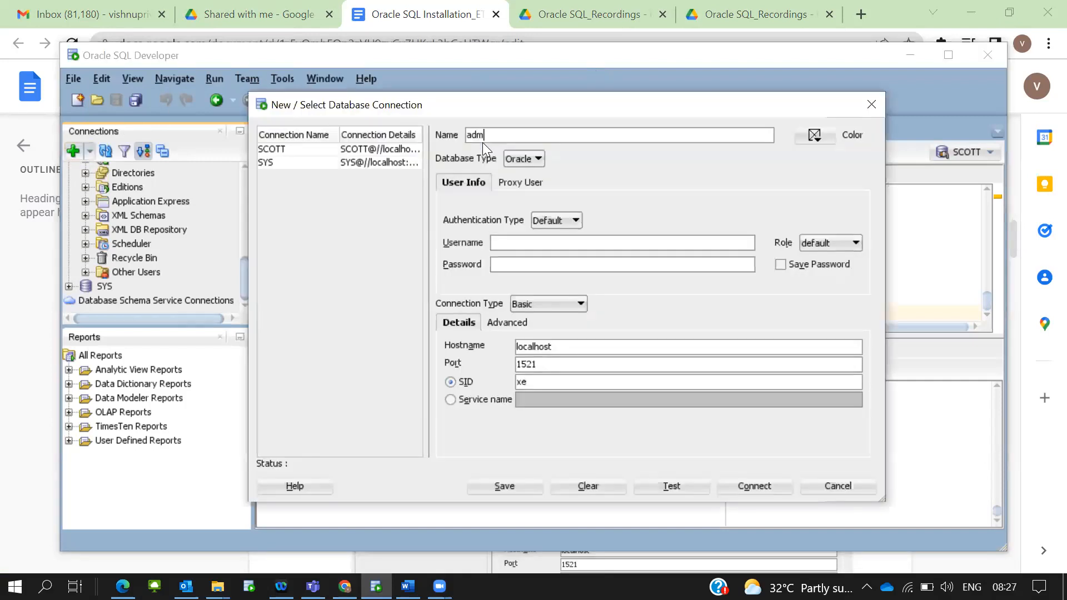
click(504, 243)
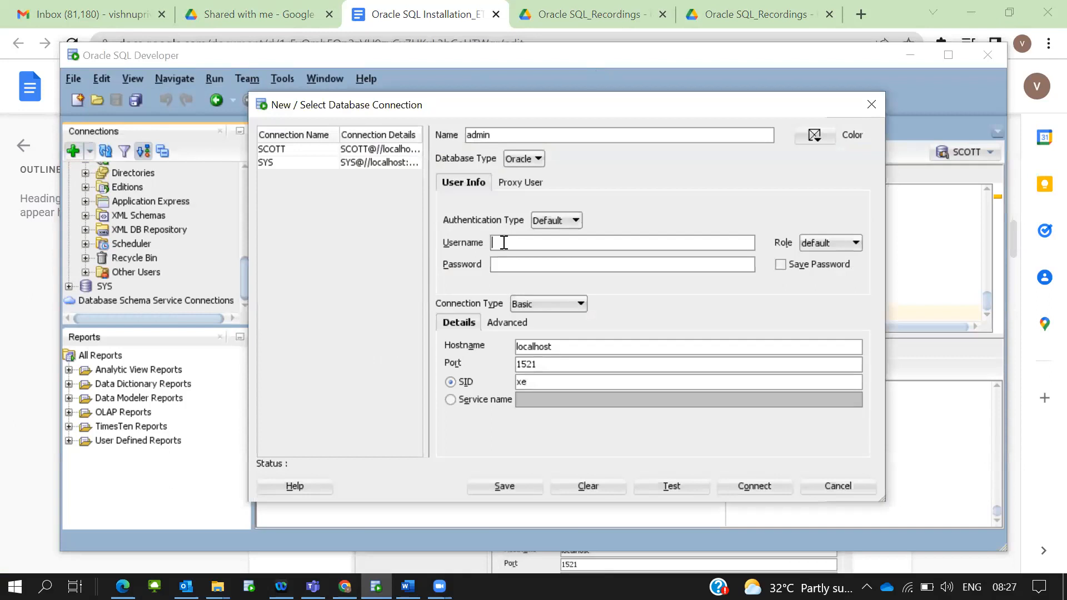
click(856, 113)
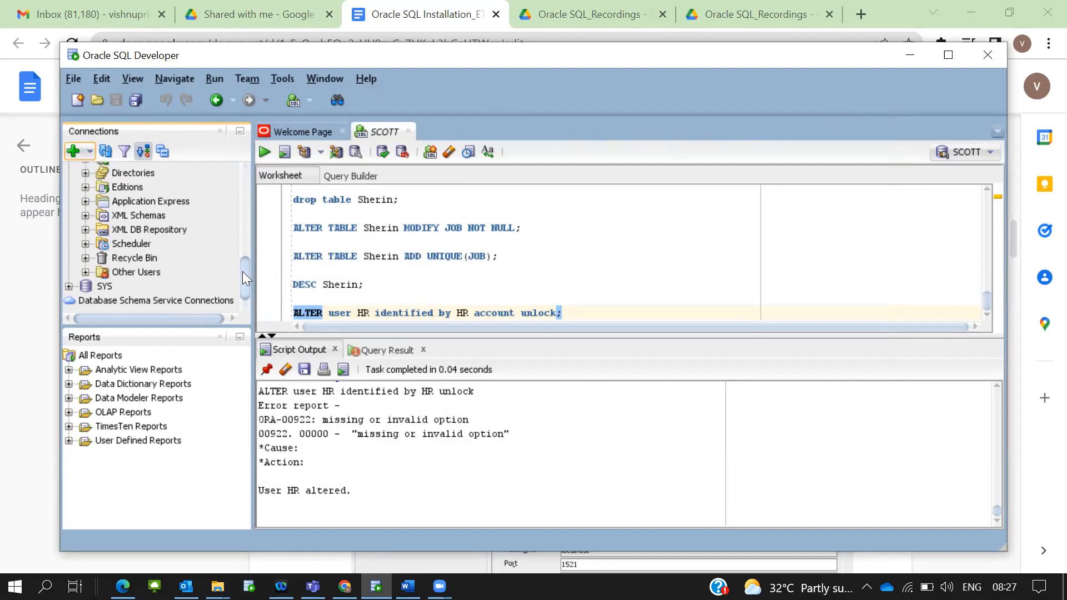
Scroll the Connections panel and collapse the SCOTT connection's object tree
drag(243, 271, 232, 166)
scroll(167, 239, down, 8)
drag(249, 278, 243, 196)
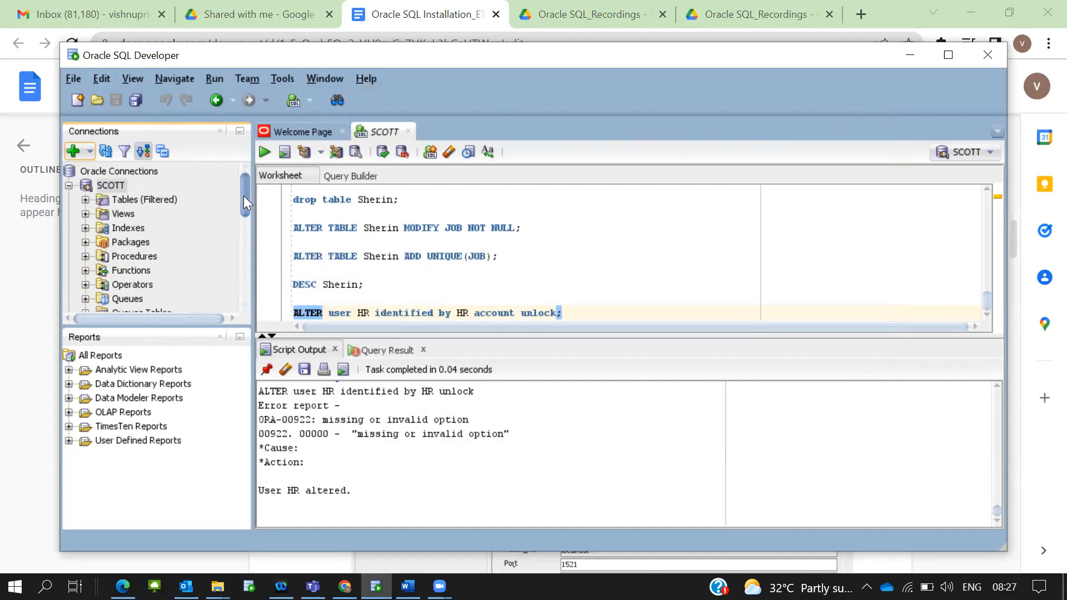
click(66, 186)
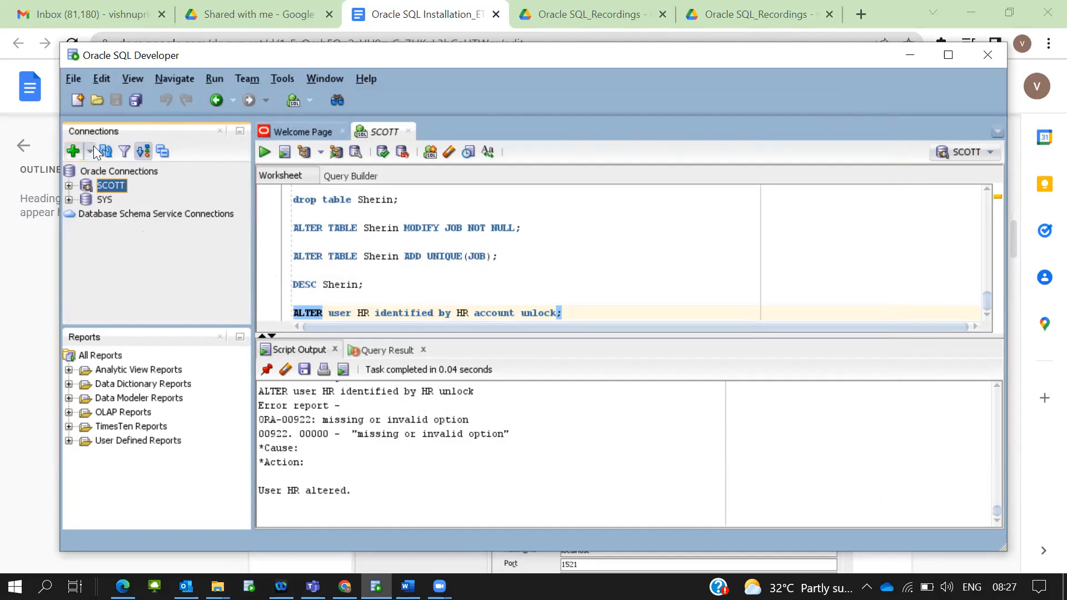
In the SCOTT connection properties, enter the account password and test the connection successfully
right_click(121, 187)
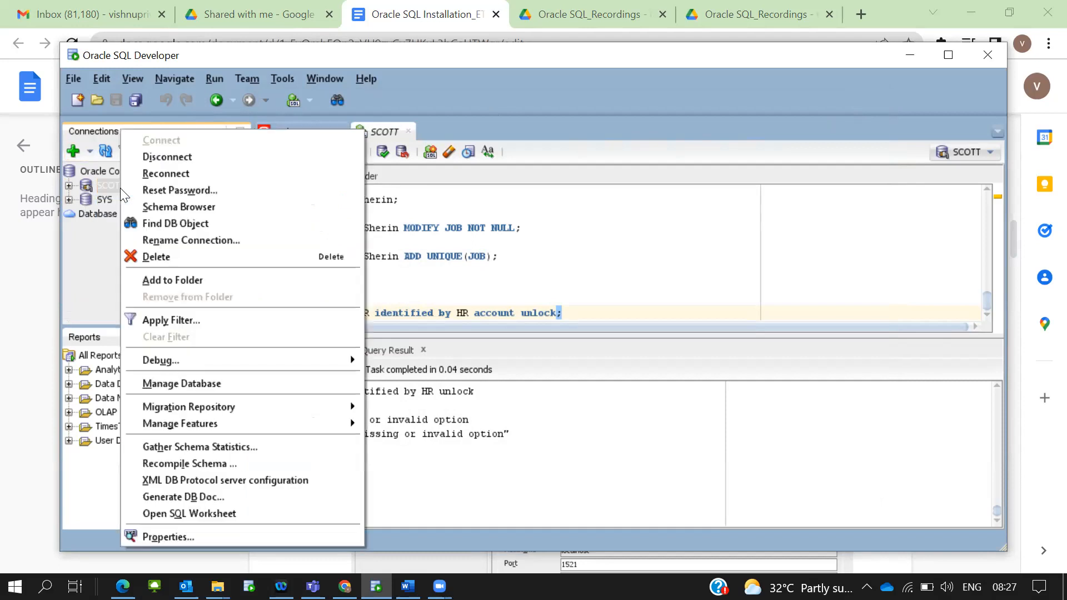
click(203, 541)
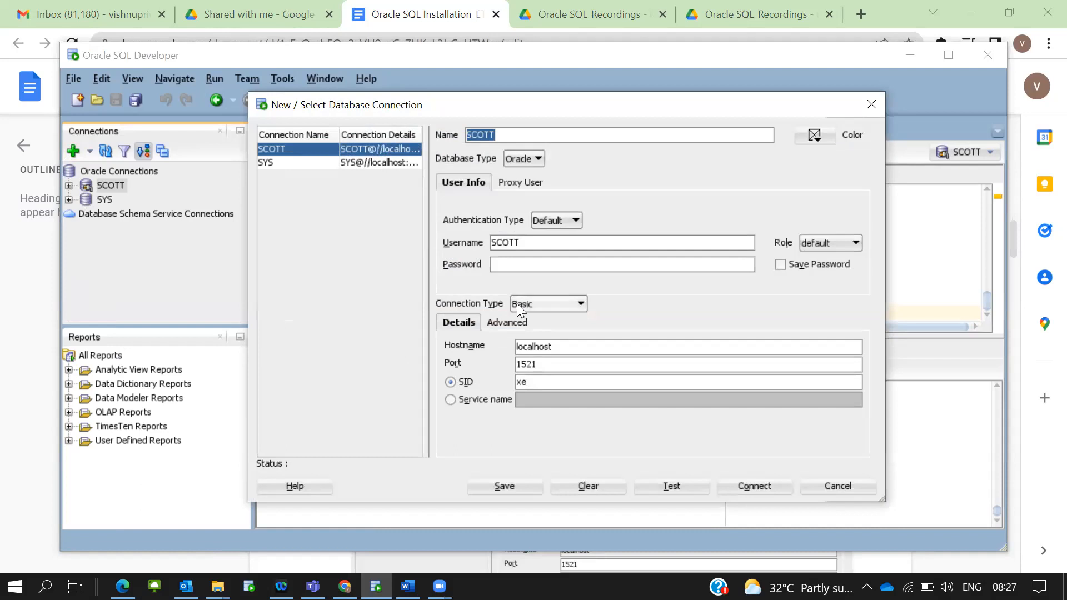
click(538, 261)
text(tiger)
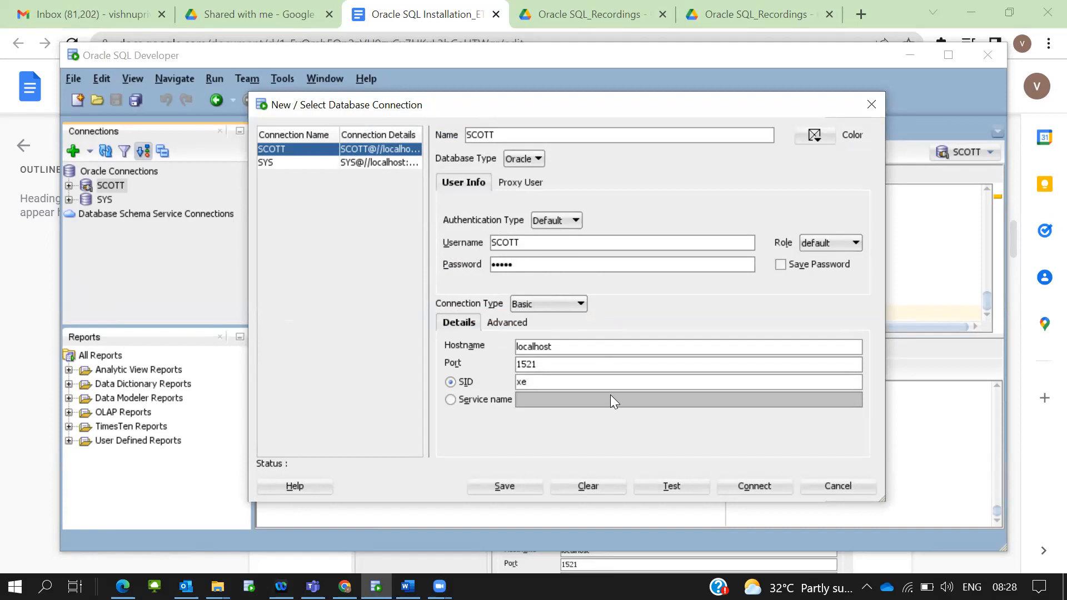
click(664, 489)
Cancel the SCOTT dialog, review the SYS connection's properties, and cancel without saving
click(841, 486)
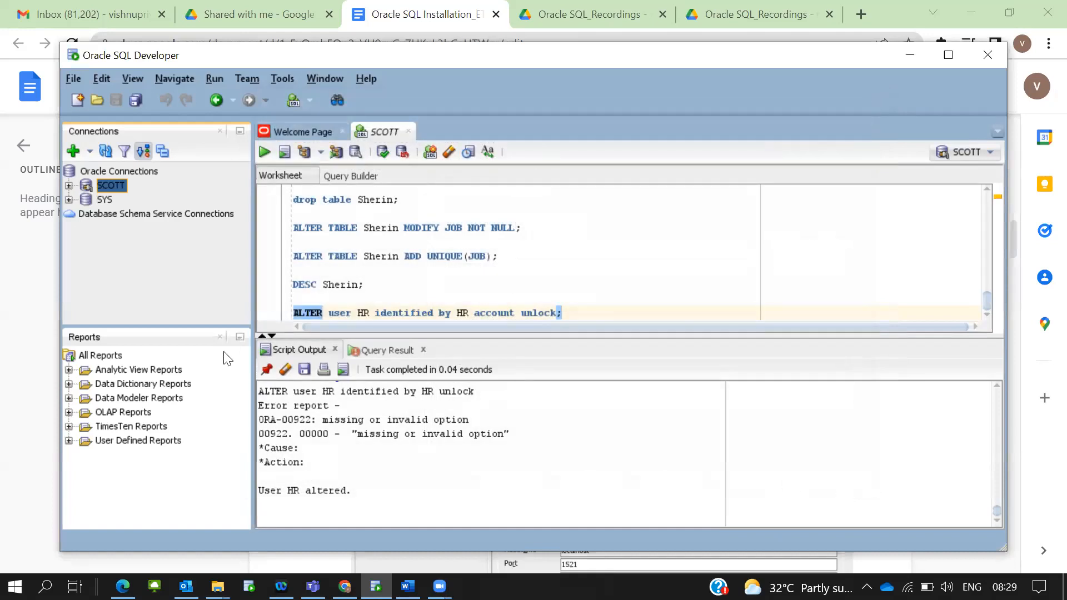
right_click(101, 201)
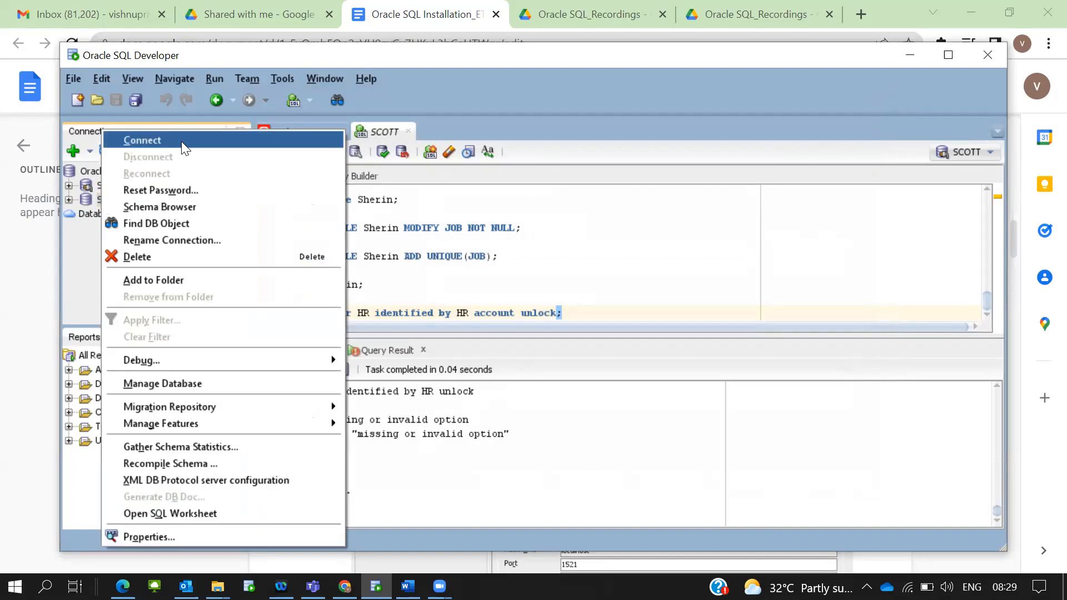
click(214, 537)
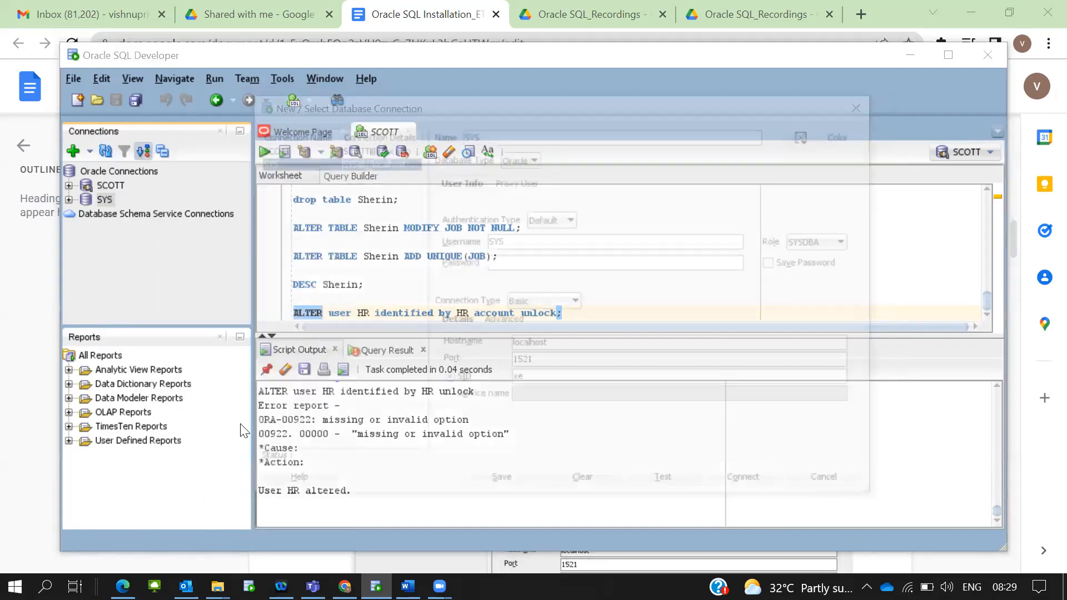
click(521, 264)
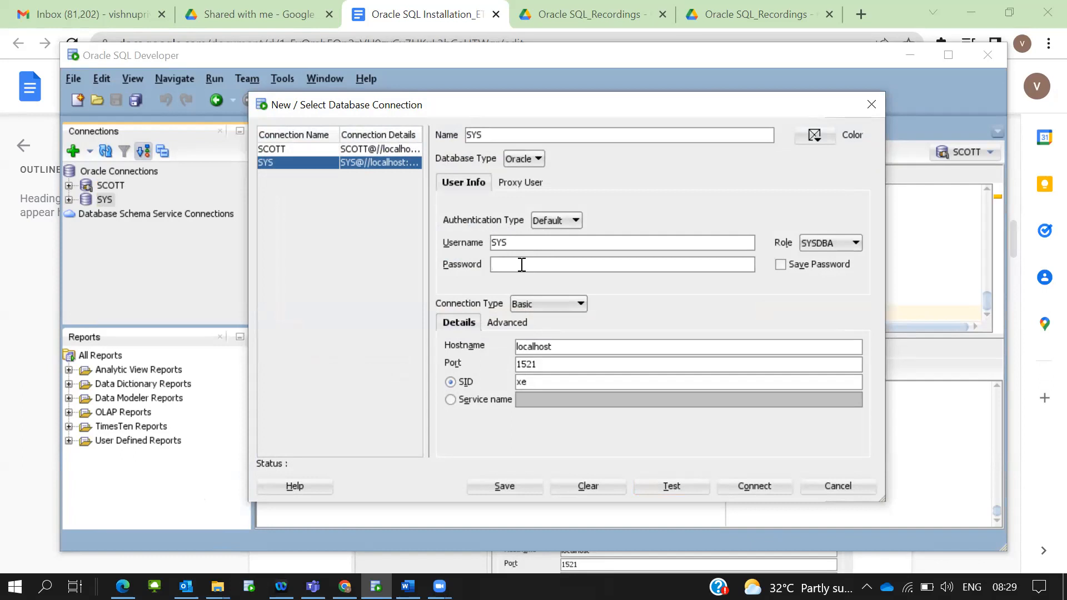
click(837, 487)
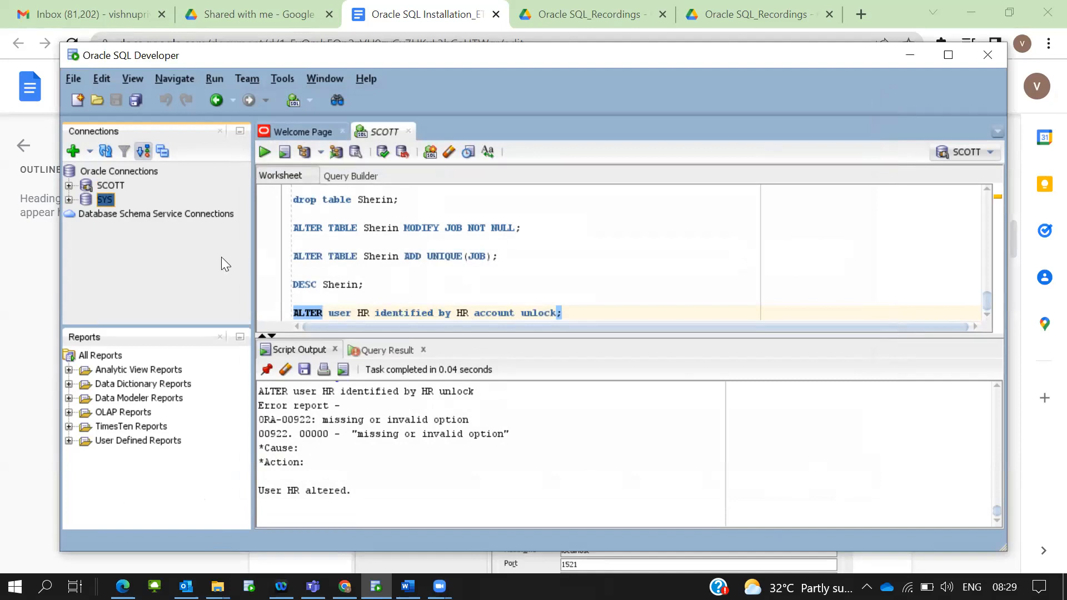
Open the Downloads folder in File Explorer and select the OracleXE112_Win64 folder
mouse_move(217, 587)
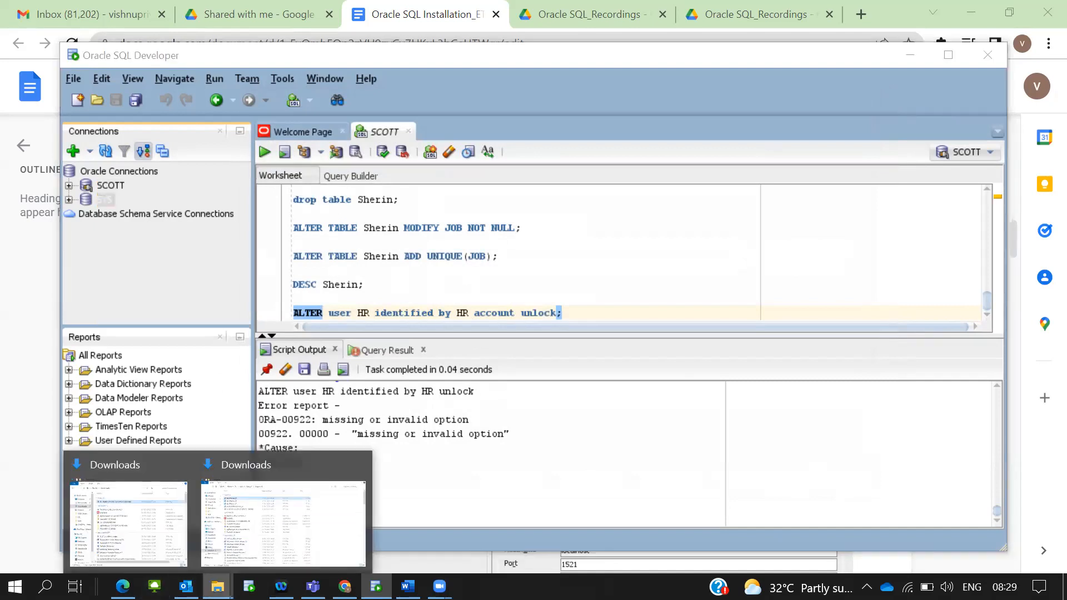
click(139, 500)
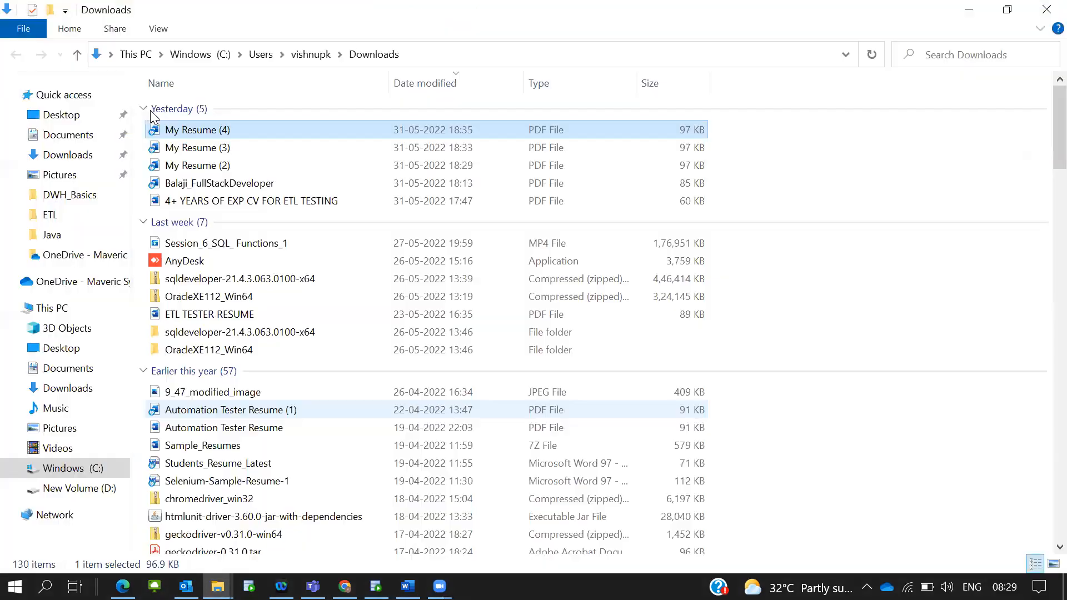
click(255, 351)
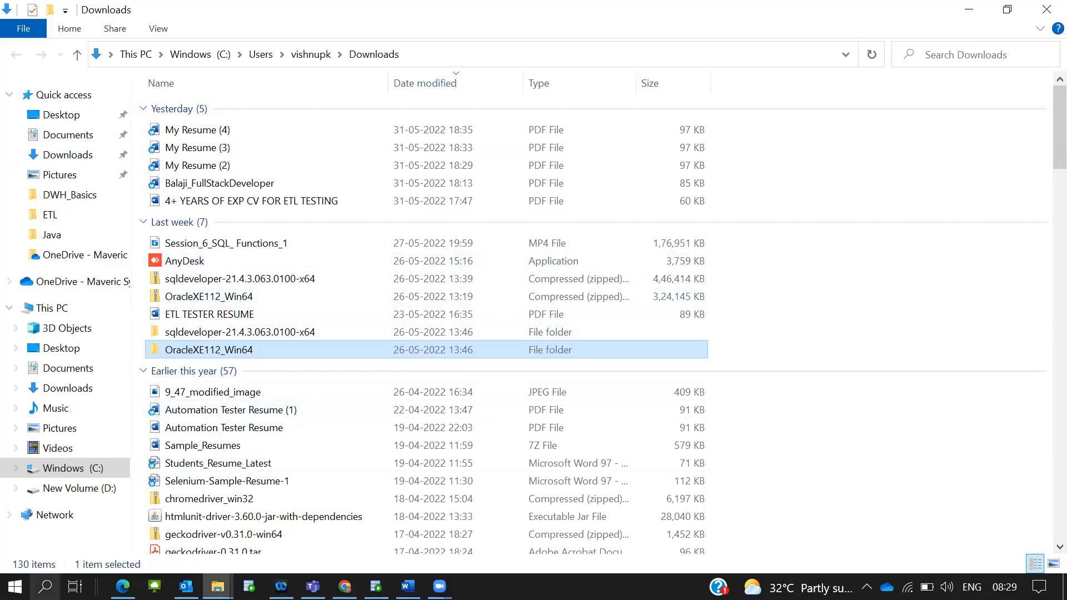
Open Control Panel via search, then scroll Programs and Features to Oracle Database 11g Express Edition
click(45, 586)
text(control panel)
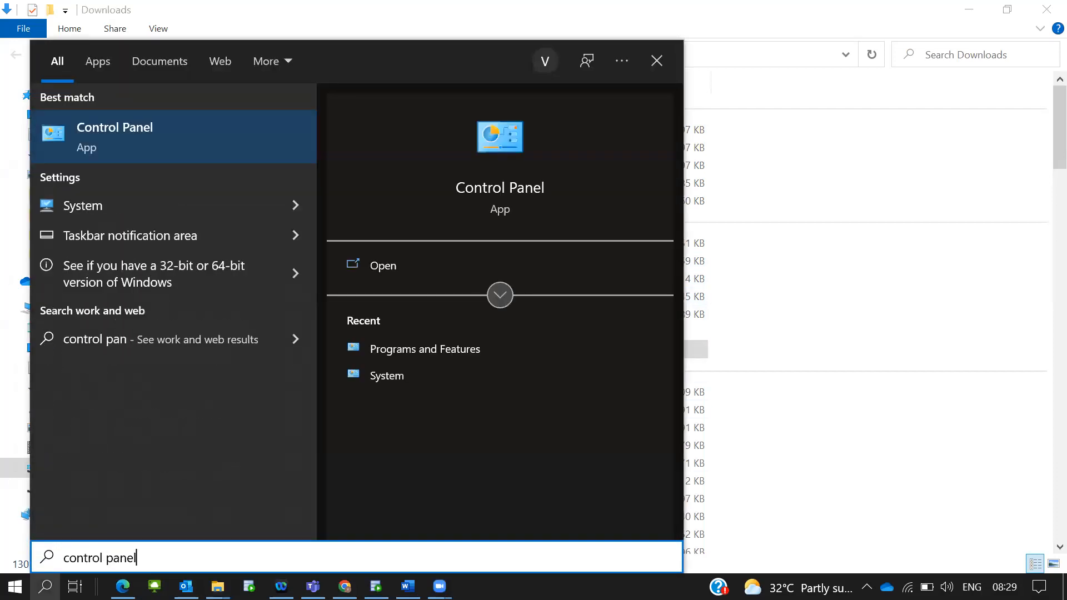
key(Return)
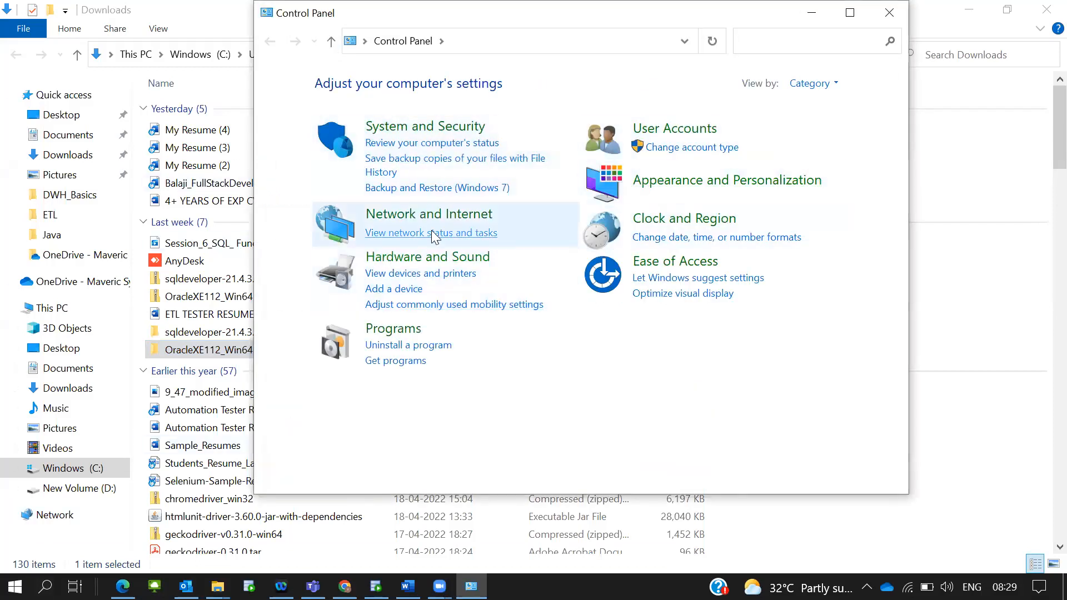
click(409, 333)
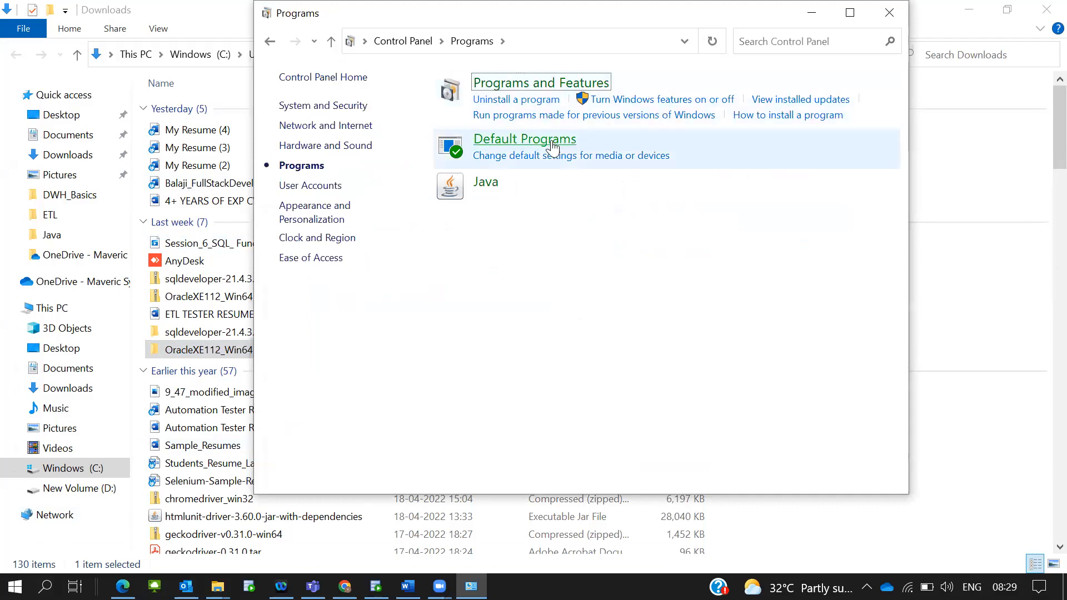
click(531, 84)
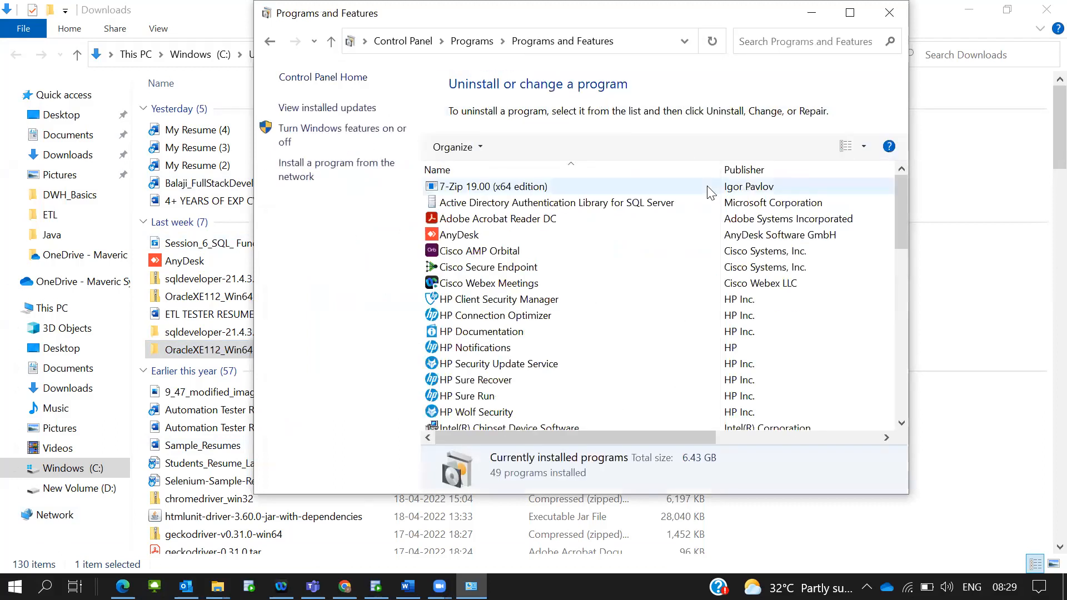
drag(896, 205, 923, 390)
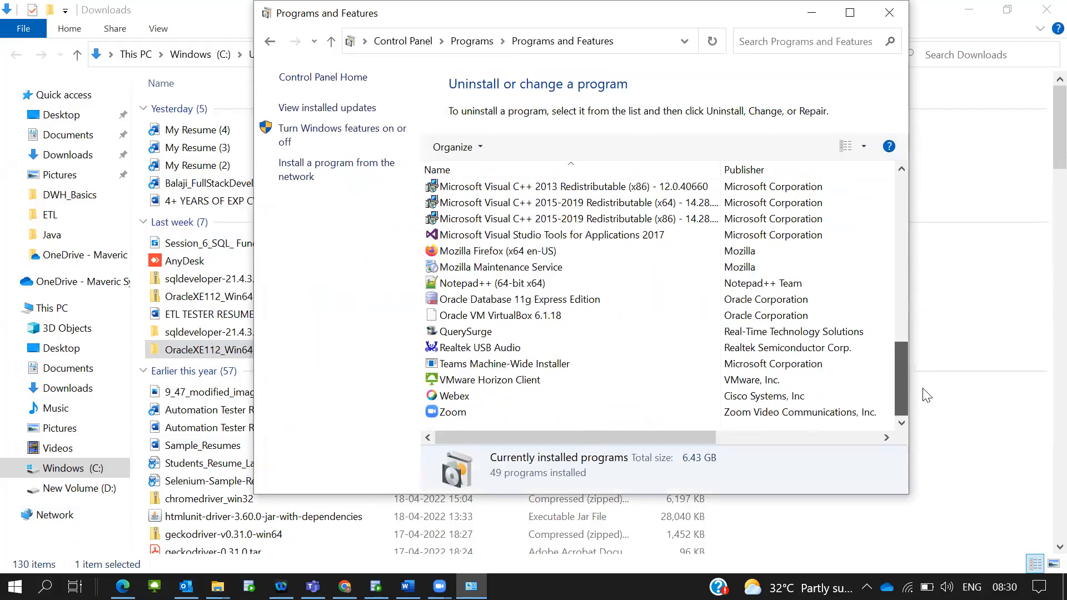
Uninstall Oracle Database 11g Express Edition, approving the admin prompt and confirming complete removal
right_click(559, 301)
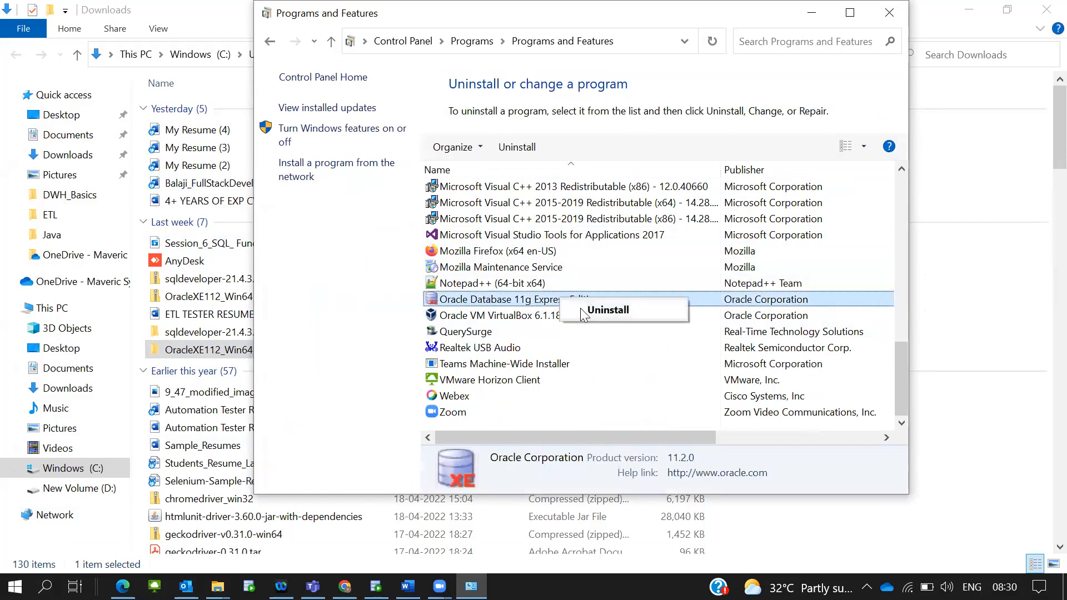
click(581, 309)
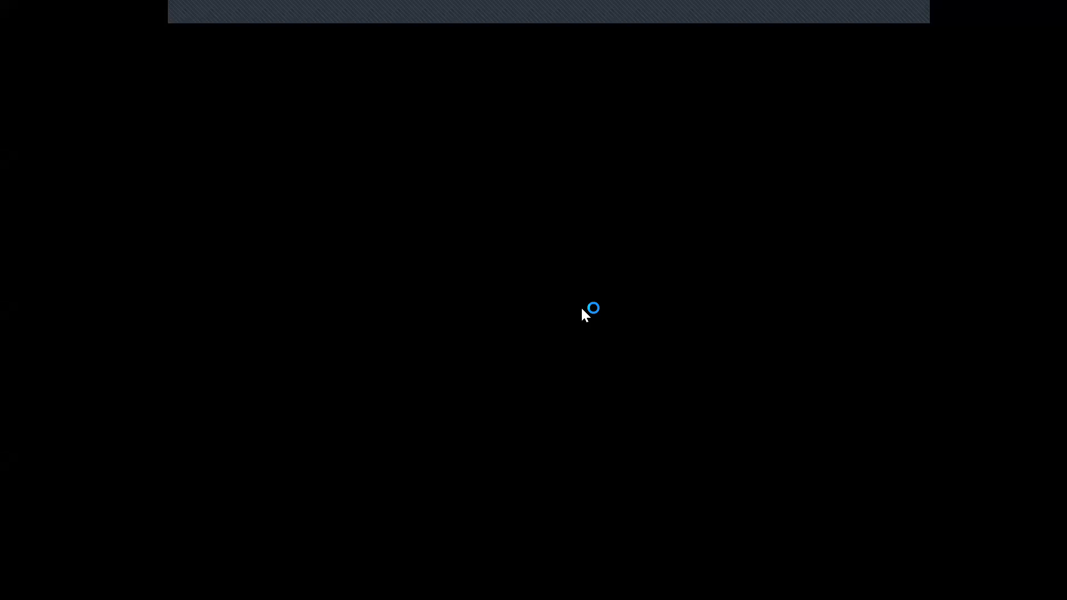
click(627, 401)
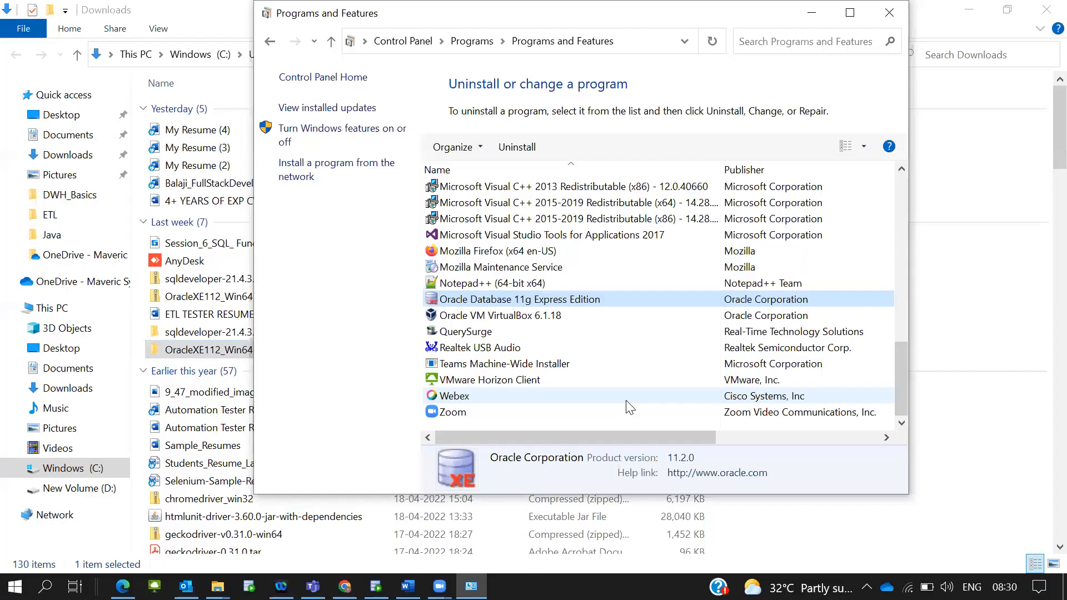
right_click(604, 300)
click(627, 317)
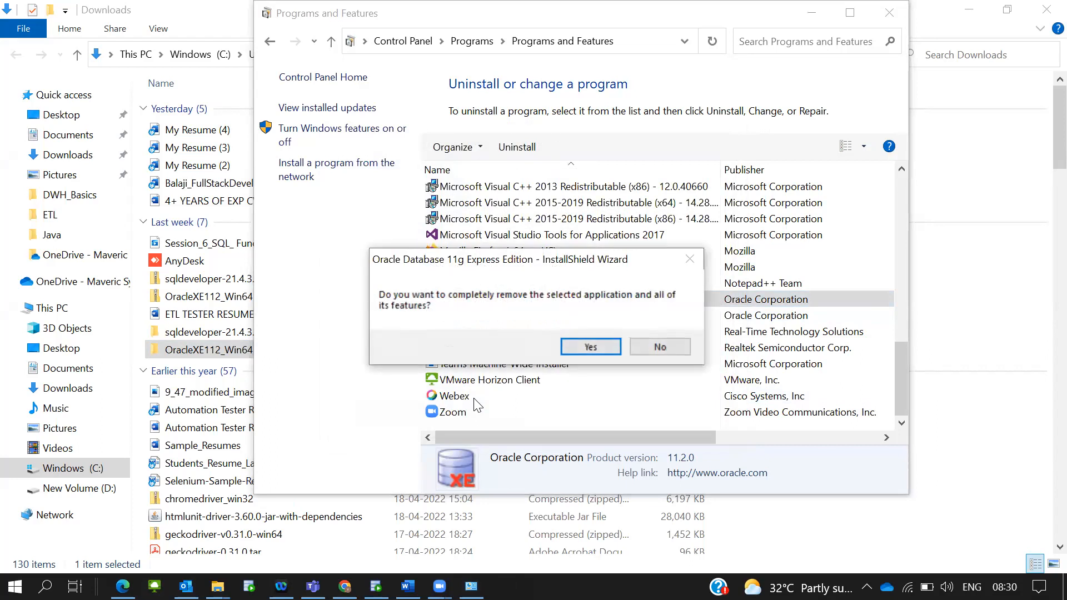
click(578, 350)
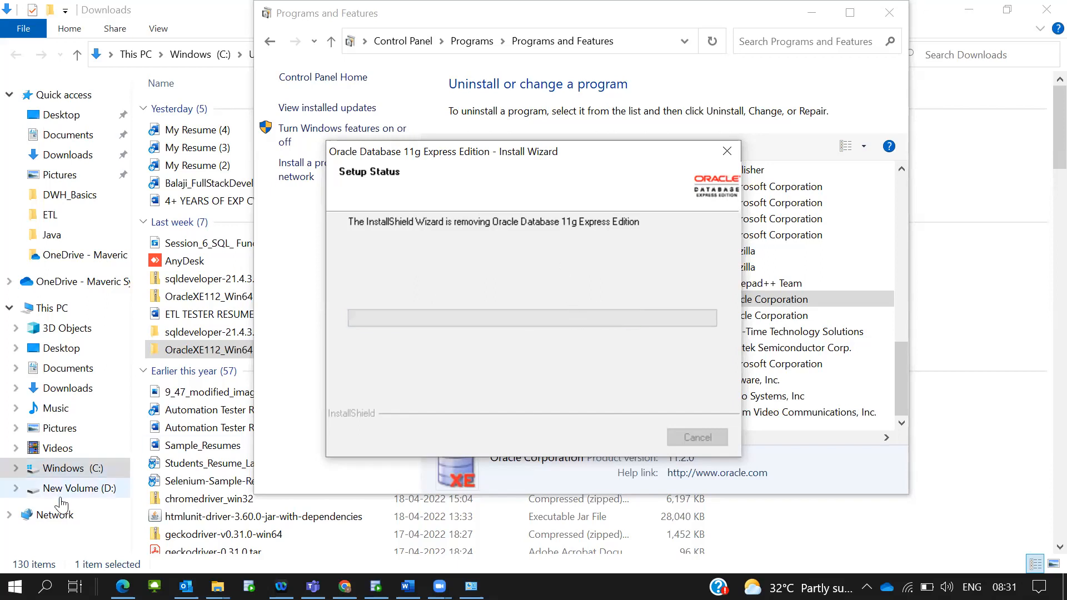
Switch to the Edge window showing the SQL Developer 21.4.3 Downloads page while removal finishes
click(439, 587)
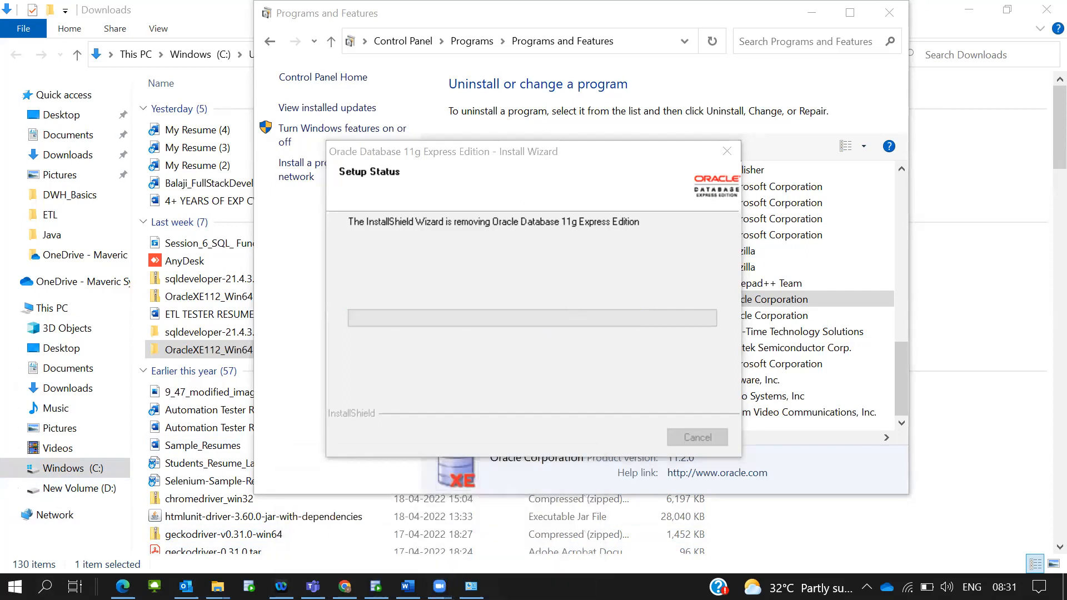
mouse_move(439, 586)
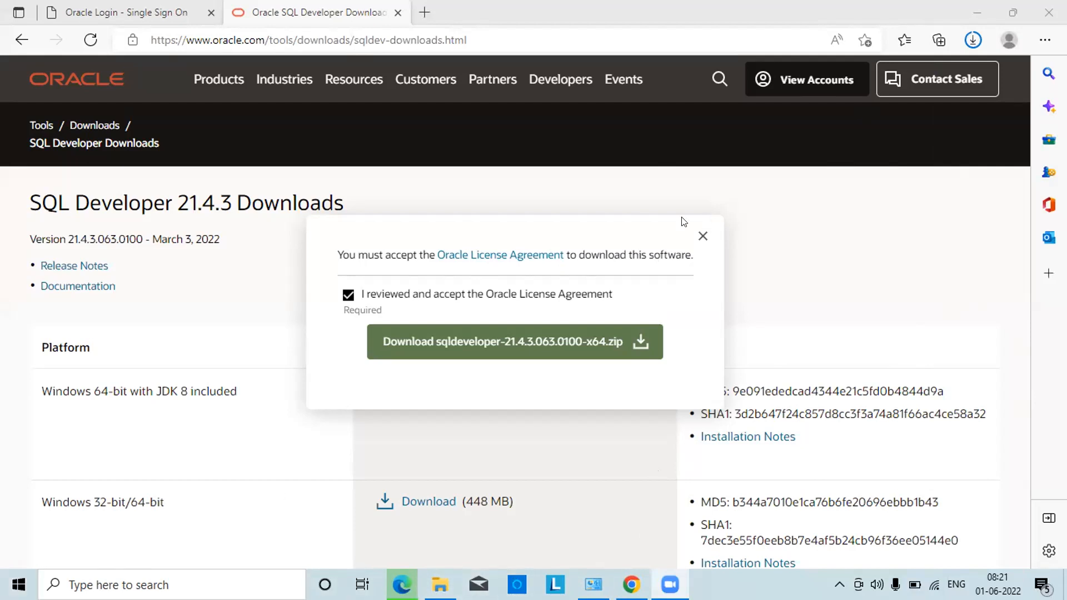
Minimize the browser, navigate to Downloads, and open OracleXE112_Win64.zip to view its DISK1 folder
click(977, 11)
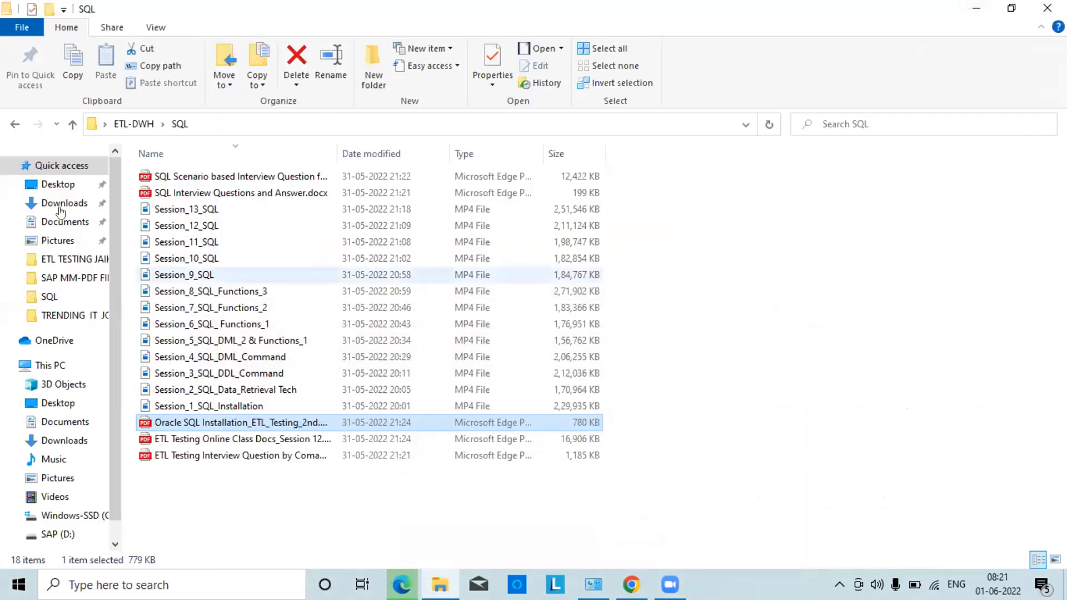
click(64, 125)
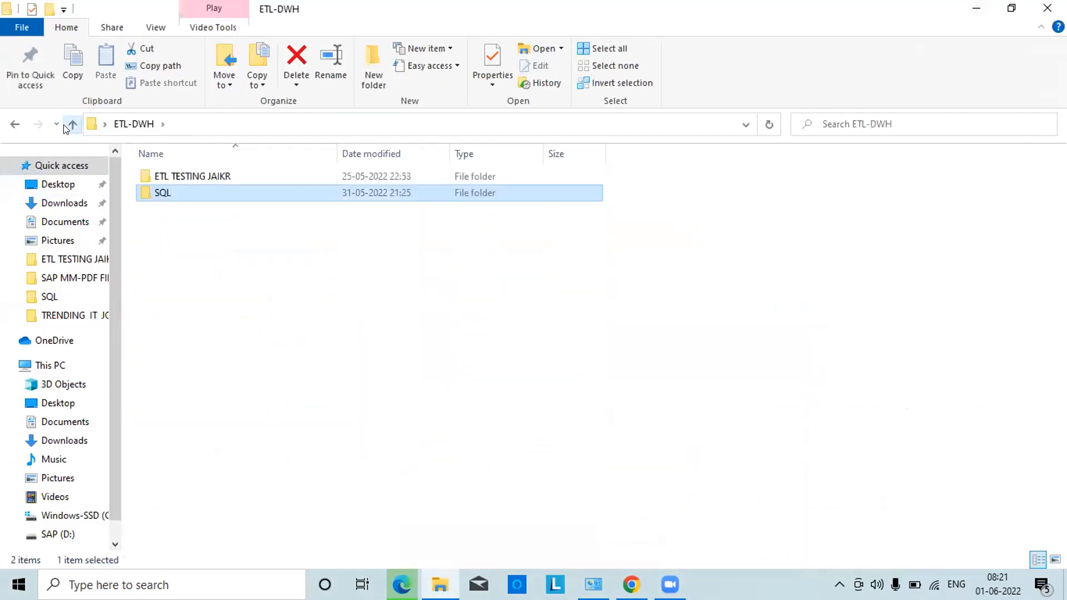
click(71, 125)
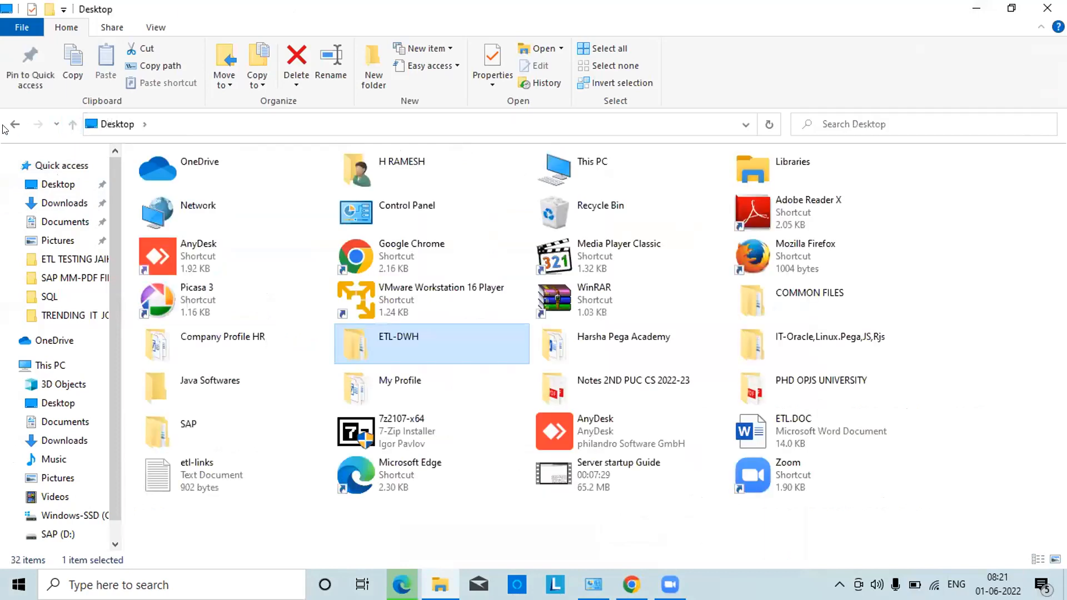
click(59, 205)
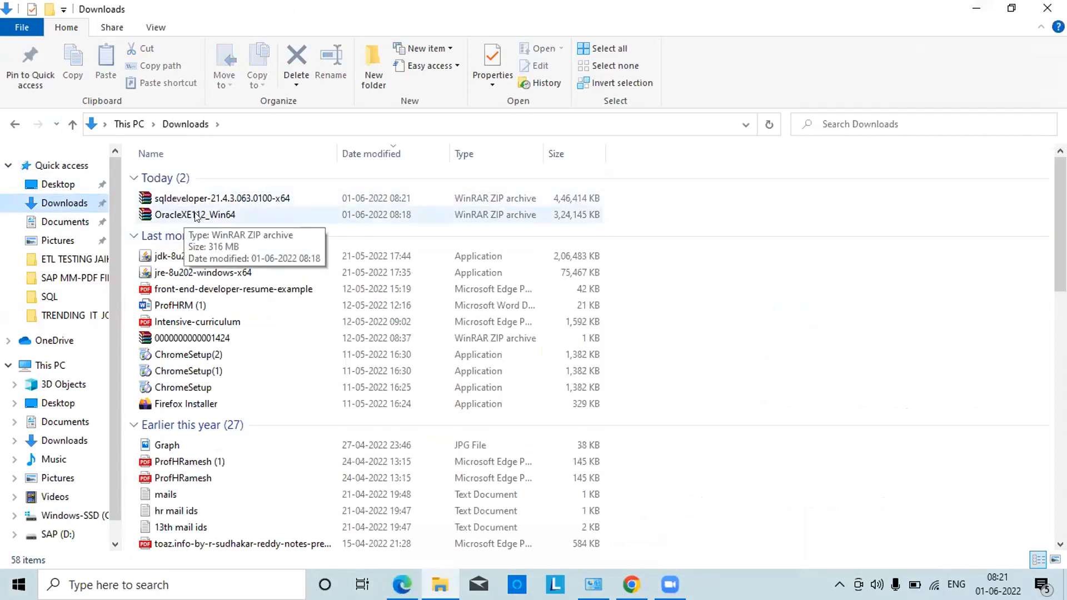
double_click(194, 215)
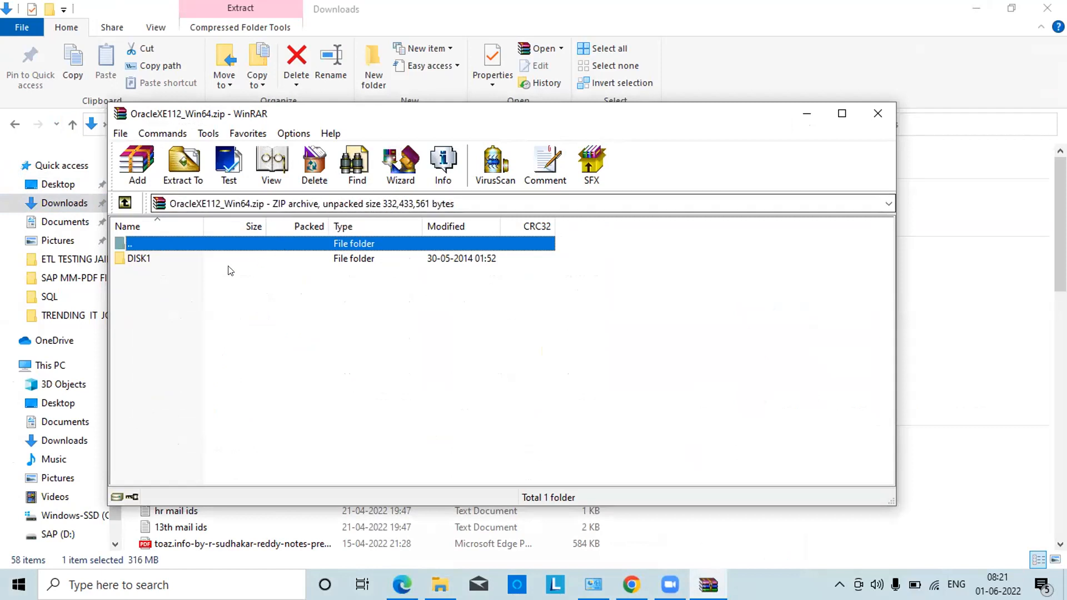
Close the archive viewer and extract OracleXE112_Win64.zip into a new OracleXE112_Win64 folder
click(166, 259)
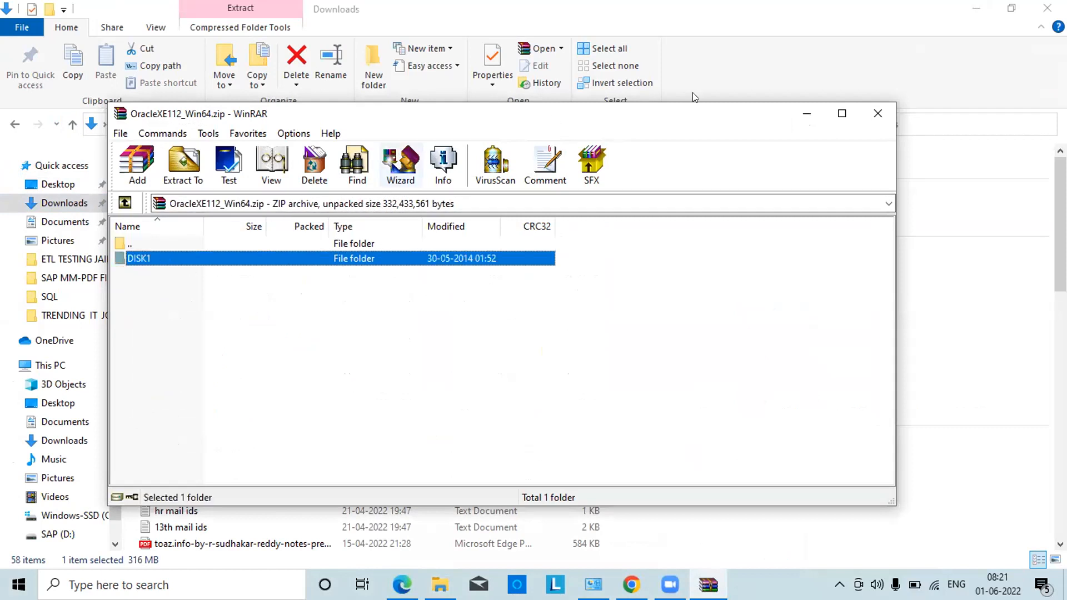
click(877, 124)
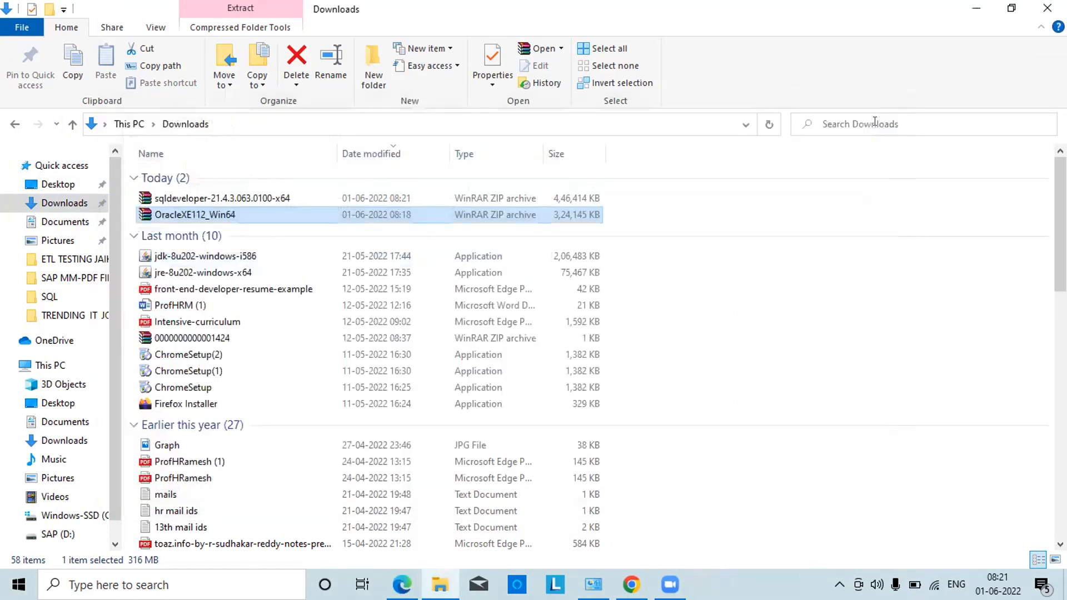
right_click(245, 213)
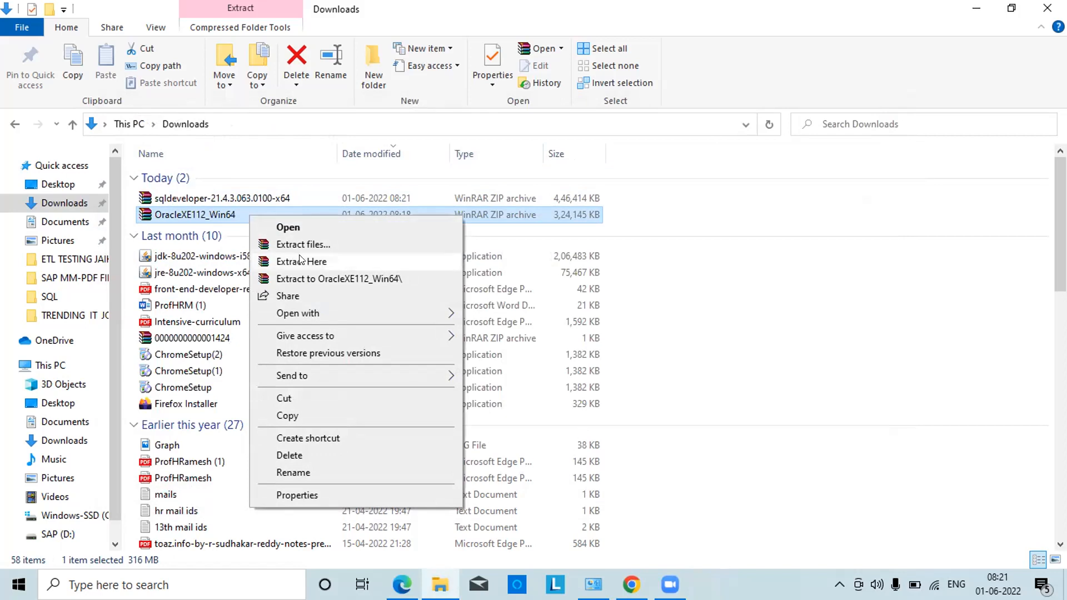
click(309, 283)
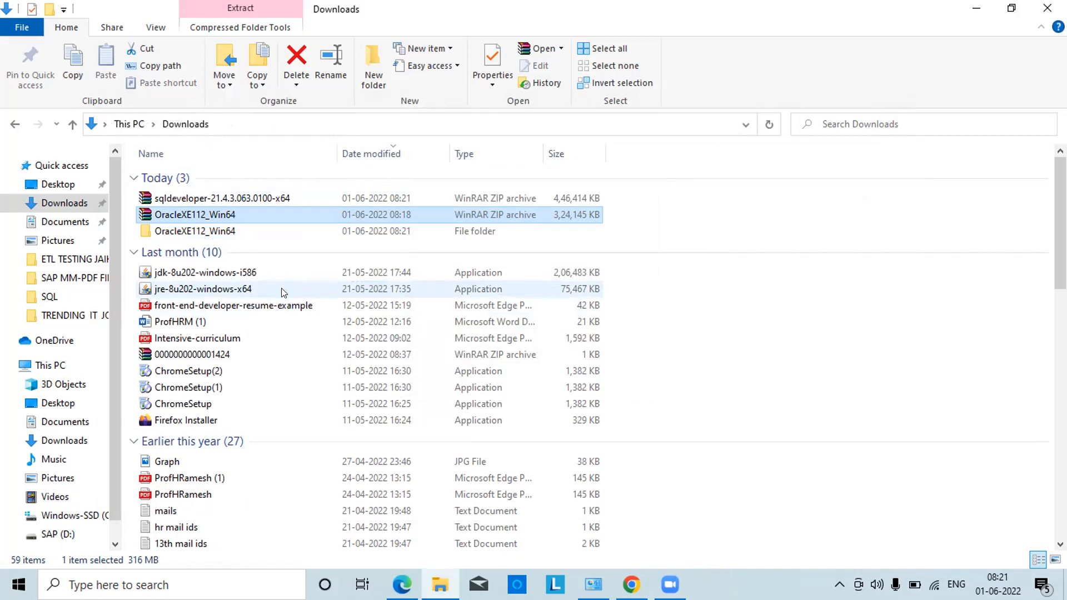
Extract the sqldeveloper zip to a sqldeveloper-21.4.3.063.0100-x64 folder
right_click(249, 187)
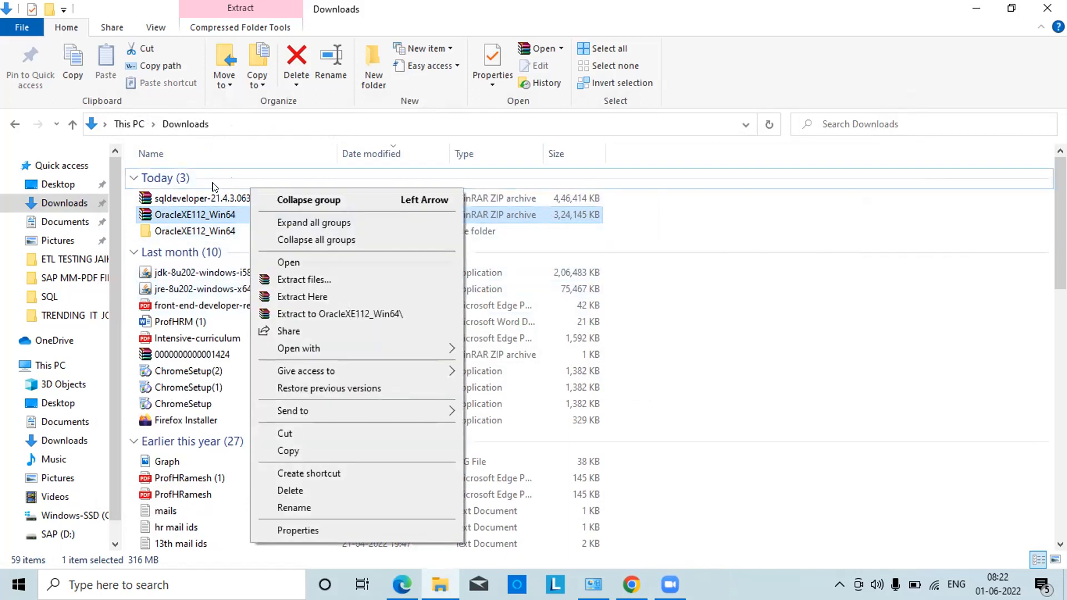
click(203, 198)
right_click(204, 199)
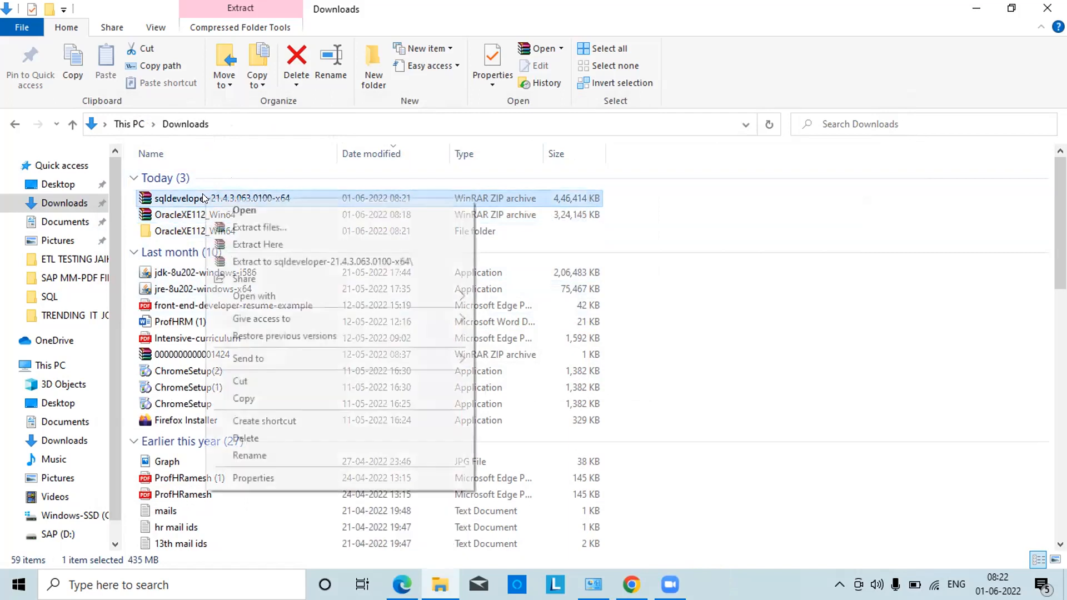
click(267, 262)
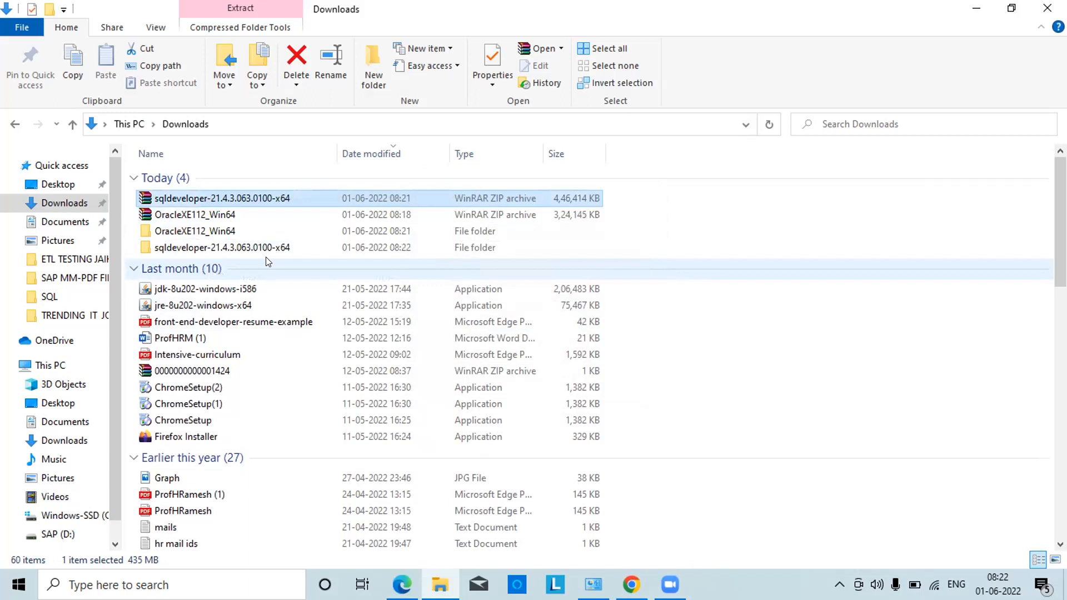
Check the extracted sqldeveloper folder, then go back and open the OracleXE112_Win64 folder
double_click(229, 248)
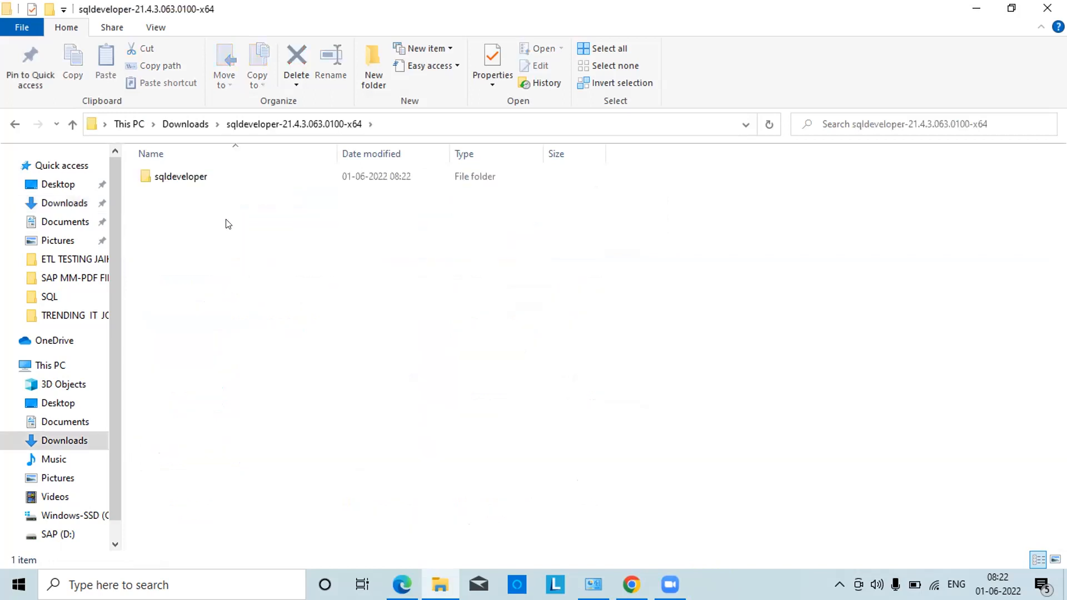
click(15, 125)
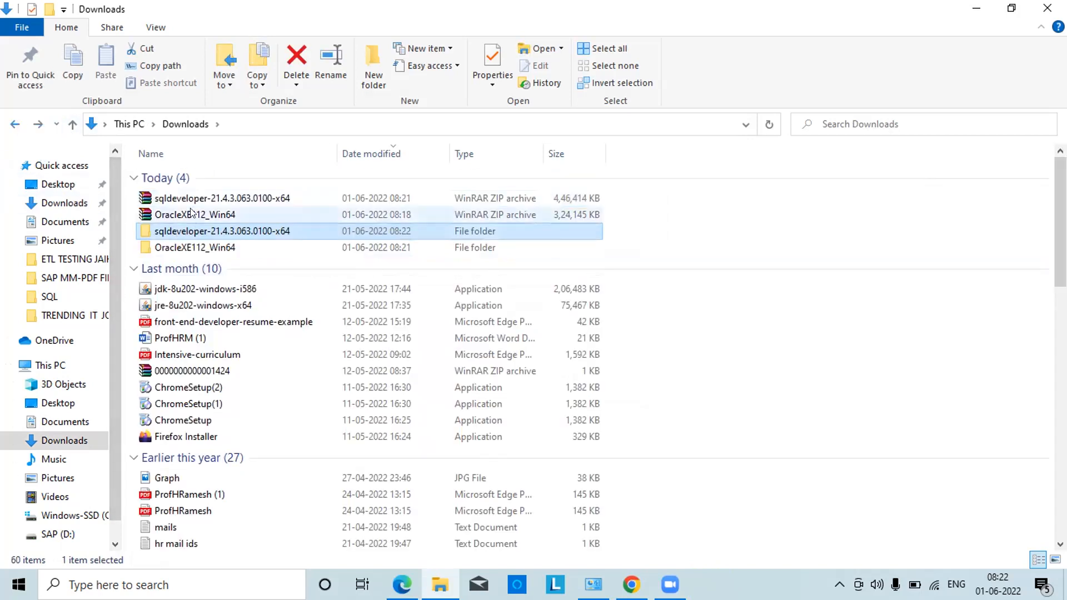
double_click(169, 252)
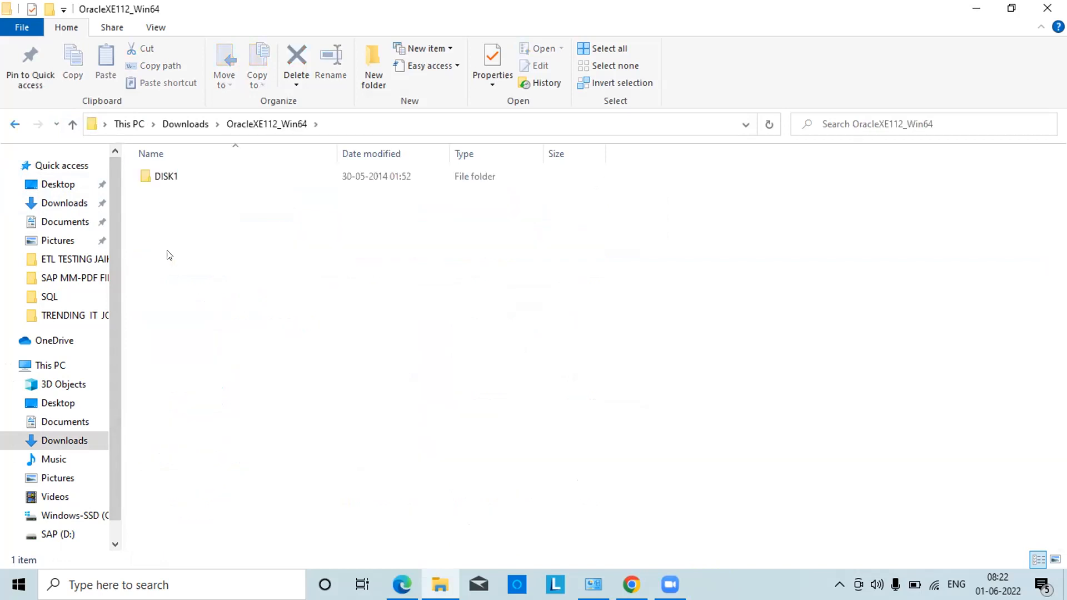
Open DISK1 and run setup.exe to start the Oracle Database 11g XE Install Wizard
double_click(167, 177)
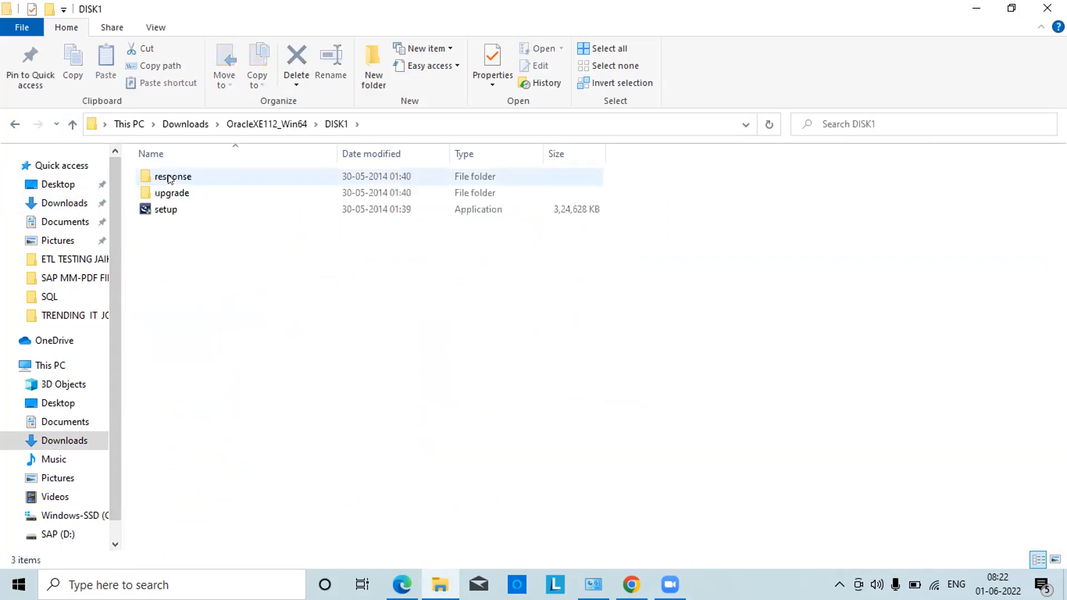
double_click(159, 211)
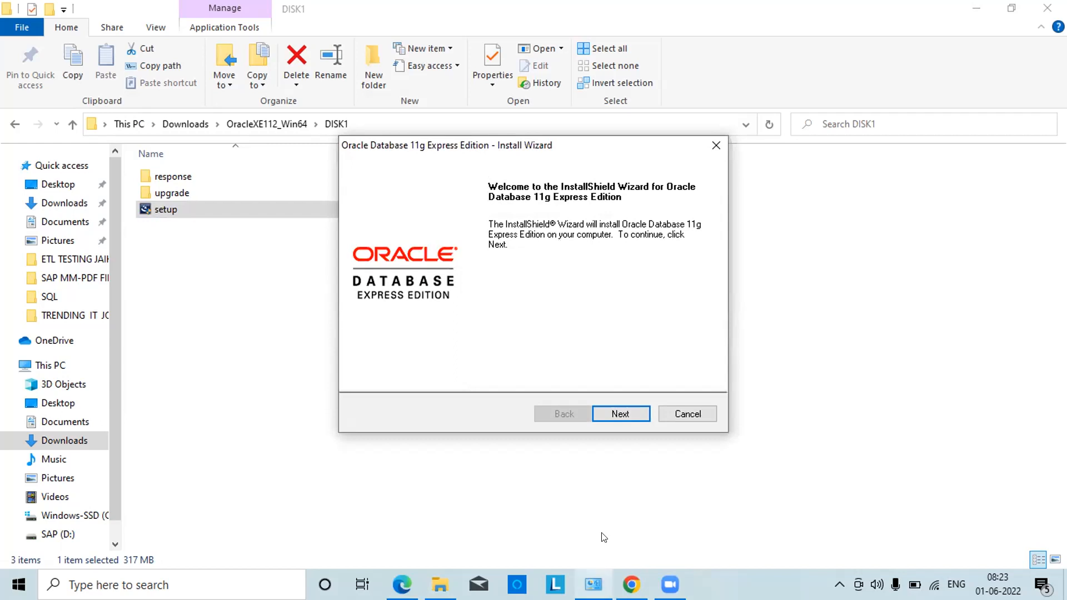
Accept the licence agreement and keep C:\oraclexe\ as the install folder despite the warning
click(630, 413)
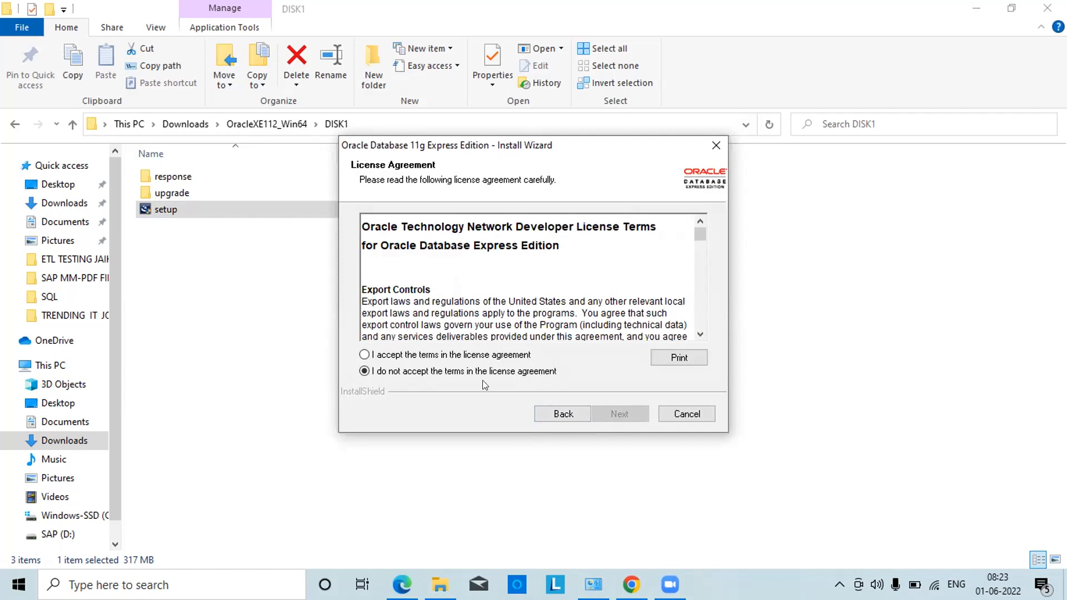
click(382, 356)
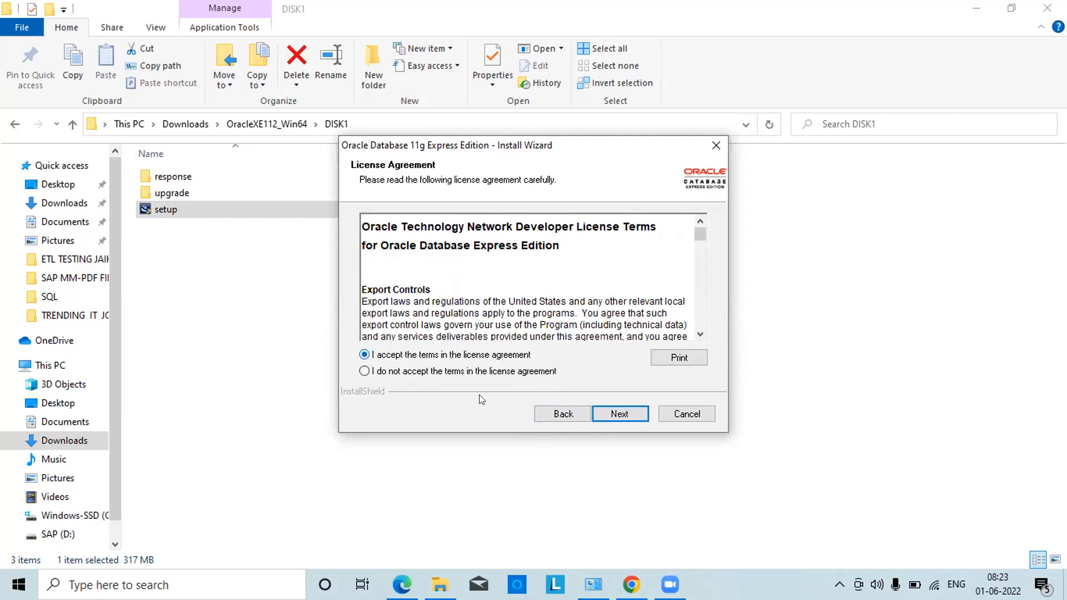
click(614, 409)
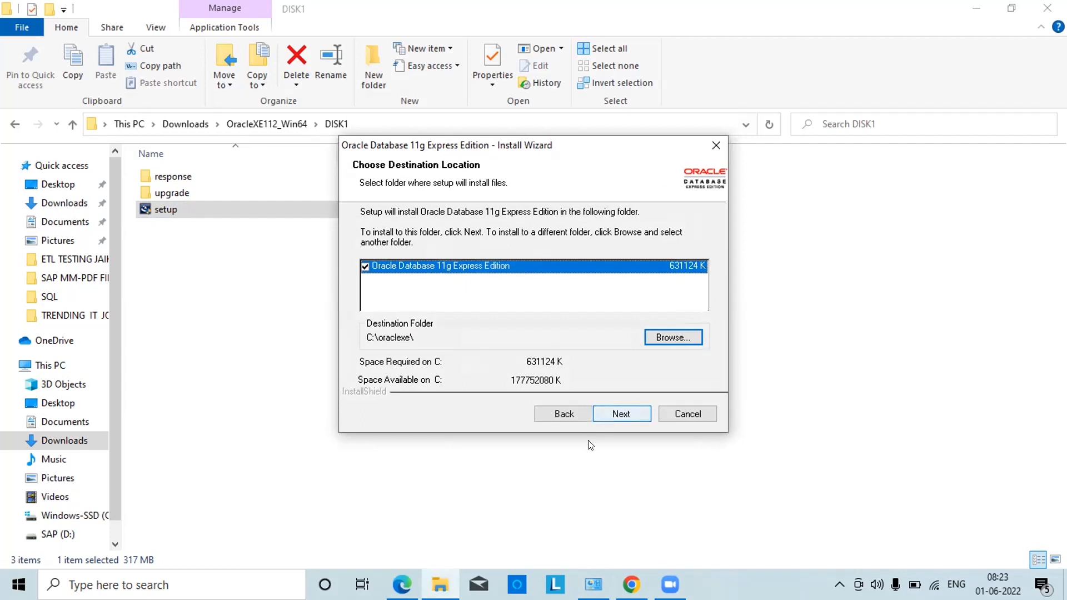
click(617, 413)
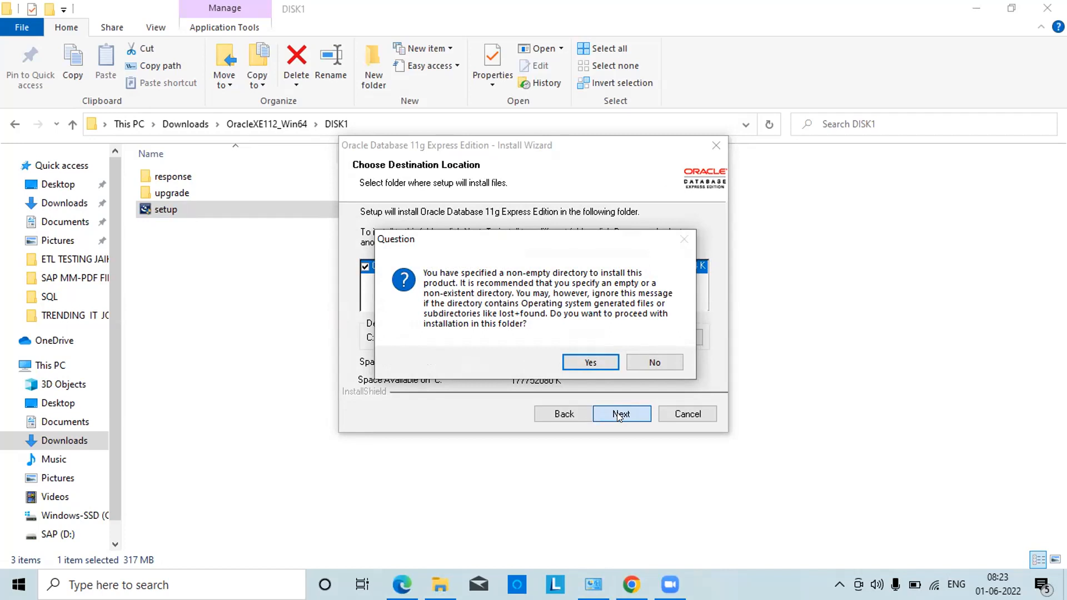
click(589, 360)
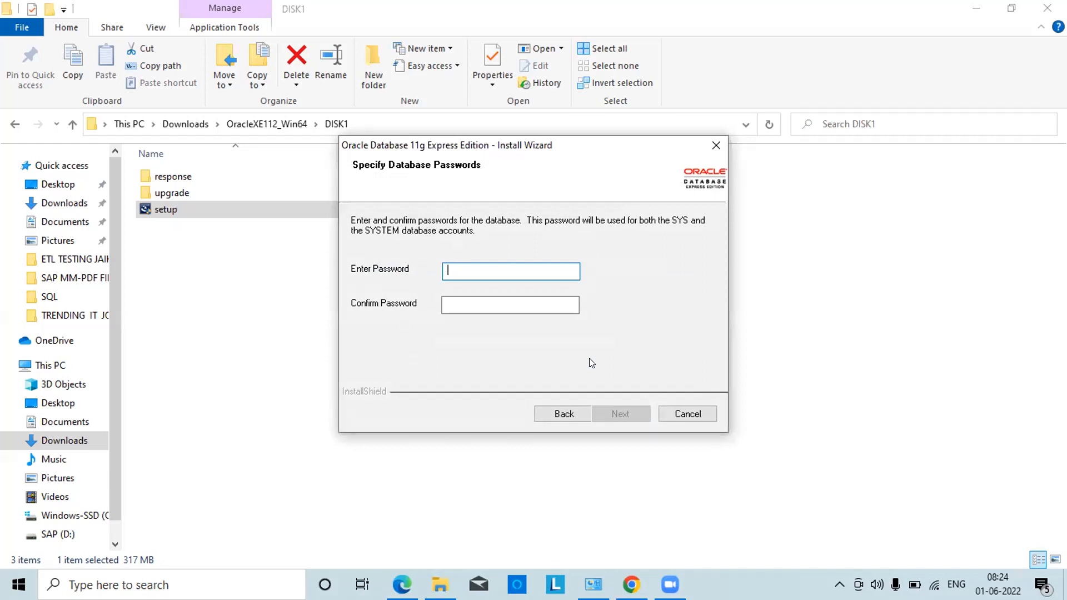
Enter and confirm the SYS/SYSTEM password, then start the installation from the summary
text(admin)
click(488, 305)
text(admin)
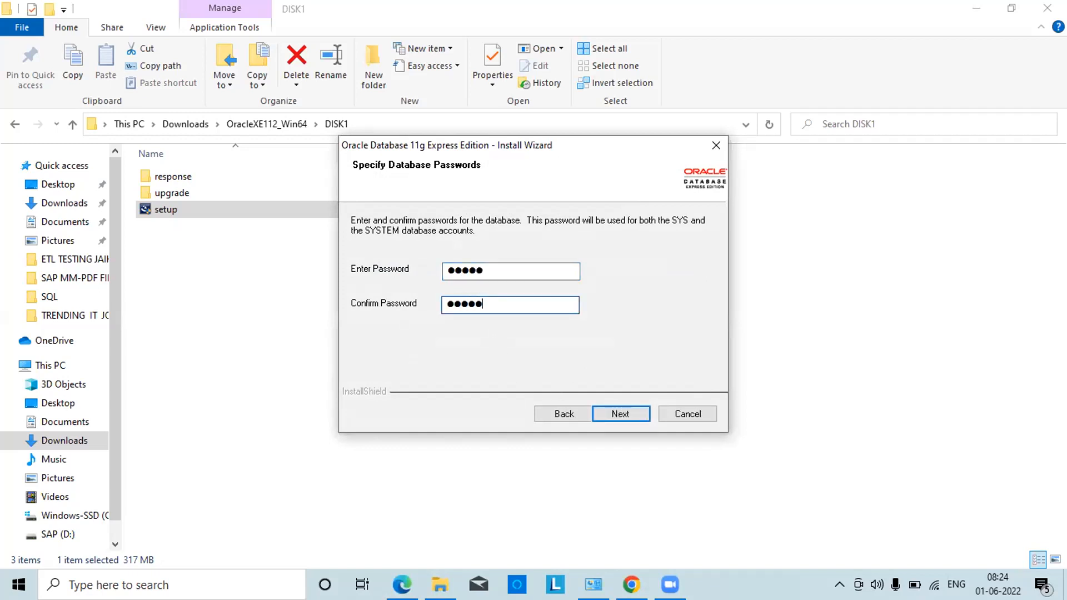
click(624, 413)
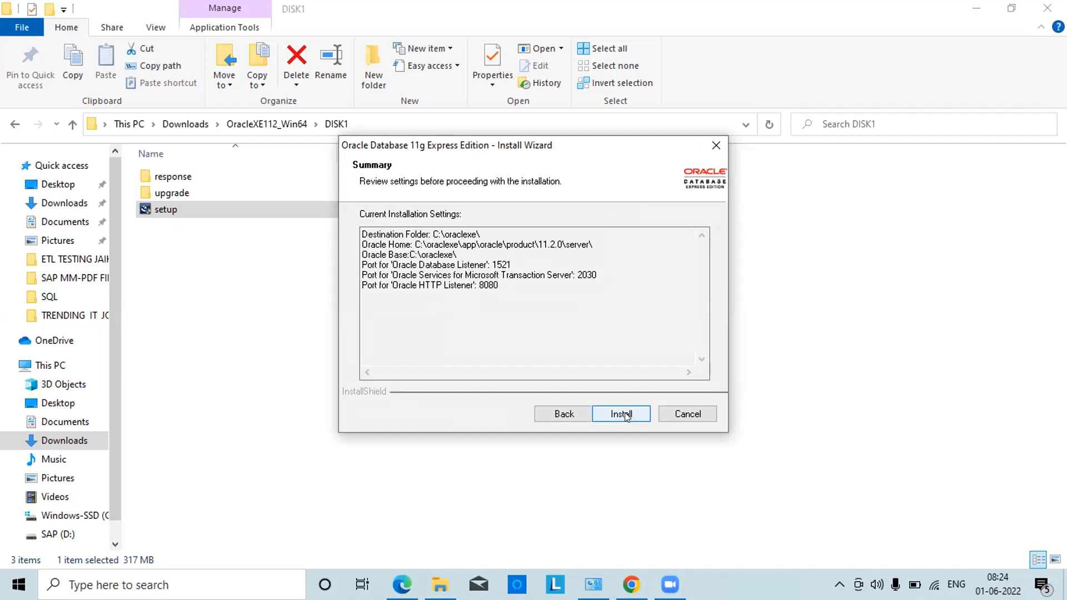
click(624, 414)
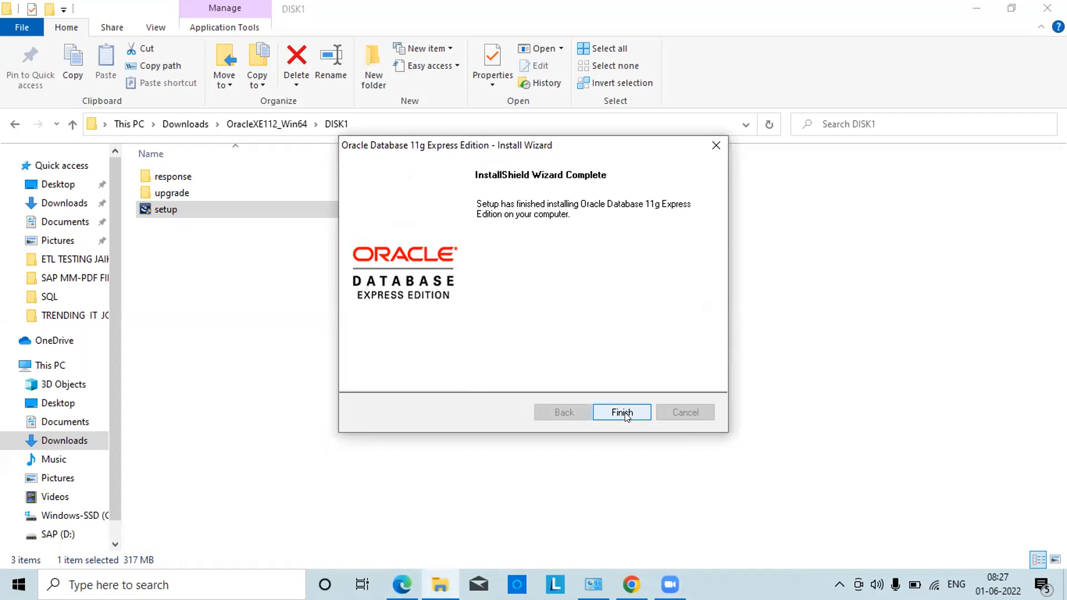
Finish the Oracle XE install wizard and go up to the OracleXE112_Win64 folder
click(626, 410)
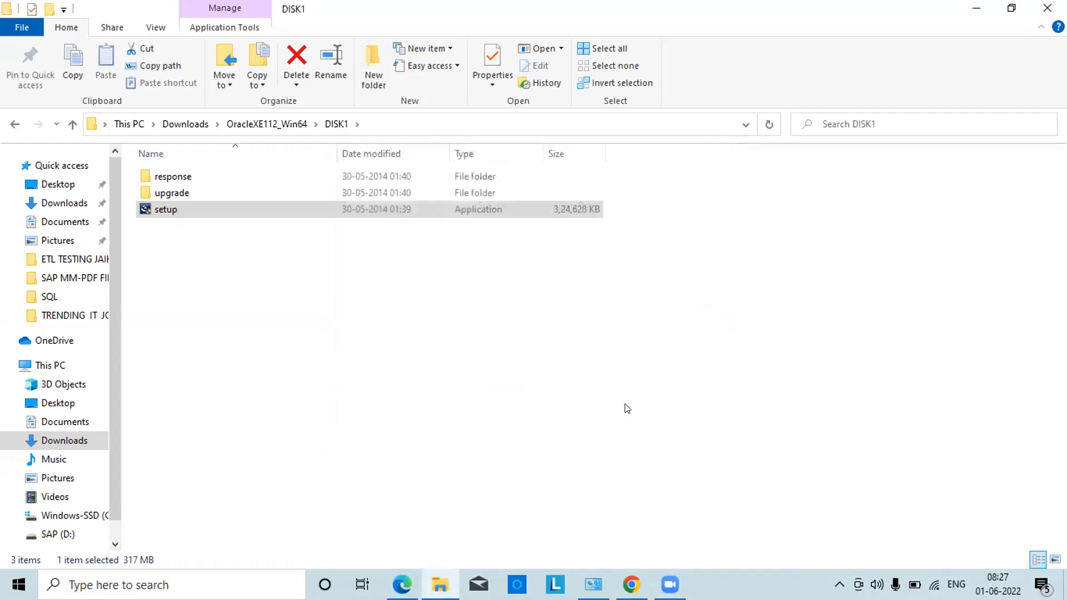
click(72, 124)
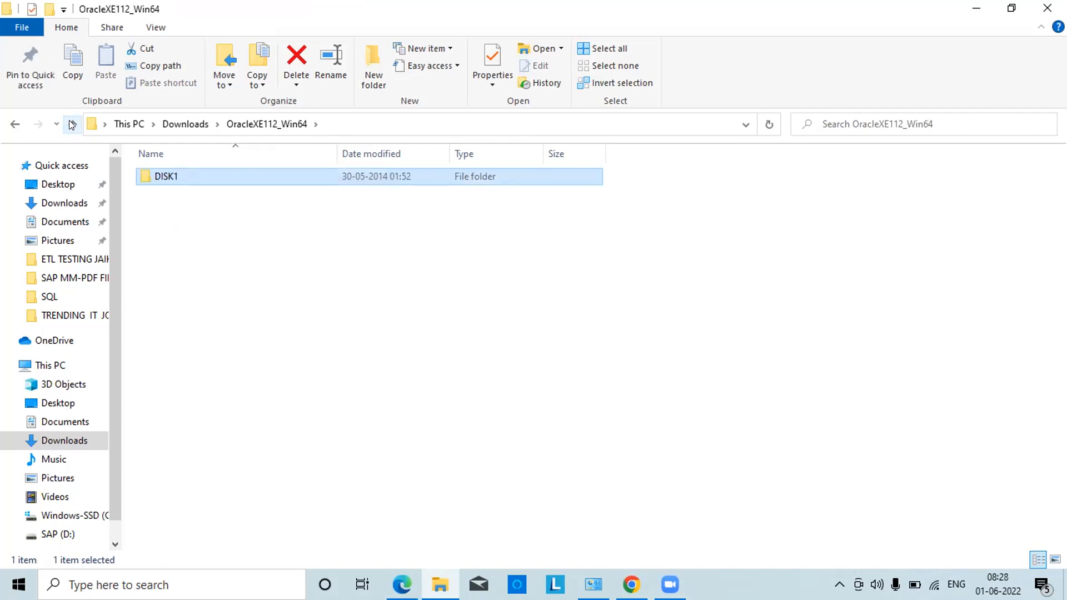
Go to Downloads, open sqldeveloper-21.4.3.063.0100-x64\sqldeveloper and select the sqldeveloper application
click(72, 124)
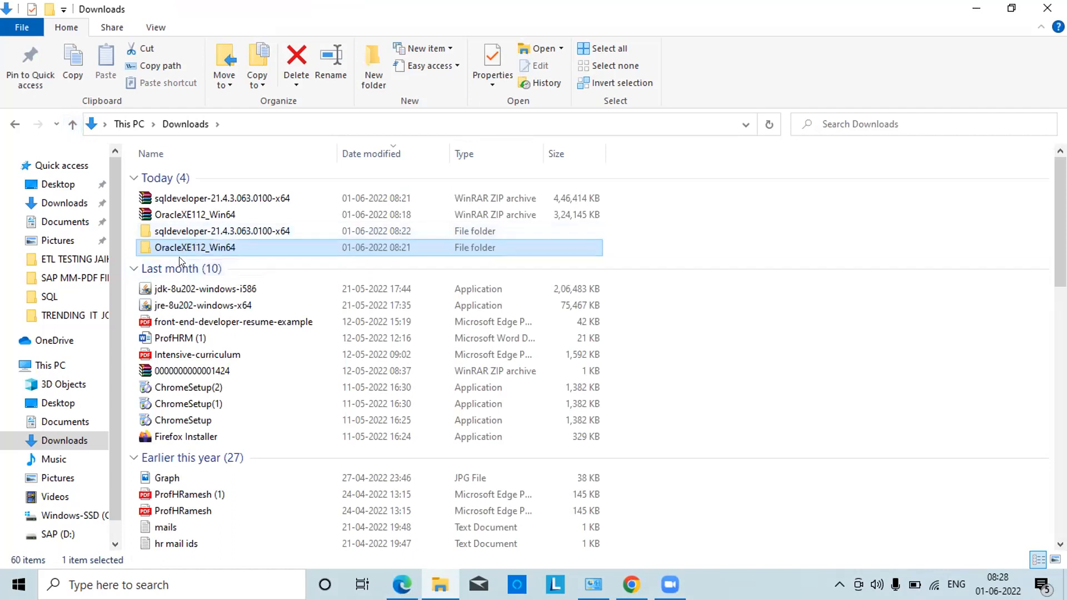
double_click(191, 231)
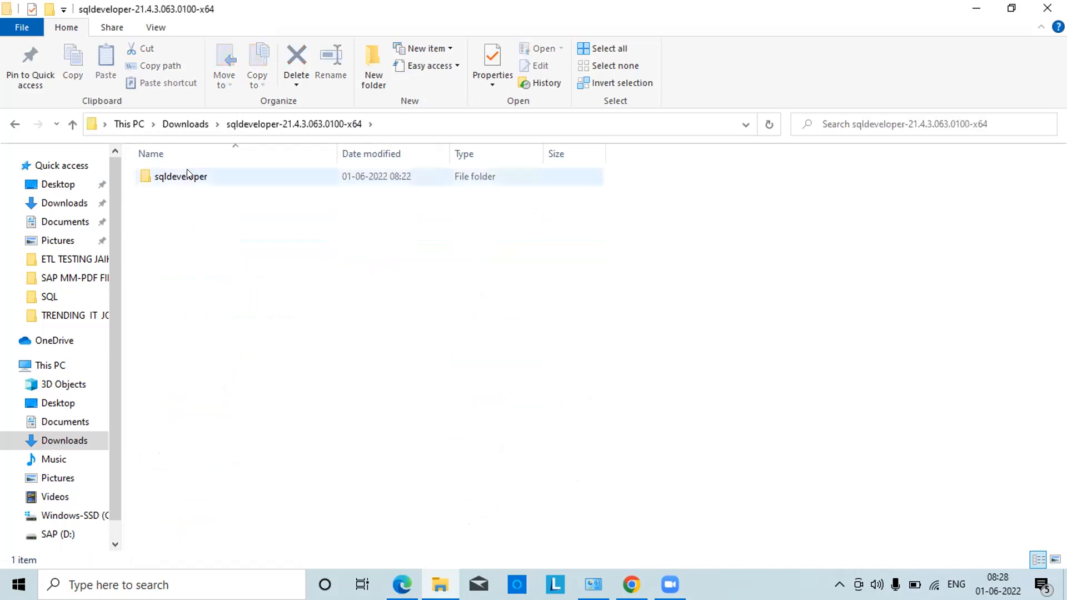
double_click(187, 176)
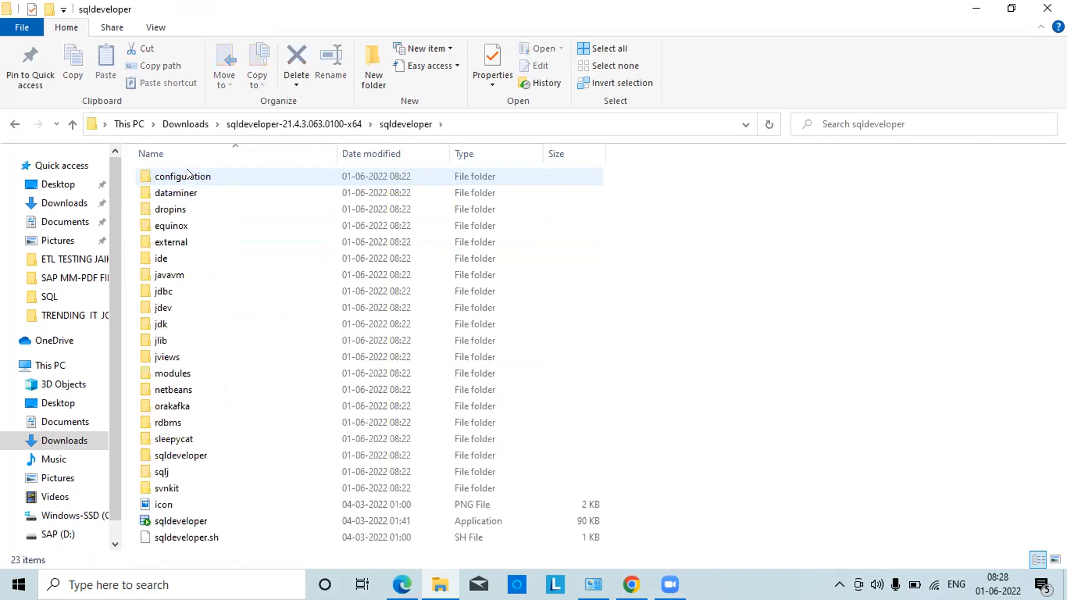
click(183, 521)
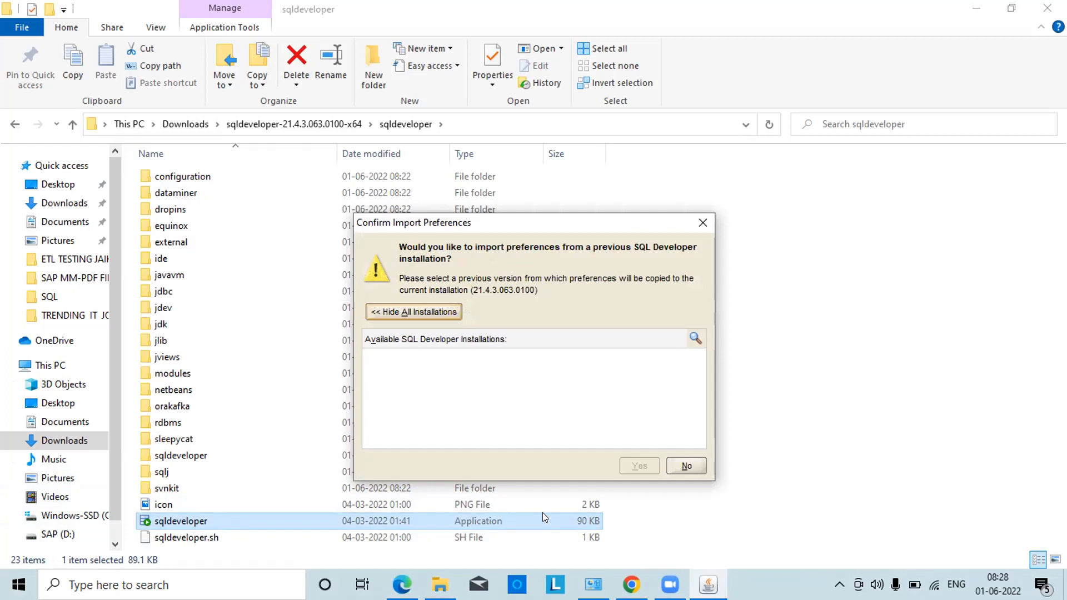
Decline importing preferences from a previous installation
click(694, 469)
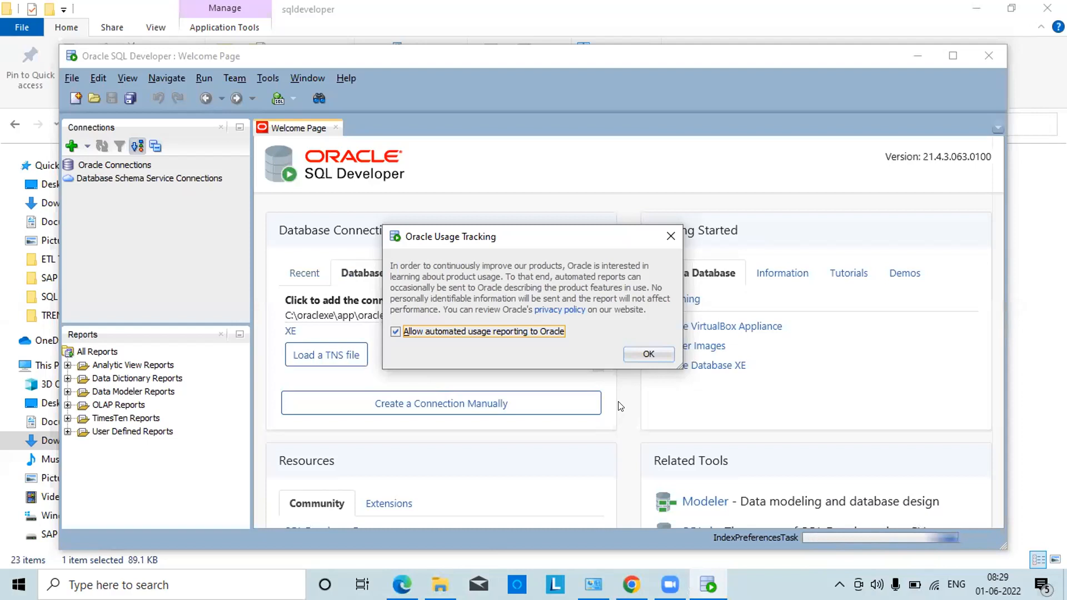
Accept the Oracle Usage Tracking notice
click(647, 354)
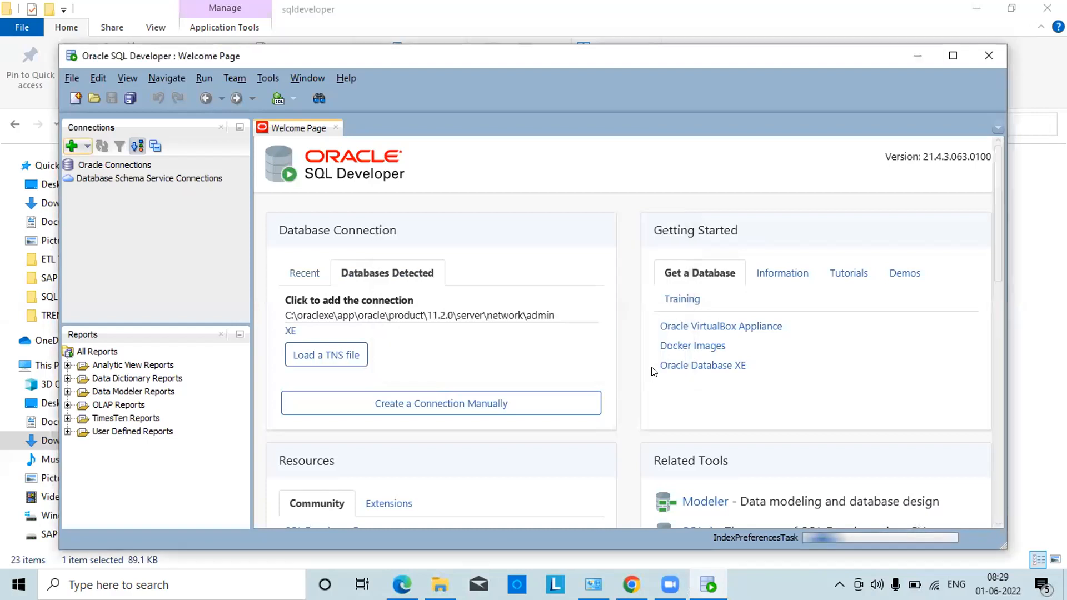
Create a new connection named Admin with username system and its password
click(69, 145)
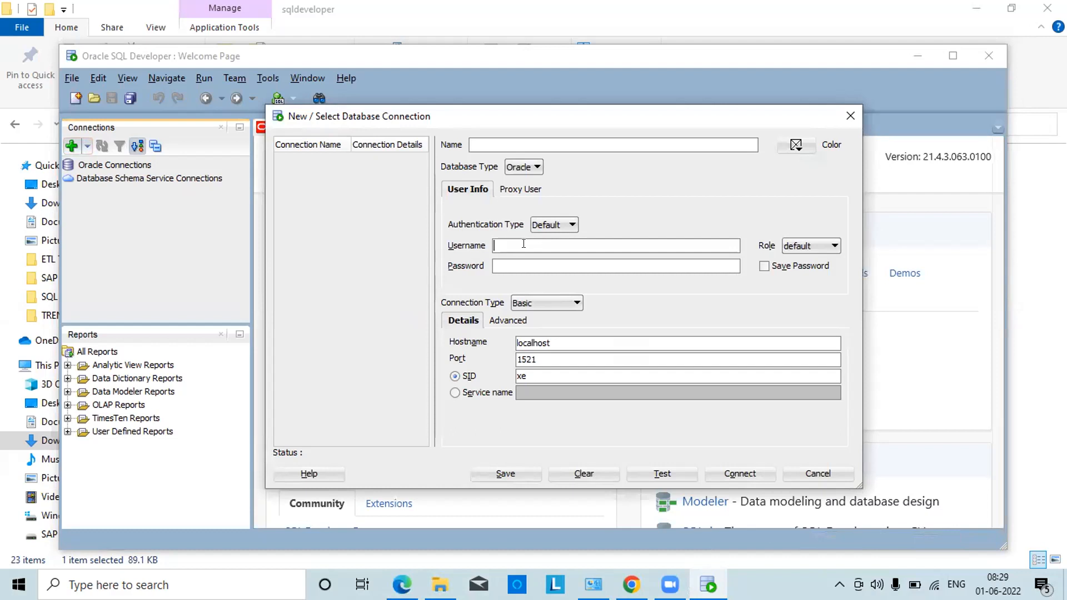
text(Admin)
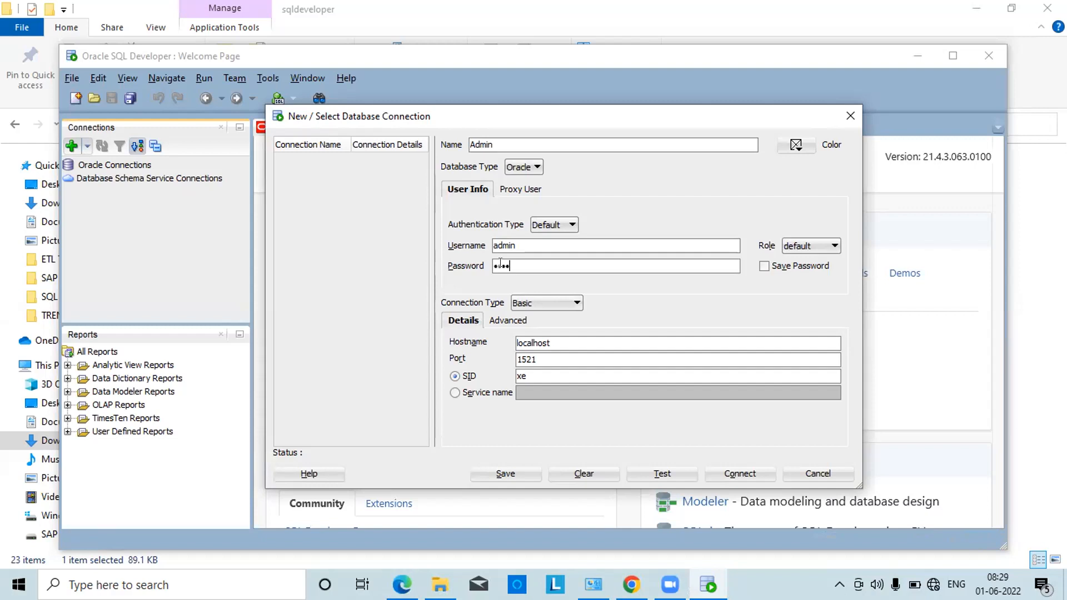
text(n)
key(BackSpace)
key(BackSpace)
key(BackSpace)
key(BackSpace)
key(BackSpace)
key(BackSpace)
key(BackSpace)
key(BackSpace)
key(BackSpace)
key(BackSpace)
text(sys)
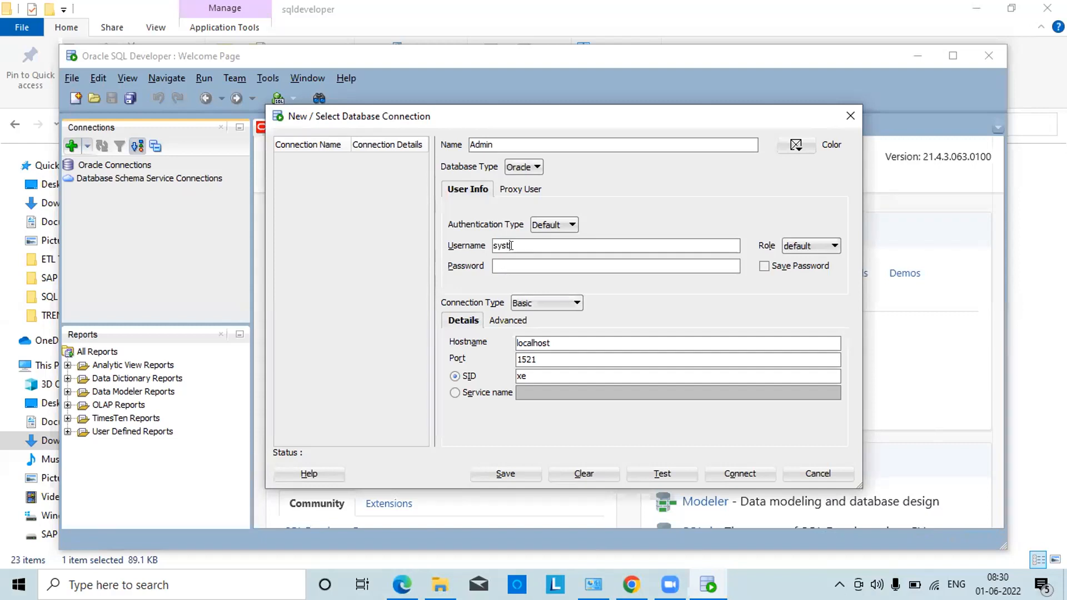
text(tem)
key(Tab)
text(•••••)
Test the Admin connection, enable Save Password, and connect
click(656, 471)
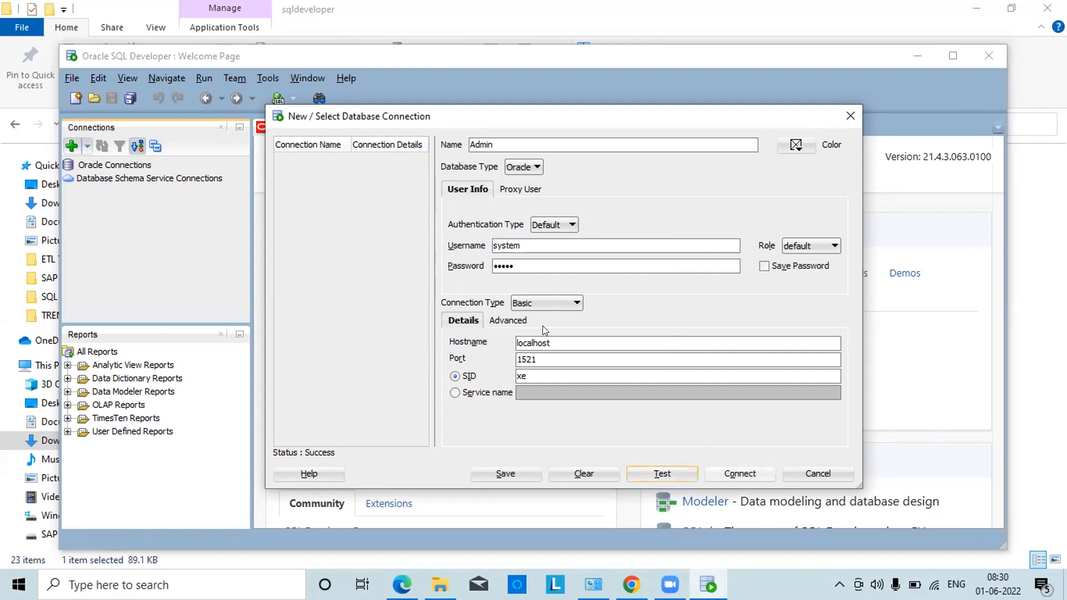
click(765, 266)
click(729, 469)
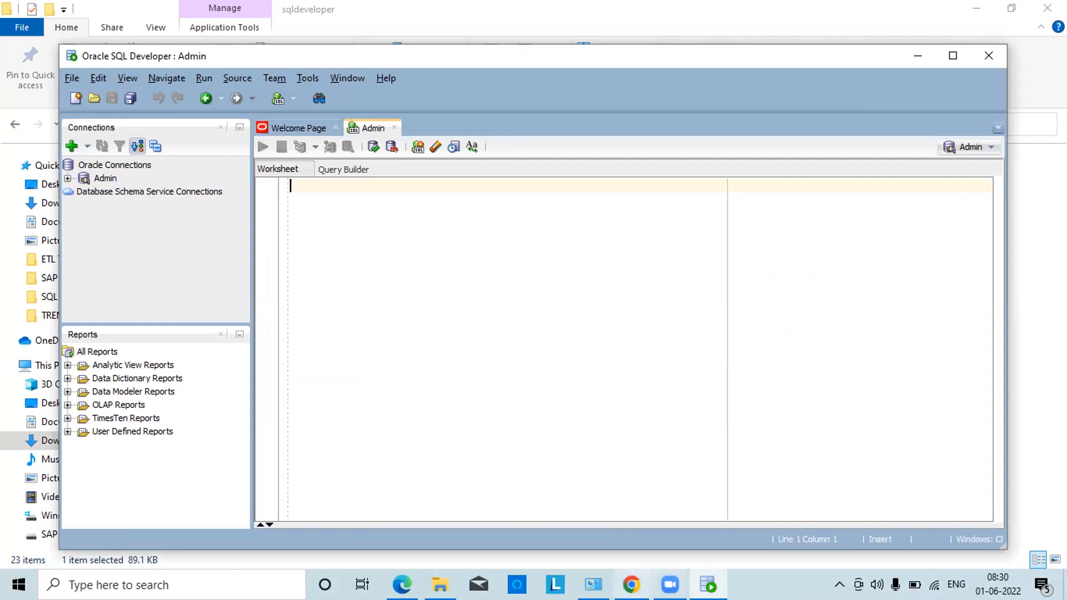
Close Chrome and minimize File Explorer and SQL Developer to reveal the desktop
click(631, 585)
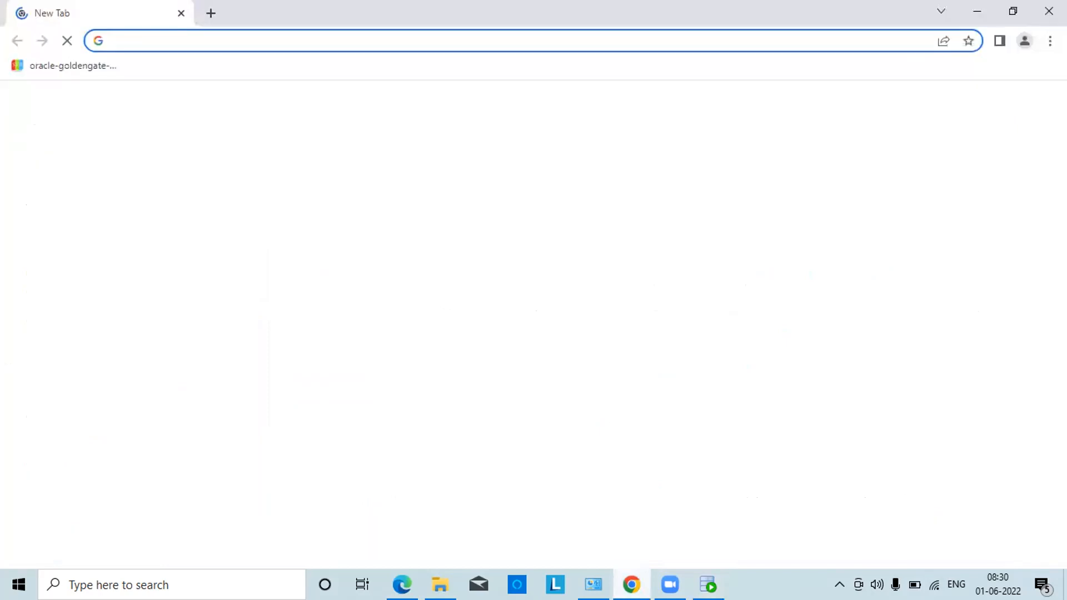
click(1042, 11)
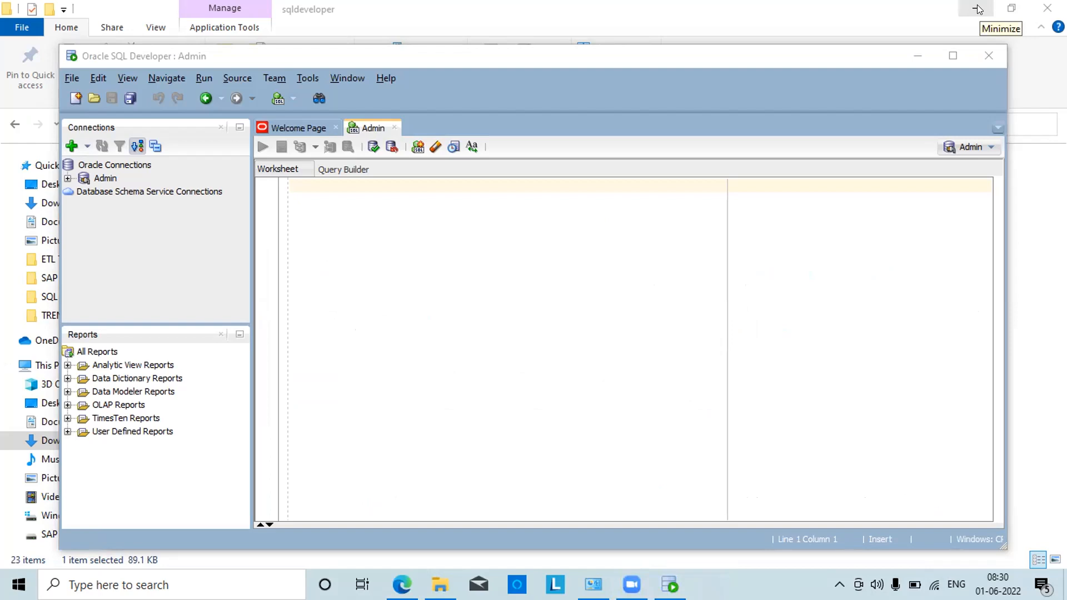
click(978, 8)
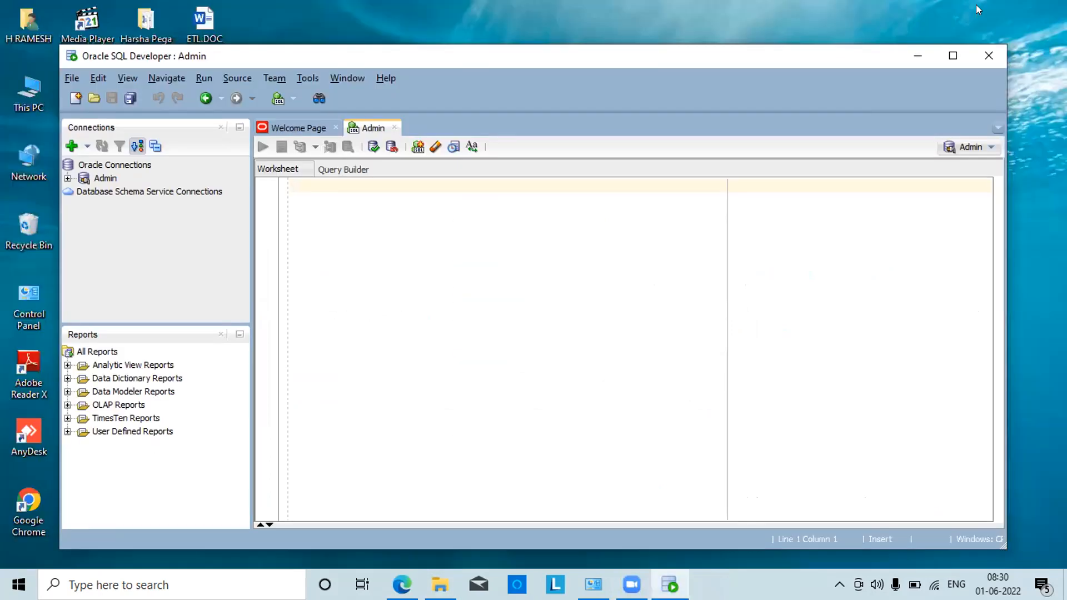
click(917, 57)
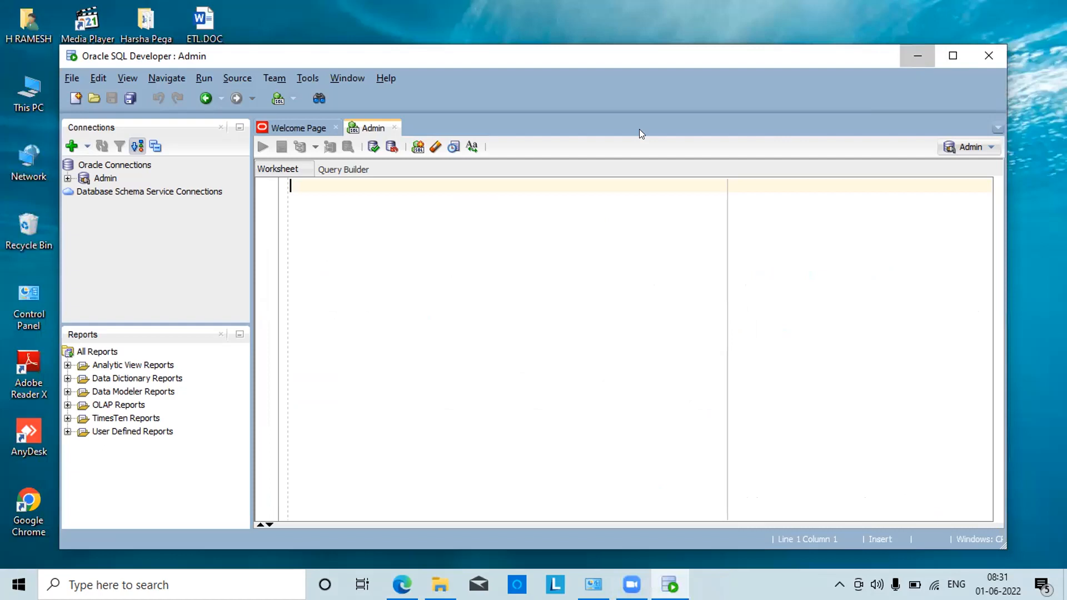
Open the Oracle SQL Installation_ETL_Testing_2nd PDF from the ETL-DWH\SQL folder in Edge
double_click(94, 507)
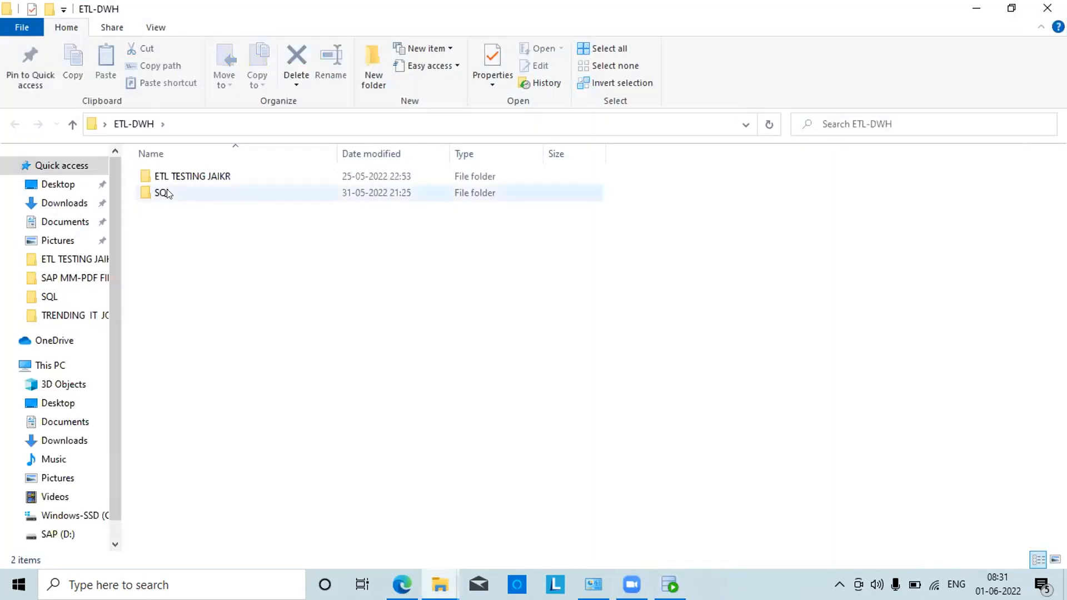
double_click(164, 193)
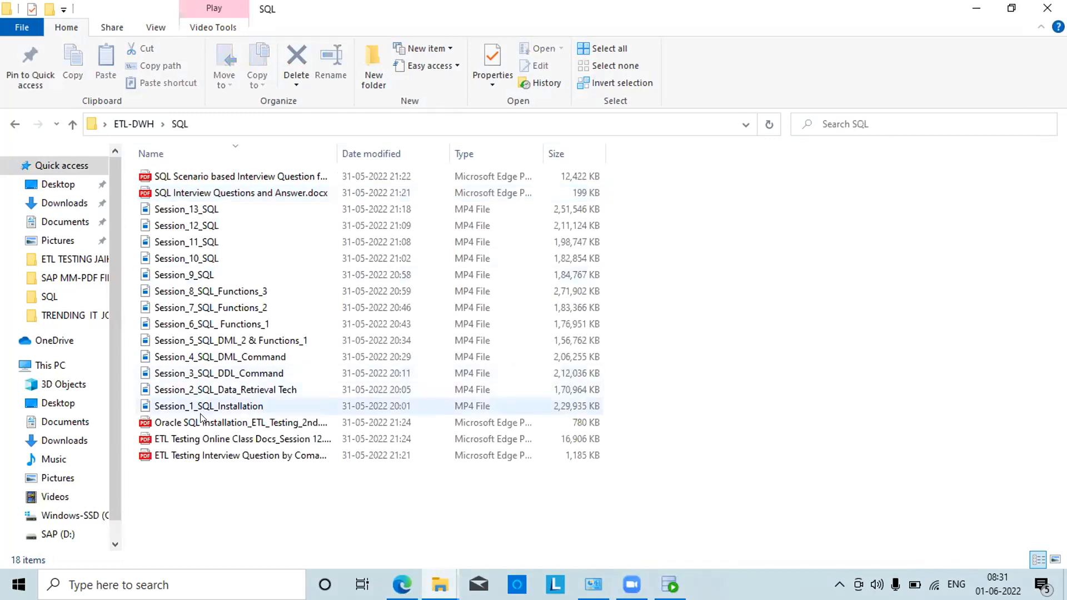
click(201, 421)
double_click(201, 416)
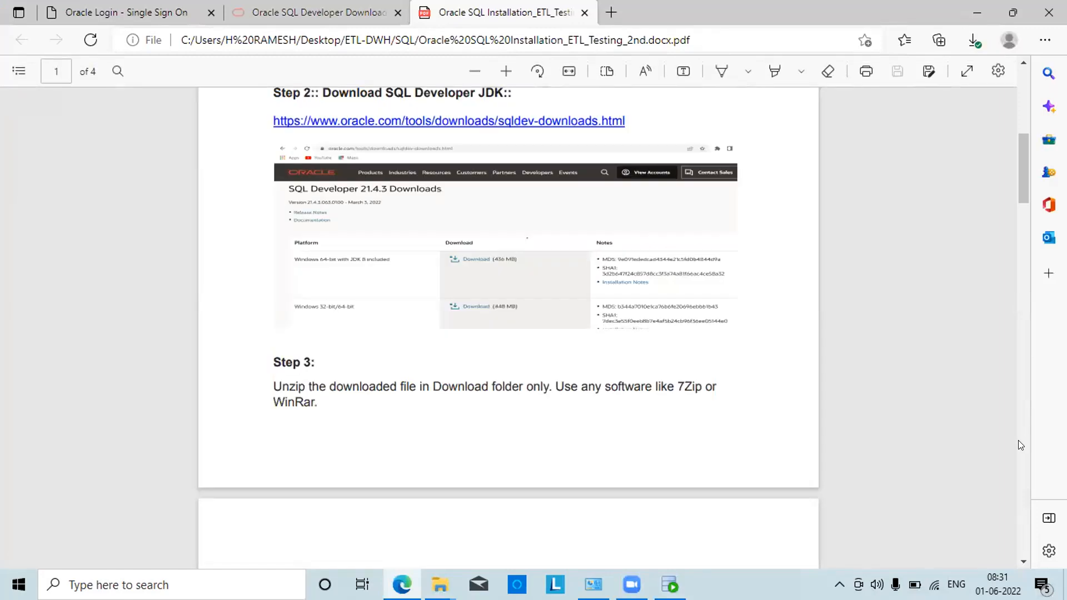
scroll(1023, 445, down, 9)
scroll(1024, 494, down, 10)
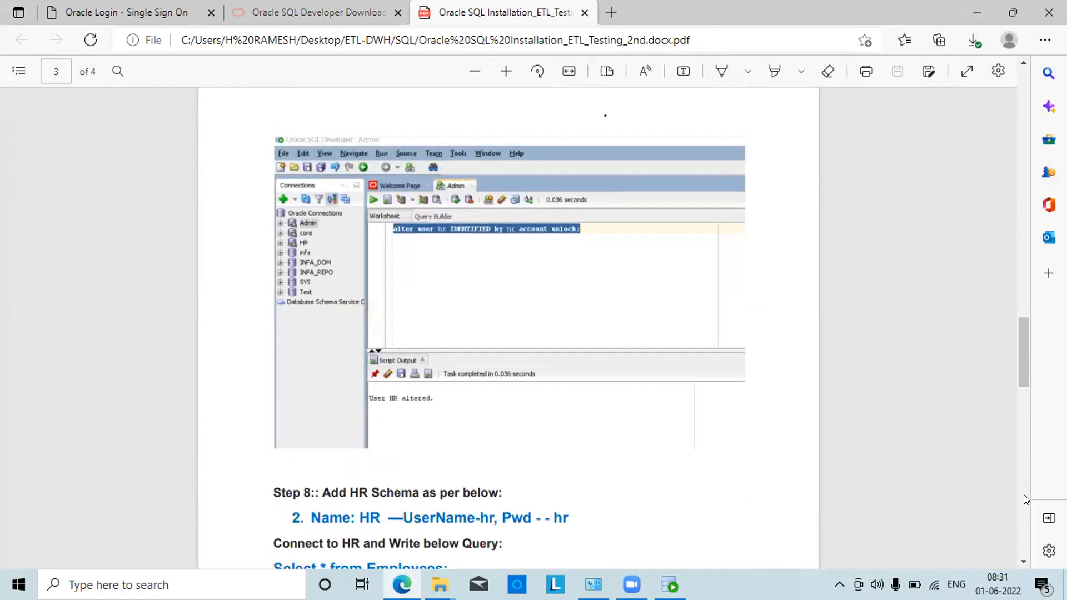
click(1026, 232)
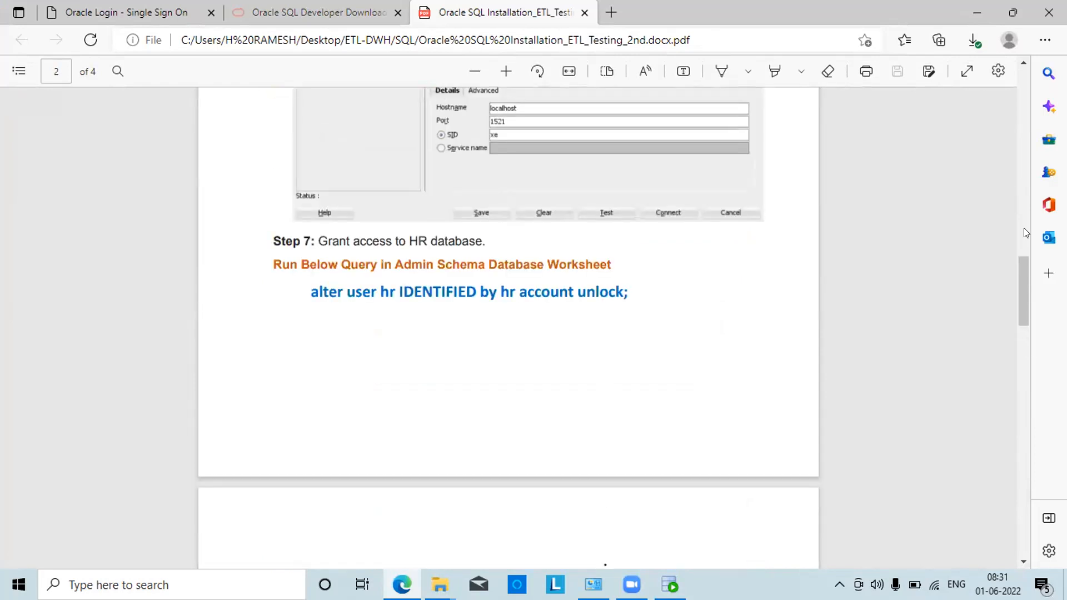
double_click(317, 288)
click(251, 344)
drag(306, 288, 630, 299)
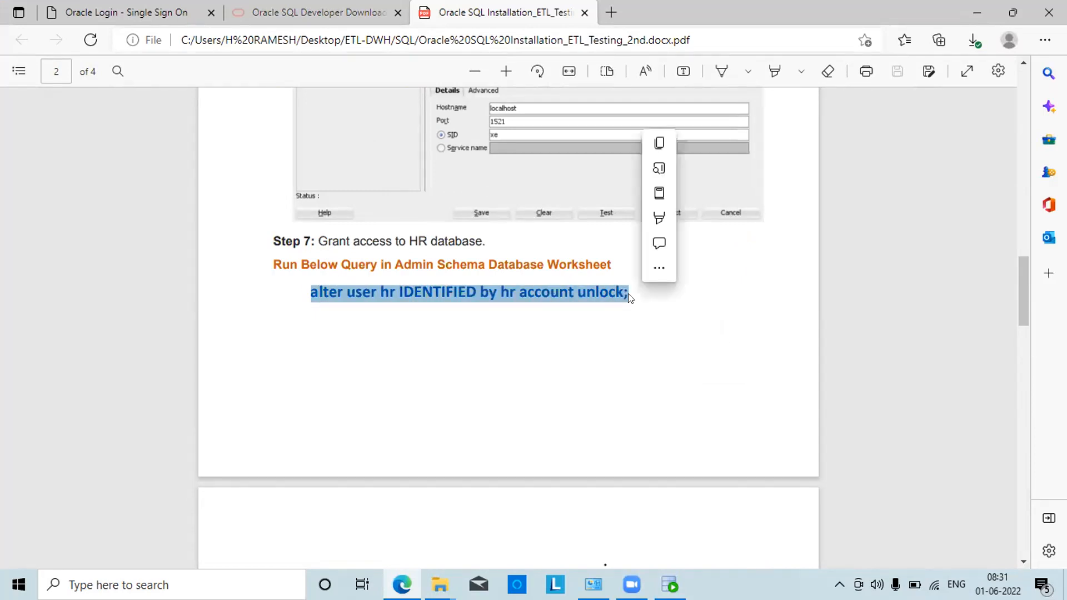
key(ctrl+c)
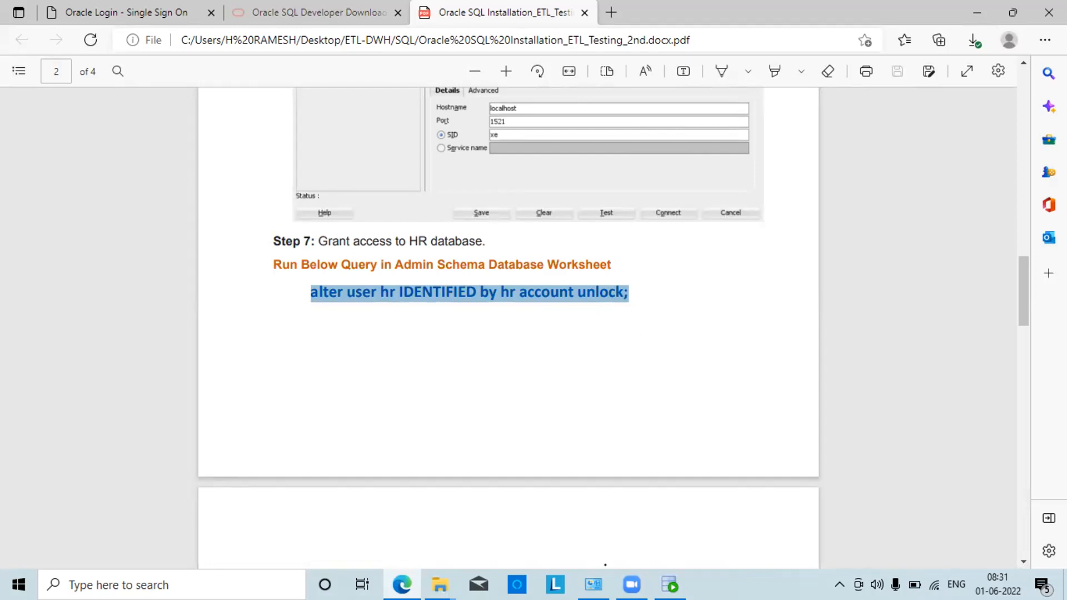
click(670, 585)
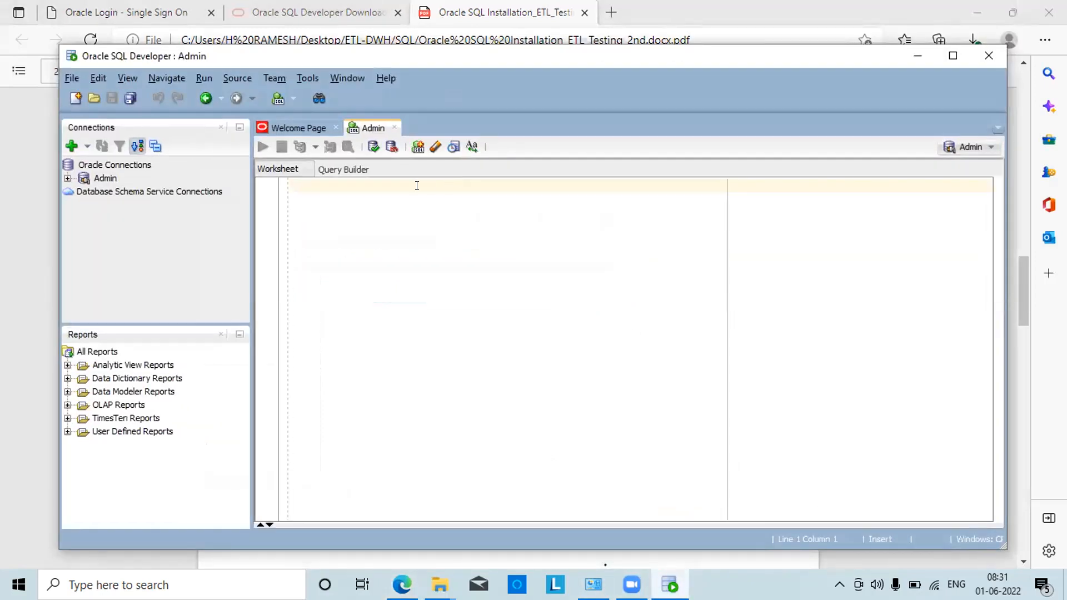
key(ctrl+v)
key(Return)
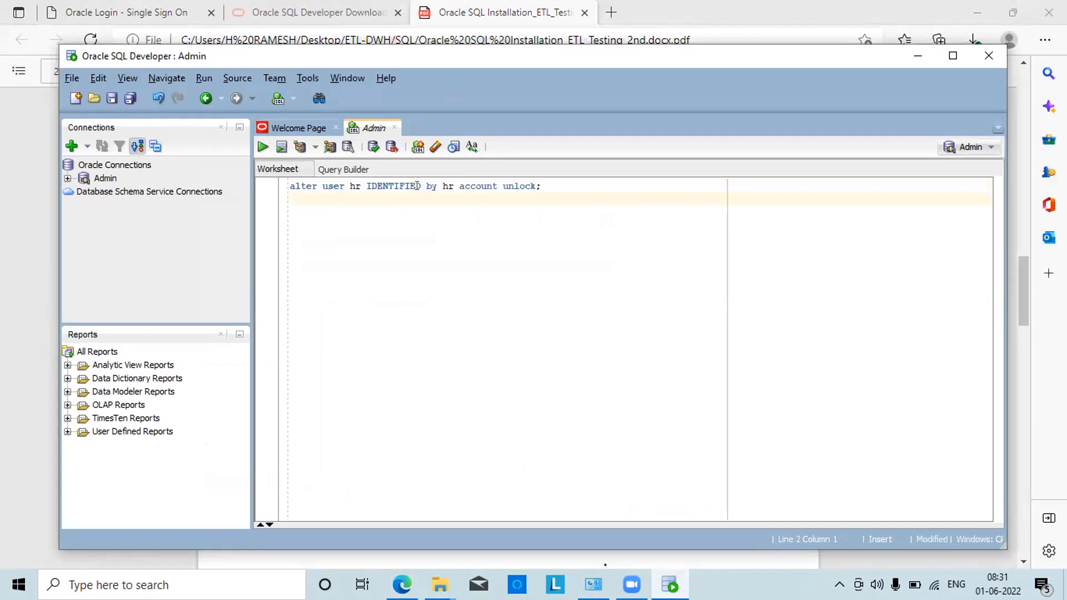
click(264, 148)
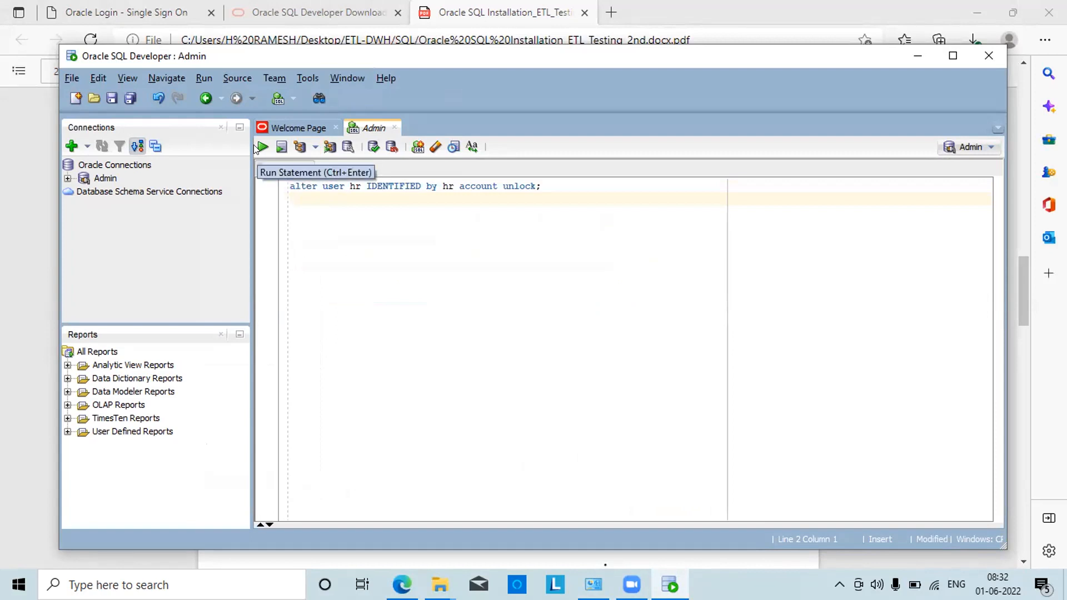
drag(543, 182, 284, 193)
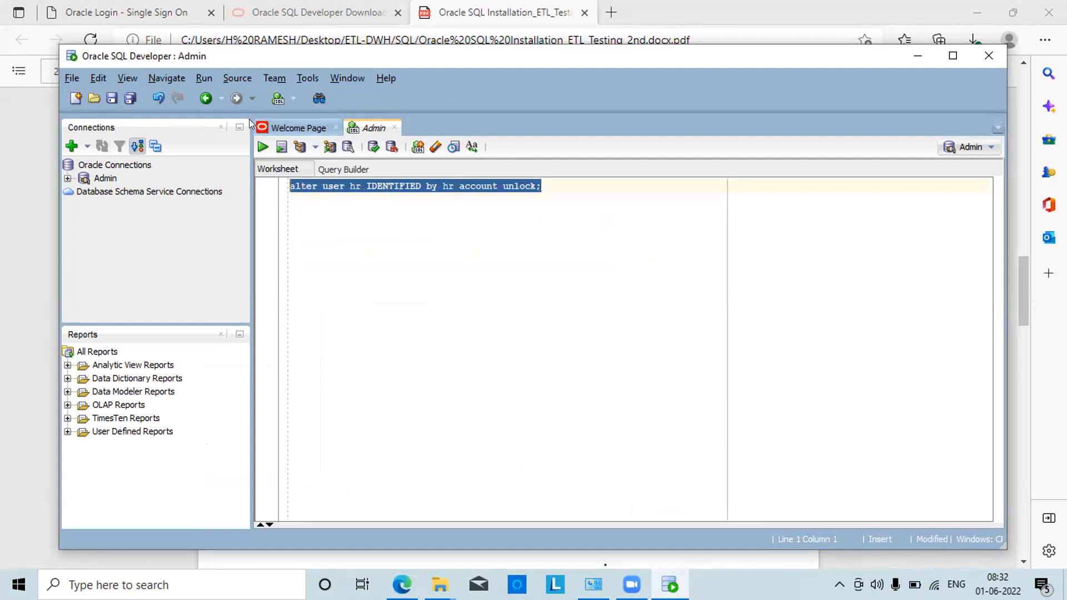
click(261, 146)
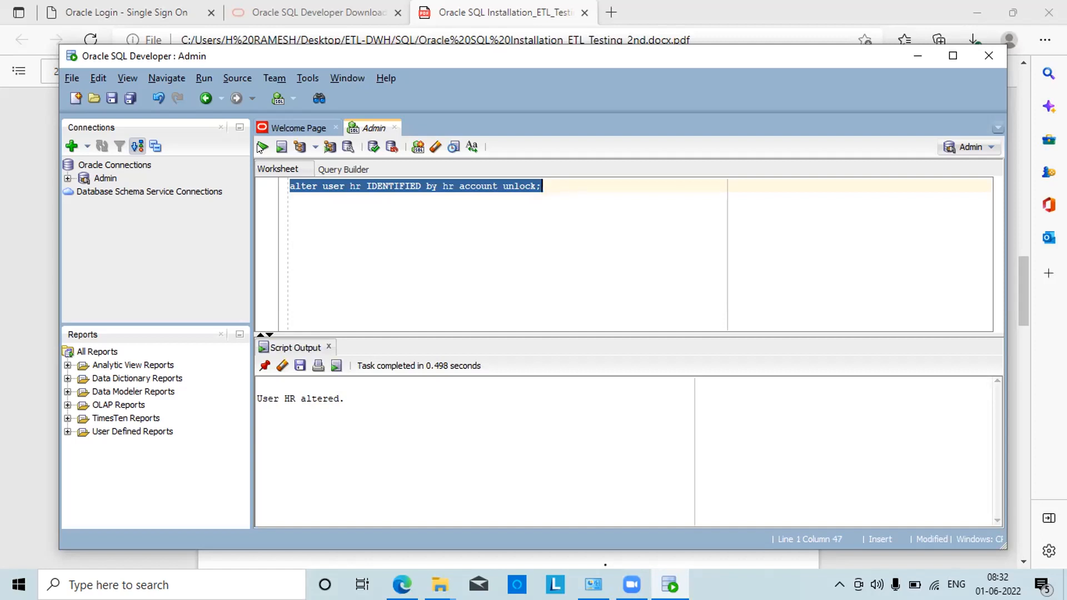
Create a new connection named HR with lowercase username hr and its password
click(71, 145)
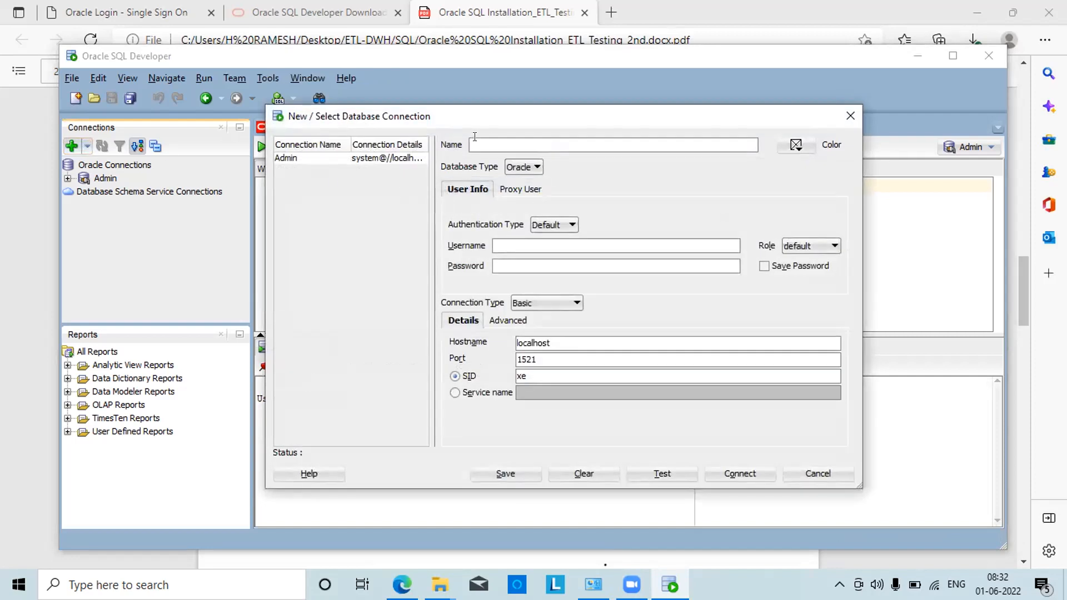
text(HR)
click(498, 244)
text(HR)
click(499, 264)
key(BackSpace)
text(••)
click(506, 244)
key(BackSpace)
key(BackSpace)
text(hr)
click(507, 260)
key(BackSpace)
key(BackSpace)
text(hr)
Save the password, test the HR connection successfully, and connect to open its worksheet
click(765, 268)
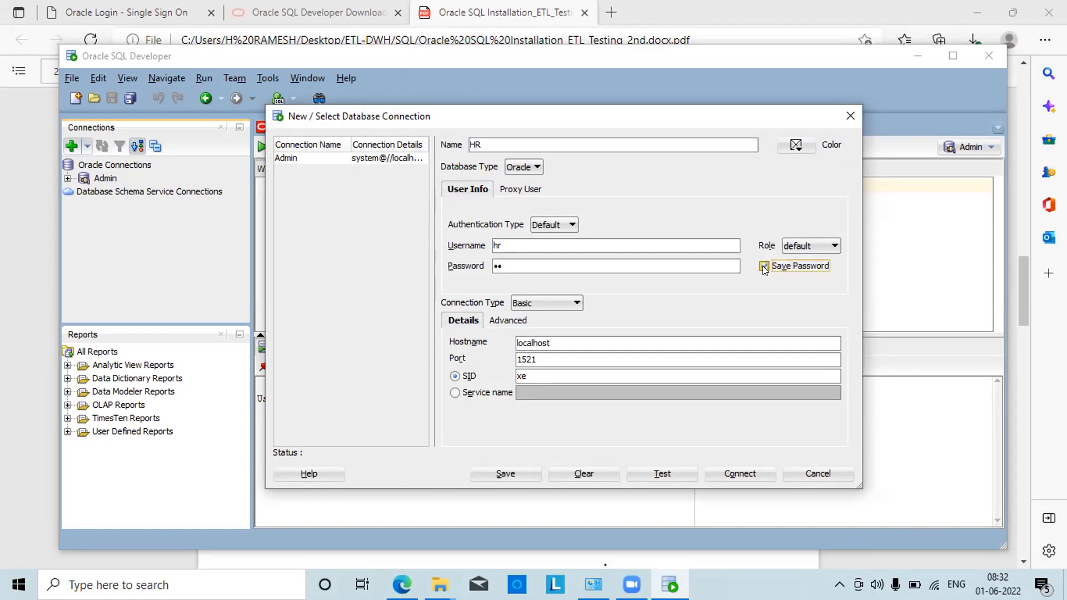
click(663, 468)
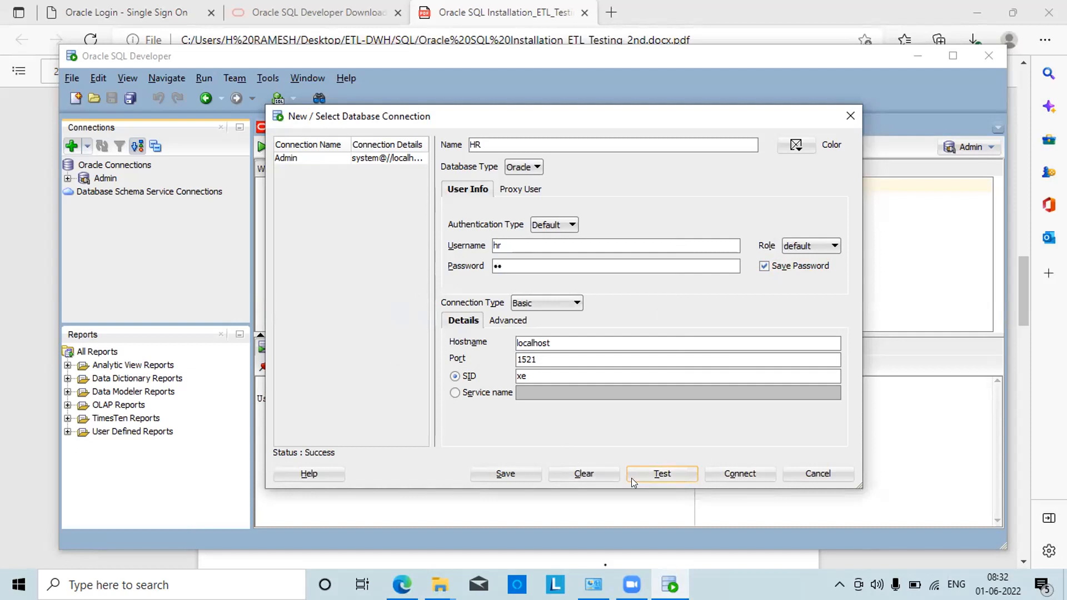
click(730, 471)
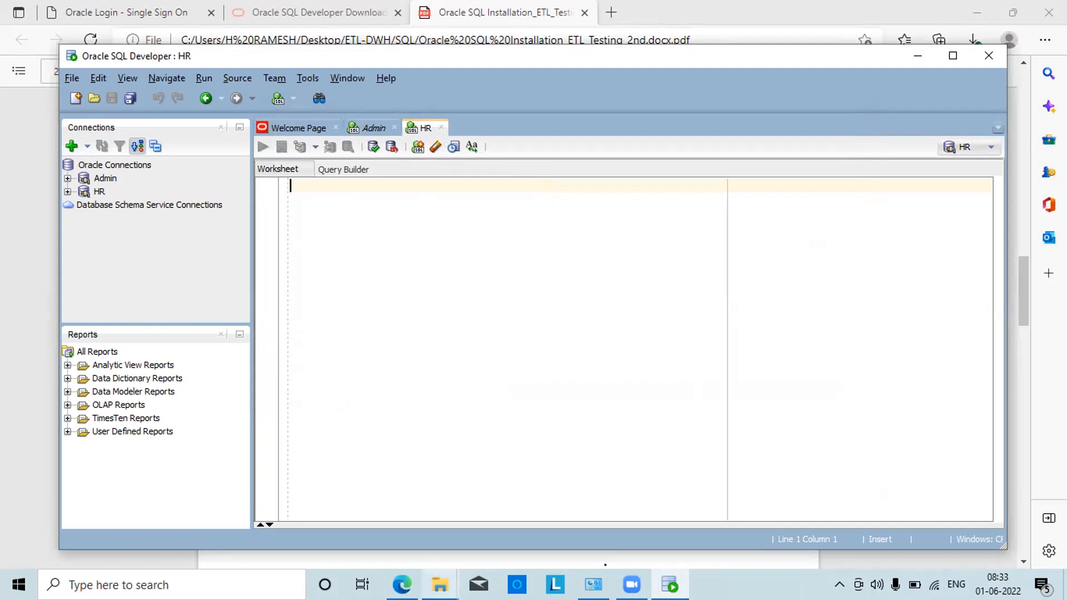
Select the Step 8 query 'Select * from Employees' in the installation guide PDF
mouse_move(440, 585)
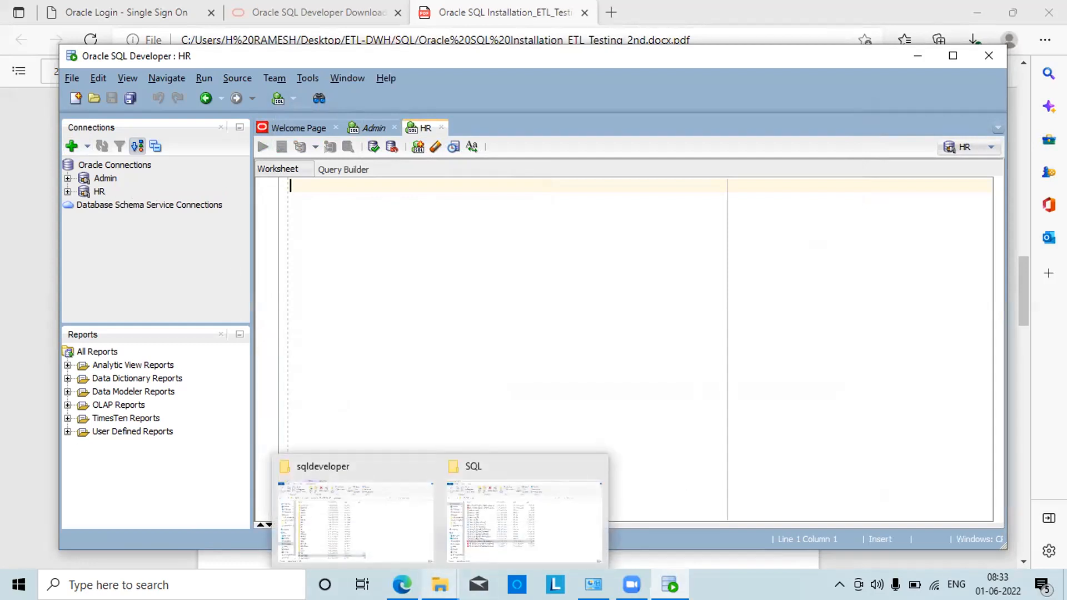
mouse_move(401, 583)
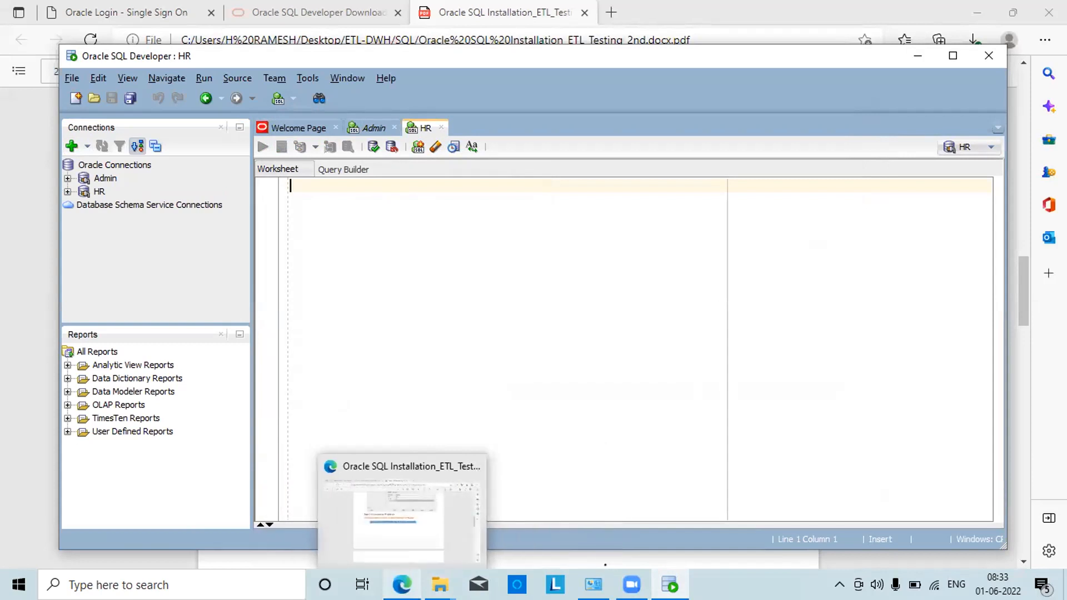
click(394, 543)
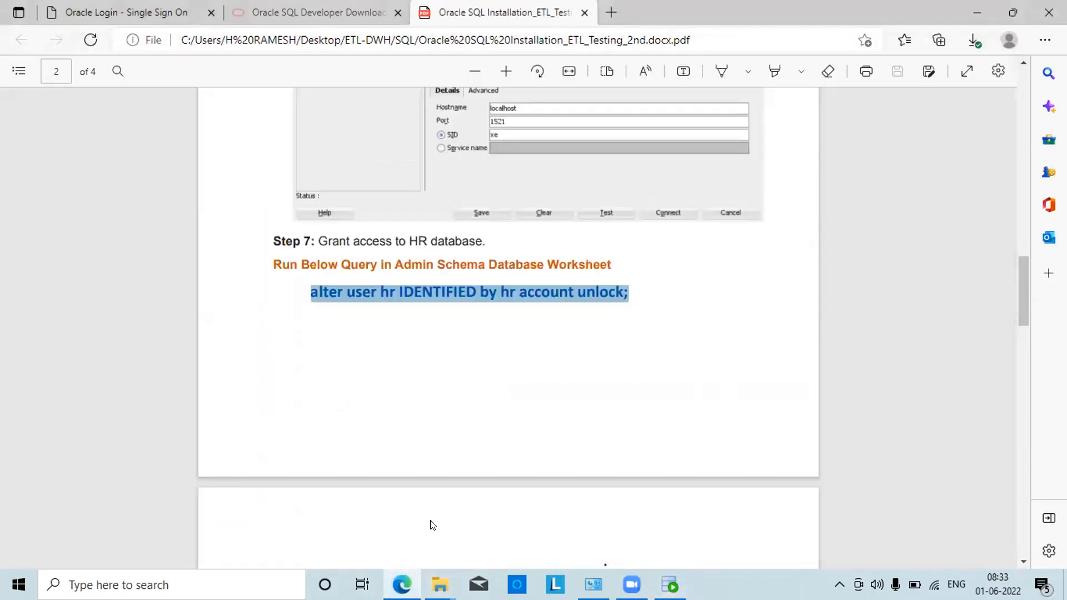
scroll(506, 470, down, 1)
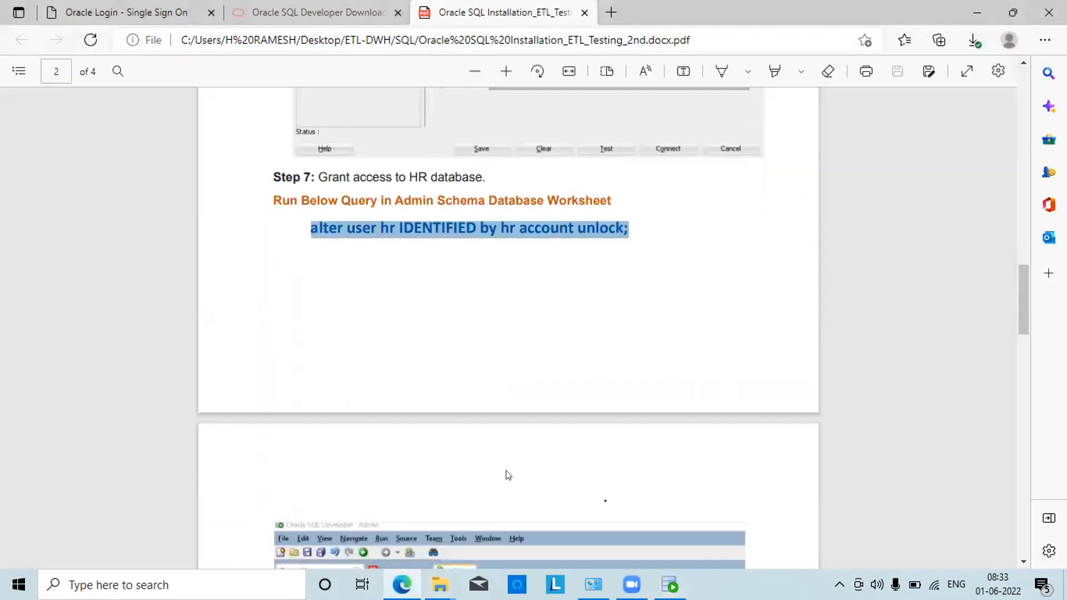
scroll(508, 475, down, 8)
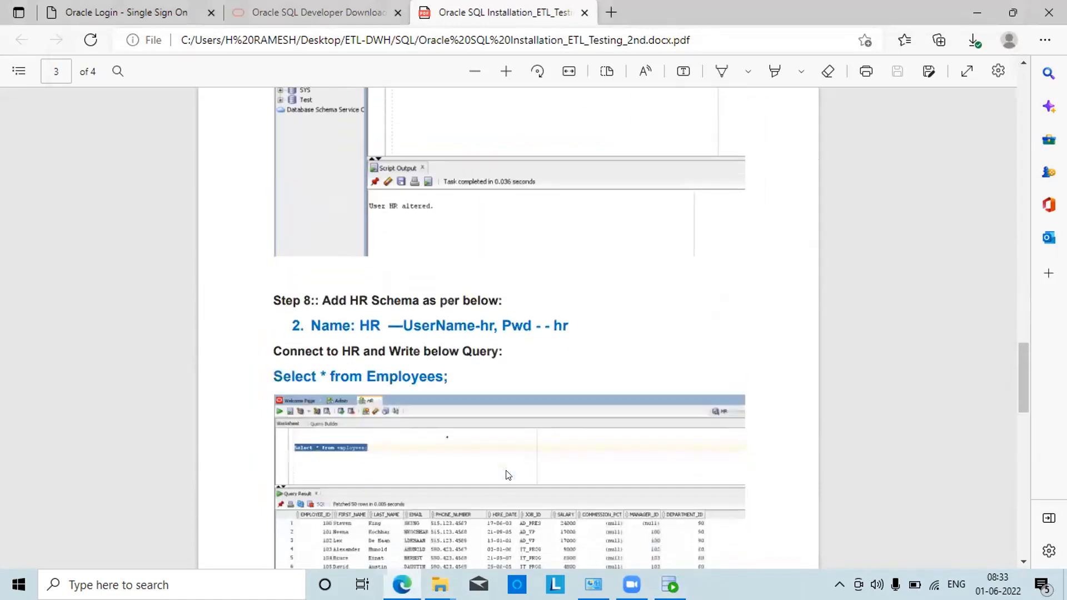
scroll(506, 475, down, 4)
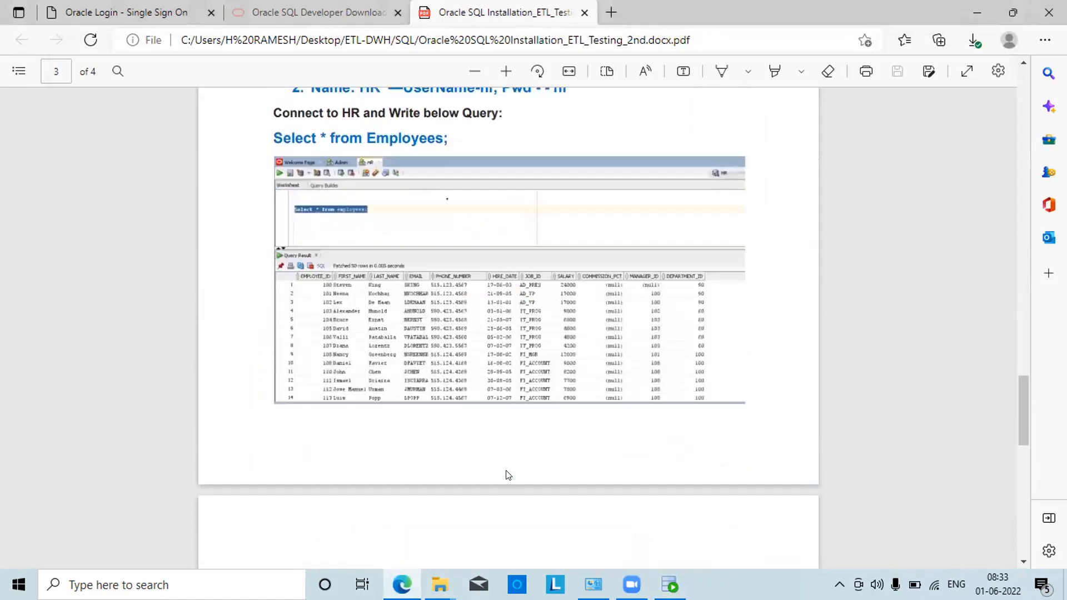
scroll(506, 470, up, 3)
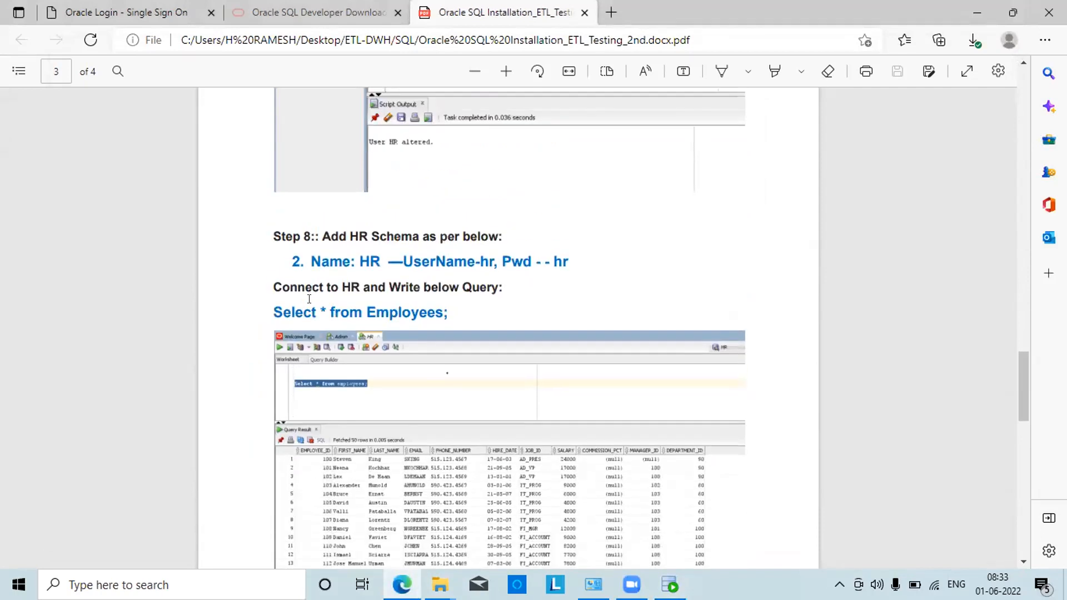
double_click(272, 310)
drag(447, 312, 268, 308)
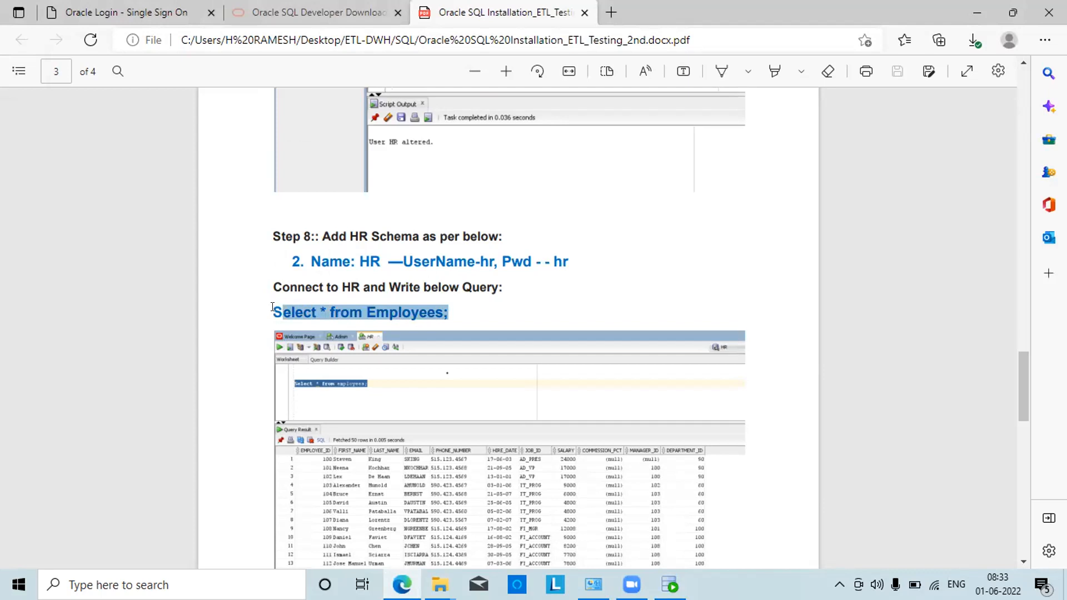
click(271, 307)
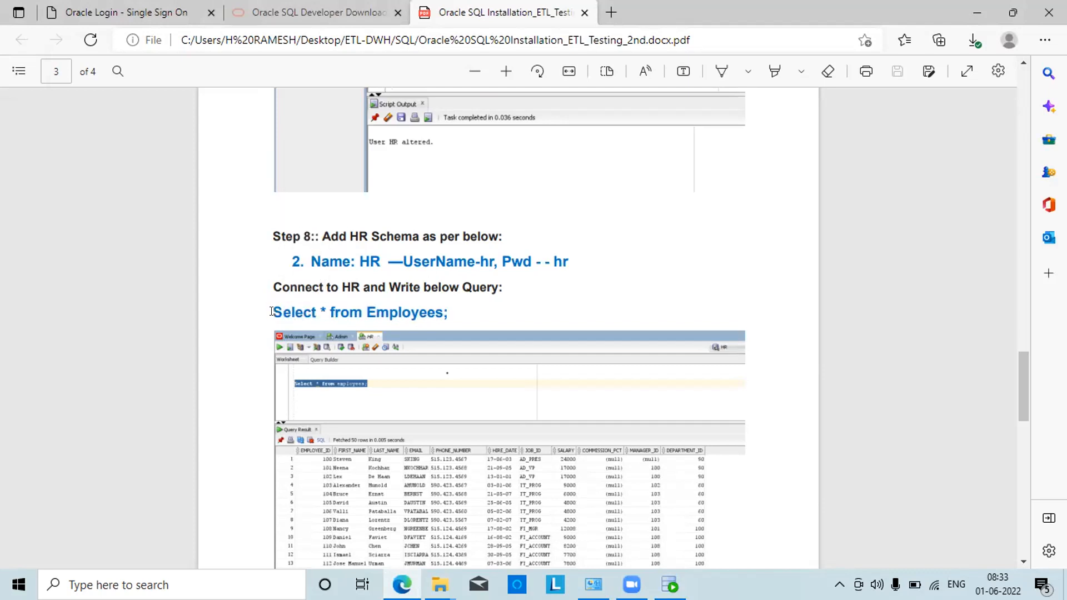
drag(299, 311, 371, 312)
drag(423, 312, 448, 311)
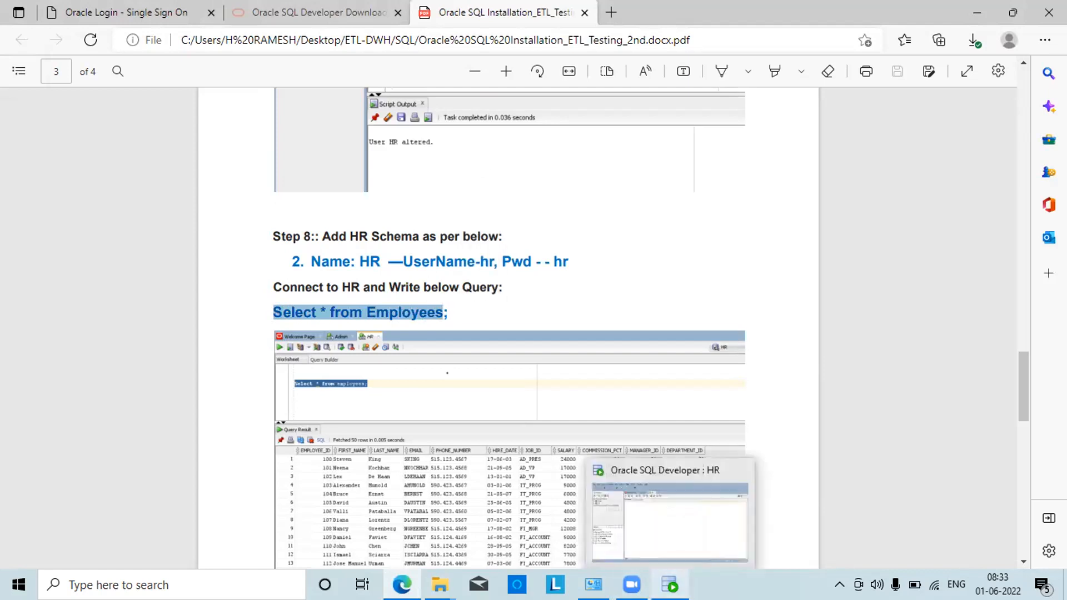
click(669, 585)
Paste 'Select * from Employees;' into the HR worksheet and run it to list the employees
click(292, 183)
key(ctrl+v)
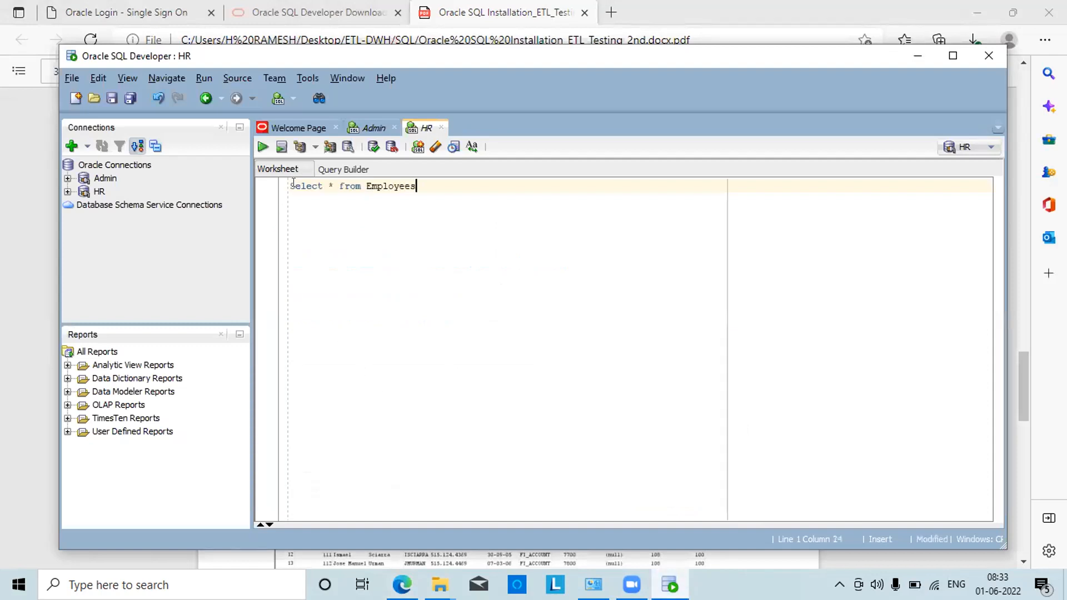
text(;)
key(shift+Left)
key(shift+Left)
key(shift+Left)
key(shift+Left)
key(shift+Left)
key(shift+Left)
key(shift+Left)
key(shift+Left)
key(shift+Left)
key(shift+Left)
key(shift+Left)
key(shift+Left)
key(shift+Left)
key(shift+Left)
key(shift+Left)
key(shift+Left)
key(shift+Left)
key(shift+Left)
key(shift+Left)
key(shift+Left)
key(shift+Left)
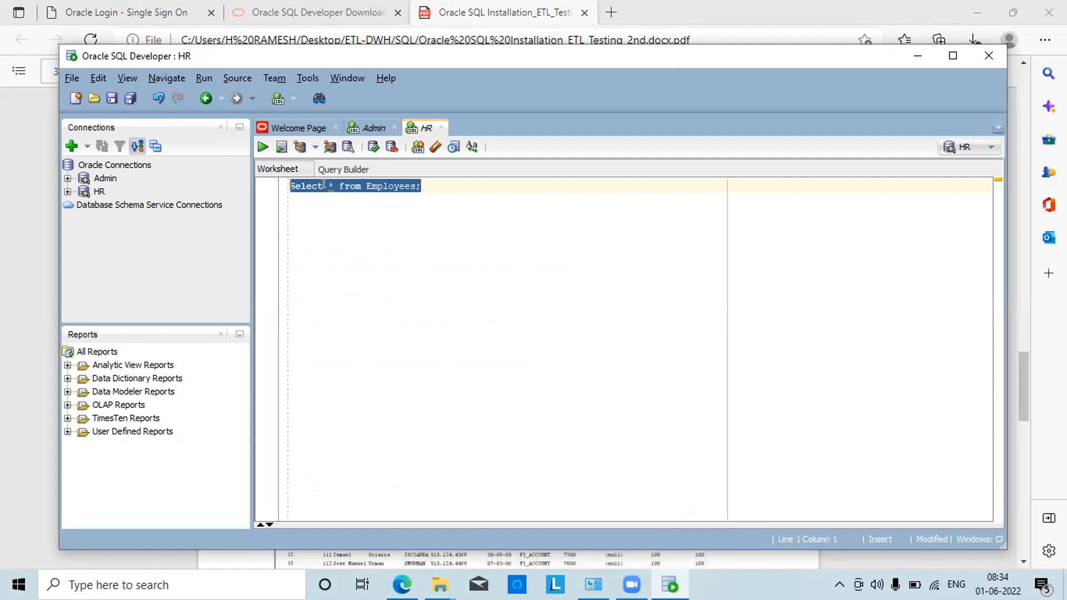
click(262, 146)
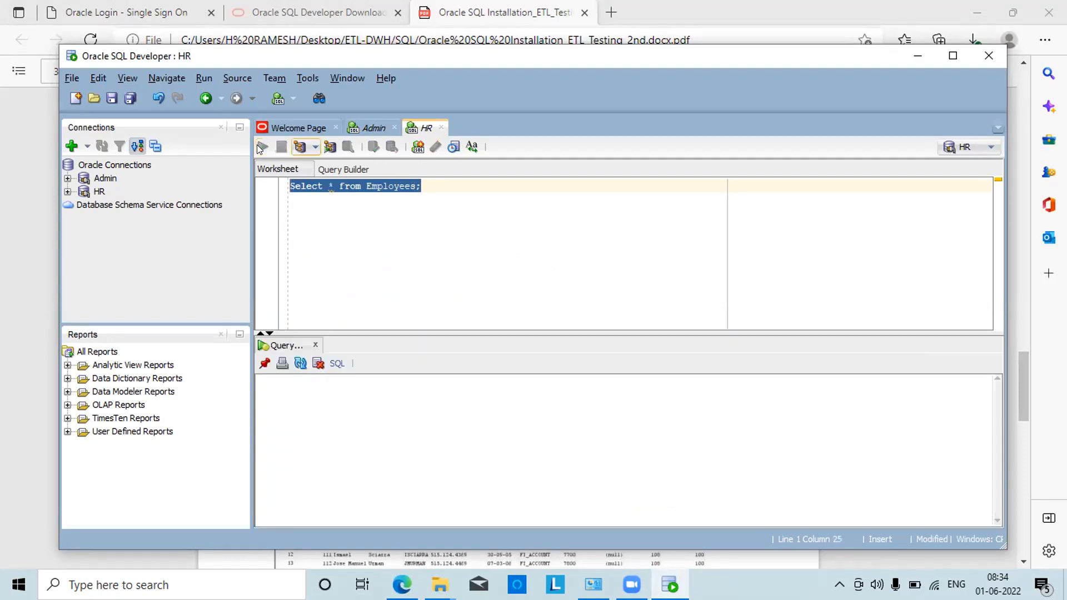